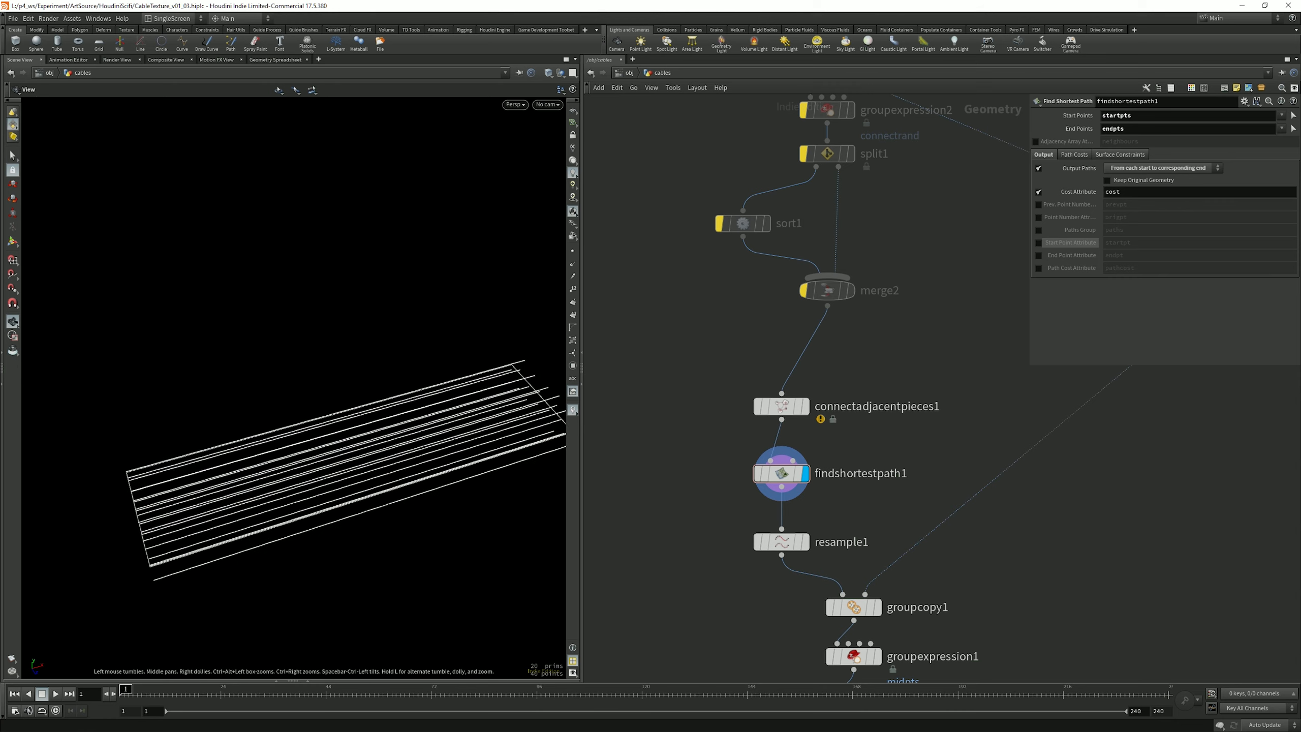
Step: Try the output paths modes "From any start to any end" and "From each start to any end" on findshortestpath1, restoring "From each start to corresponding end"
left_click(781, 473)
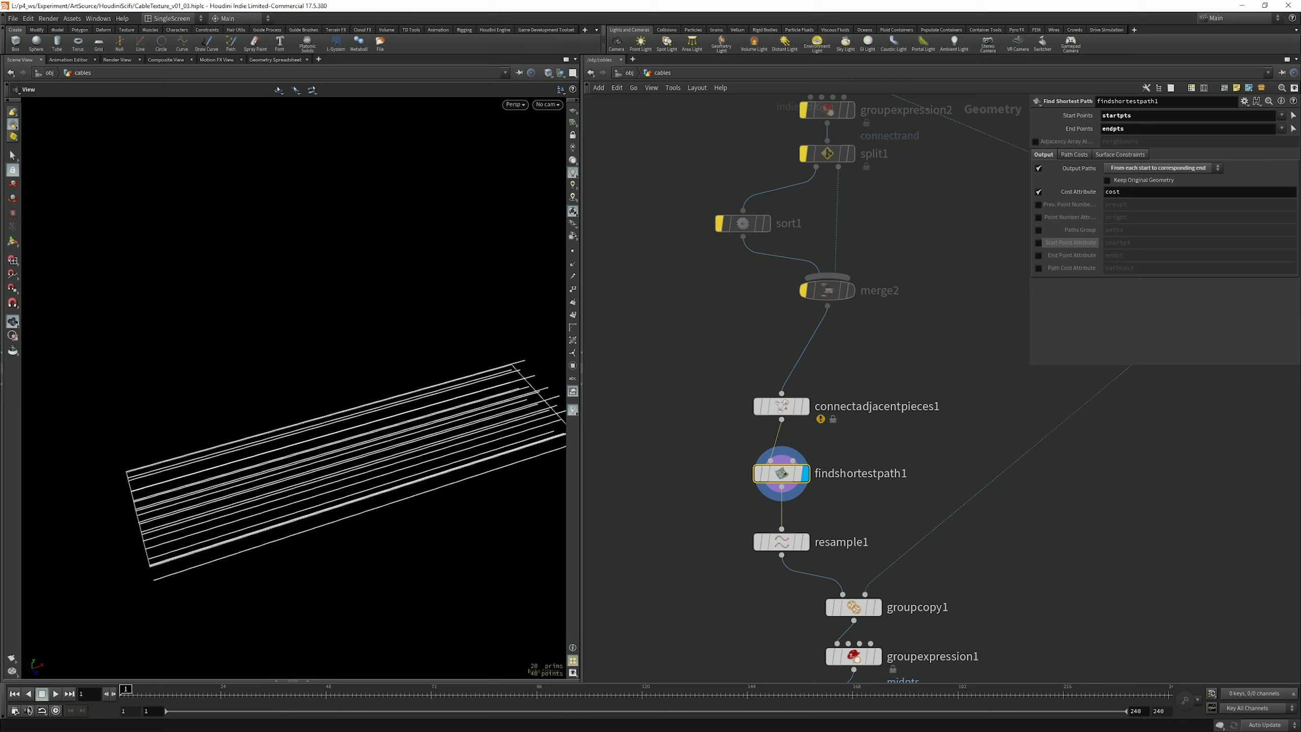
left_click(1162, 167)
left_click(1147, 178)
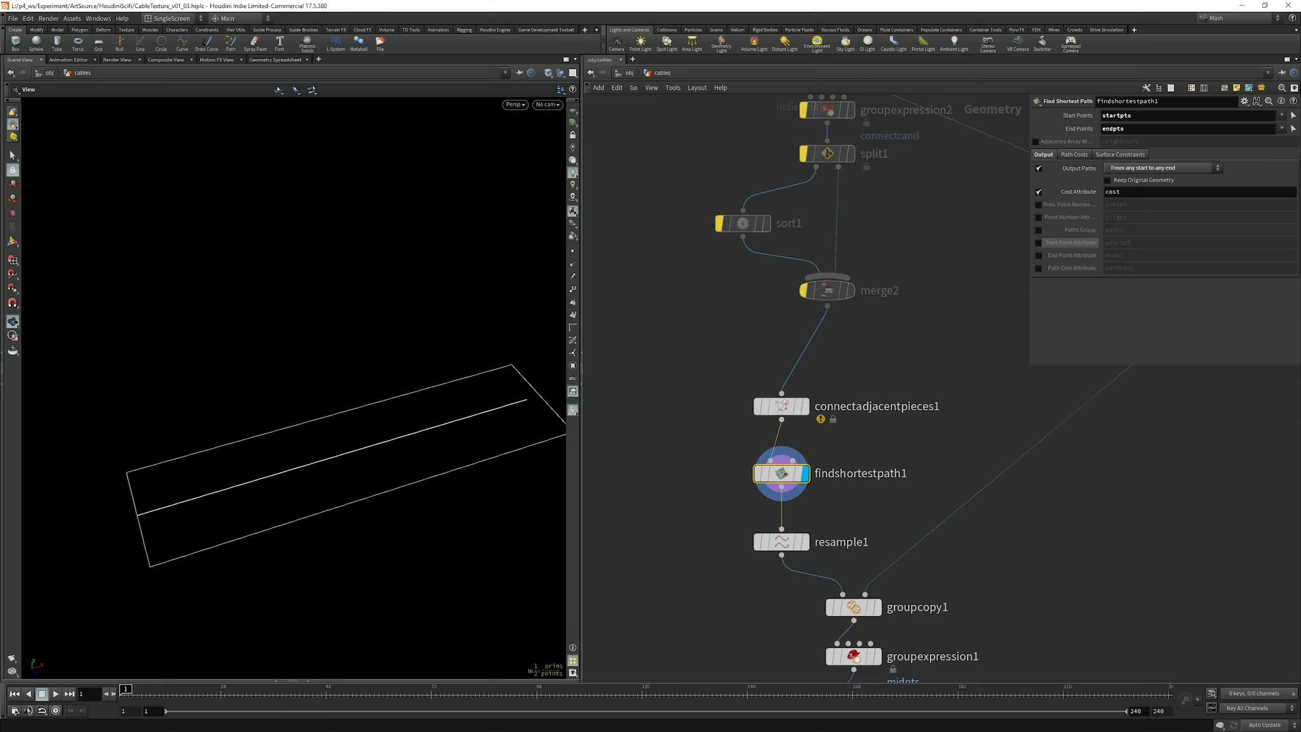
left_click(1161, 167)
left_click(1159, 188)
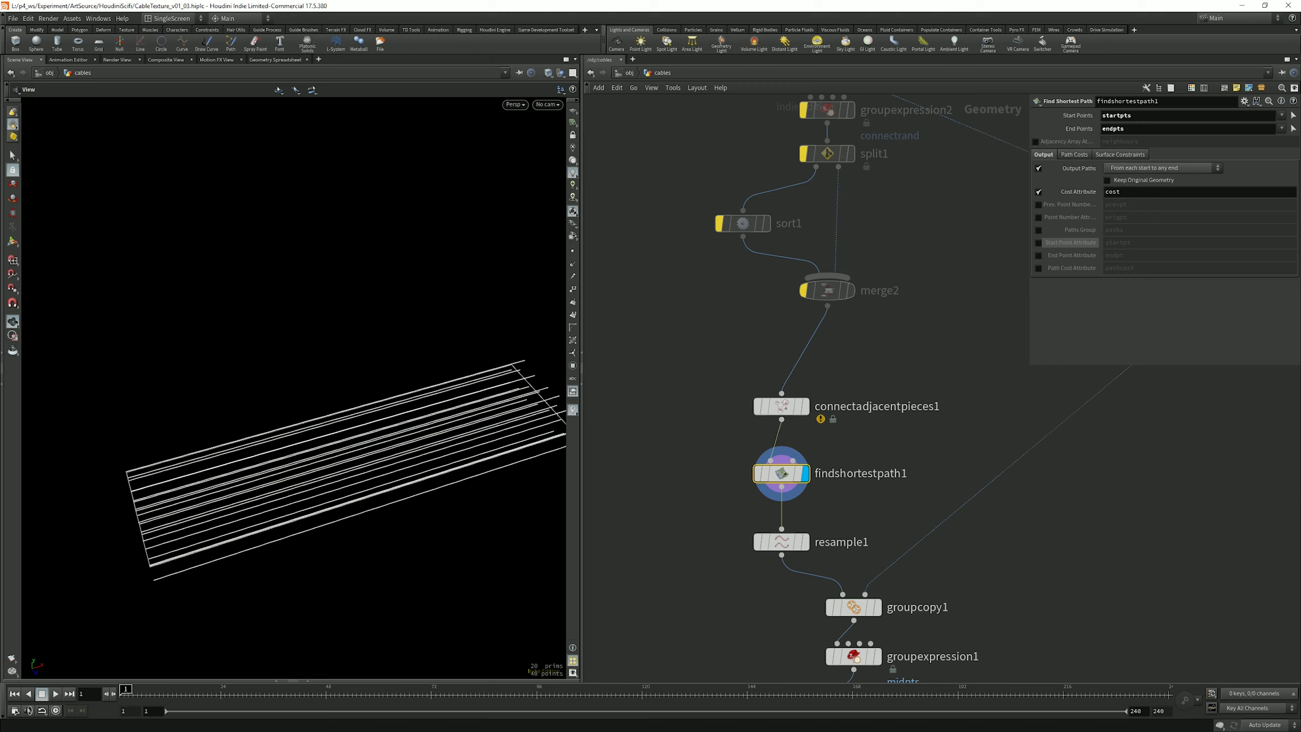
left_click(1162, 168)
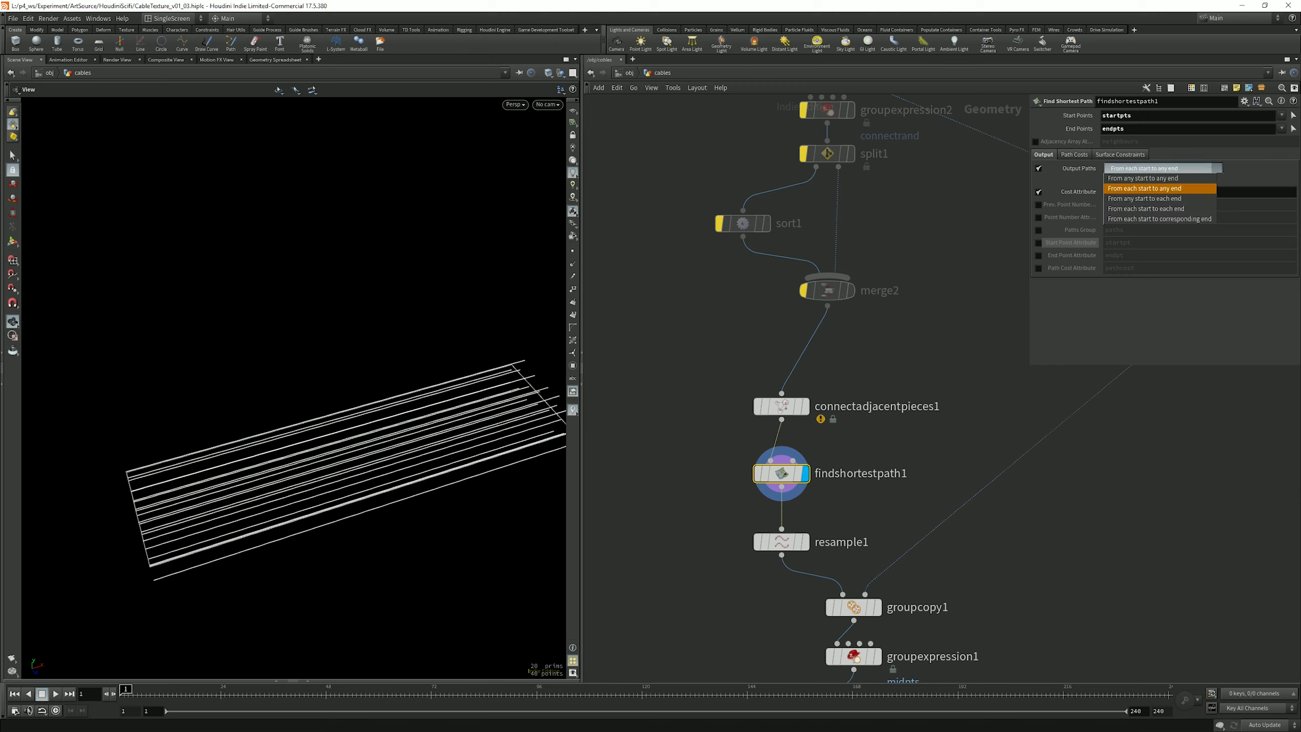
left_click(1159, 219)
Step: Turn on point numbers in the viewport and display the output of the resample1 node
middle_click_drag(898, 385, 851, 480)
scroll(854, 455, "down", 4)
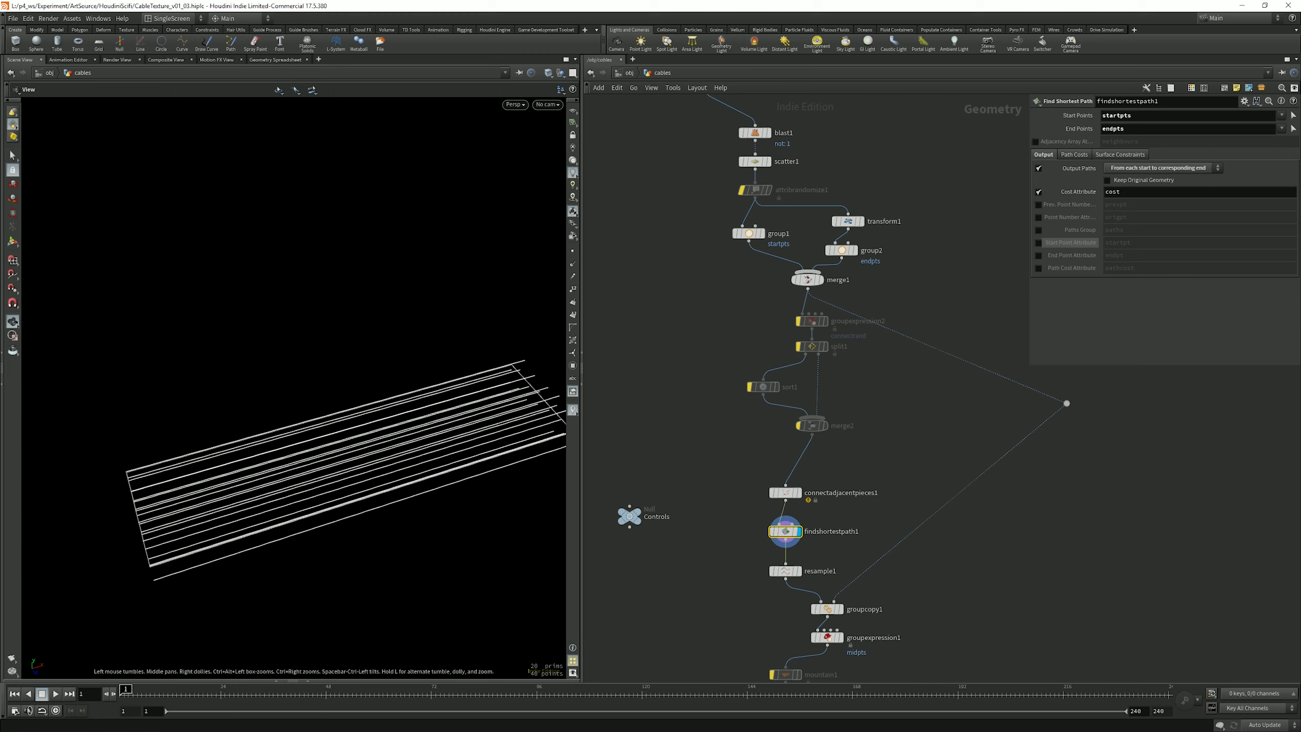
left_click(572, 289)
left_click_drag(328, 435, 366, 425)
left_click(911, 502)
middle_click_drag(911, 502, 927, 348)
left_click(813, 416)
left_click(799, 416)
Step: Hide the point numbers and show point markers on the resampled curves instead
scroll(361, 477, "up", 3)
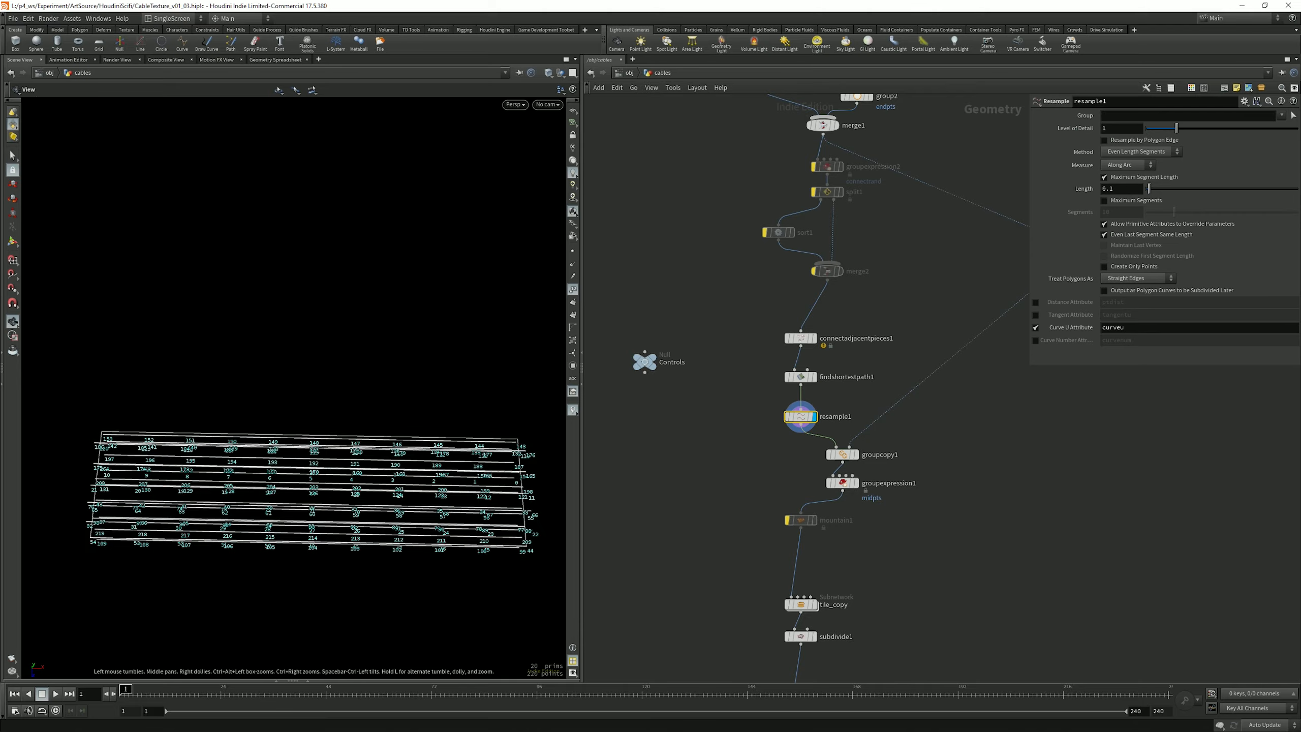
left_click(573, 288)
left_click(573, 251)
left_click_drag(328, 451, 389, 462)
scroll(341, 522, "up", 2)
Step: Try a point size of 8.06 in the geometry display options, reset it to 3, and keep particles displayed as points
left_click(572, 672)
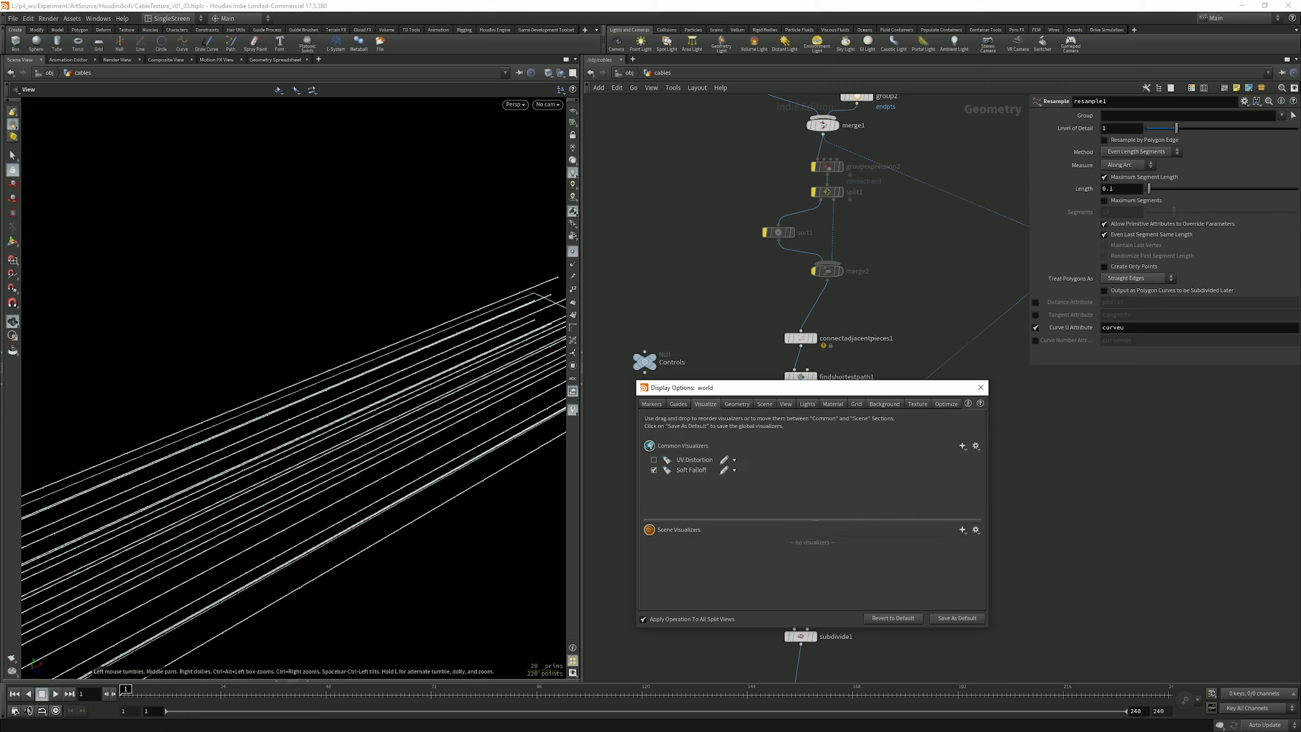
left_click(736, 404)
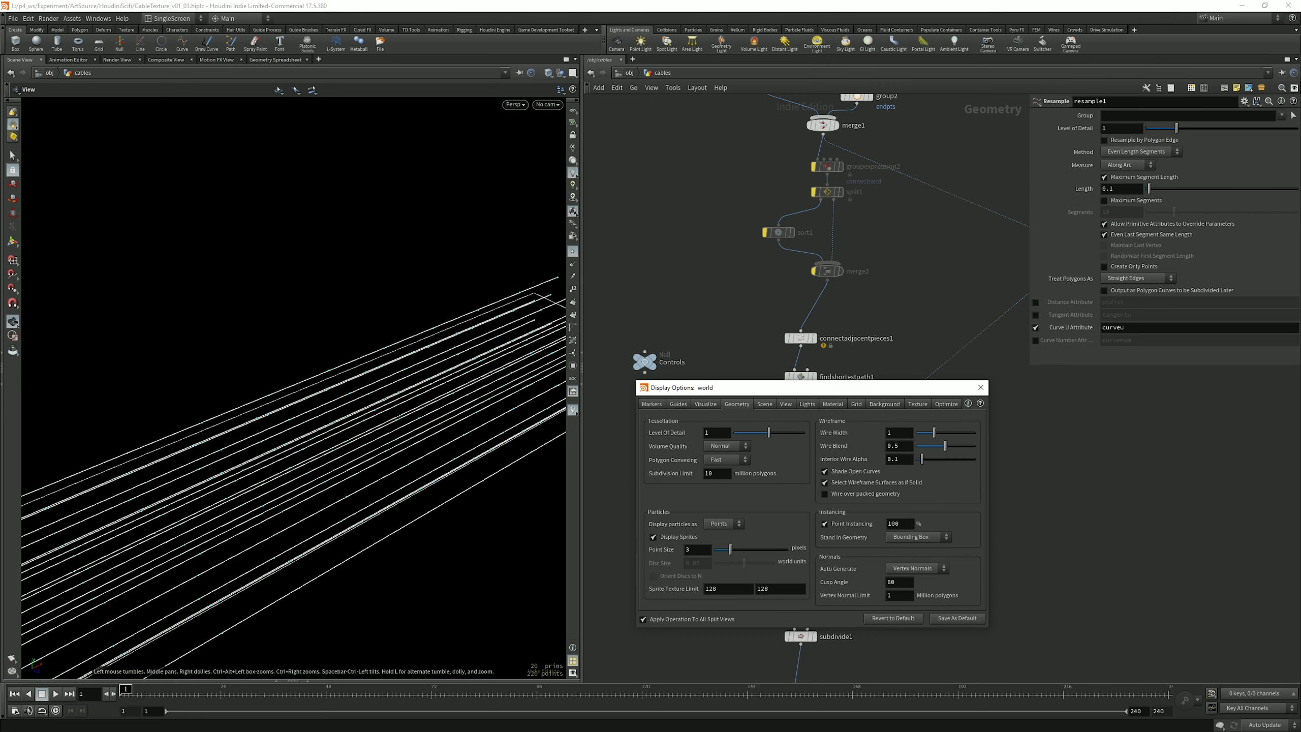
mouse_move(730, 549)
left_mouse_down()
mouse_move(786, 548)
mouse_move(718, 549)
mouse_move(786, 549)
mouse_move(733, 549)
left_mouse_up()
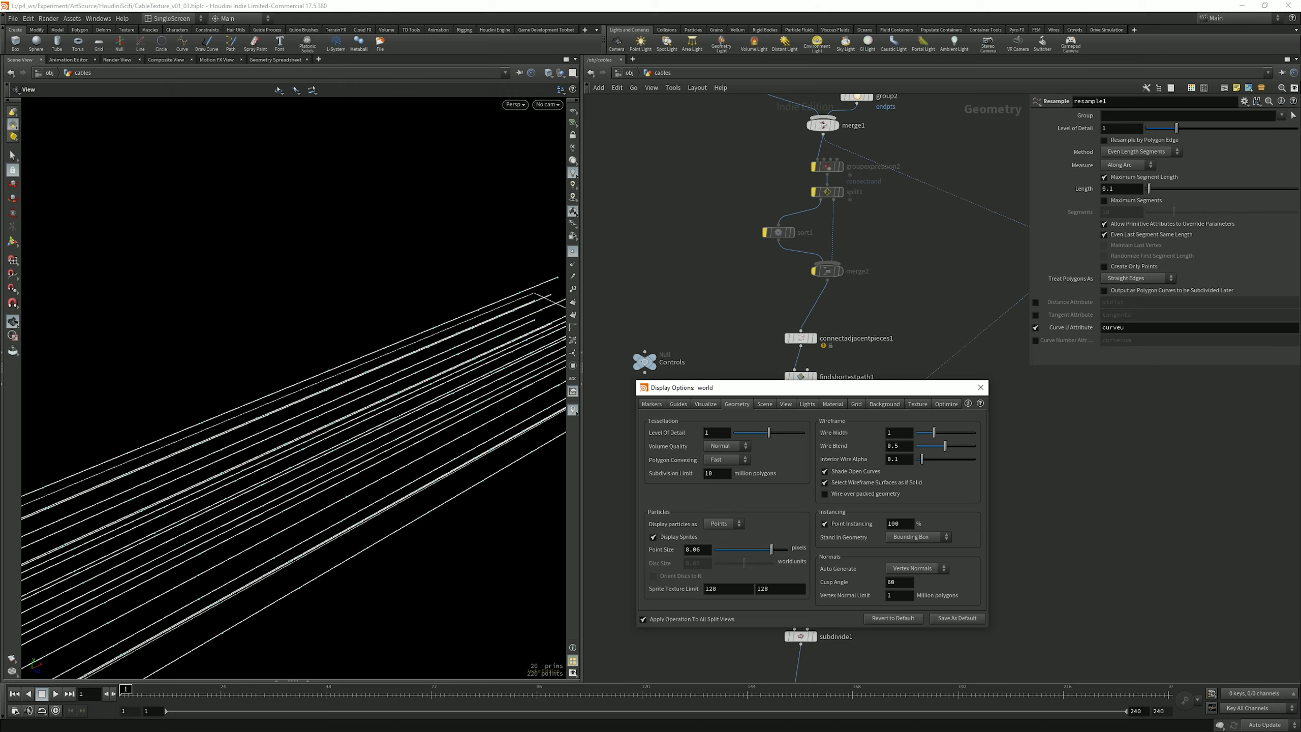
double_click(695, 549)
type("3")
key("Tab")
mouse_move(730, 549)
left_mouse_down()
mouse_move(786, 548)
mouse_move(731, 549)
left_mouse_up()
double_click(695, 549)
type("3")
key("Tab")
left_click(723, 524)
left_click(718, 534)
Step: Look through the remaining viewport display option categories and the visualizer list
left_click(764, 404)
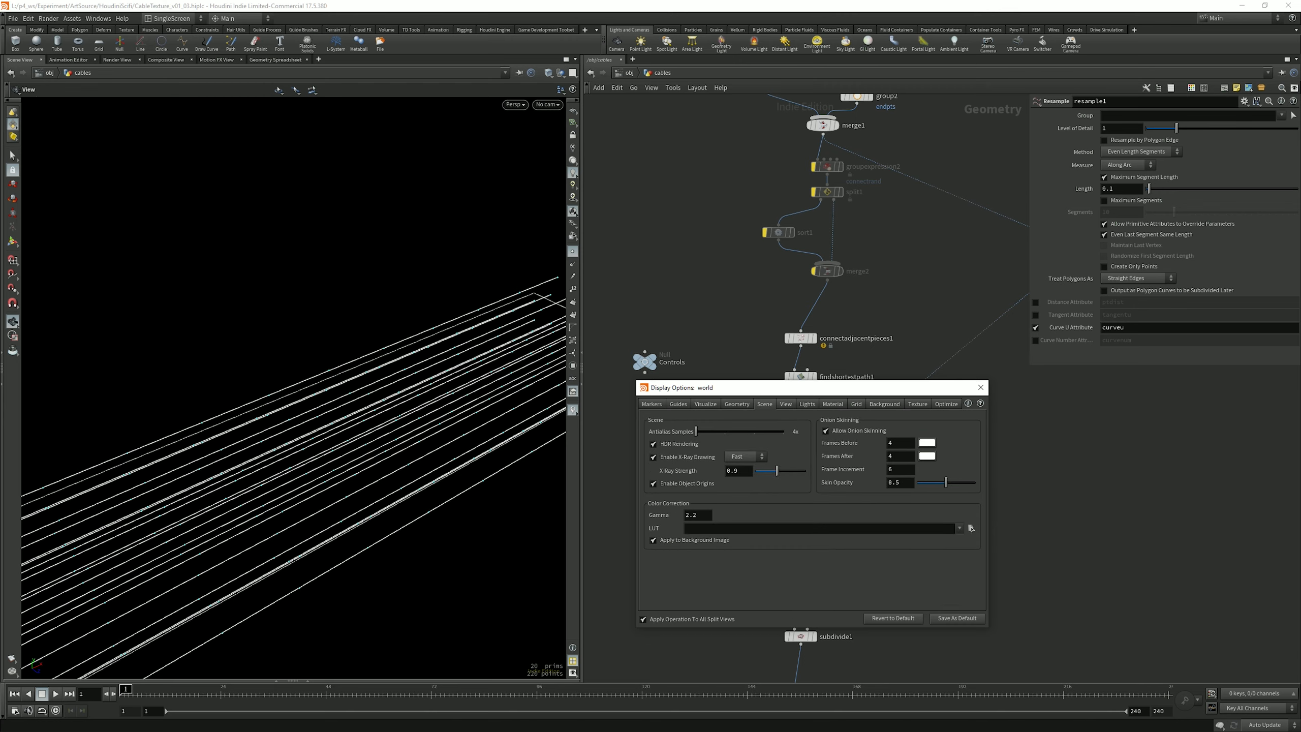
left_click(806, 403)
left_click(832, 403)
left_click(855, 404)
left_click(884, 403)
left_click(917, 404)
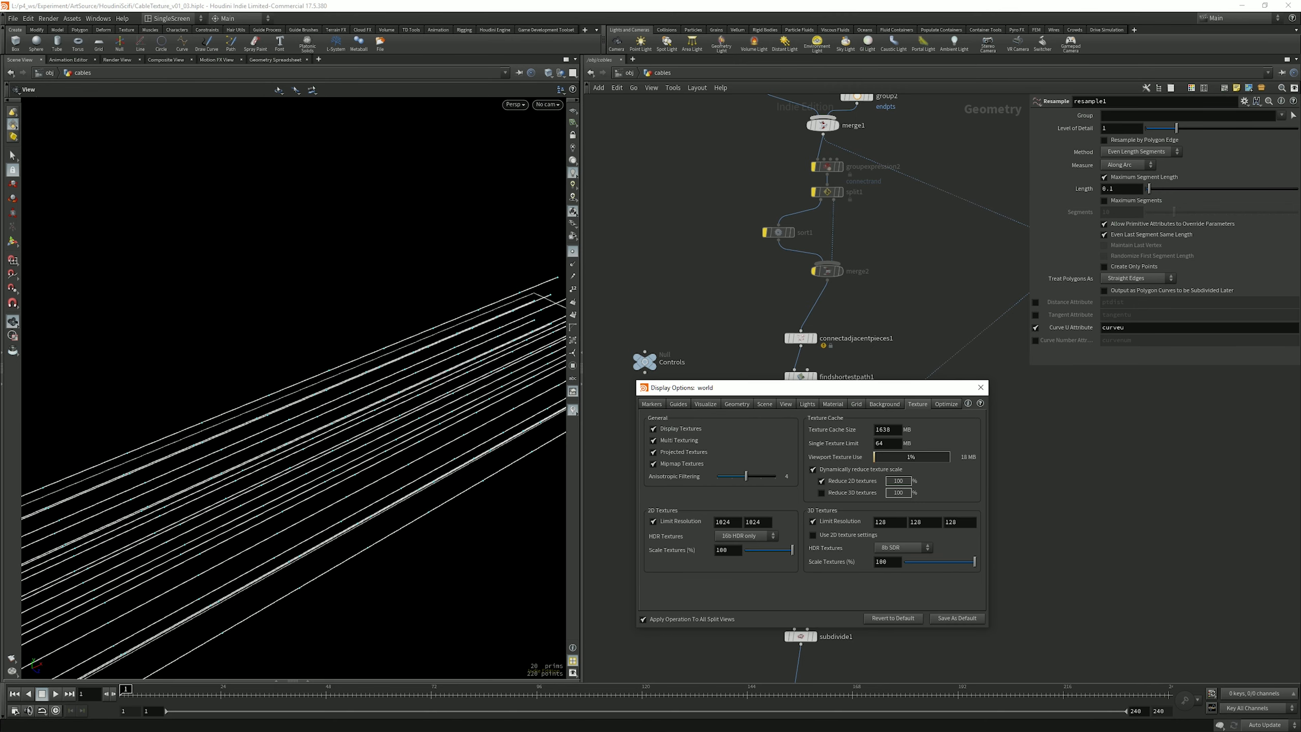
left_click(946, 403)
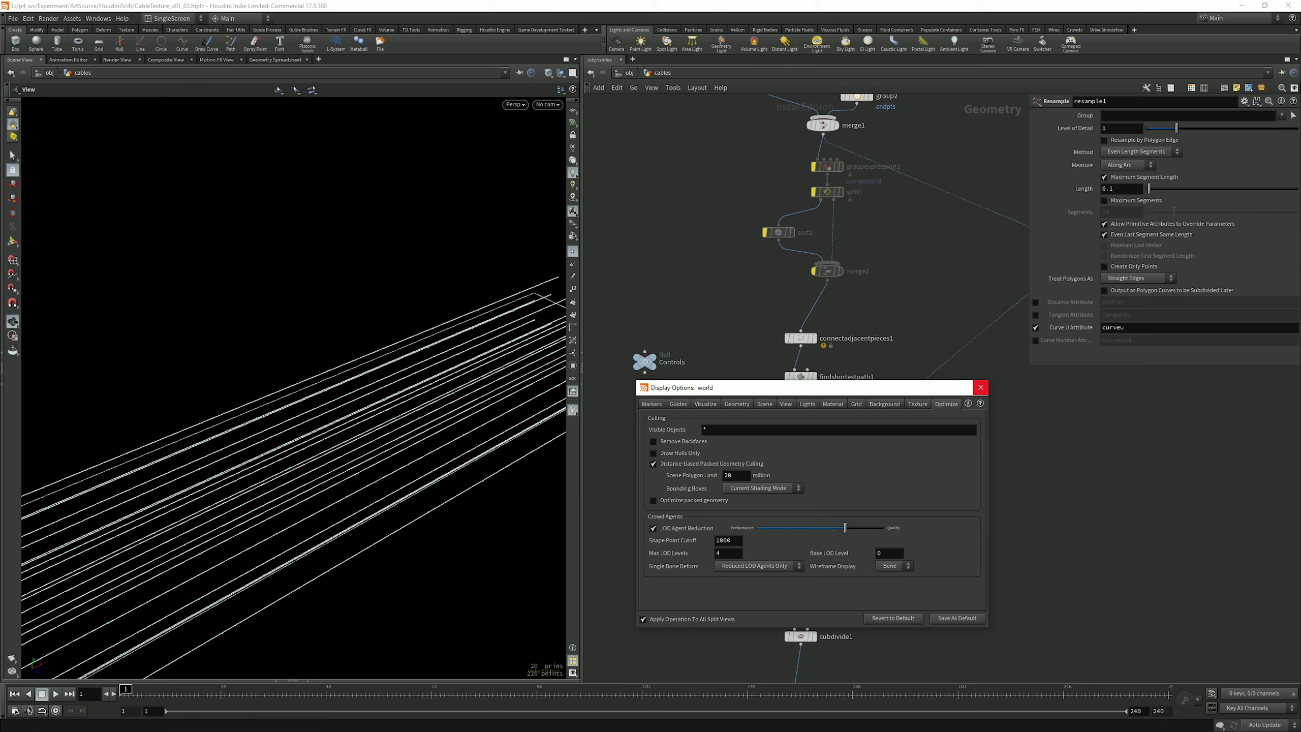
left_click(979, 386)
left_click(575, 412)
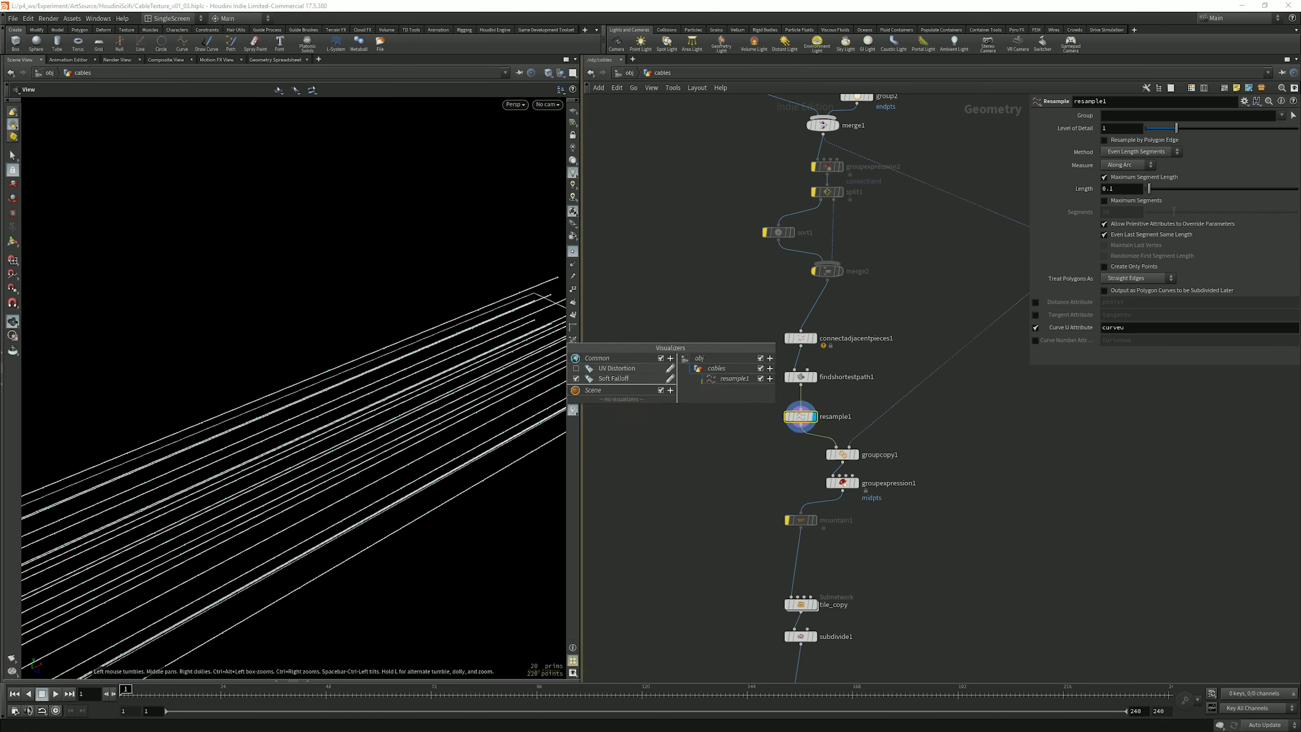
left_click(575, 412)
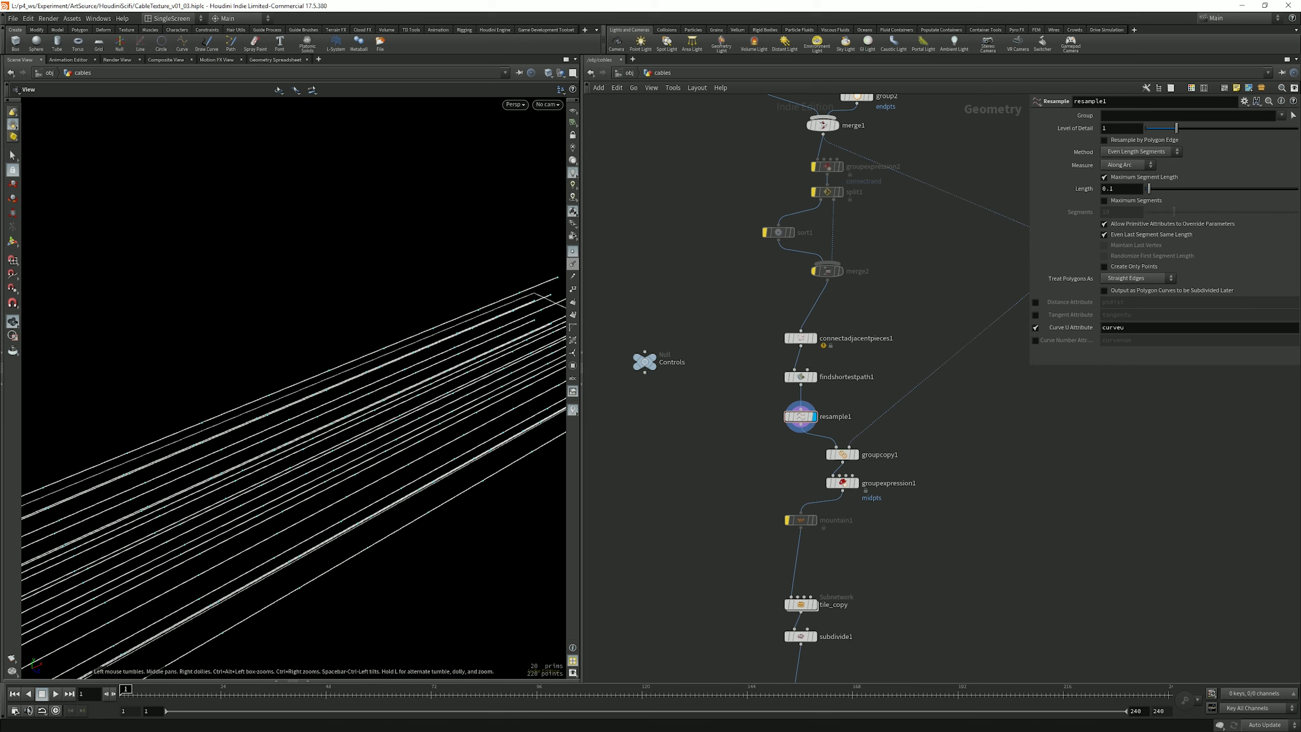
Step: Toggle the point markers off and on, and examine the points along the resampled curves from several angles
left_click(572, 251)
left_click(573, 251)
left_click_drag(358, 410, 327, 394)
scroll(430, 402, "down", 4)
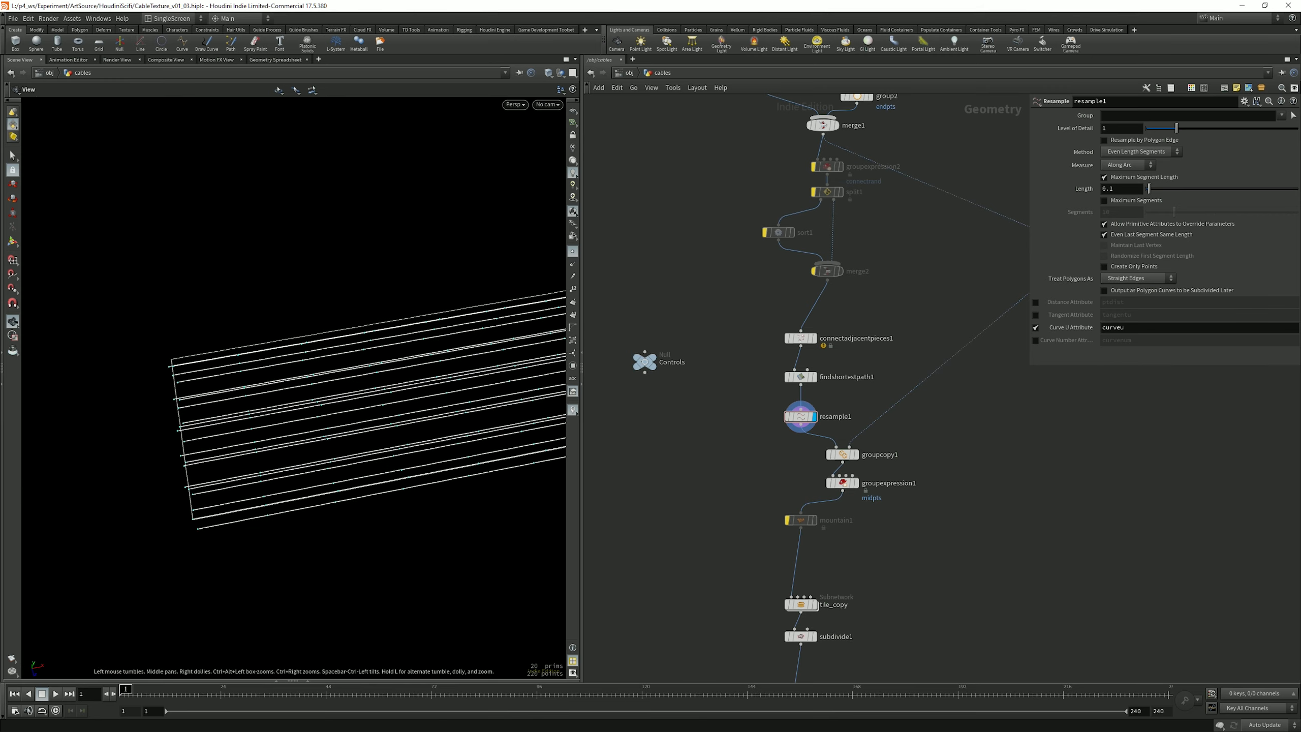
middle_click_drag(389, 410, 379, 433)
left_click_drag(379, 433, 328, 410)
scroll(328, 410, "up", 4)
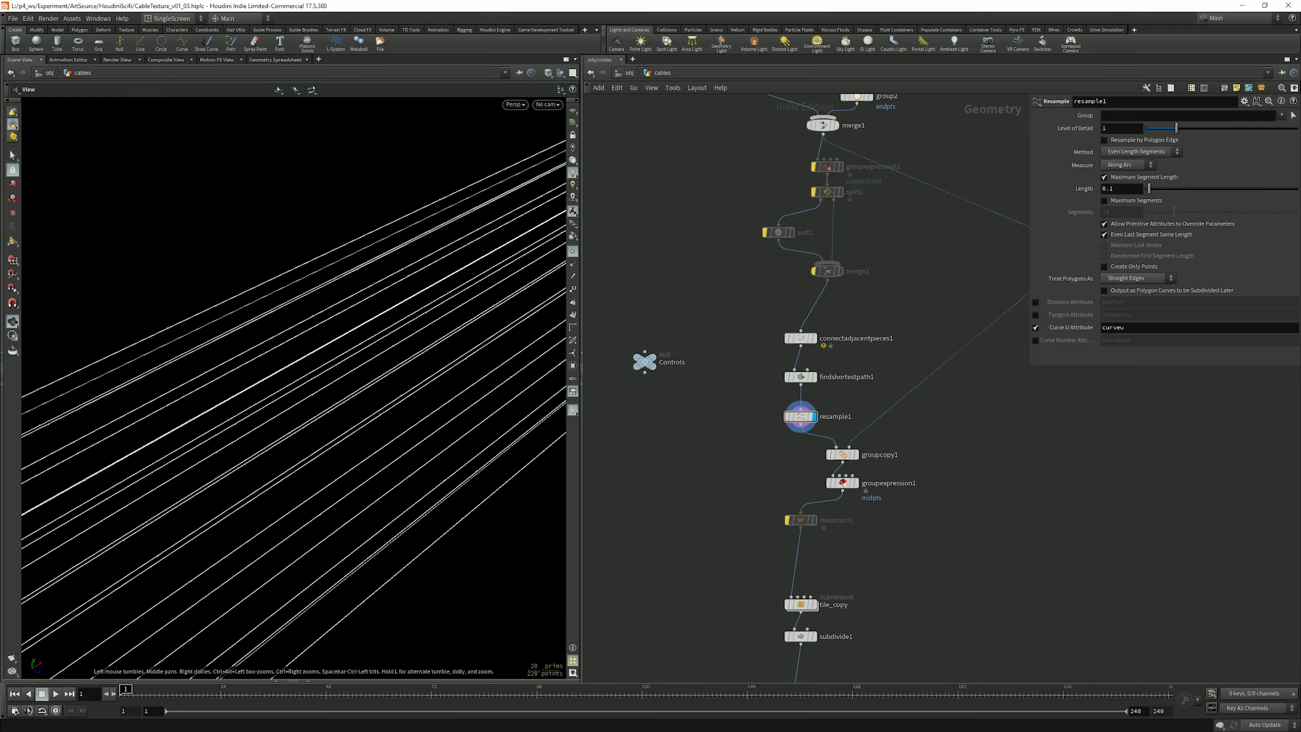
scroll(328, 410, "down", 4)
middle_click_drag(327, 410, 215, 445)
left_click_drag(215, 446, 159, 410)
left_click_drag(307, 450, 266, 443)
middle_click_drag(266, 443, 185, 463)
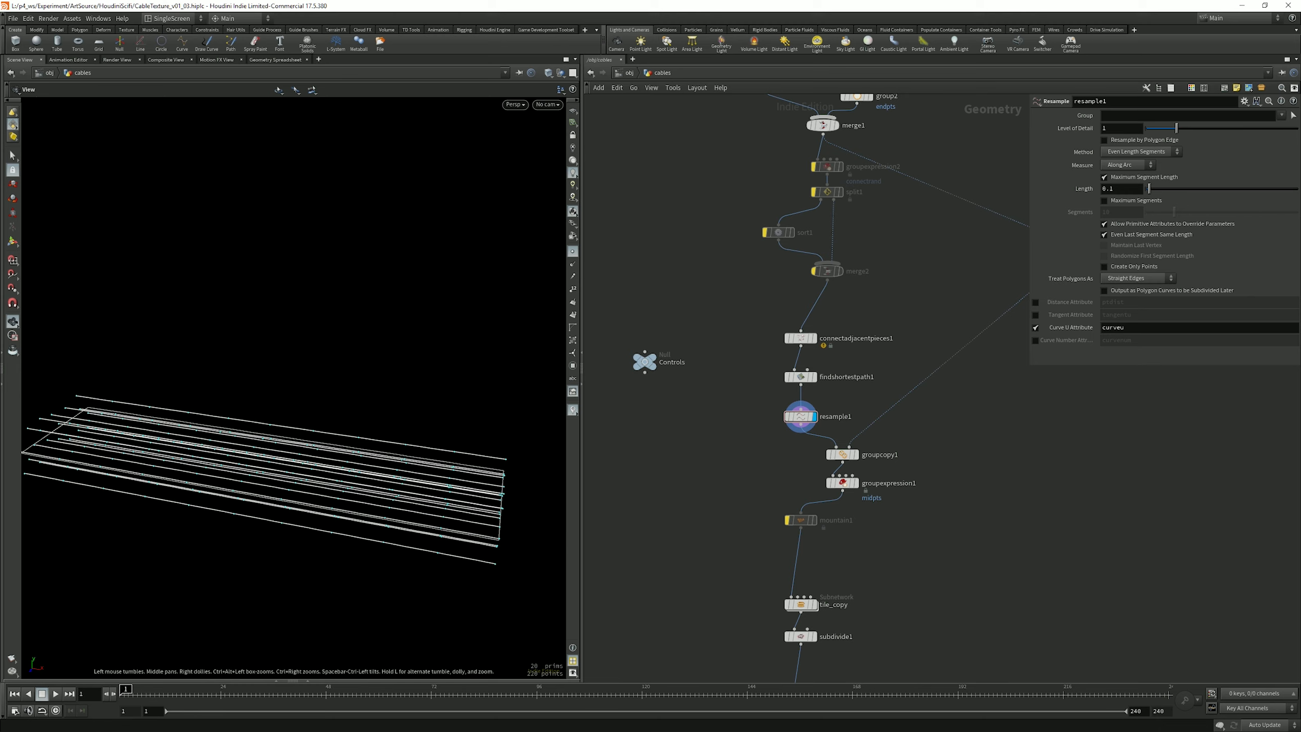
Step: Widen the viewport pane and display the groupcopy1 node with its endpts and startpts point groups
left_click_drag(582, 368, 623, 368)
middle_click_drag(821, 416, 825, 366)
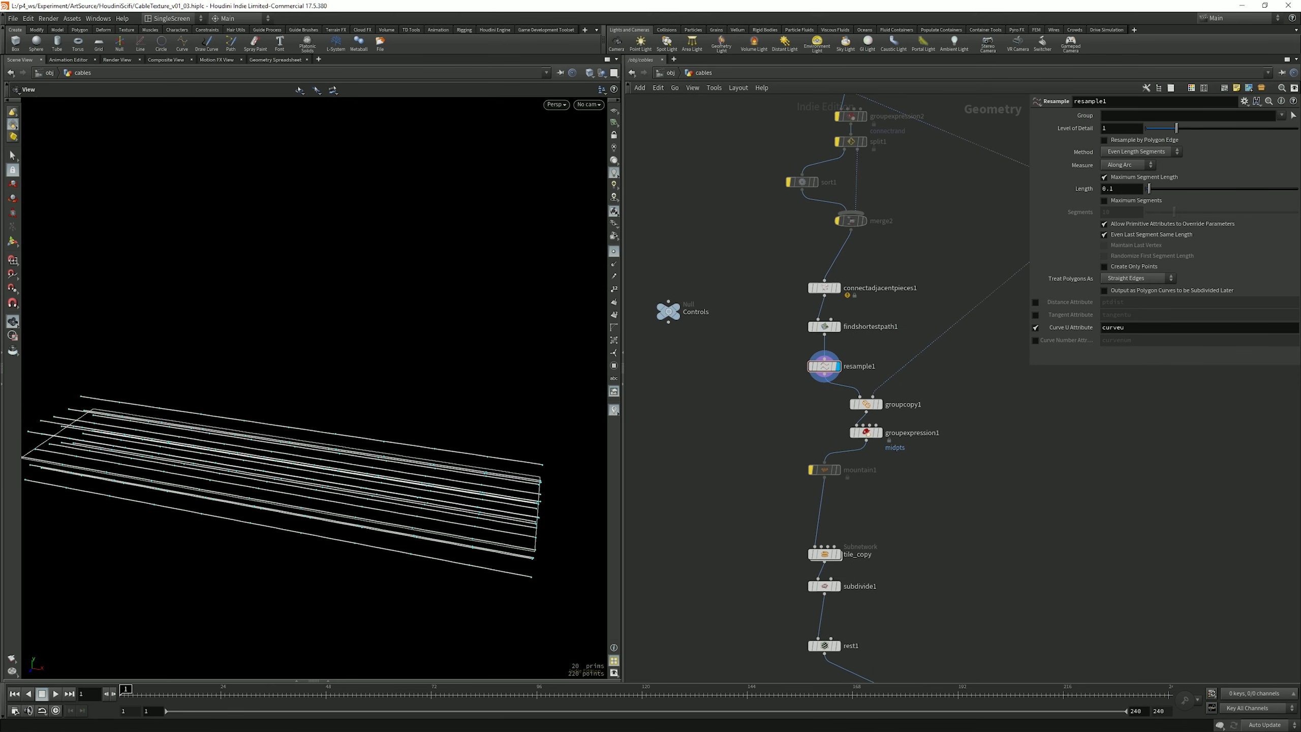
left_click(824, 365)
middle_click_drag(891, 441, 825, 521)
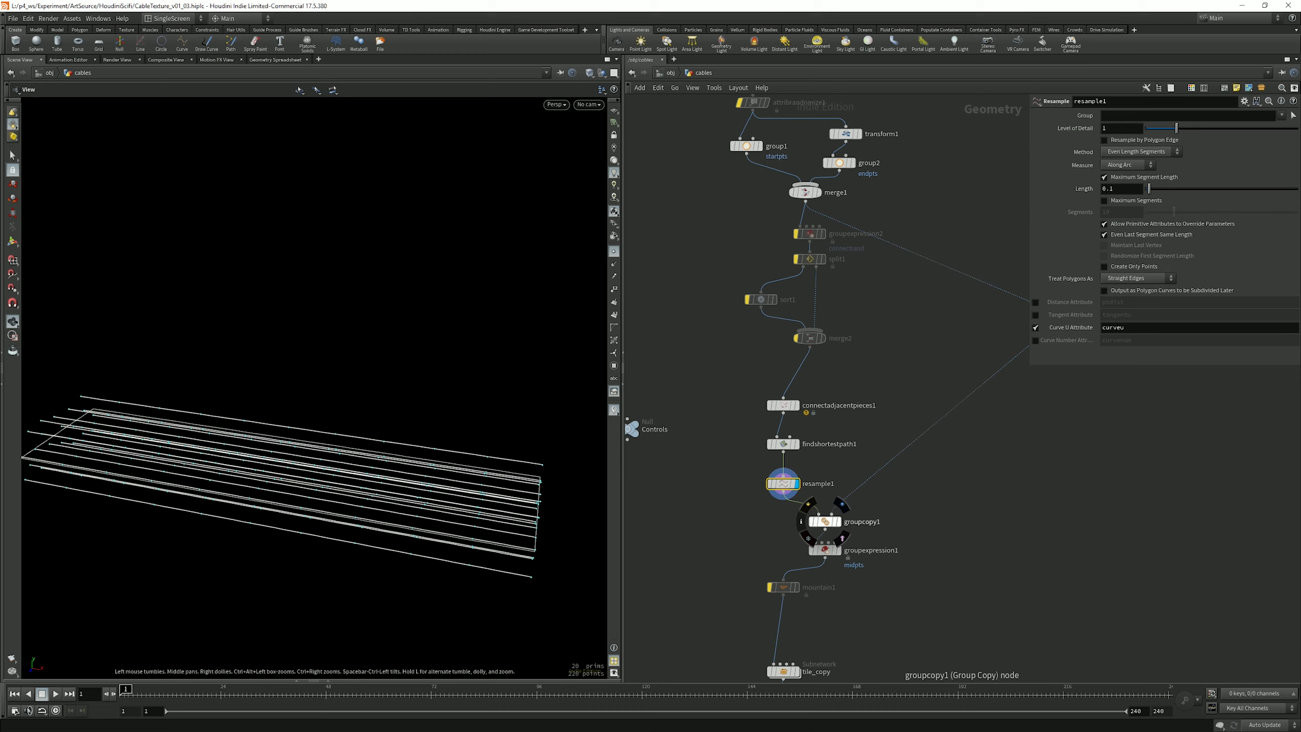
left_click(824, 522)
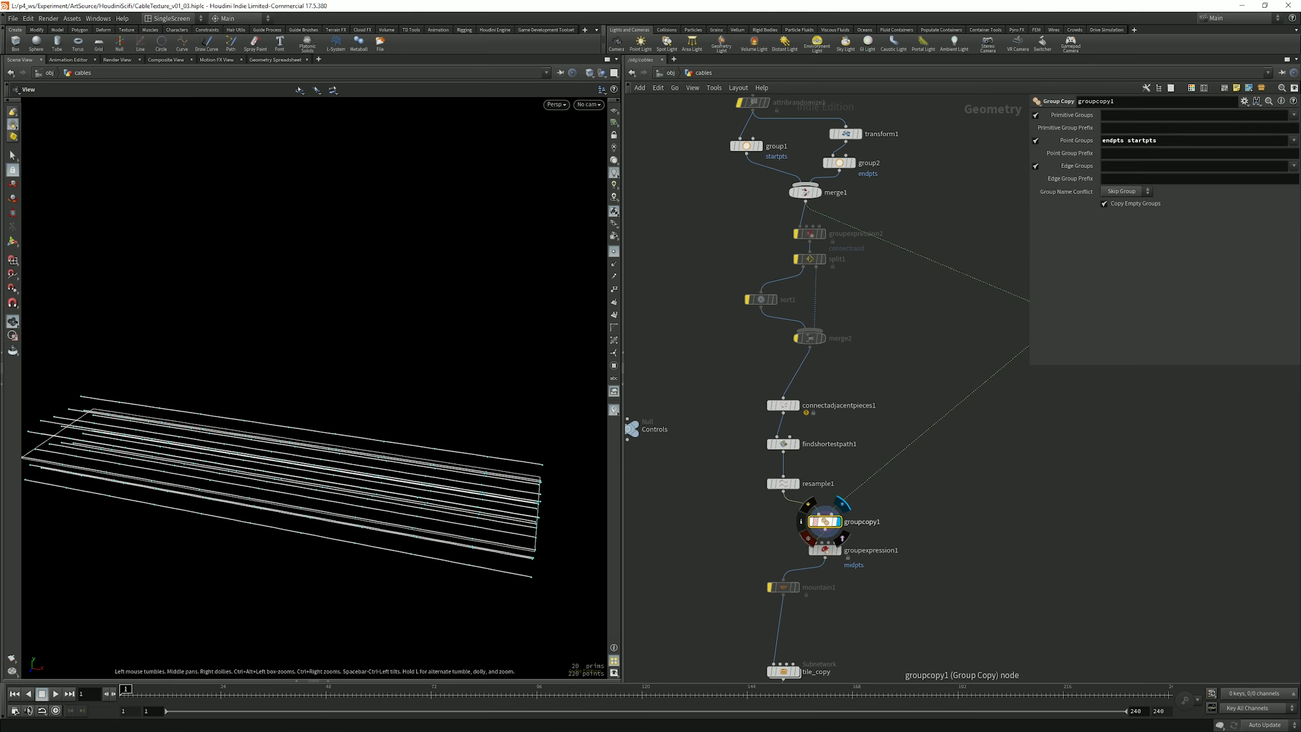
Step: Bypass groupcopy1 and display groupexpression1 to highlight the midpts group on the curves
left_click(824, 549)
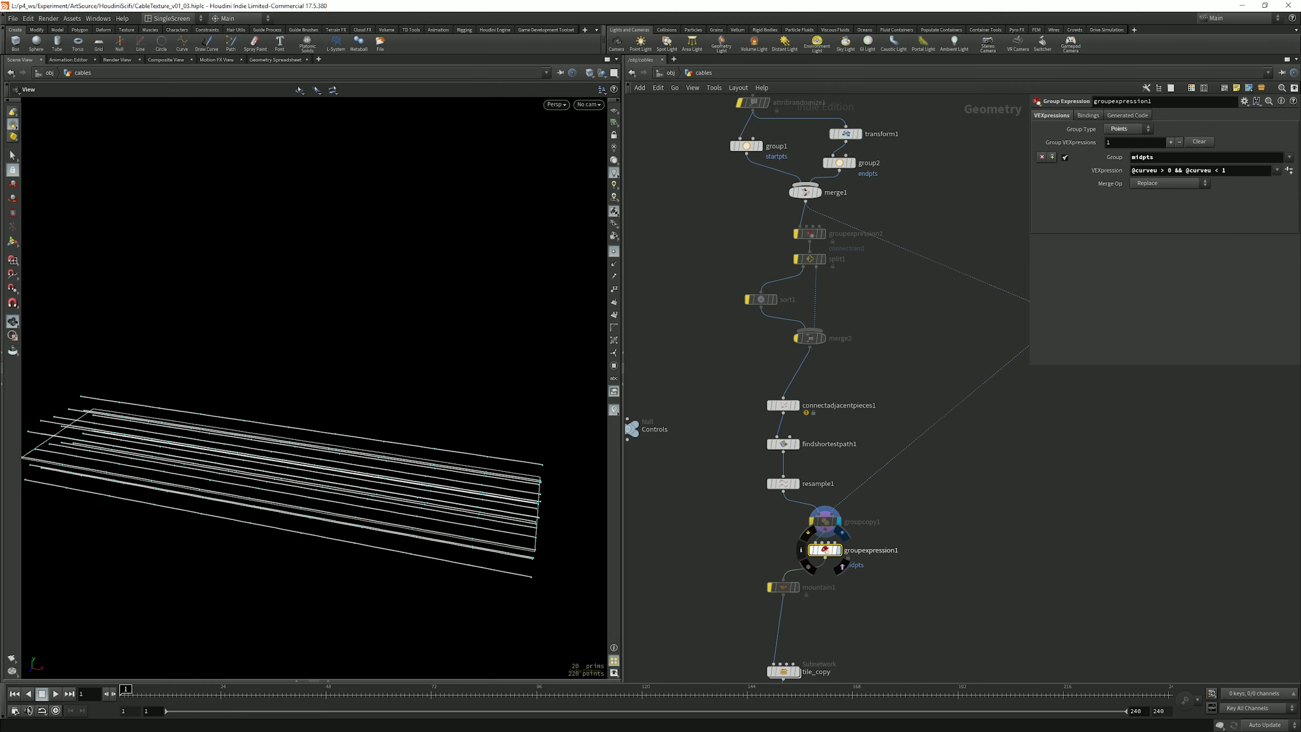
middle_click_drag(824, 550, 865, 489)
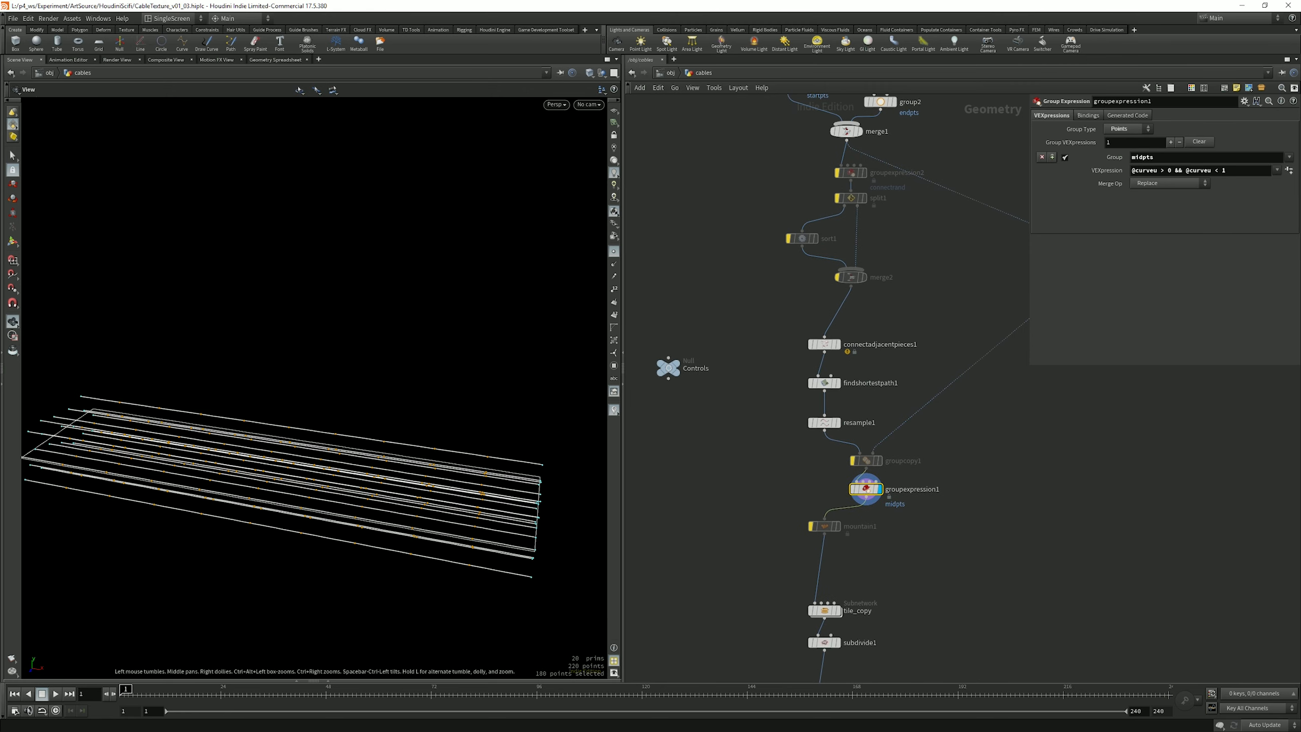
mouse_move(314, 482)
left_mouse_down()
mouse_move(353, 477)
mouse_move(328, 485)
left_mouse_up()
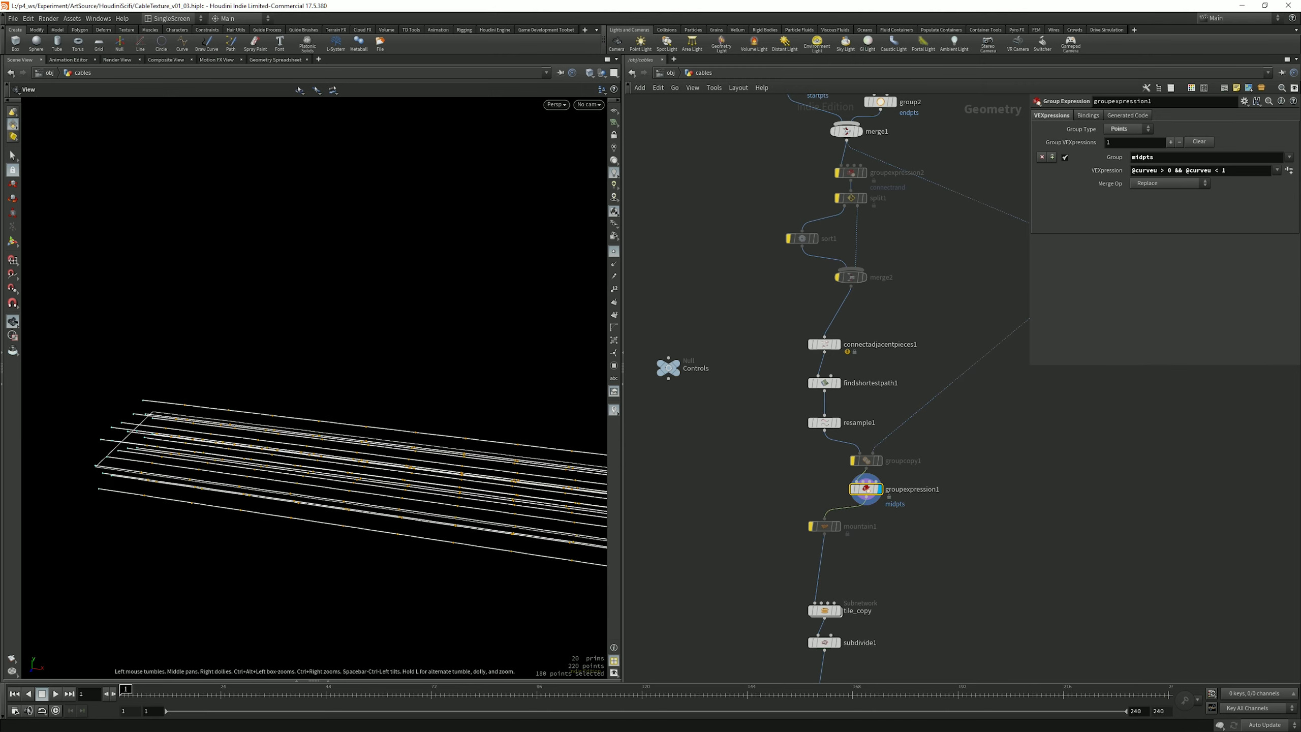
Step: Review the curveu attribute in resample1 and the VEXpression that defines midpts in groupexpression1
left_click(824, 422)
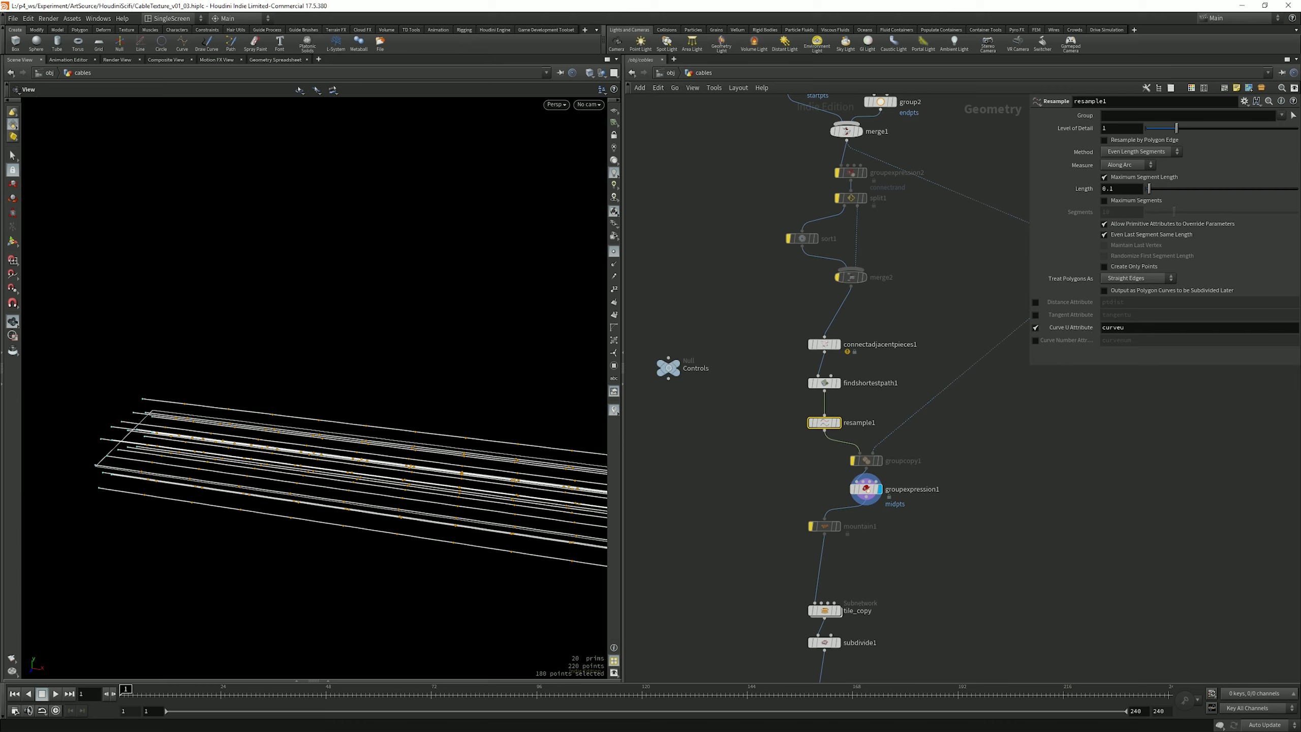
left_click(865, 488)
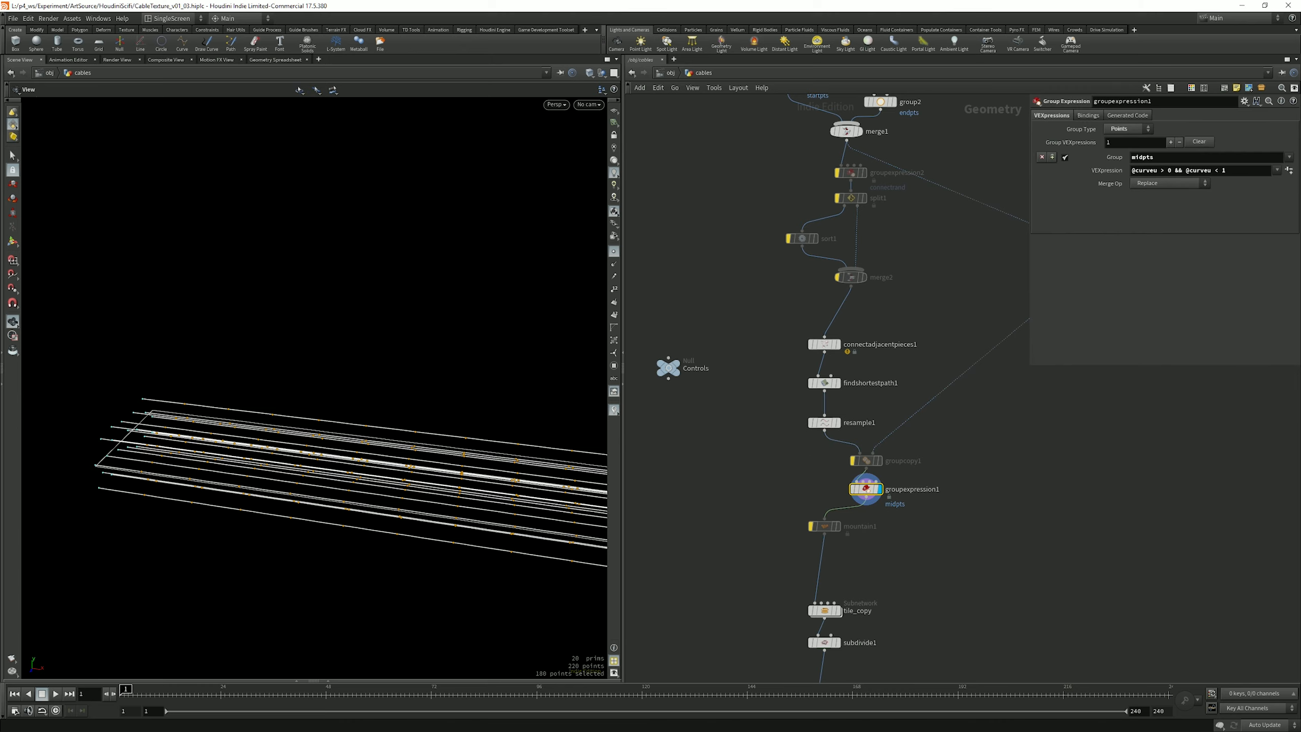
left_click_drag(1226, 170, 1130, 171)
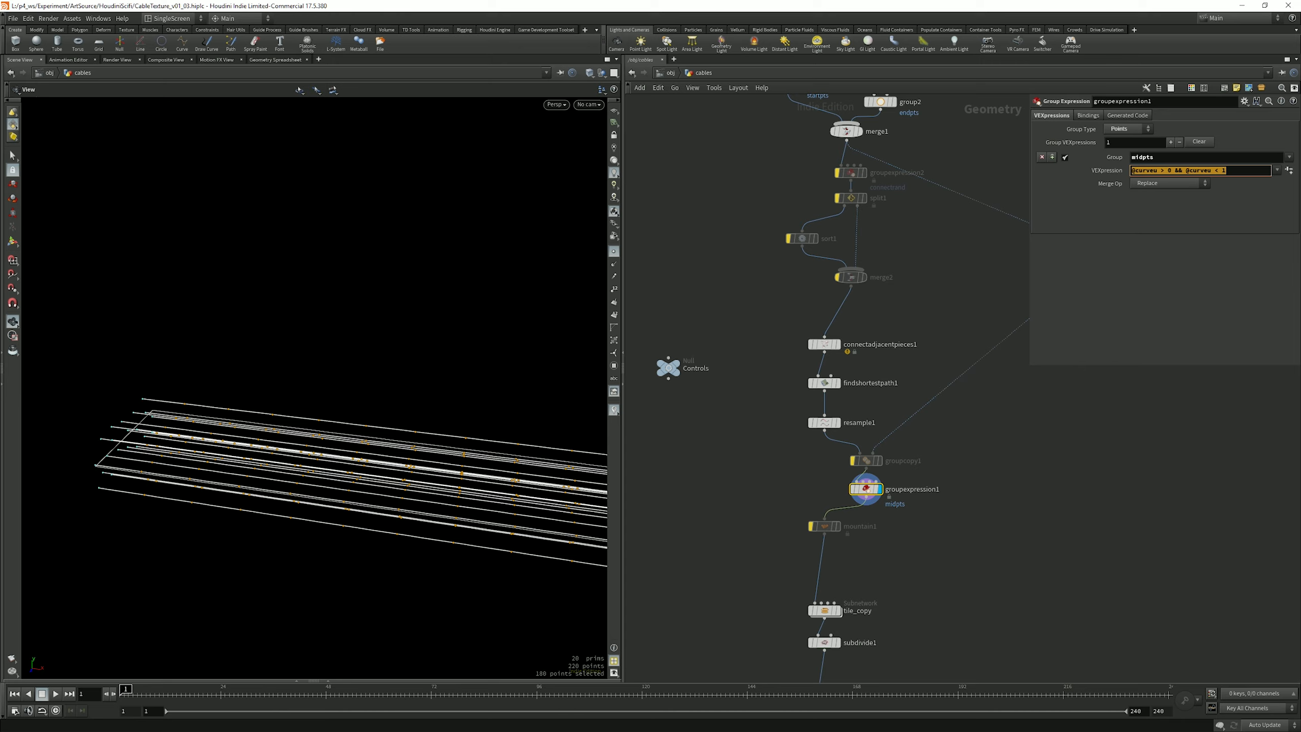
key("Return")
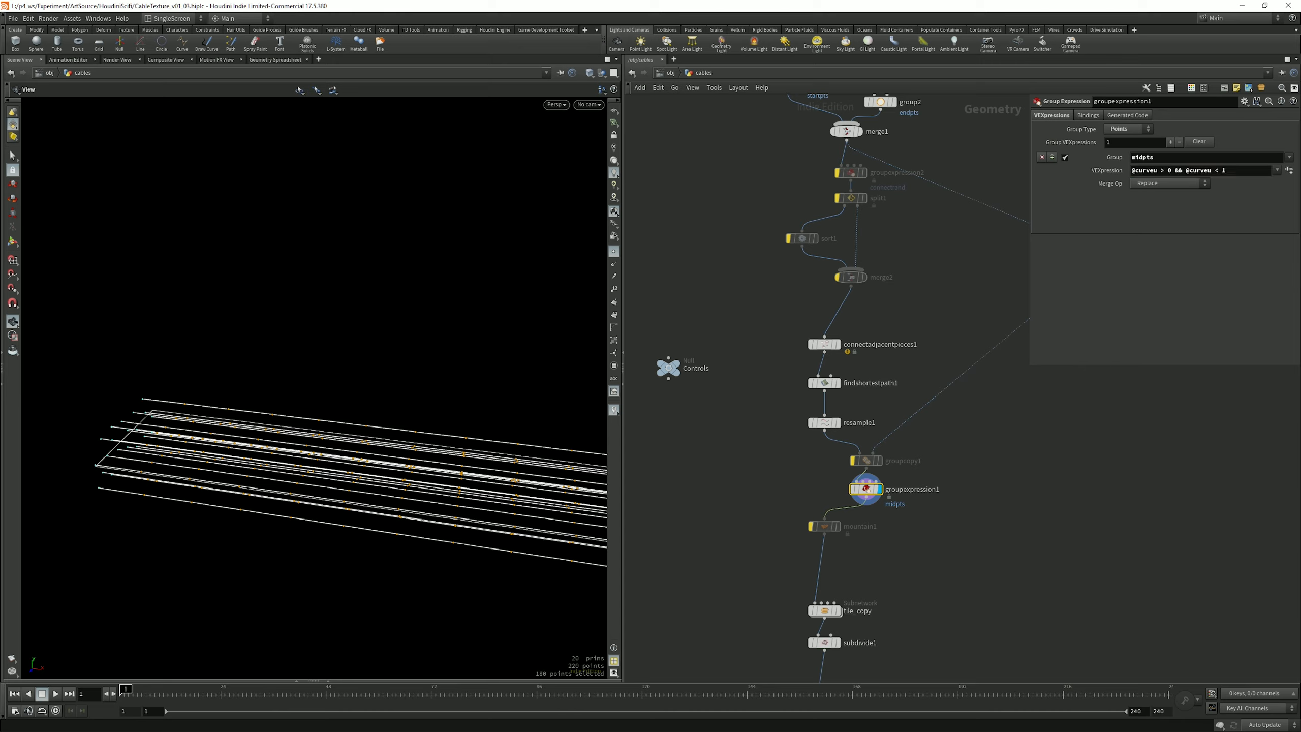
key("Escape")
left_click(1171, 170)
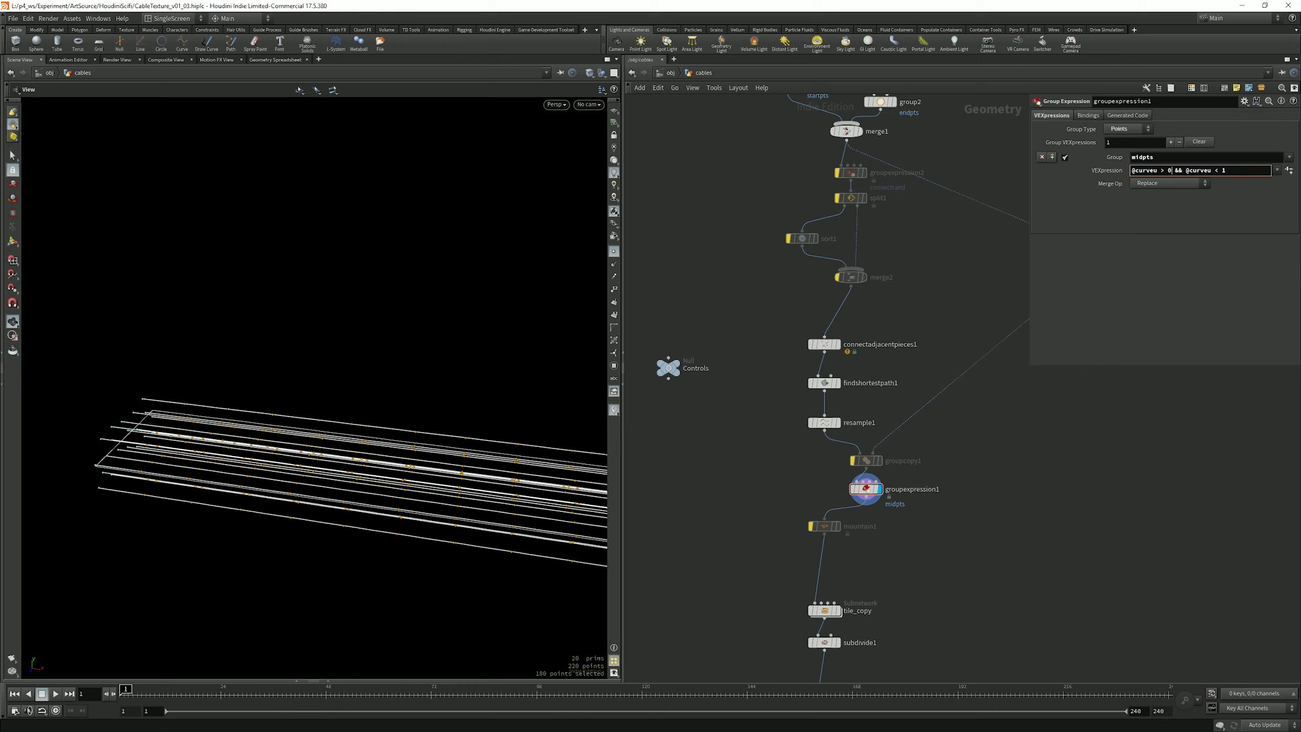
key("Return")
Step: Enable and display the mountain1 node, place it slightly lower in the network, and check its group and the displaced curves
left_click(824, 526)
middle_click_drag(825, 526, 806, 440)
mouse_move(806, 439)
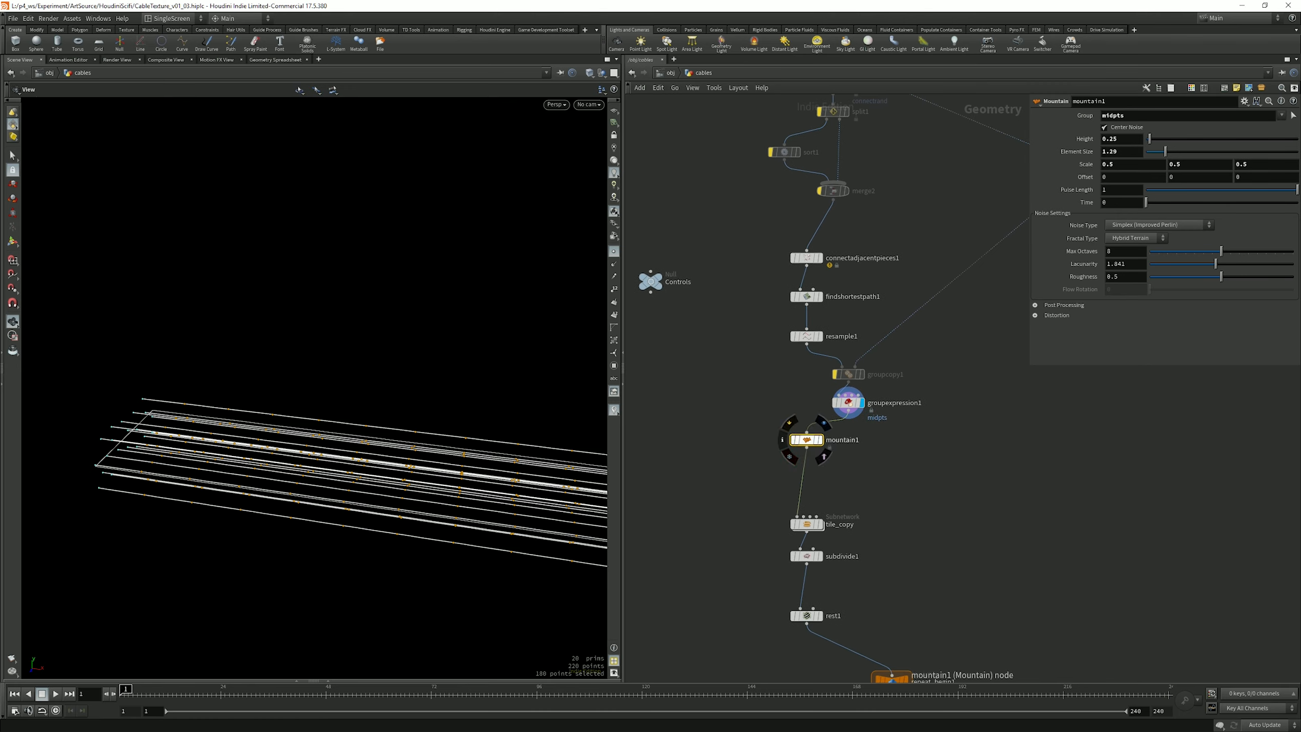
left_click(823, 423)
left_click_drag(807, 440, 806, 453)
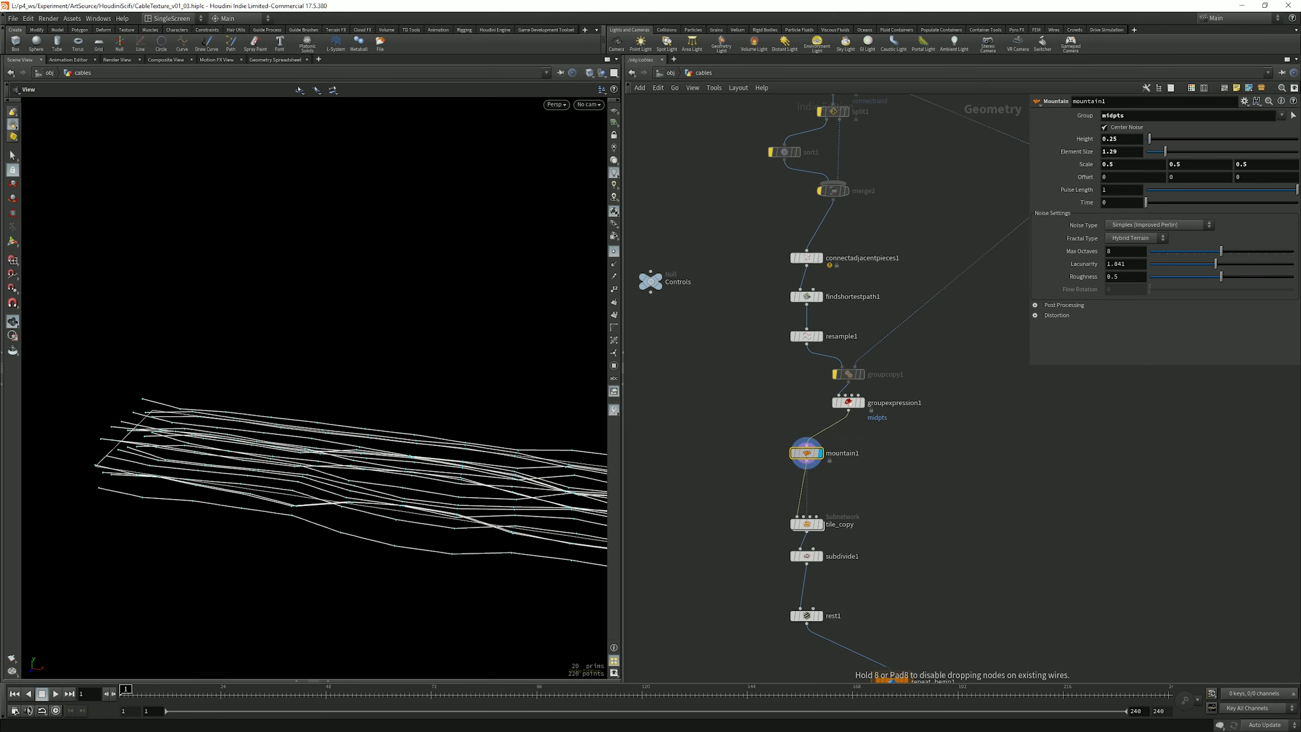
left_click_drag(327, 461, 386, 517)
double_click(1112, 115)
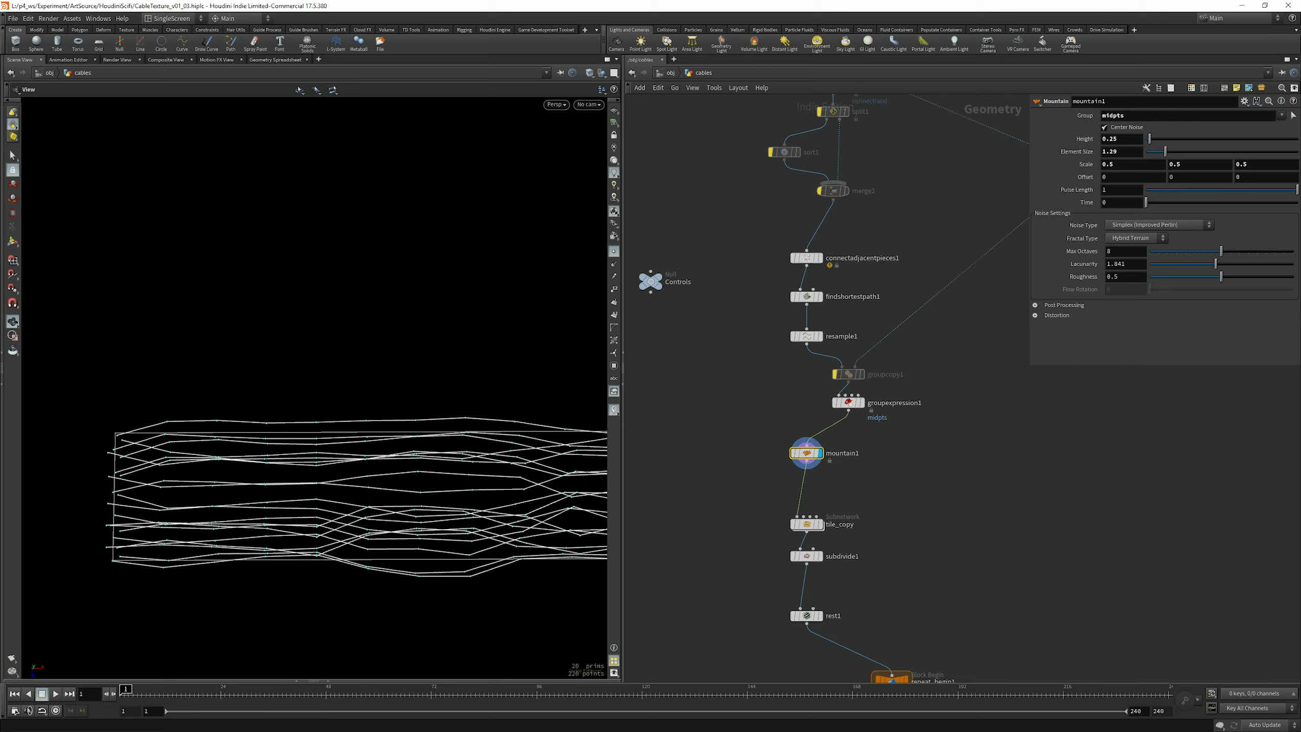
Step: Set the mountain1 noise height to 0.2 and its element size to 0.4
left_click_drag(359, 507, 243, 466)
left_click_drag(1149, 139, 1151, 138)
mouse_move(1165, 151)
left_mouse_down()
mouse_move(1149, 138)
mouse_move(1151, 151)
left_mouse_up()
Step: Reposition tile_copy closer to mountain1 and subdivide1 closer to rest1 in the network
middle_click_drag(871, 538, 922, 421)
left_click_drag(857, 408, 862, 389)
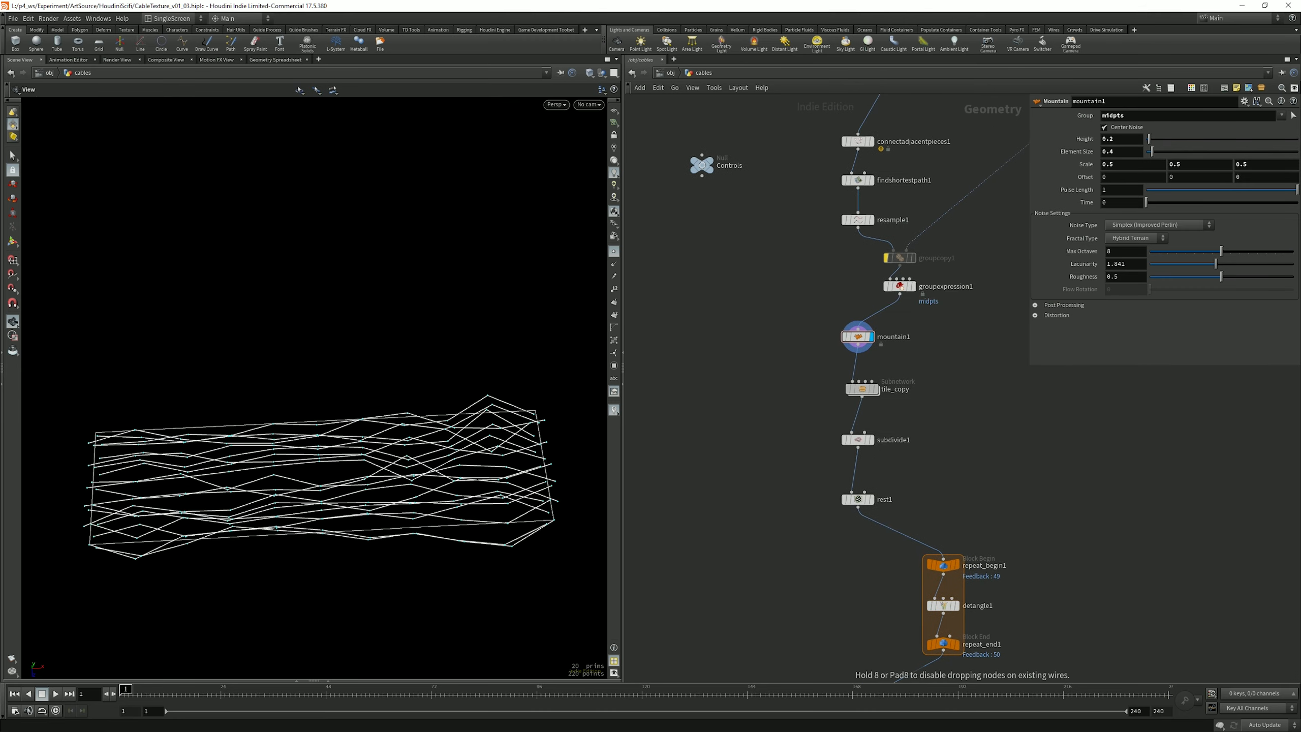
left_click_drag(857, 439, 858, 464)
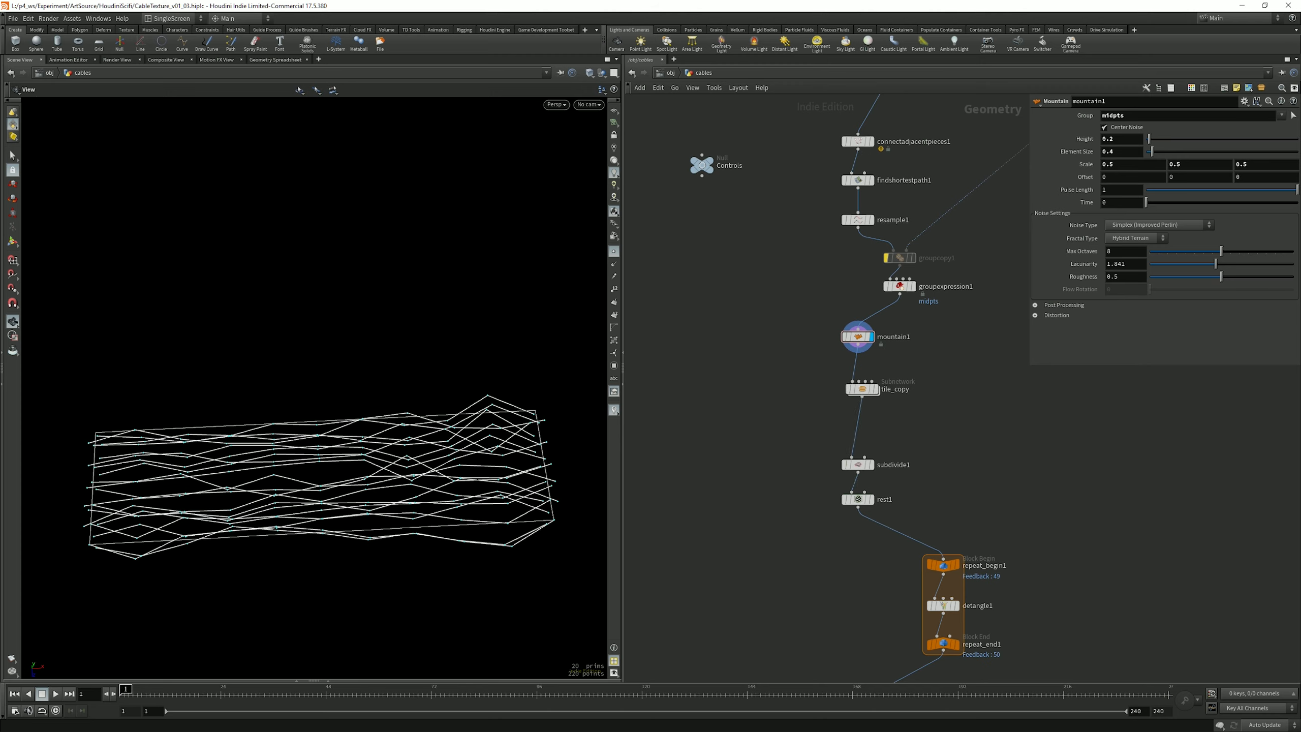
Step: Select the tile_copy subnetwork and display its output in the viewport
middle_click_drag(858, 464, 831, 527)
left_click(834, 451)
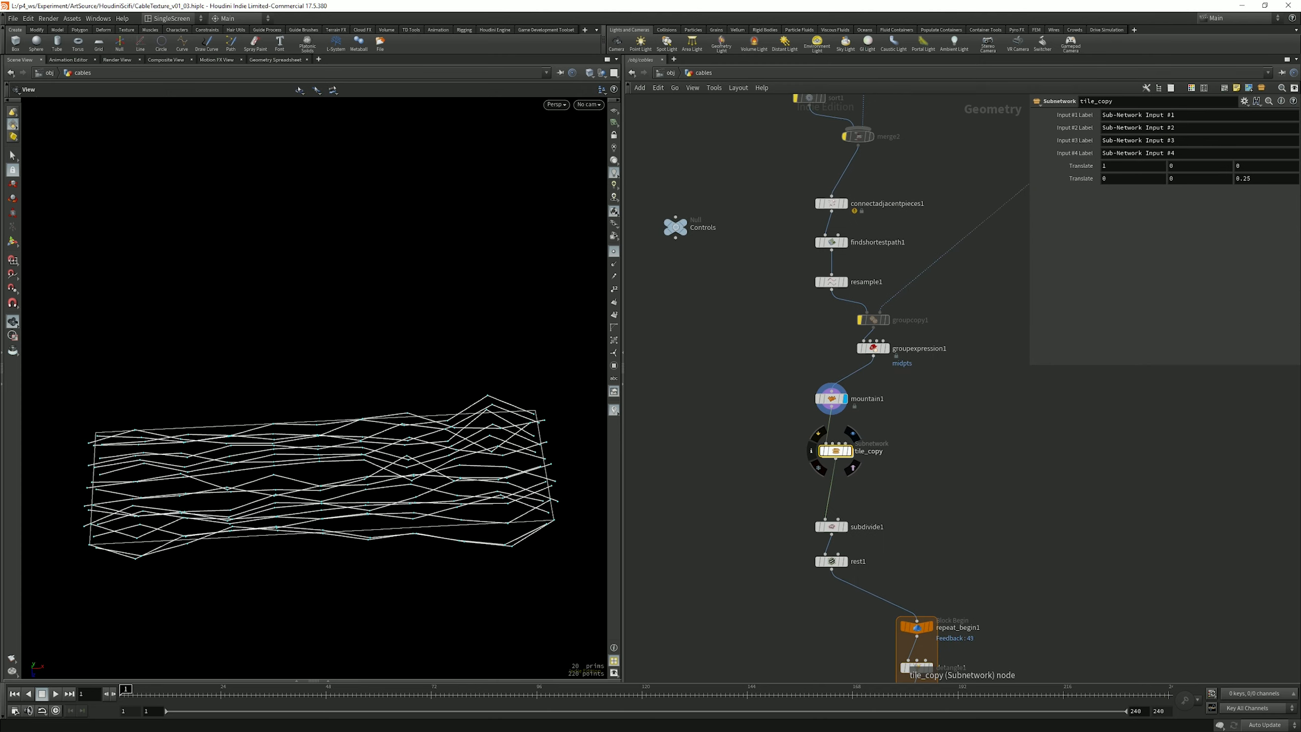
left_click(851, 433)
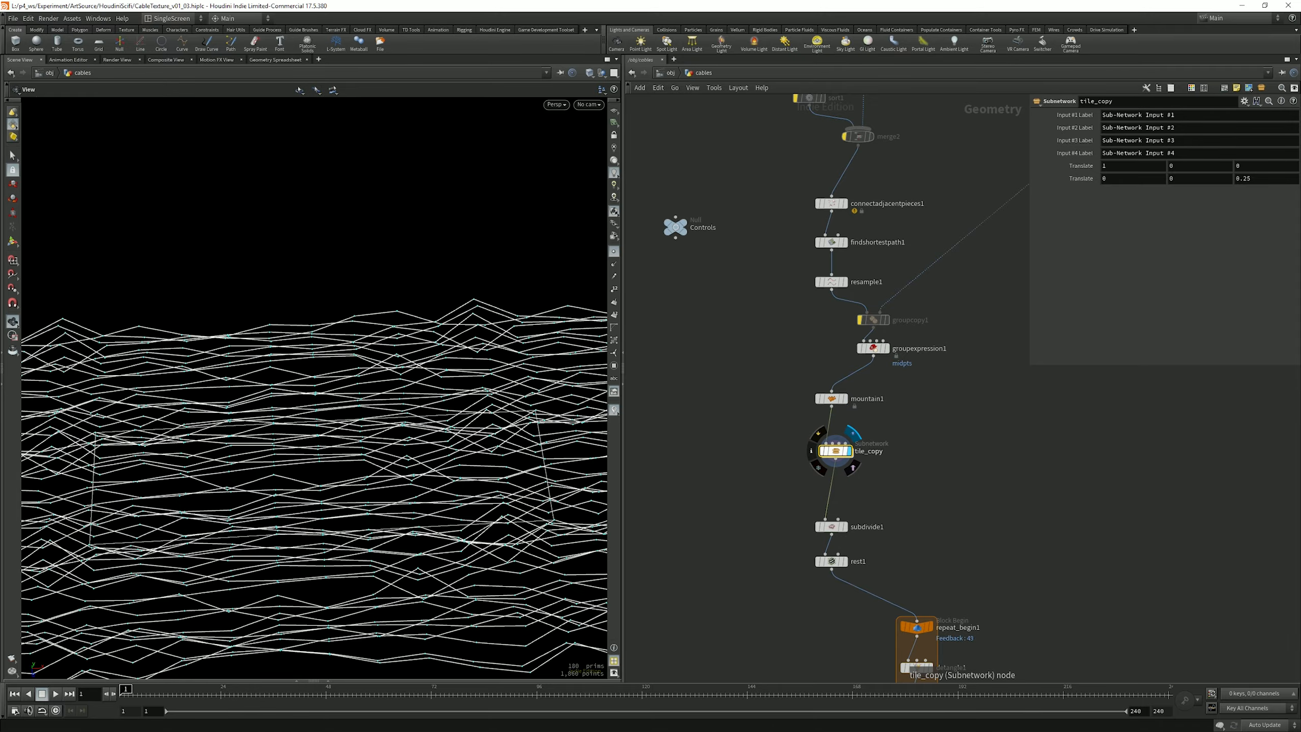
Step: Open the tile_copy subnetwork and display its null1 node to inspect the incoming mountain1 curves
left_click_drag(359, 451, 359, 472)
right_click_drag(359, 462, 307, 461)
left_click_drag(359, 461, 362, 451)
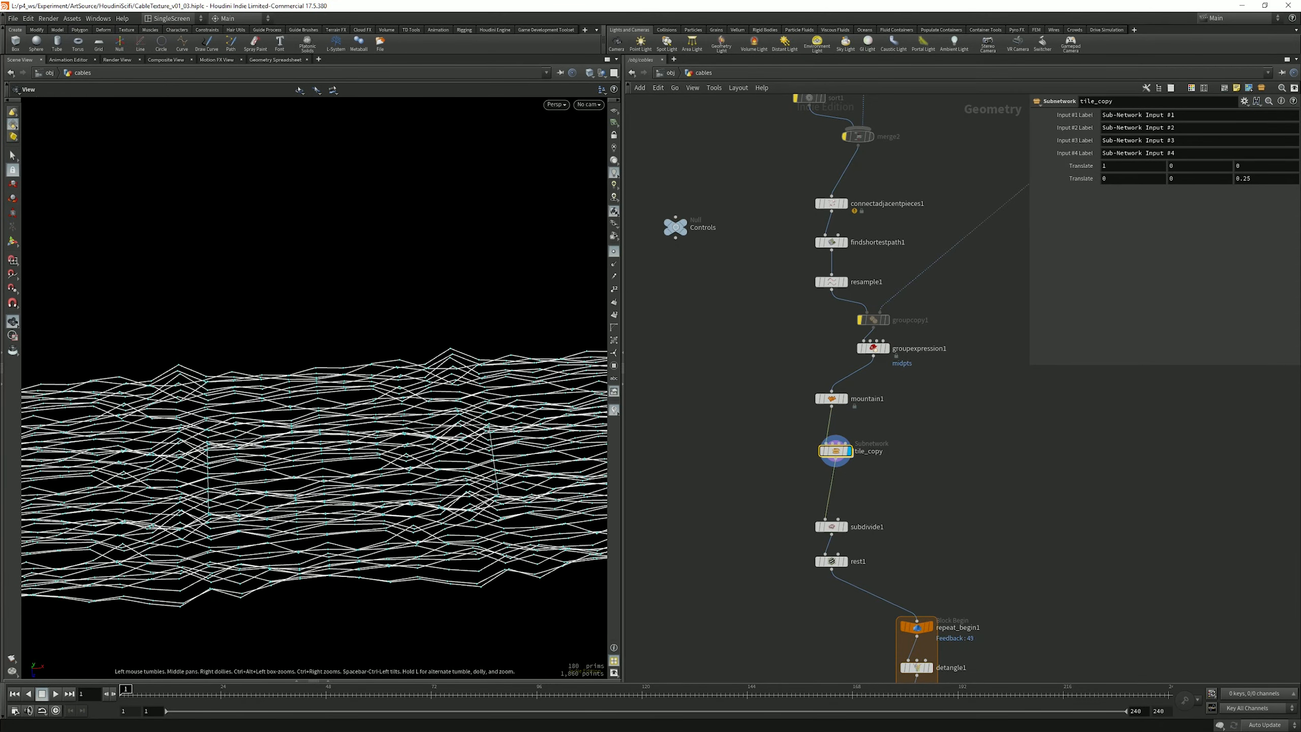
double_click(834, 450)
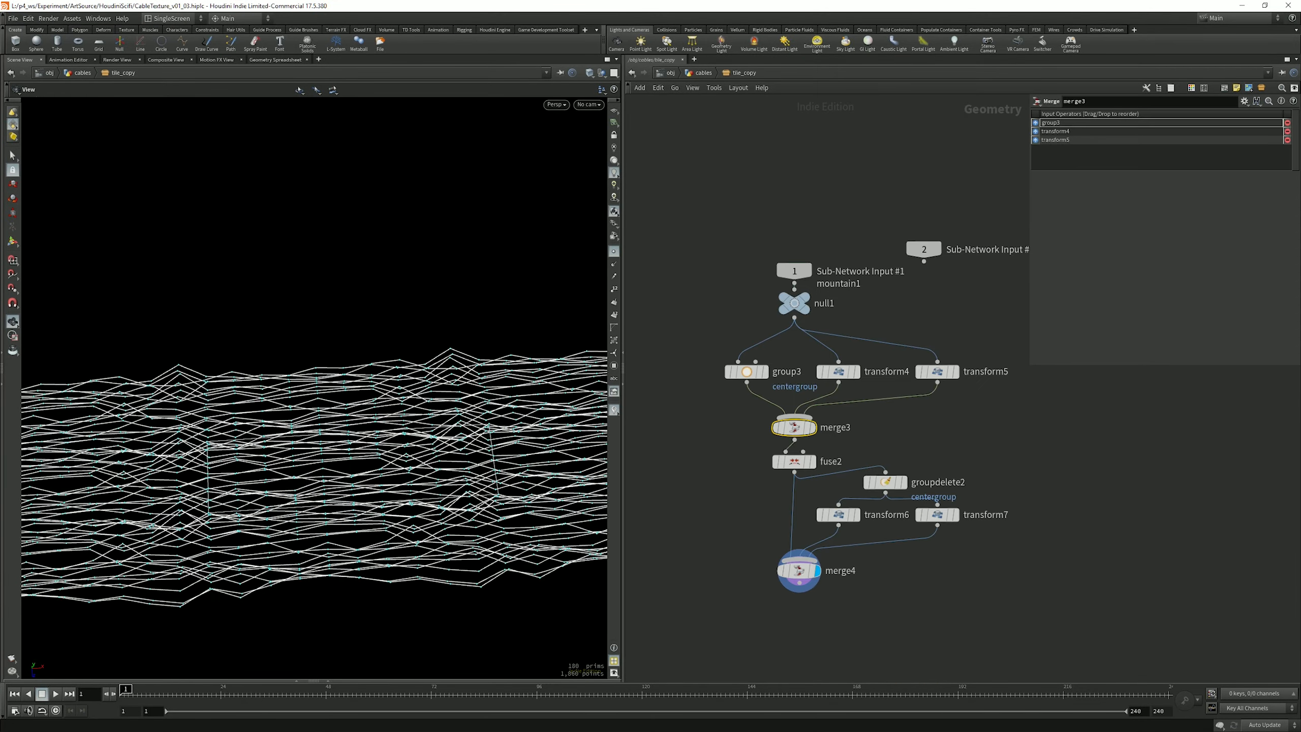
left_click(870, 445)
middle_click_drag(871, 445, 869, 506)
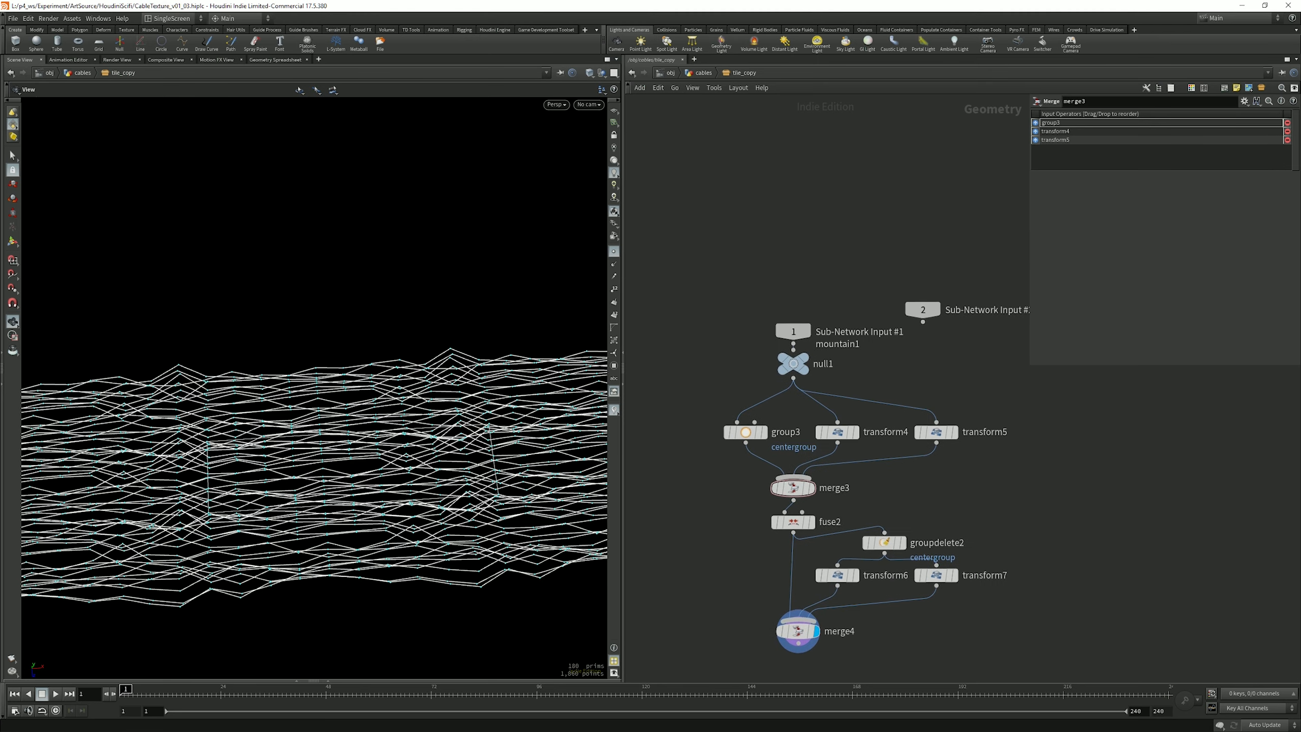
left_click(816, 341)
left_click(793, 364)
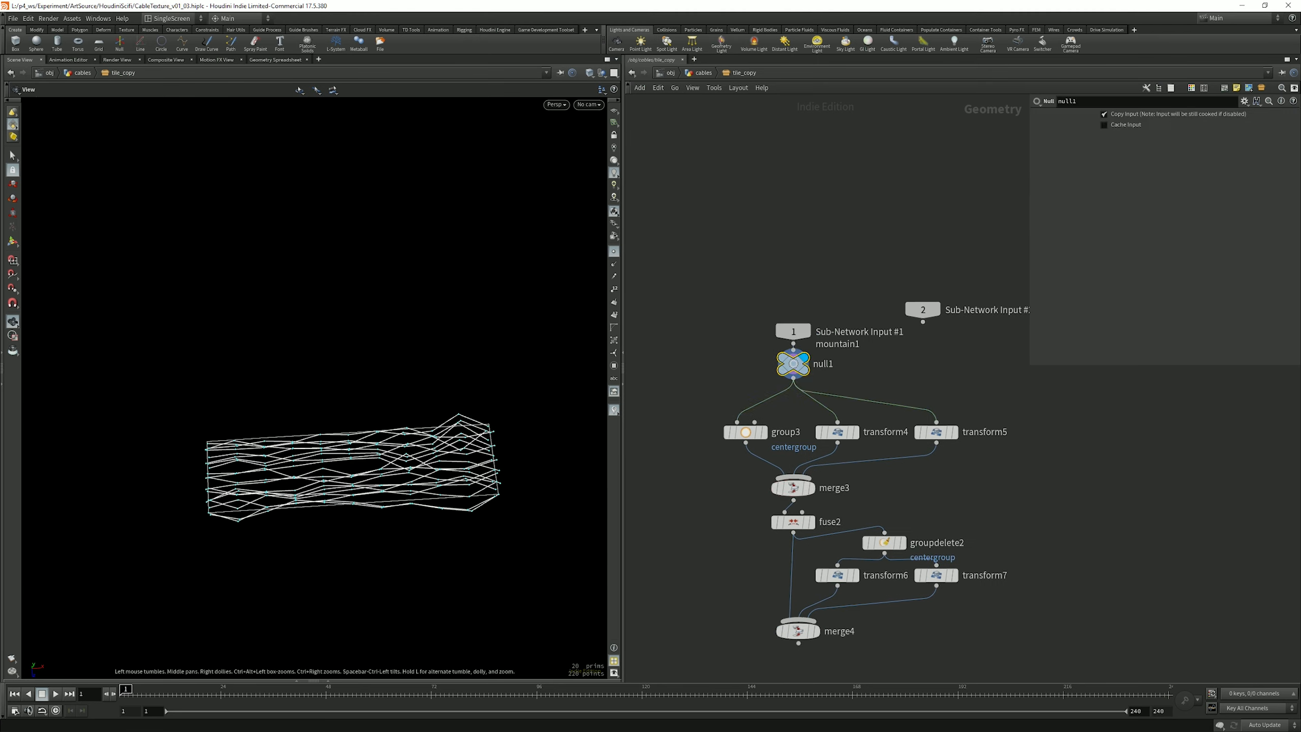
Step: Display and select group3, nudge it, and move merge3, fuse2 and the nodes below them lower in the network
mouse_move(745, 432)
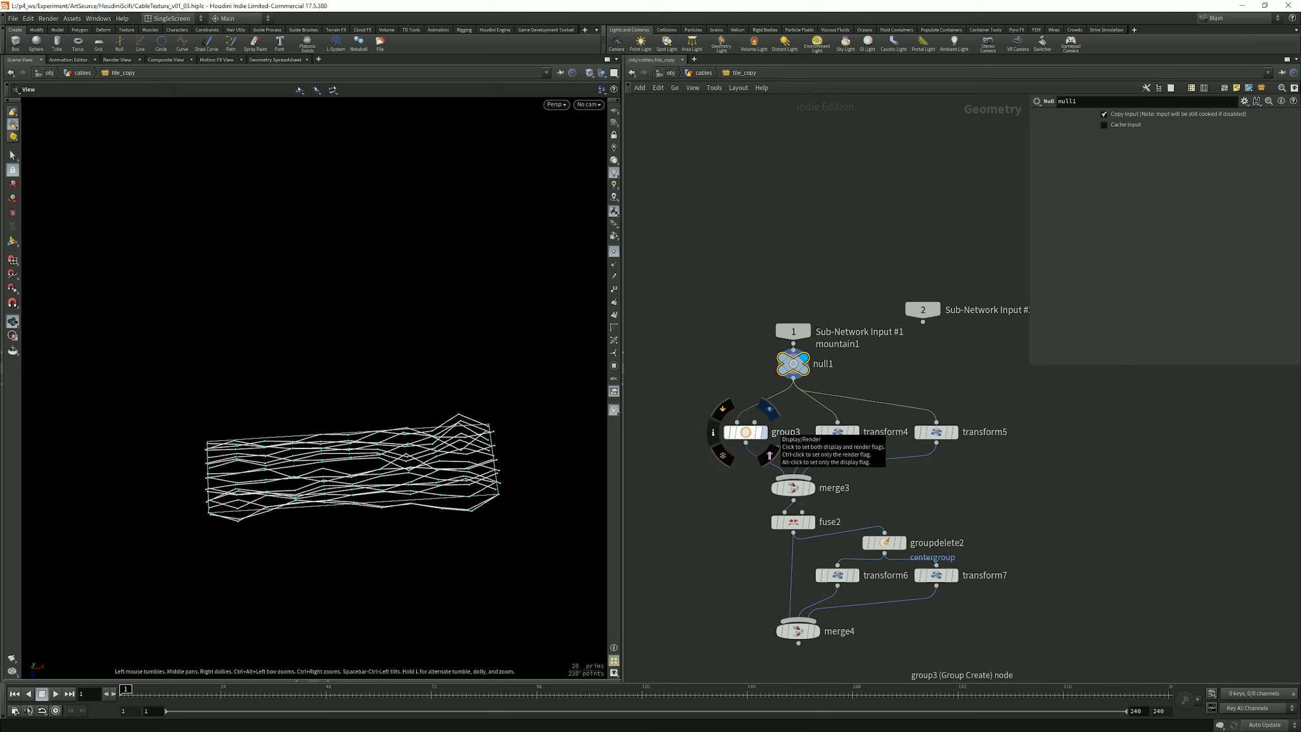
left_click_drag(745, 432, 737, 426)
left_click_drag(1119, 680, 703, 511)
left_click_drag(789, 521, 788, 550)
left_click(737, 512)
left_click_drag(789, 488, 788, 497)
left_click_drag(736, 426, 736, 426)
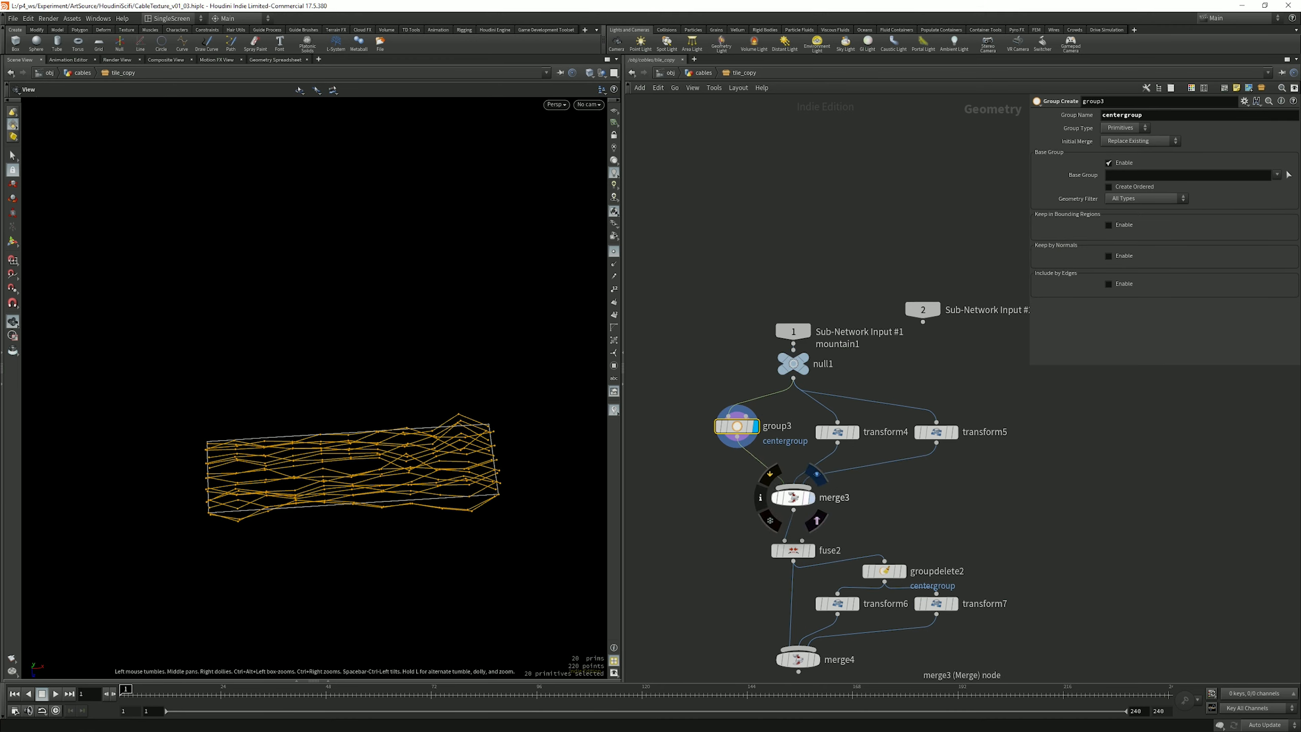
Step: Compare the outputs of merge3, transform4 and transform5 to see how the sideways copies are placed
left_click(817, 474)
left_click(792, 497)
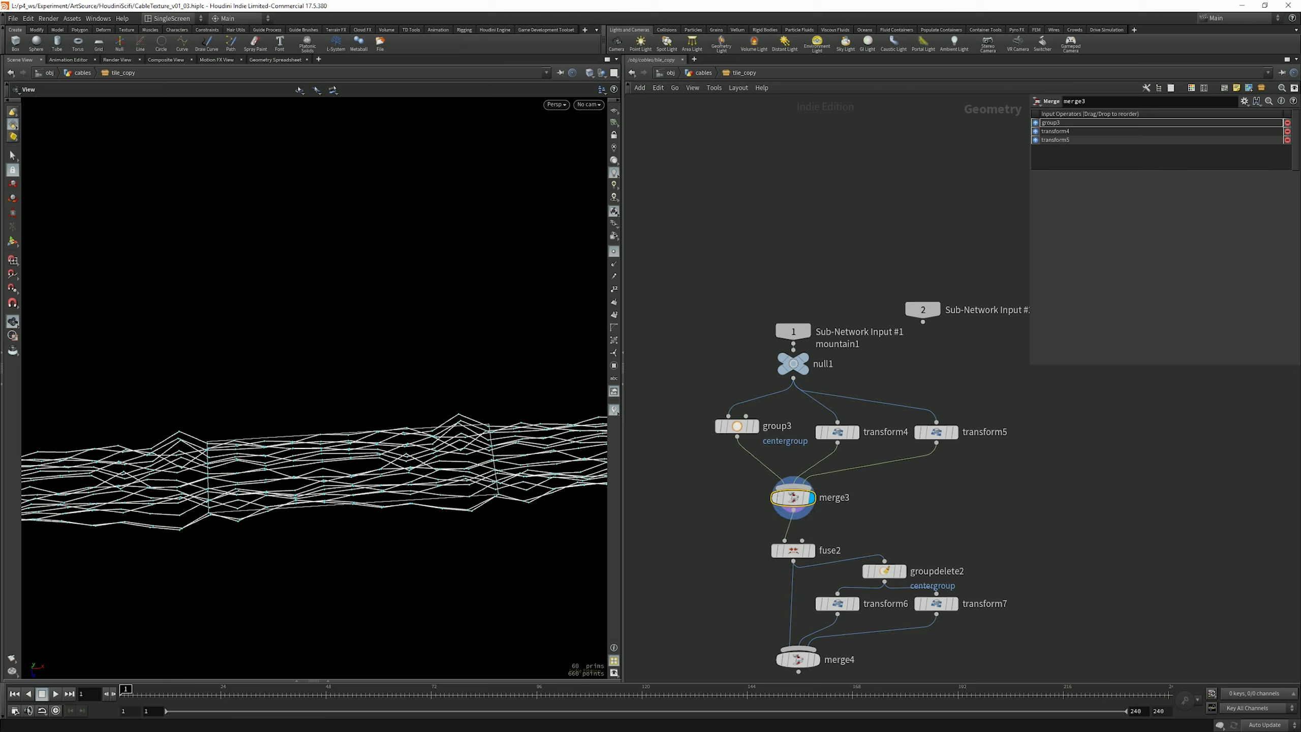
left_click(860, 409)
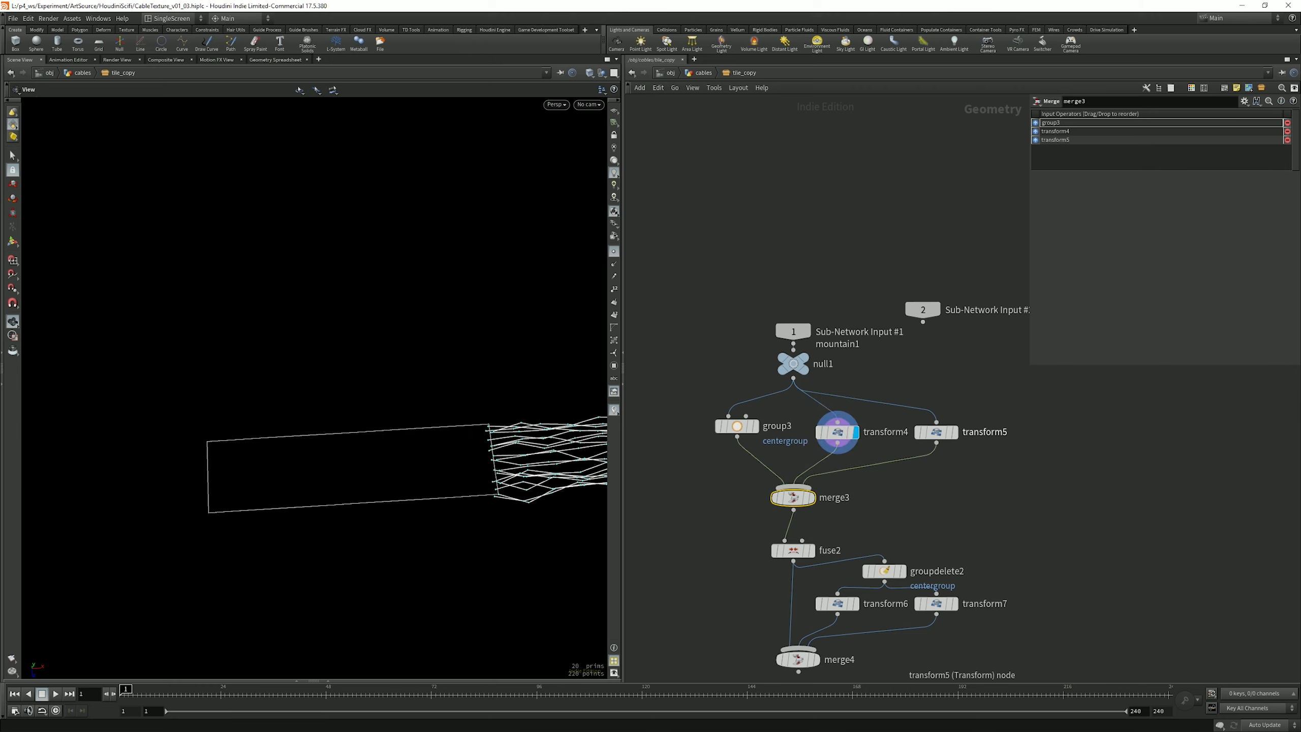
left_click(959, 409)
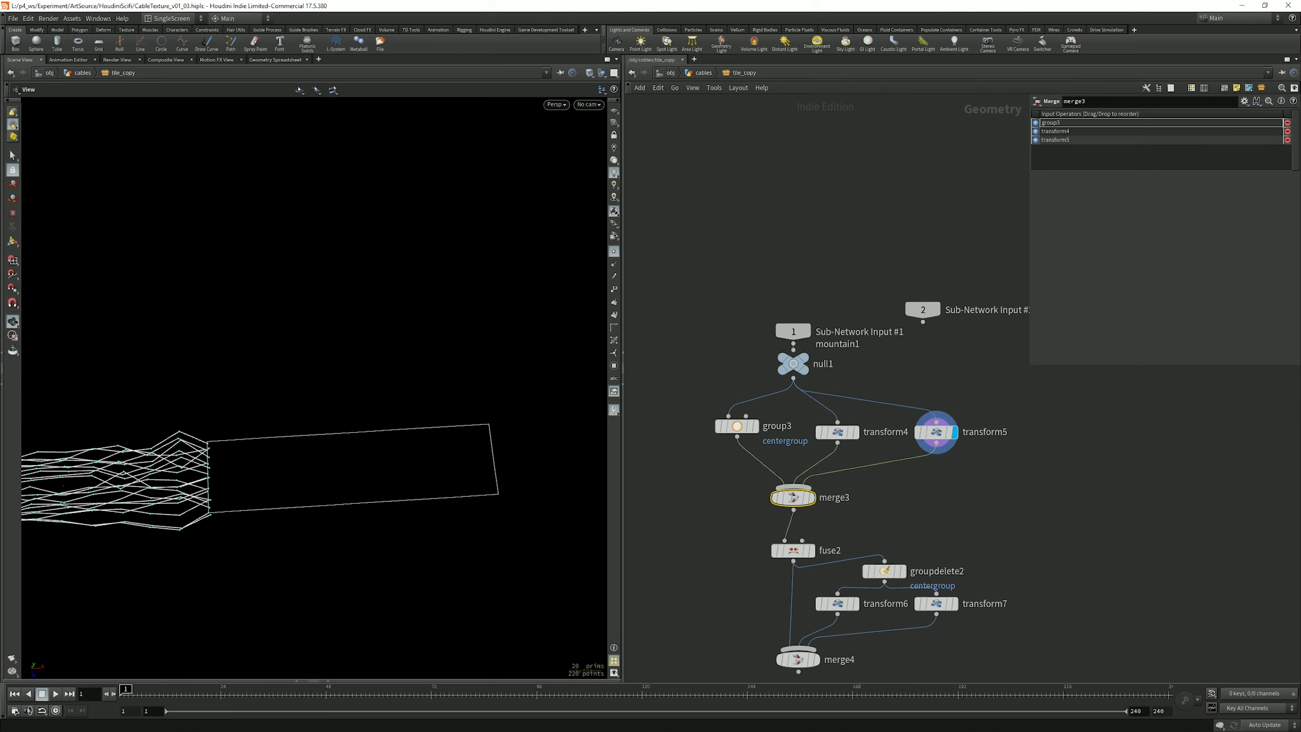
left_click(860, 409)
left_click(960, 408)
left_click(811, 497)
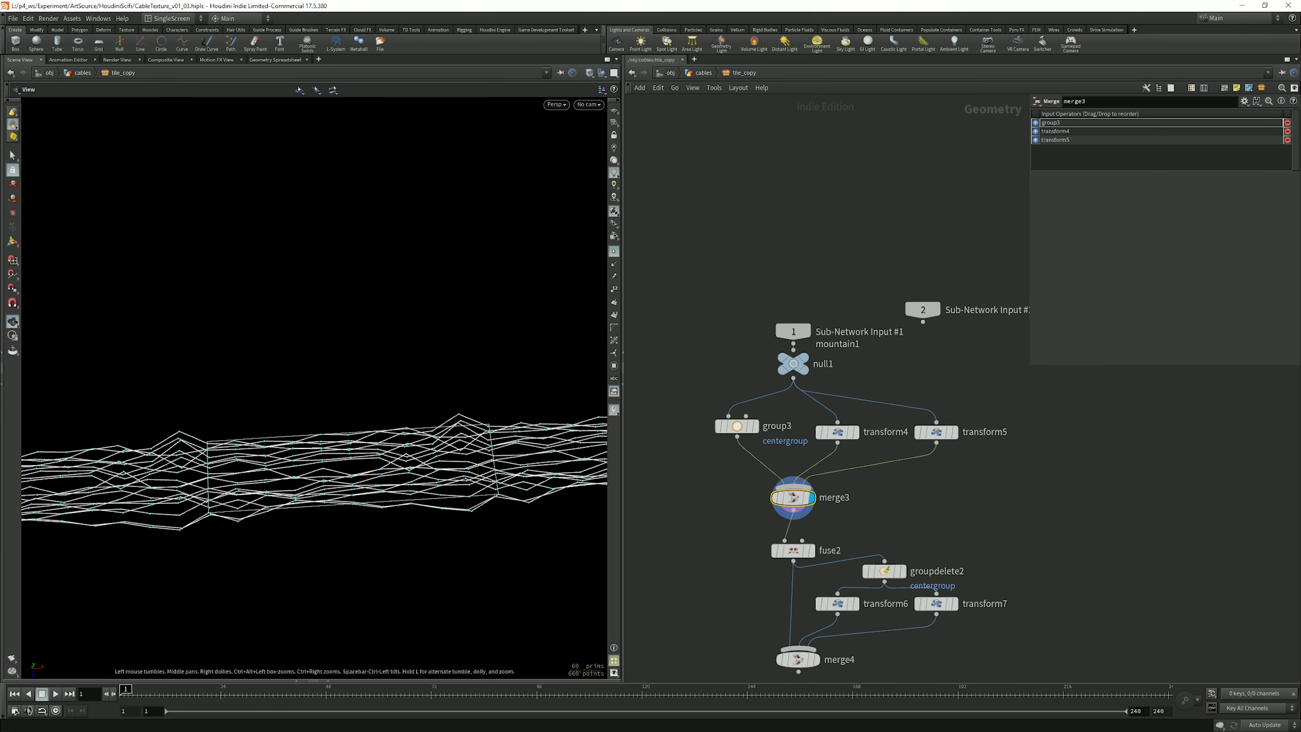
Step: Display fuse2 with its settings and examine the seam between neighbouring tiles up close
middle_click_drag(815, 498, 822, 400)
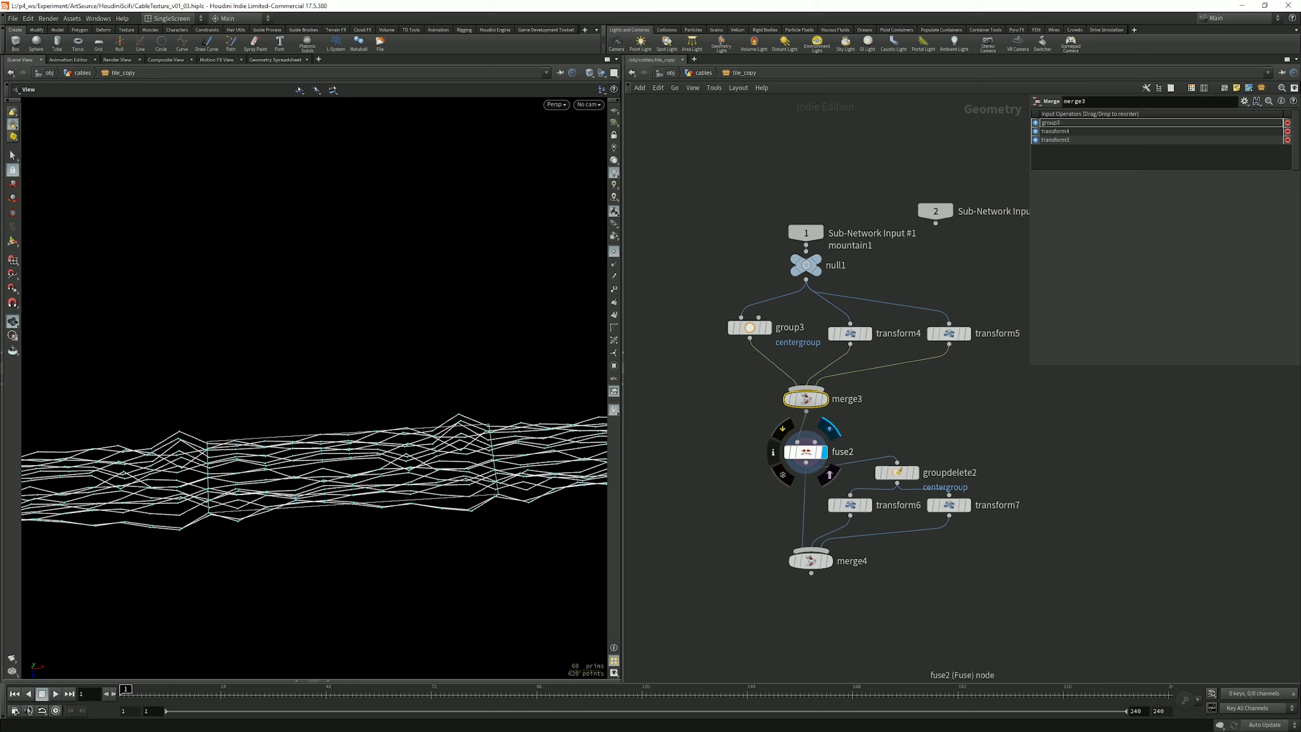
left_click(820, 452)
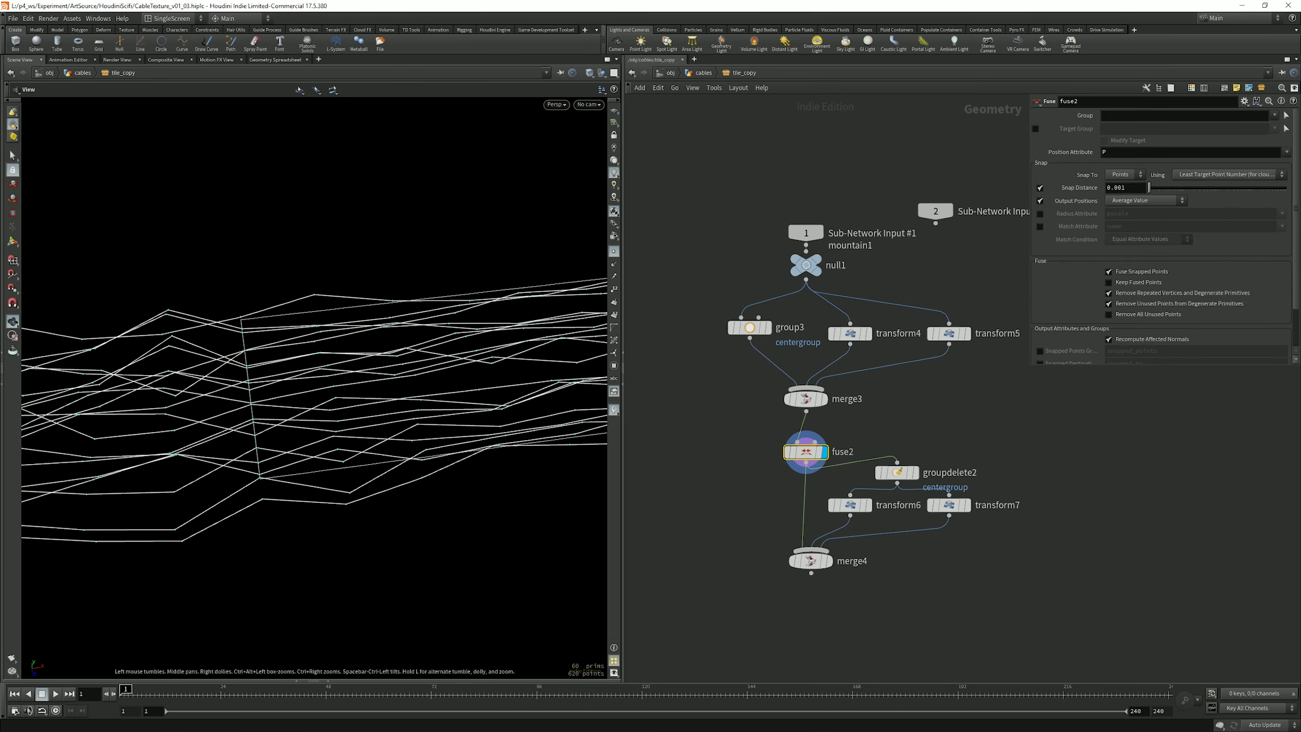
mouse_move(314, 387)
left_mouse_down()
mouse_move(328, 397)
mouse_move(307, 369)
left_mouse_up()
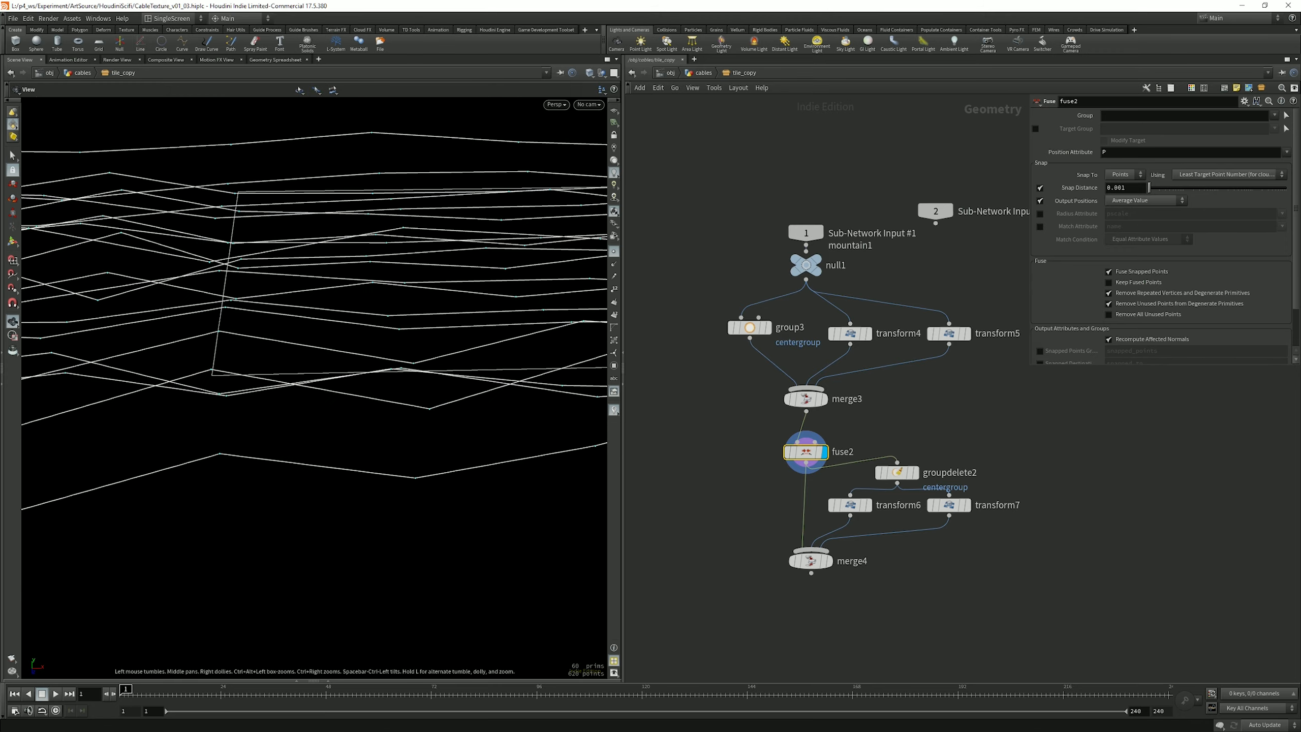
right_click_drag(307, 369, 266, 388)
mouse_move(314, 387)
left_mouse_down()
mouse_move(331, 378)
mouse_move(302, 410)
left_mouse_up()
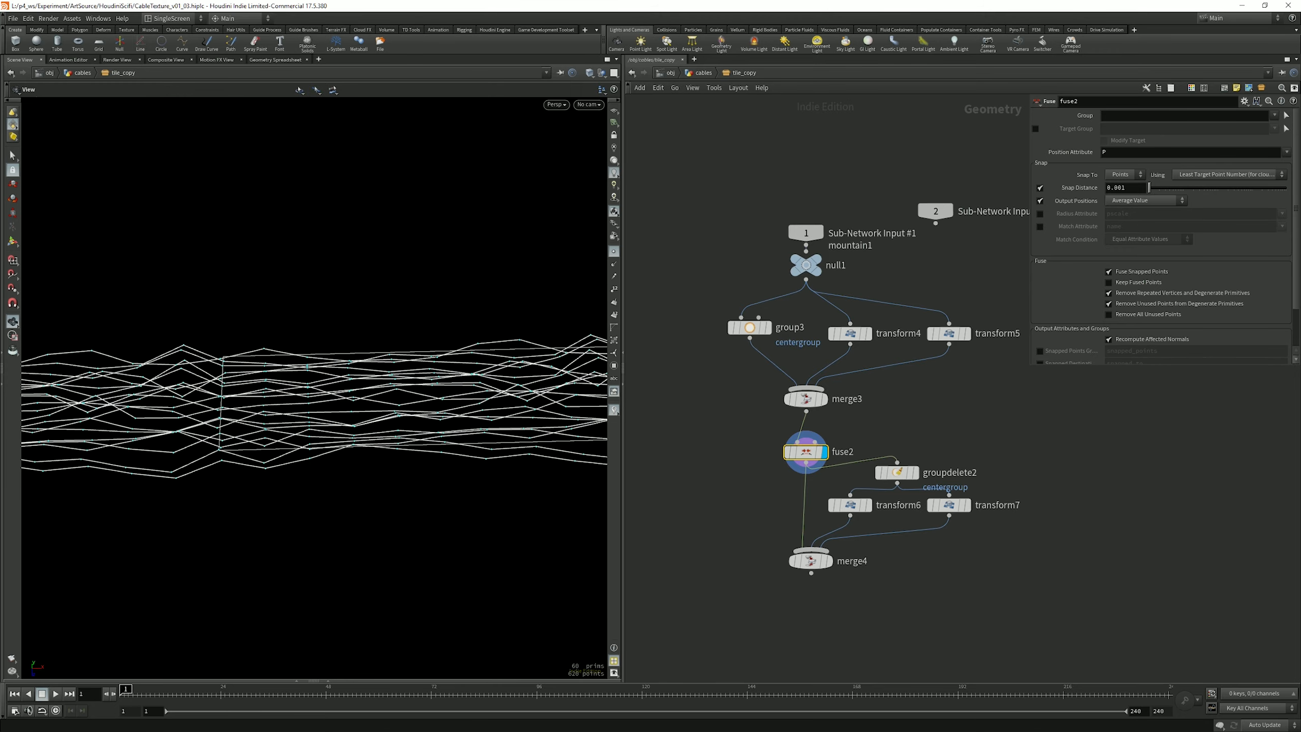
Step: Display groupdelete2, select transform6 and transform7, and display merge4 to examine the complete tiled set of curves
middle_click_drag(947, 469, 903, 507)
mouse_move(869, 510)
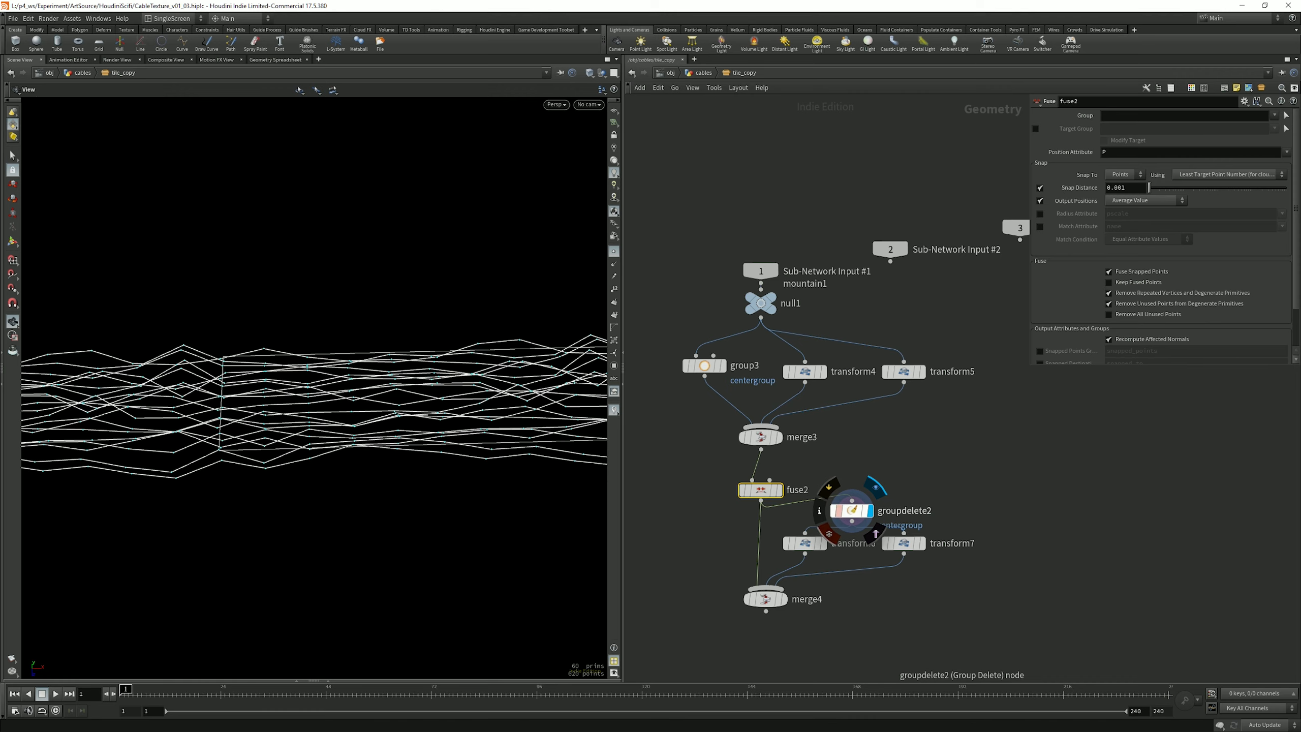
left_click(869, 510)
left_click(851, 510)
left_click_drag(777, 529, 944, 563)
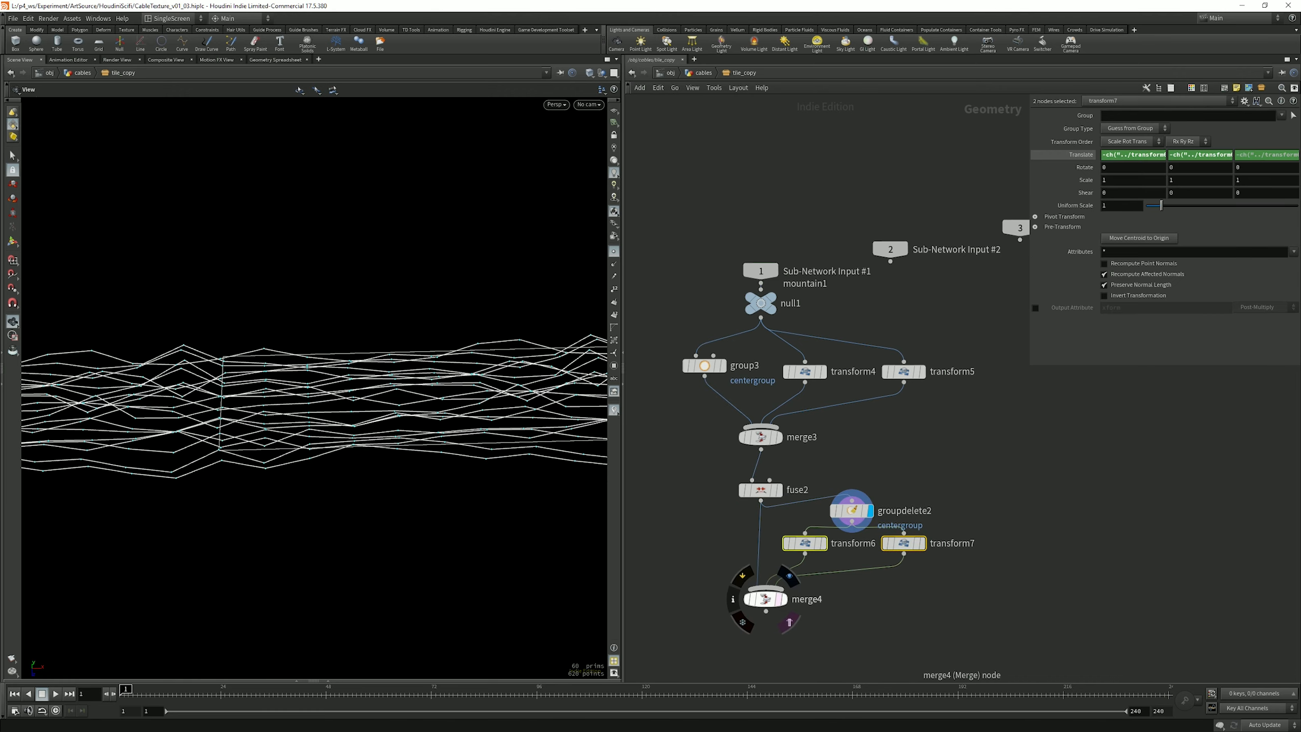
left_click(783, 599)
left_click(764, 598)
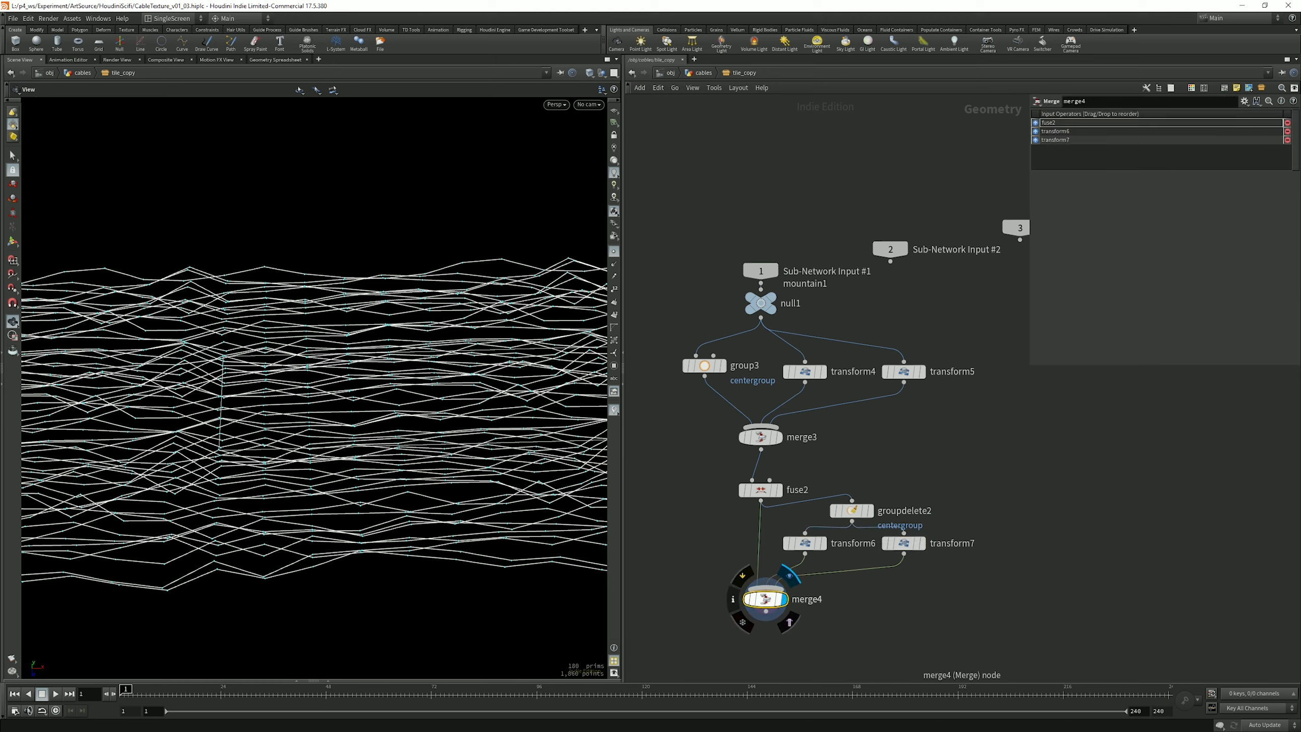
scroll(461, 474, "down", 6)
left_click_drag(461, 474, 463, 493)
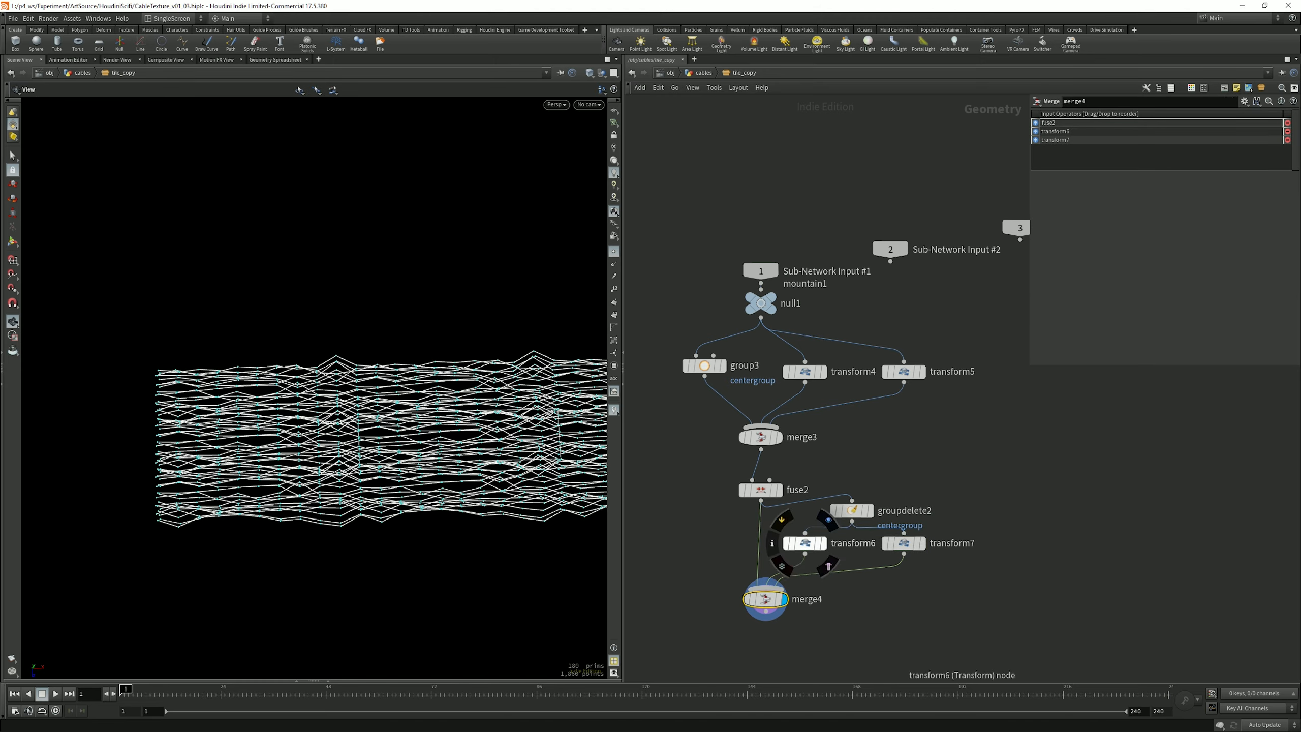
Step: Inspect transform6's Z translate value and view the tile boundaries in the merged curves
left_click(804, 542)
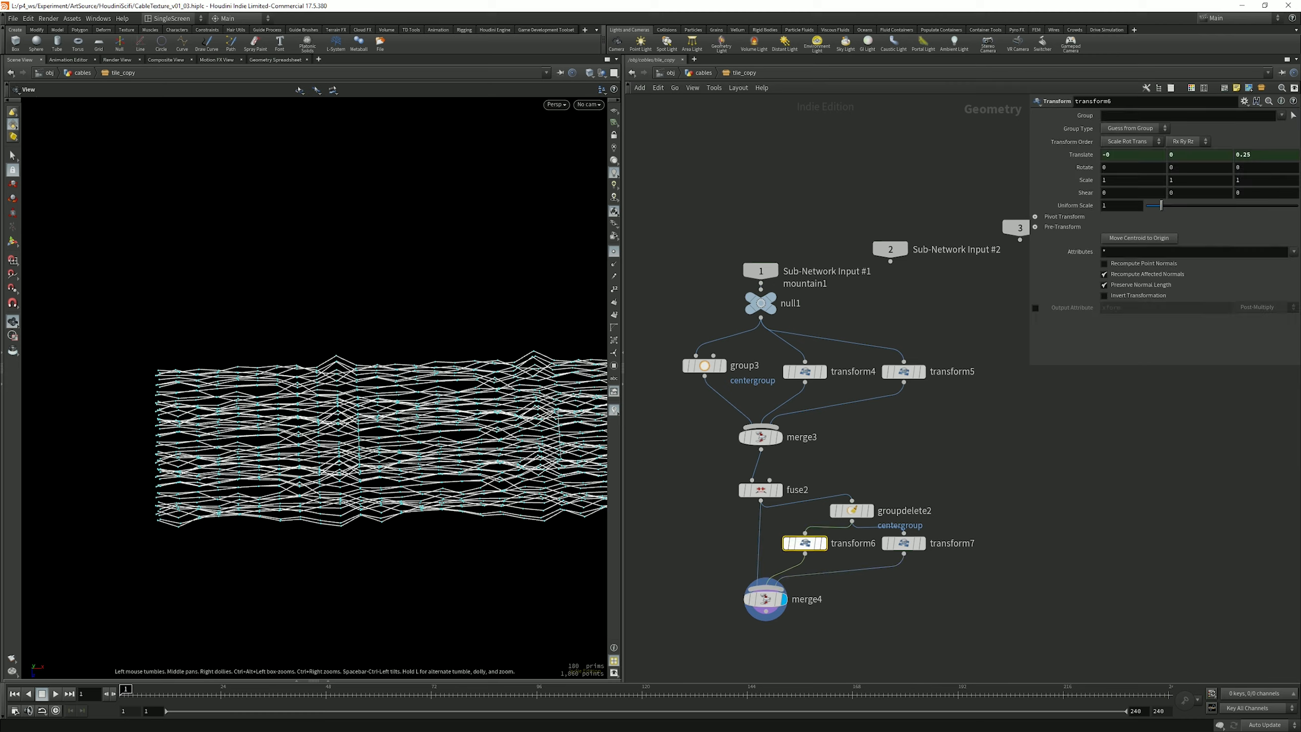
double_click(1243, 154)
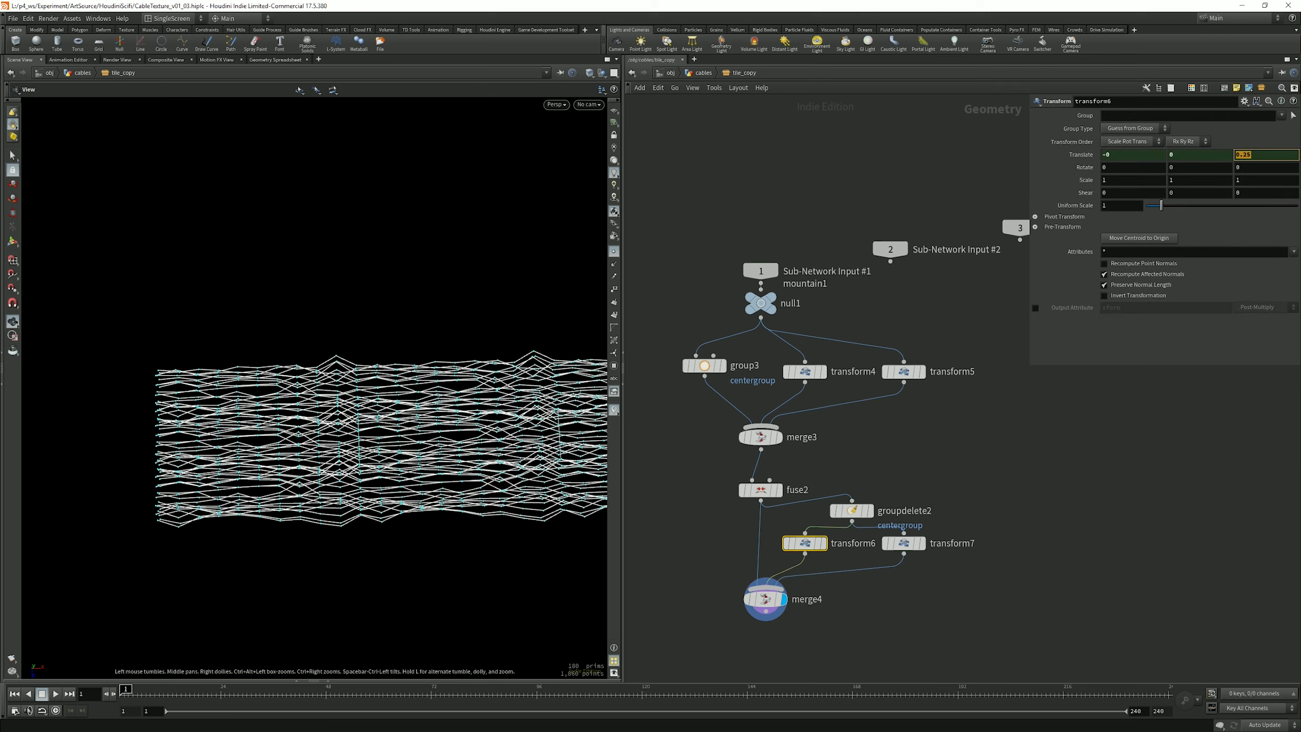
scroll(423, 442, "up", 5)
middle_click_drag(423, 442, 337, 464)
left_click_drag(336, 464, 389, 505)
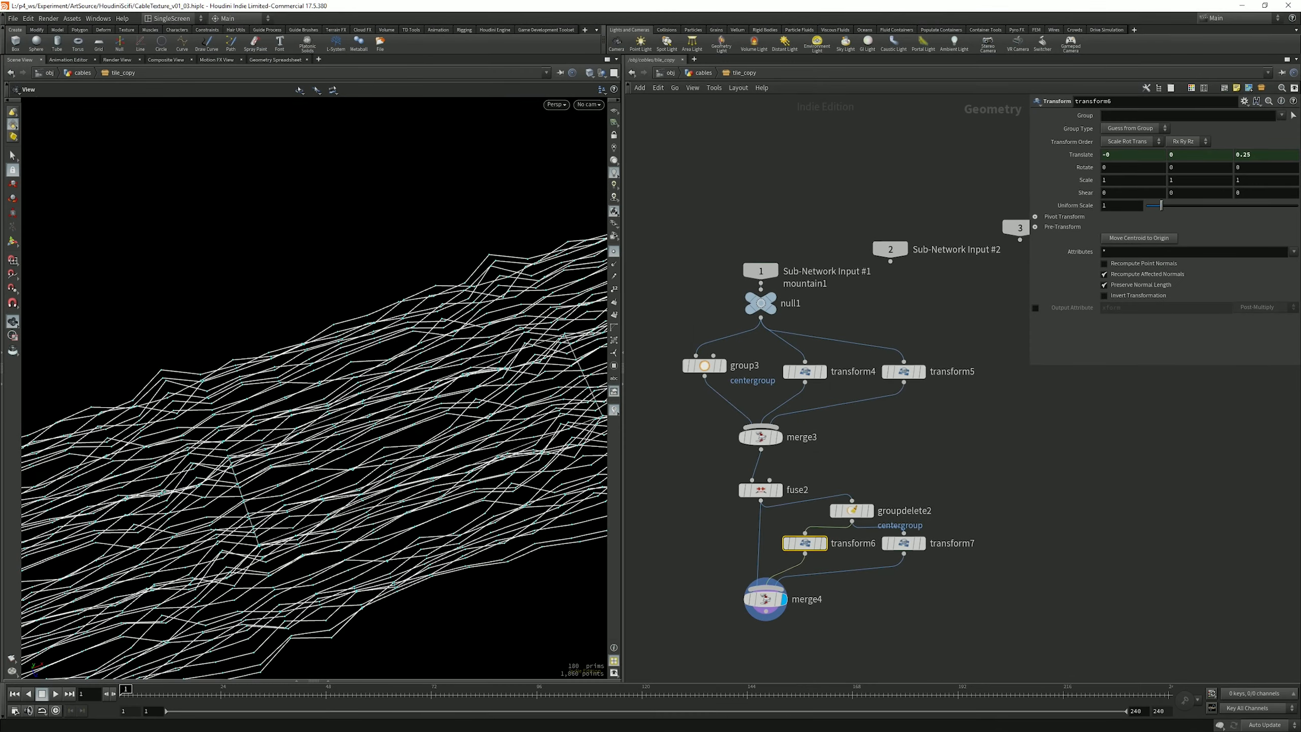
Step: Select merge4 and show the viewport group list to examine centergroup against the surrounding copies
left_click(765, 599)
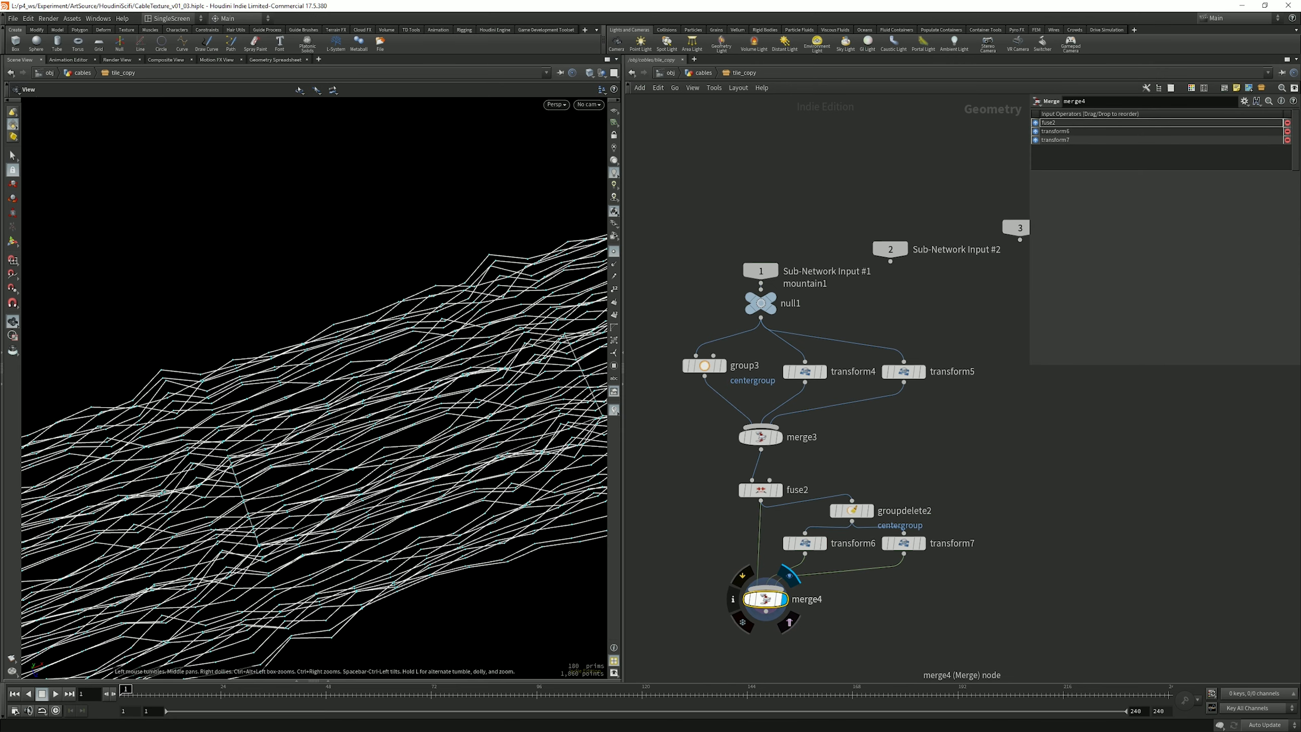
middle_click_drag(673, 540, 702, 556)
left_click(702, 555)
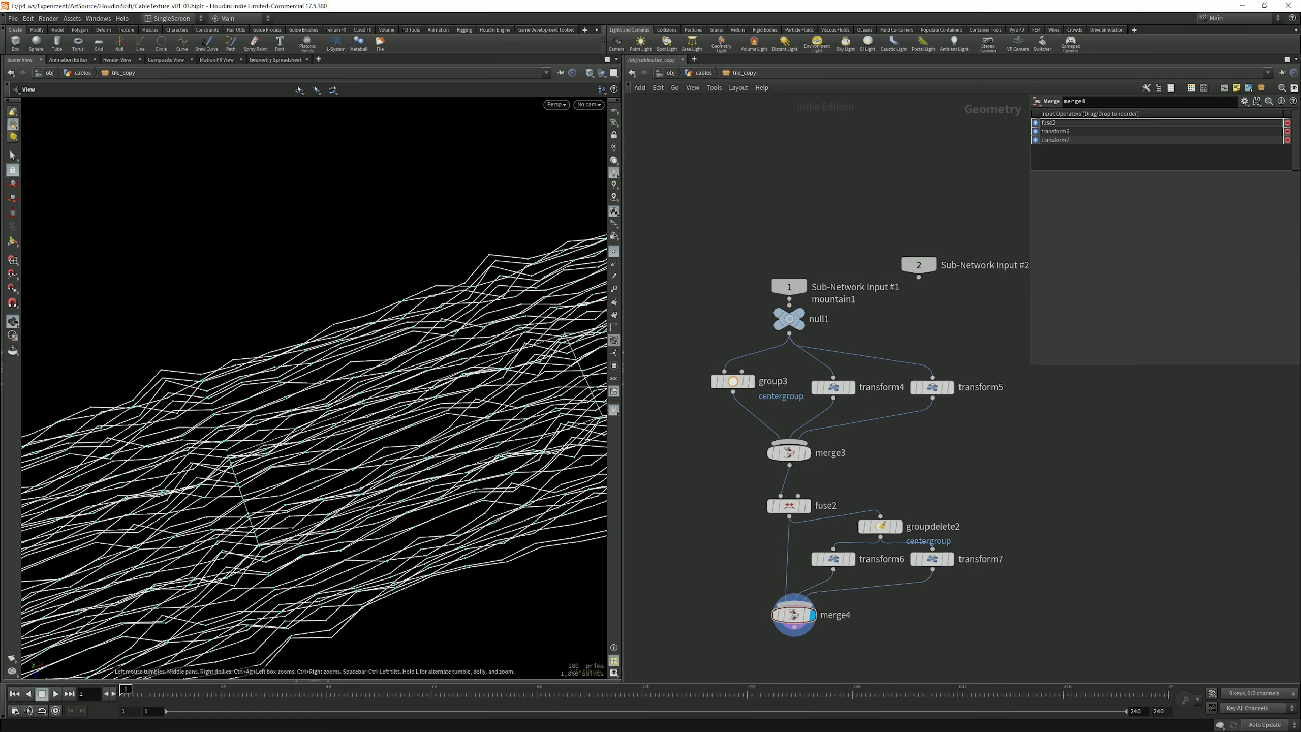
left_click(613, 365)
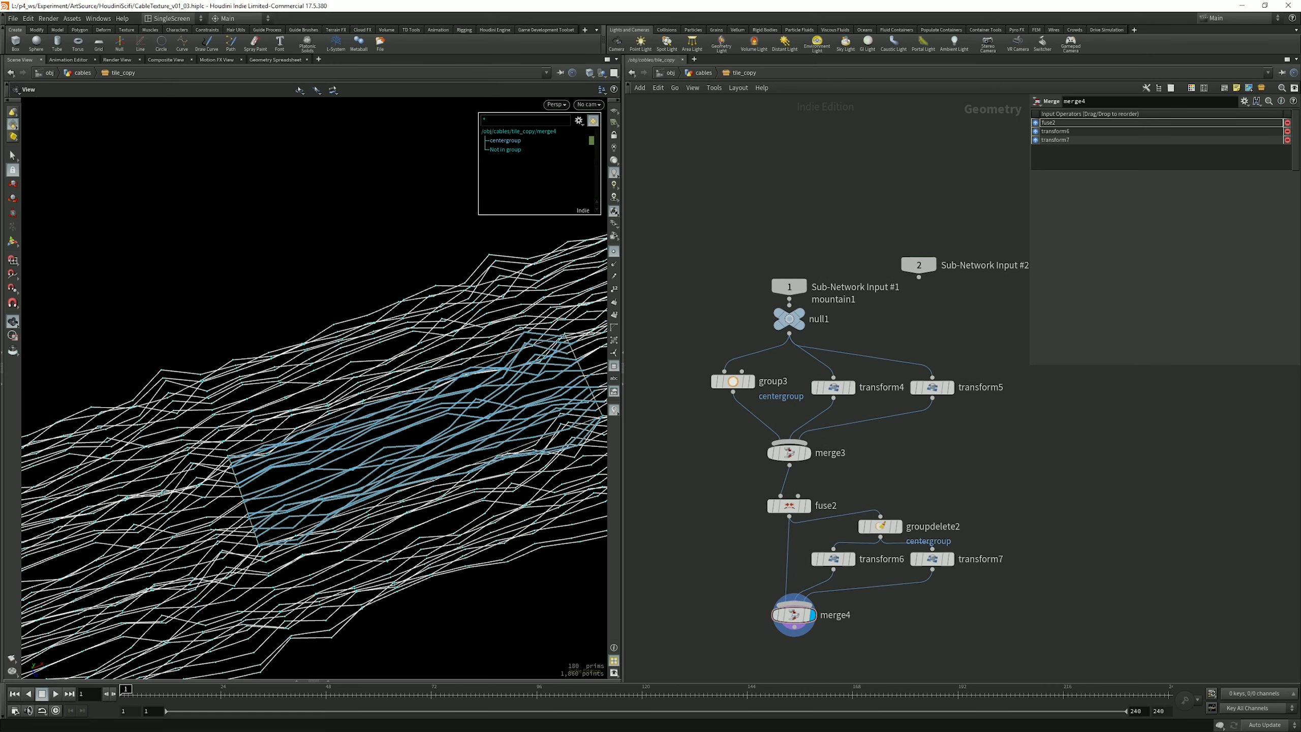
scroll(316, 617, "down", 3)
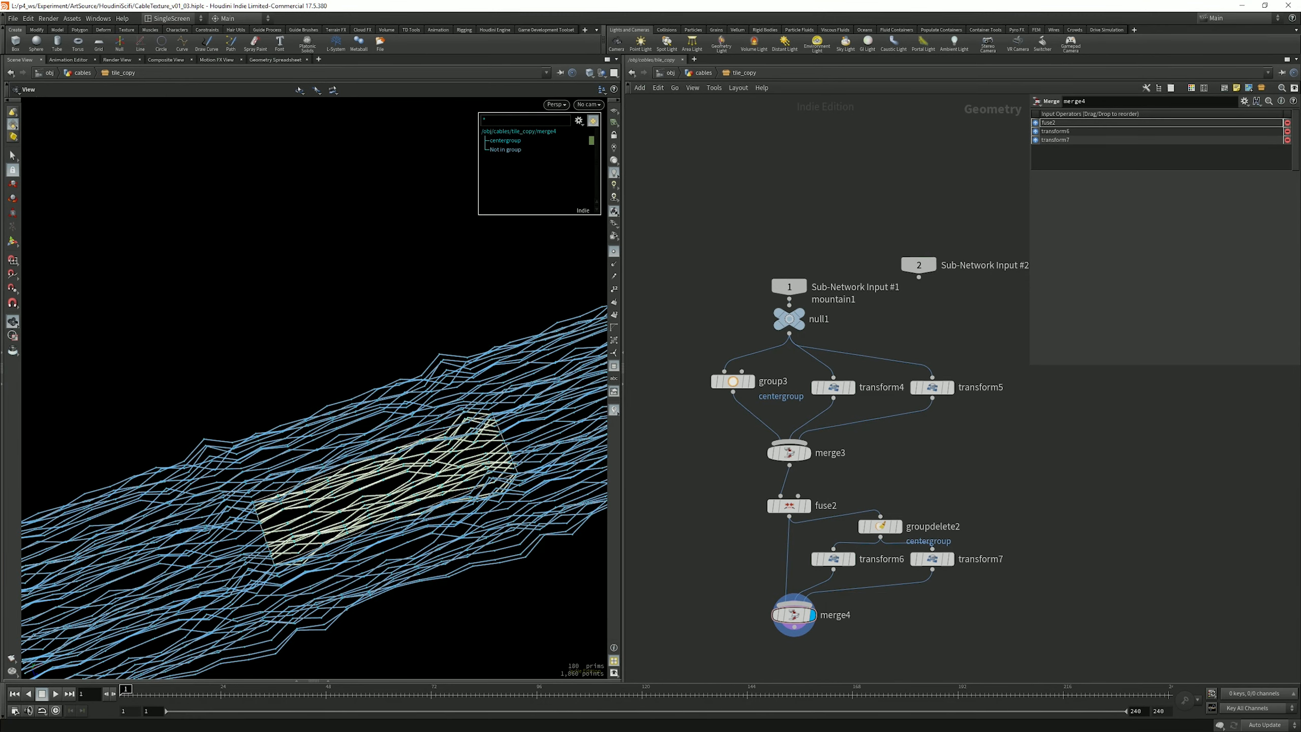
scroll(705, 209, "down", 2)
Step: Return to the cables network and align the tile_copy node beneath mountain1
left_click(698, 72)
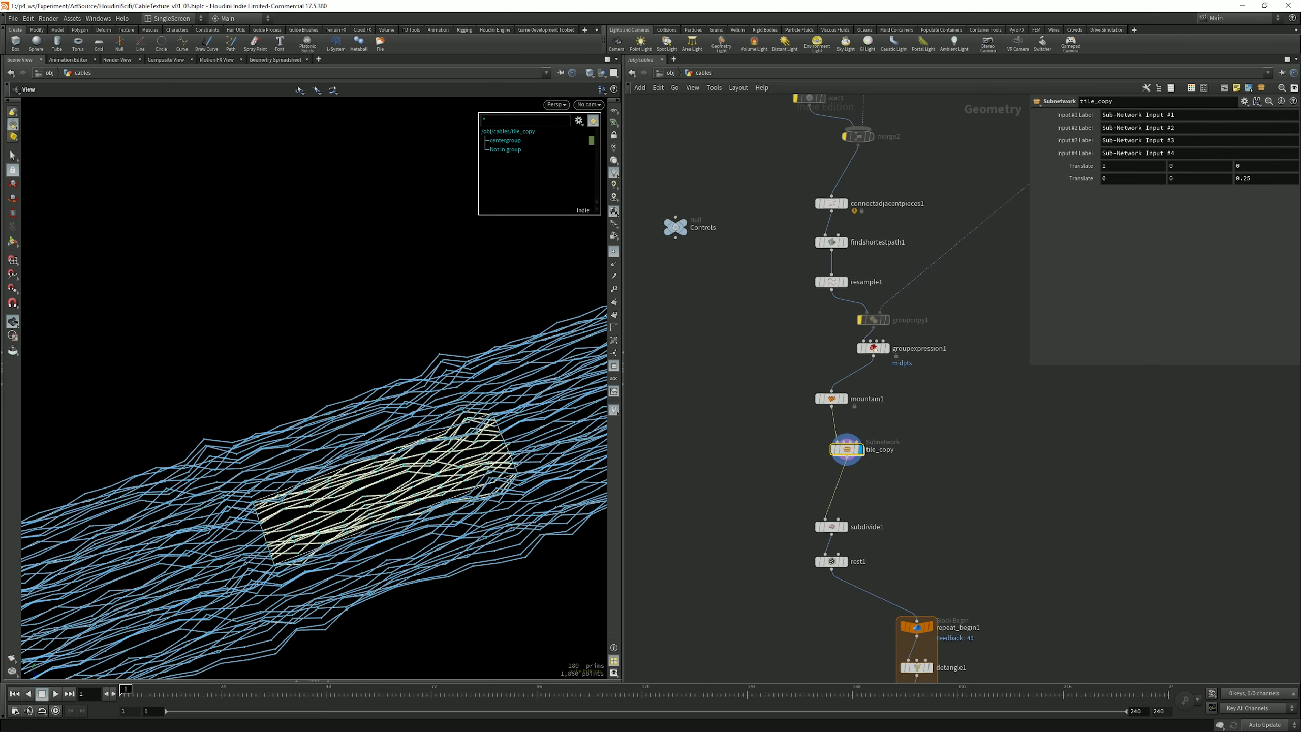
left_click_drag(847, 449, 835, 454)
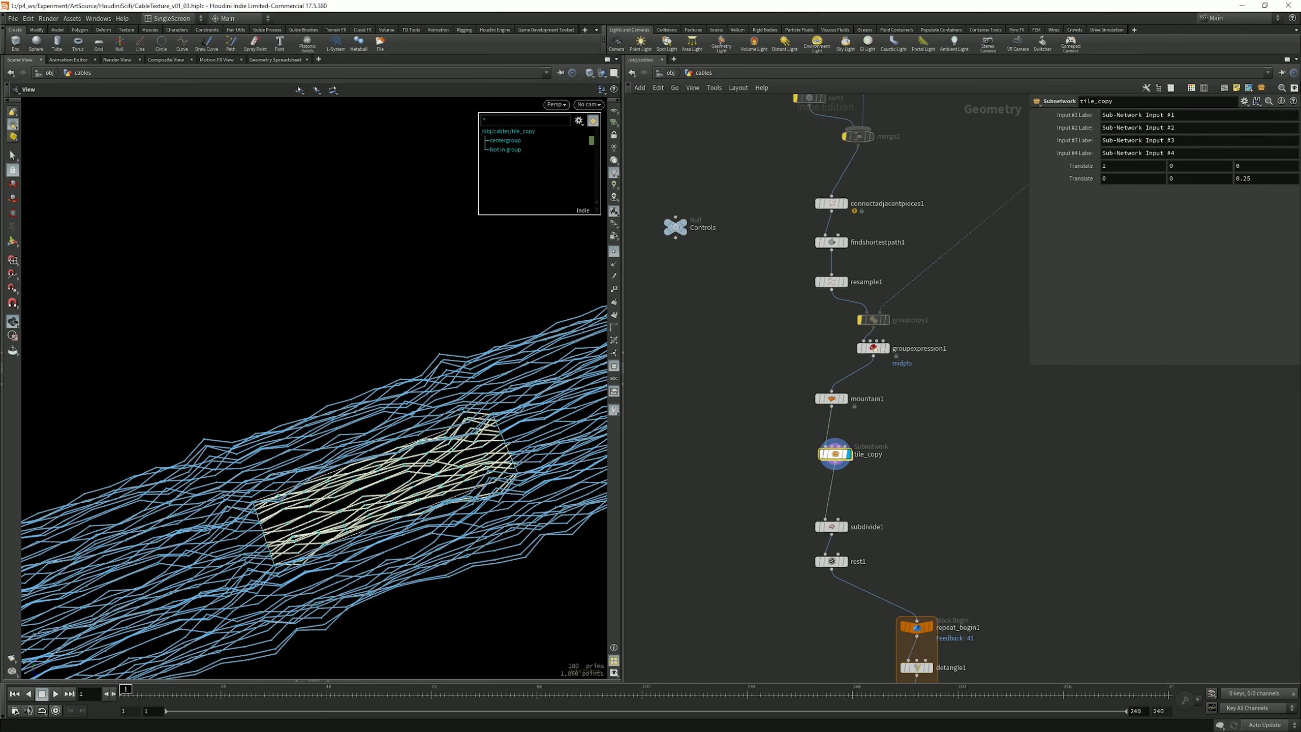
middle_click_drag(835, 453, 848, 415)
scroll(840, 421, "up", 4)
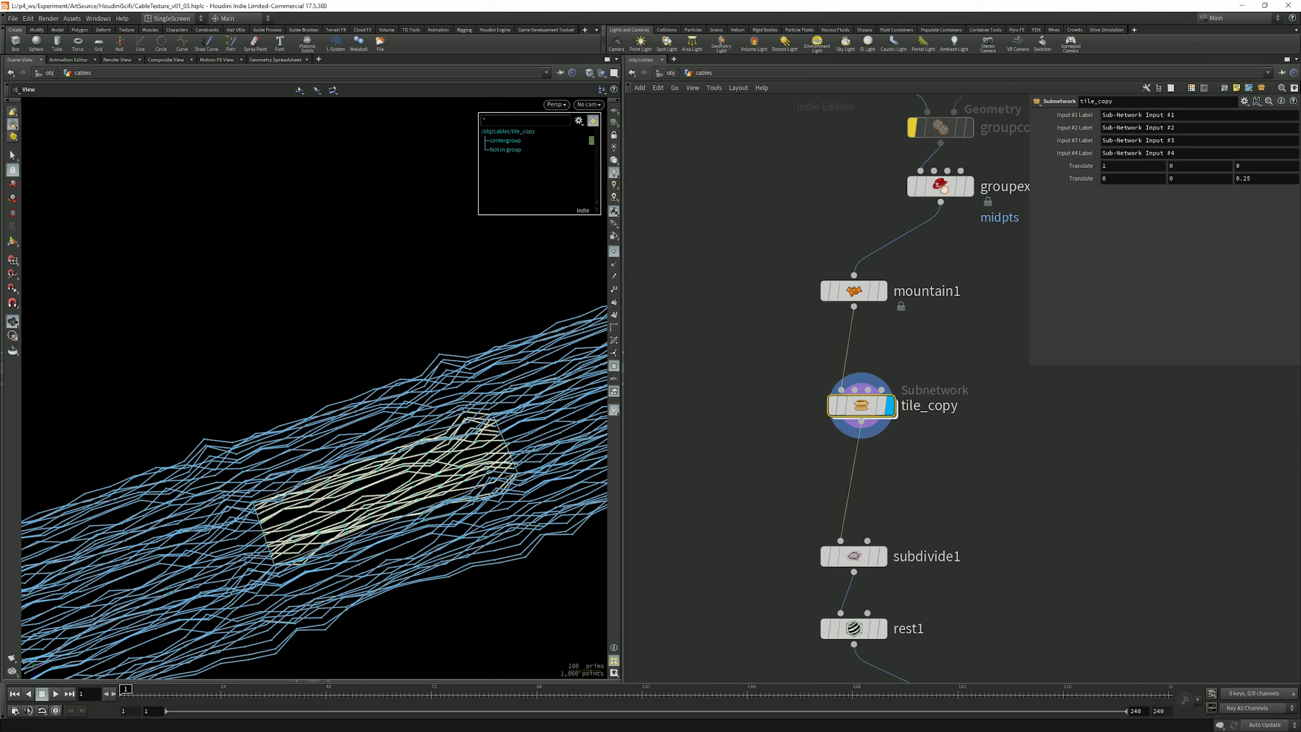
middle_click_drag(860, 406, 776, 465)
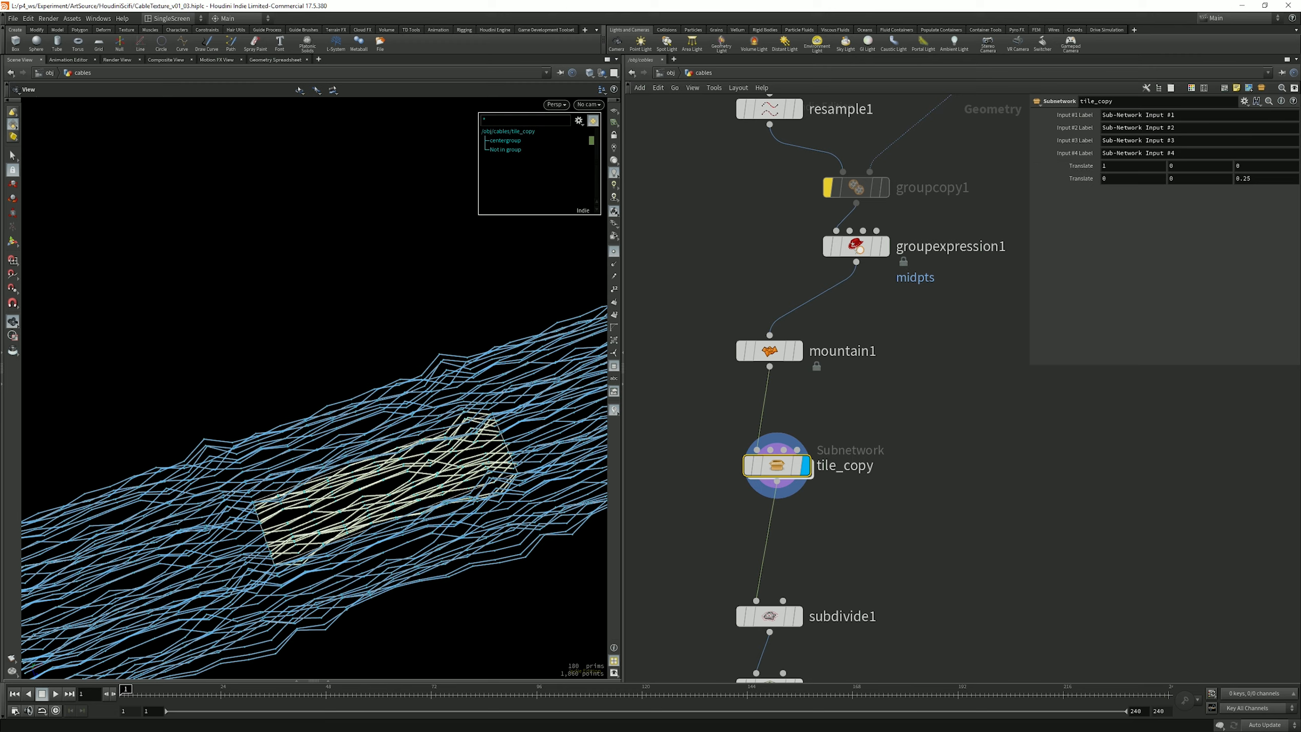
Step: Try different tile_copy offsets for the first translate's X and the second translate's Z, undoing each change
middle_click_drag(1068, 166, 1125, 166)
key("ctrl+z")
middle_click_drag(1253, 178, 1263, 179)
key("ctrl+z")
Step: Move subdivide1 up closer to tile_copy and display its smoothed curves
left_click_drag(358, 461, 389, 446)
scroll(389, 445, "up", 3)
left_click_drag(769, 616, 776, 548)
scroll(776, 547, "down", 2)
middle_click_drag(776, 547, 859, 446)
left_click(888, 419)
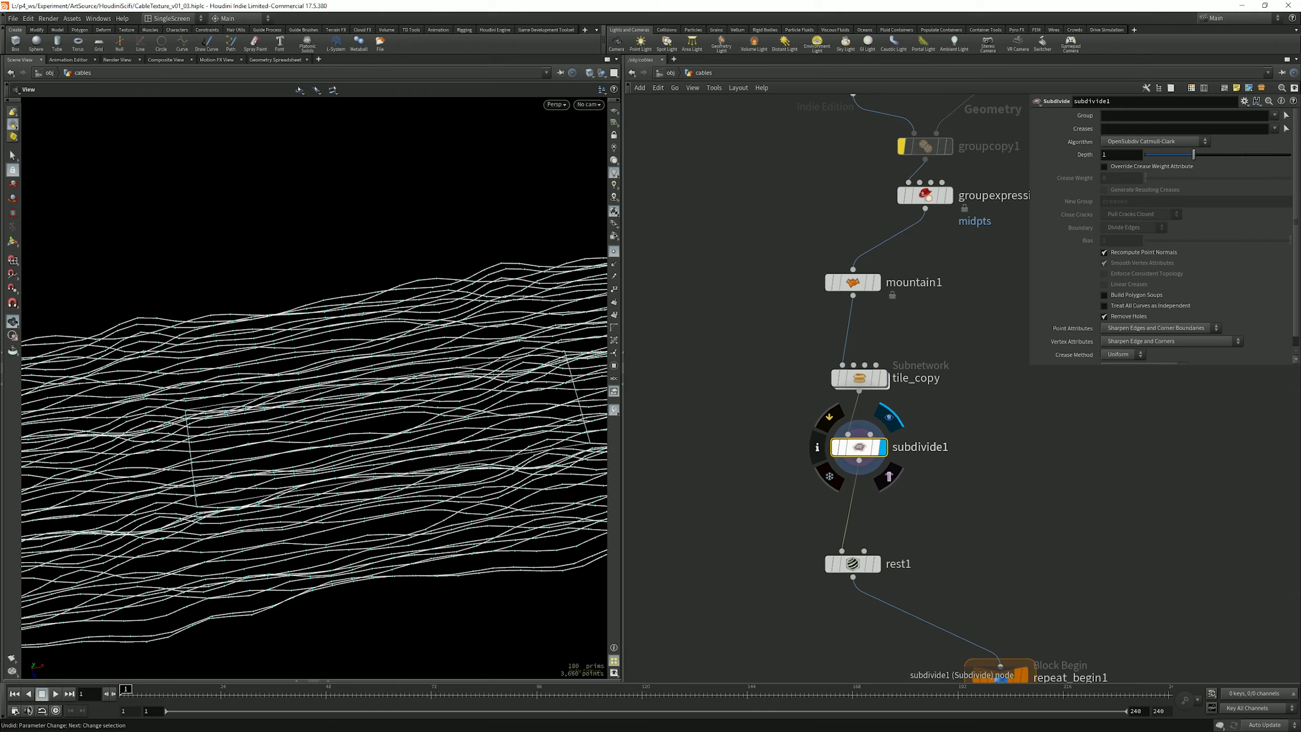
Step: Open the tile_copy subnetwork, toggle the bypass on fuse2, and return to the cables network
mouse_move(358, 410)
left_mouse_down()
mouse_move(328, 397)
mouse_move(384, 413)
left_mouse_up()
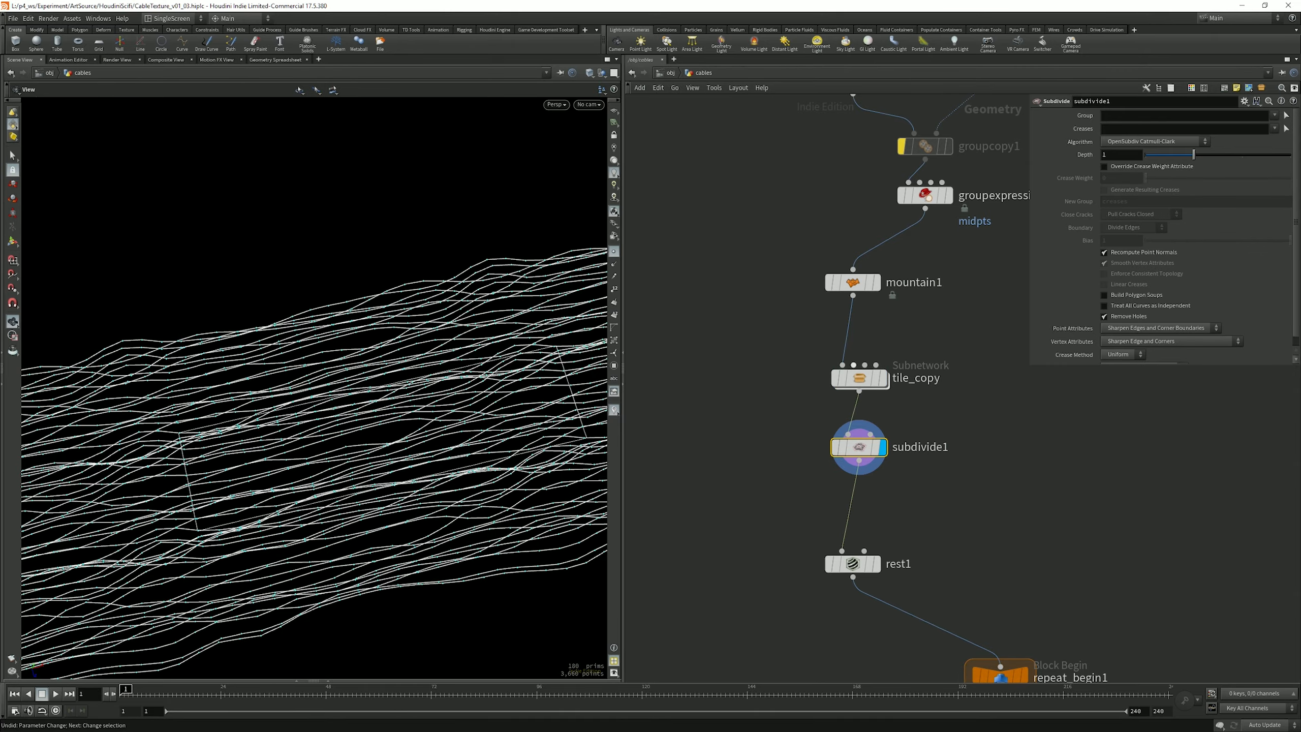
double_click(859, 377)
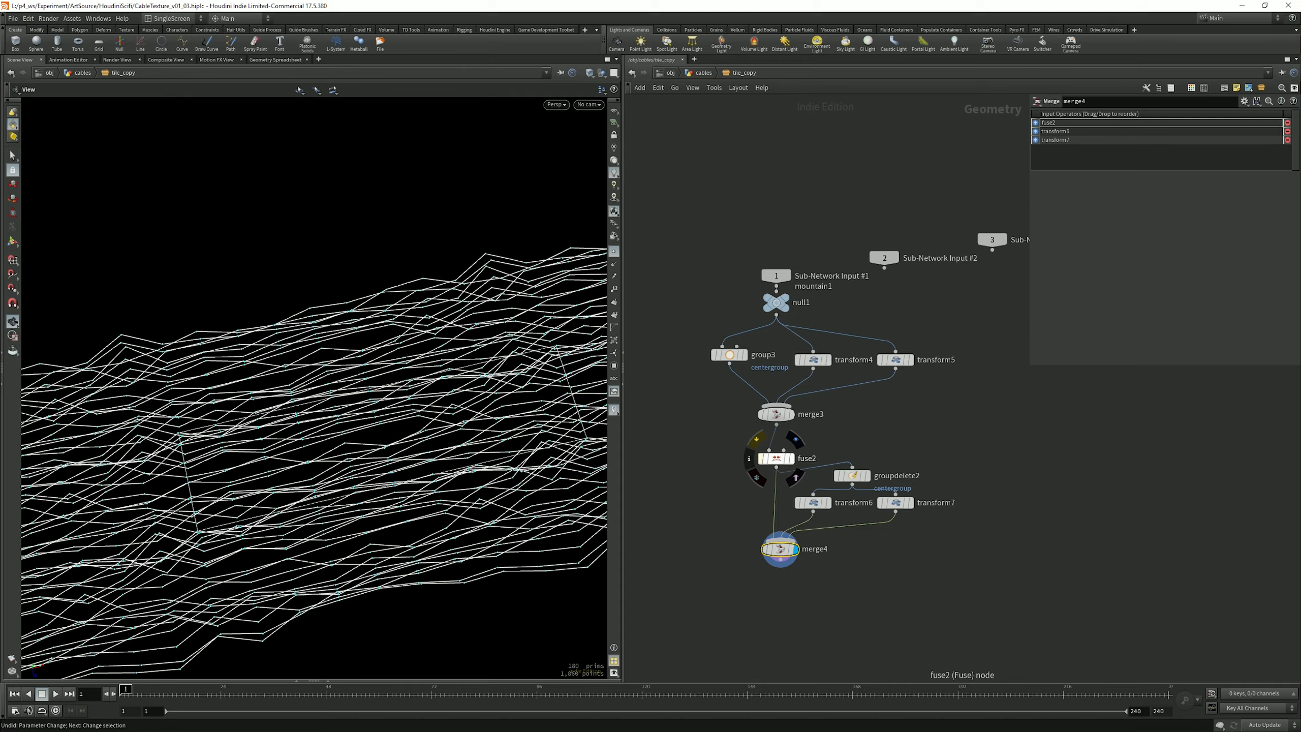
left_click(761, 458)
left_click(702, 72)
Step: Examine the subdivided curves and the thick cables generated by wire1 from different angles
left_click_drag(359, 410, 389, 374)
right_click_drag(389, 374, 481, 205)
left_click_drag(482, 205, 505, 261)
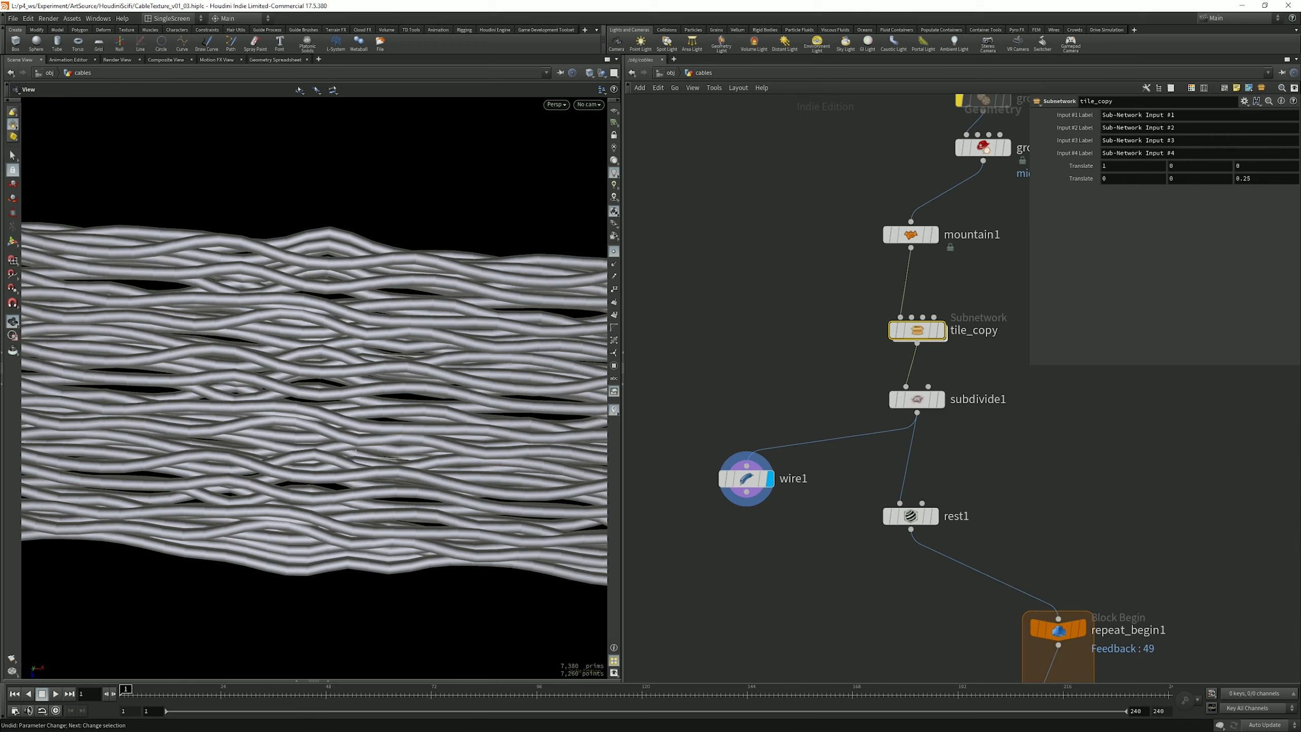
mouse_move(328, 389)
left_mouse_down()
mouse_move(271, 389)
mouse_move(323, 400)
left_mouse_up()
right_click_drag(323, 400, 276, 399)
left_click_drag(276, 400, 317, 400)
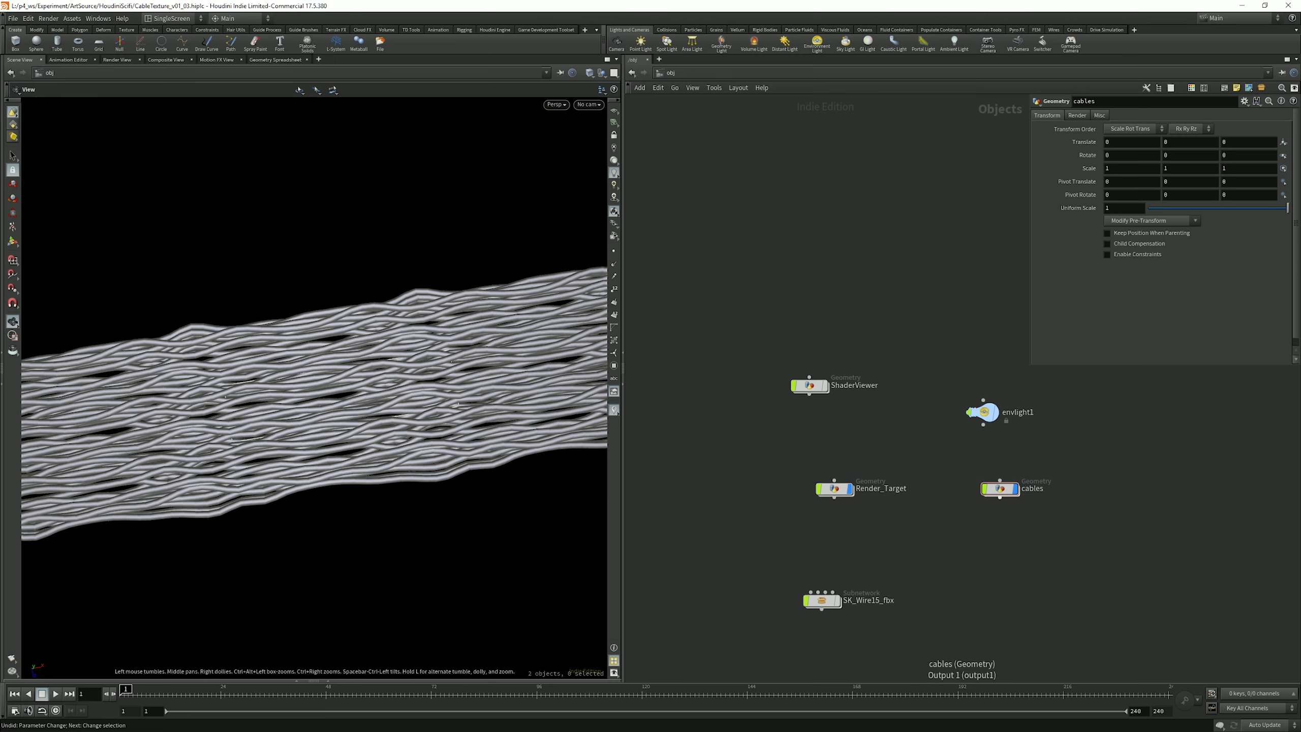
Step: Undo the last object-level changes, including the move of the cables object
key("ctrl+z")
key("ctrl+z")
key("ctrl+z")
key("ctrl+z")
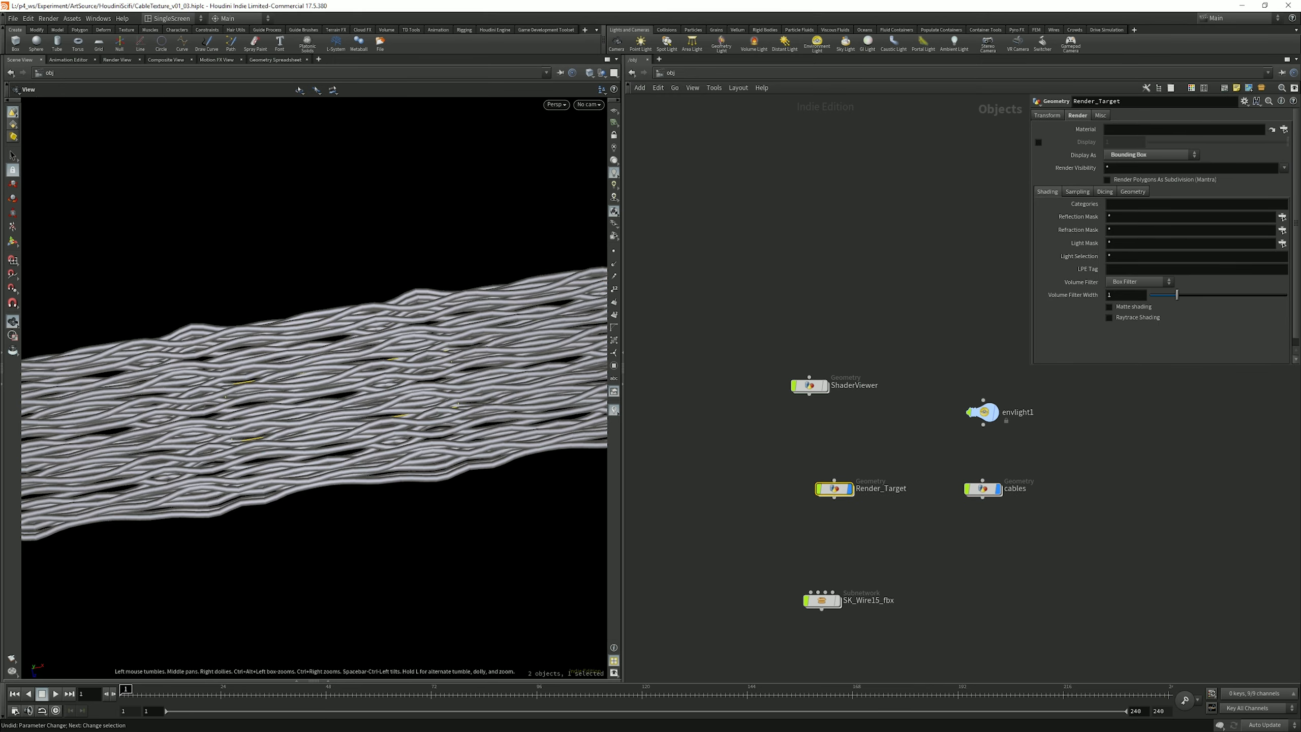
Step: Add a GameDev Axis Align node below wire1, connect wire1's output to it, and display the result
left_click_drag(358, 359, 309, 445)
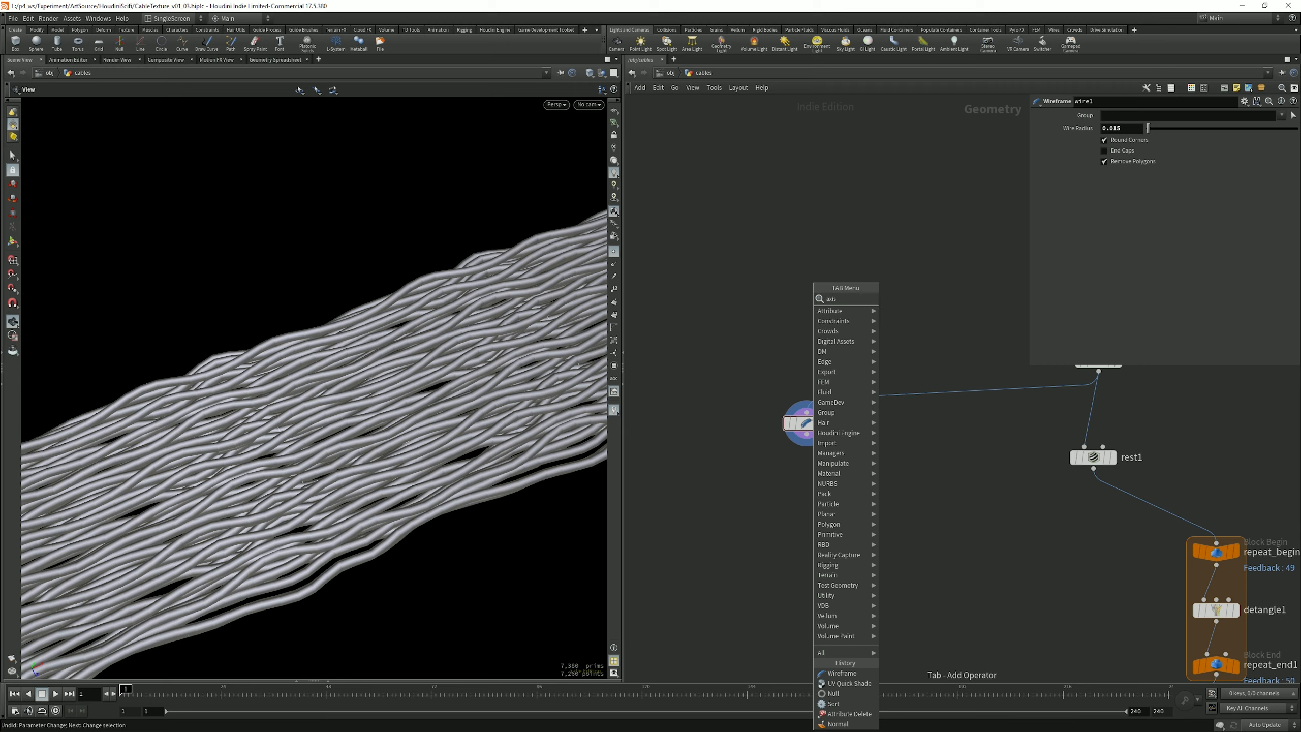
key("Return")
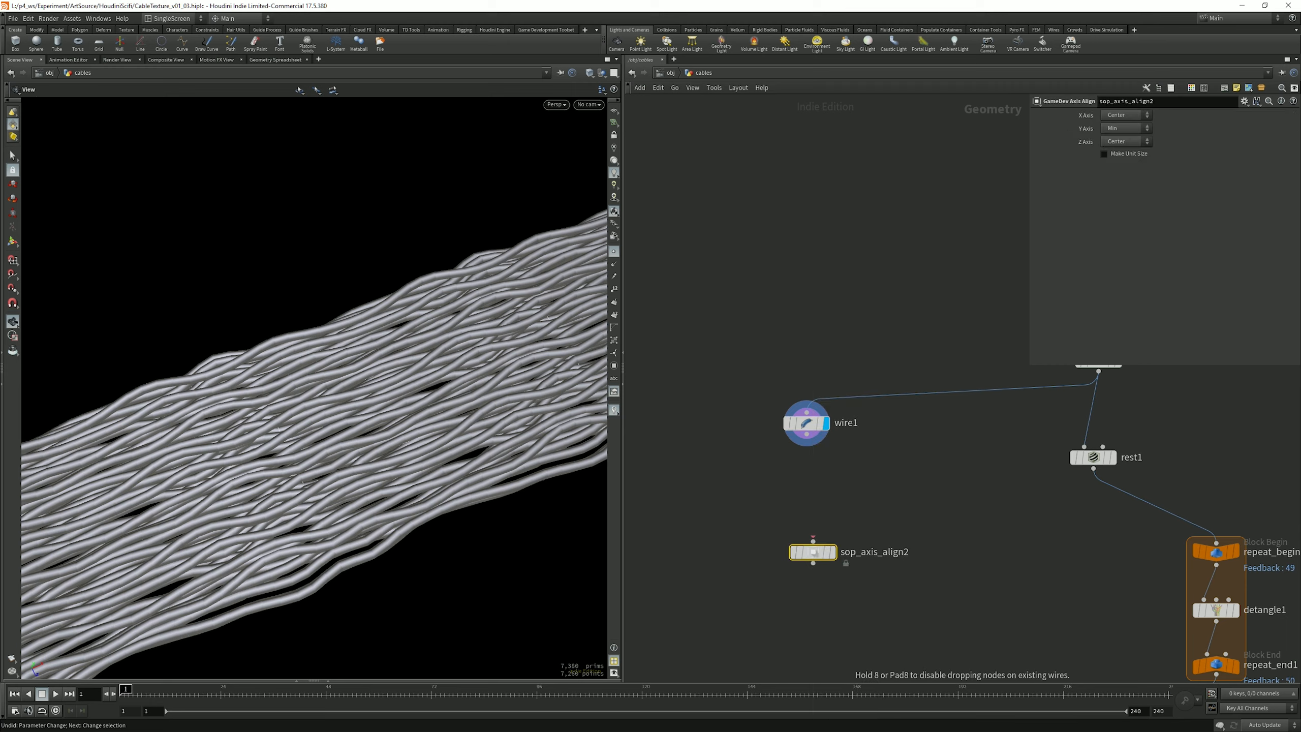
left_click_drag(812, 552, 807, 490)
left_click_drag(806, 434, 807, 479)
left_click(806, 479)
left_click(825, 490)
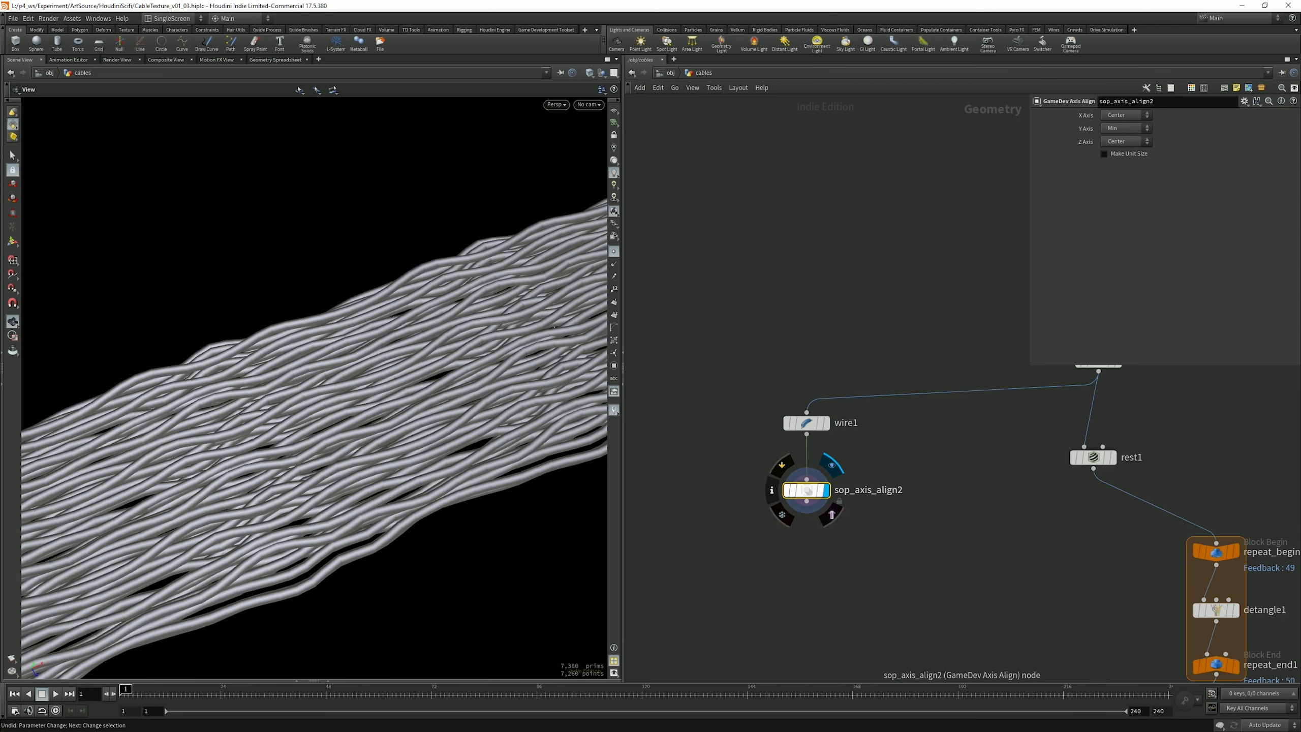
Step: Show the reference grid in the viewport and check the aligned cables against it
left_click(614, 109)
left_click_drag(358, 389, 312, 298)
left_click_drag(409, 359, 380, 406)
left_click_drag(380, 407, 457, 461)
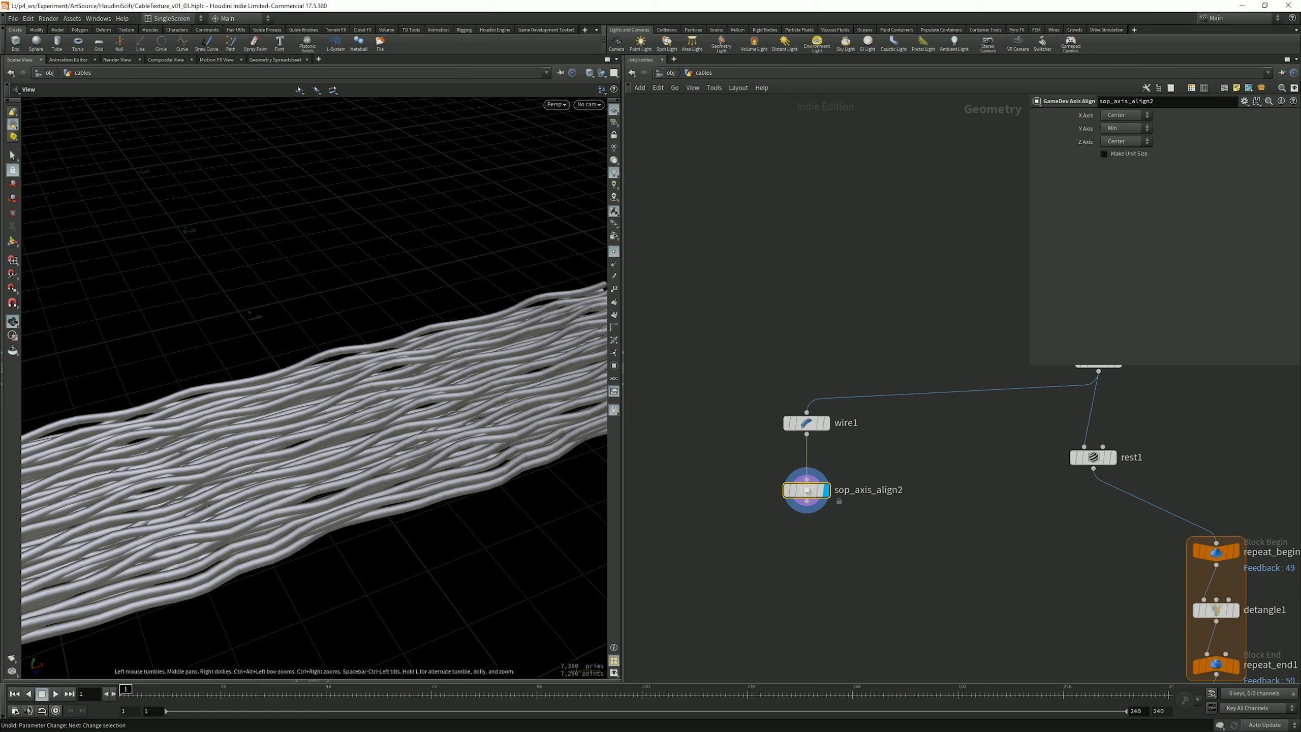
Step: Show the Game Development Toolset shelf, and set the axis alignment to No Change for X and Z and Max for Y
left_click(546, 29)
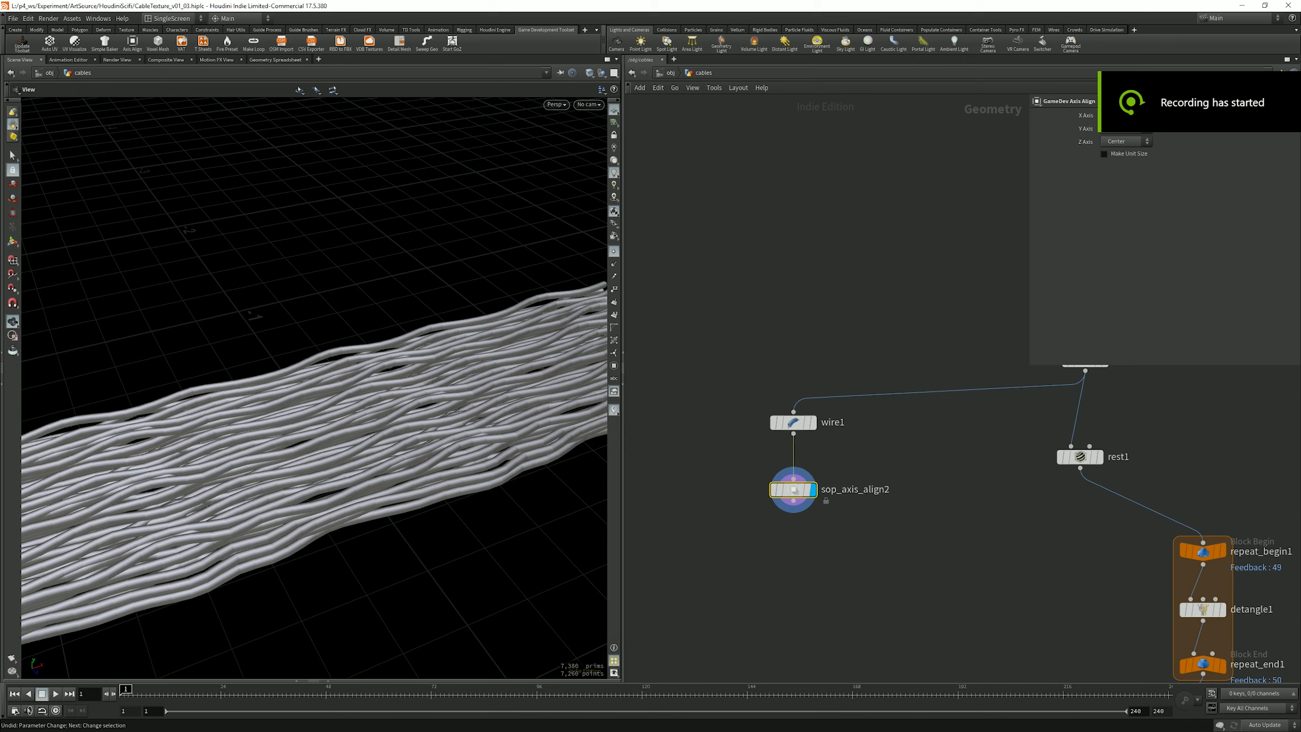
left_click_drag(456, 410, 435, 354)
left_click(1125, 141)
left_click(1119, 152)
left_click(1125, 115)
left_click(1119, 125)
left_click_drag(359, 328, 369, 377)
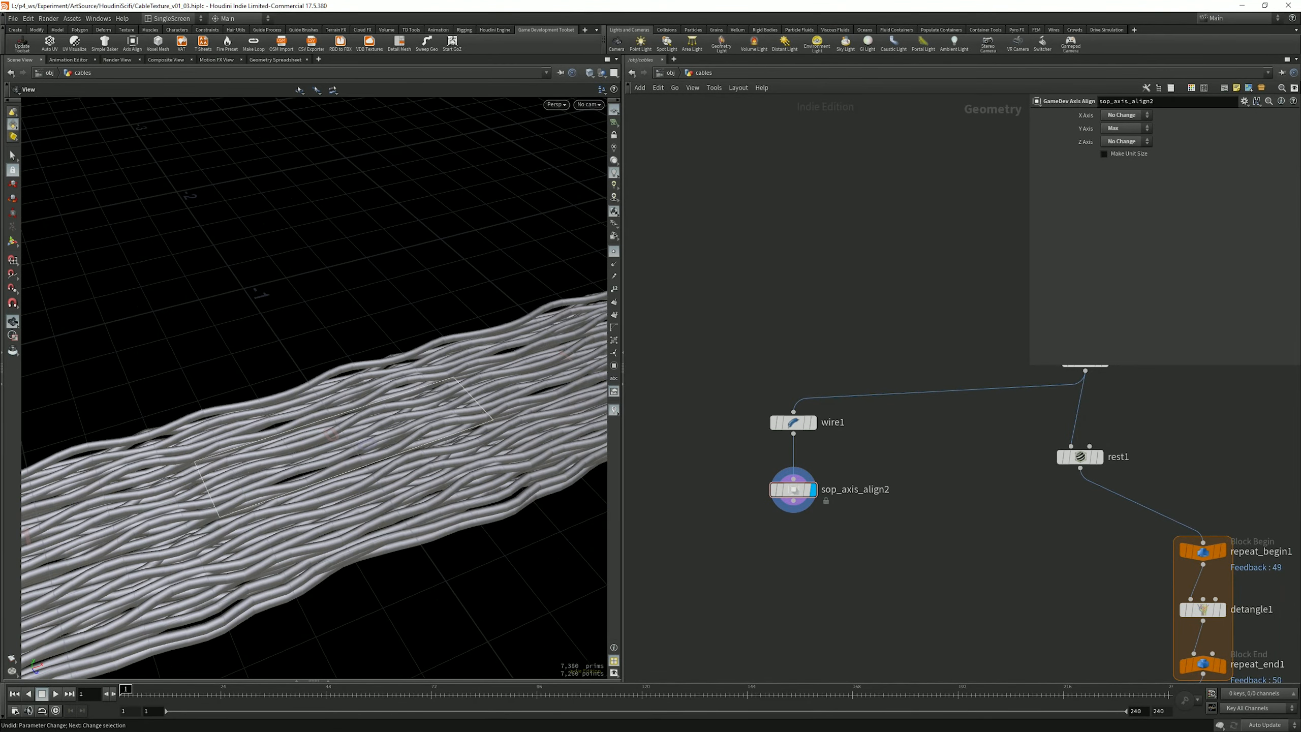
Step: Return to the object level and switch the network to the out context
key("u")
left_click(901, 538)
middle_click_drag(901, 538, 917, 497)
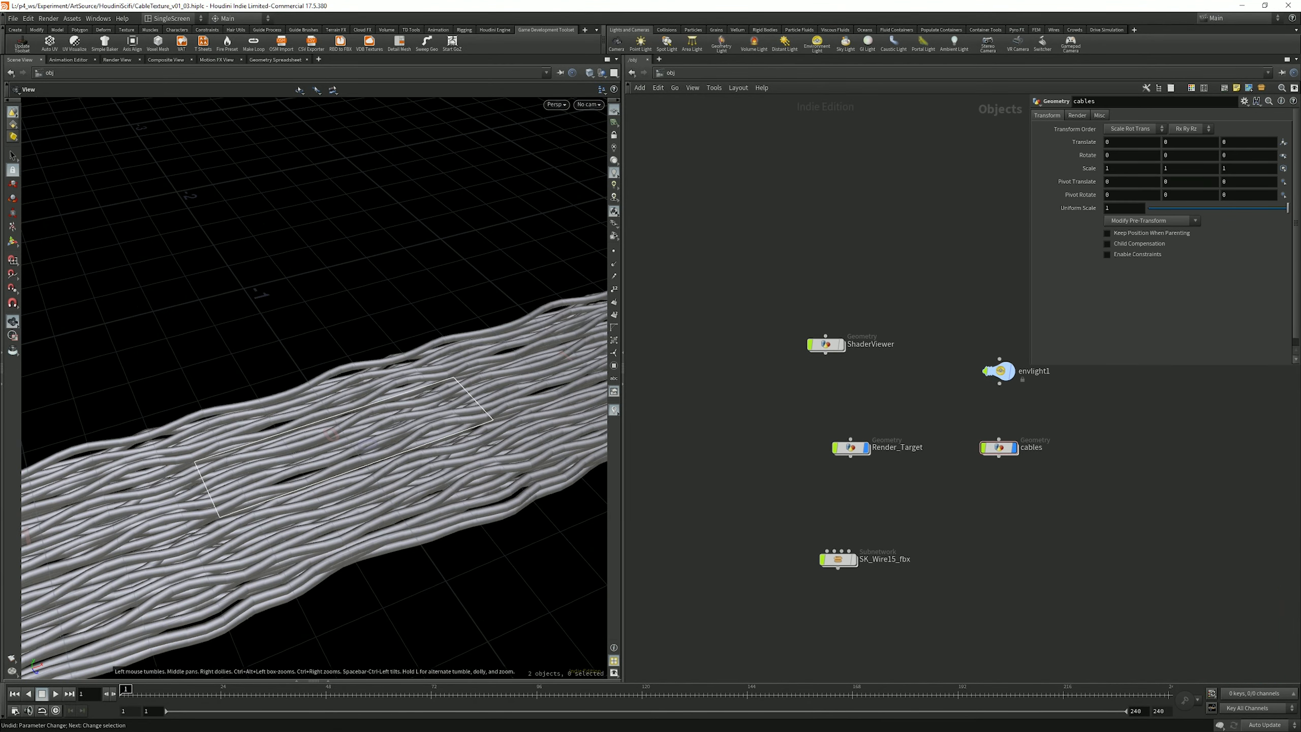
key("3")
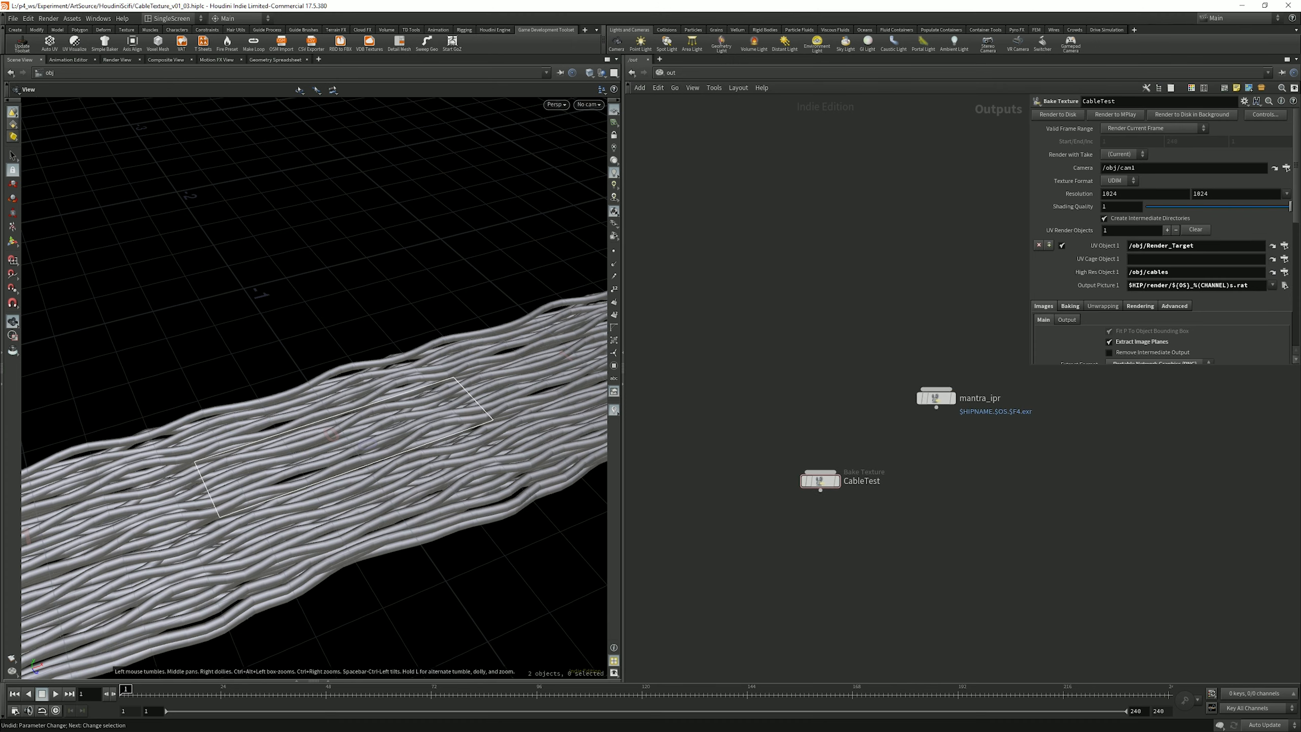
left_click(673, 72)
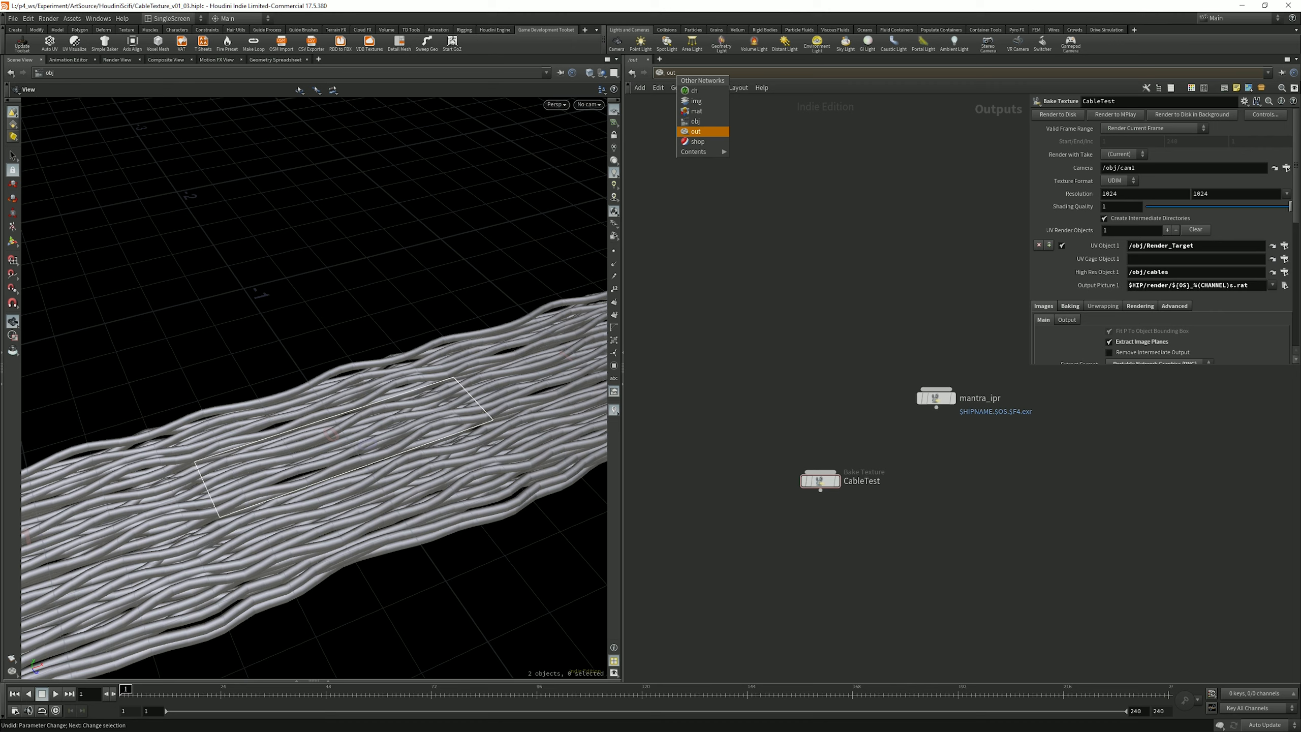
left_click(697, 131)
Step: Enlarge the CableTest parameter area to reveal its full list of bake image options
mouse_move(815, 485)
left_mouse_down()
mouse_move(795, 454)
mouse_move(795, 470)
left_mouse_up()
middle_click_drag(795, 470, 826, 431)
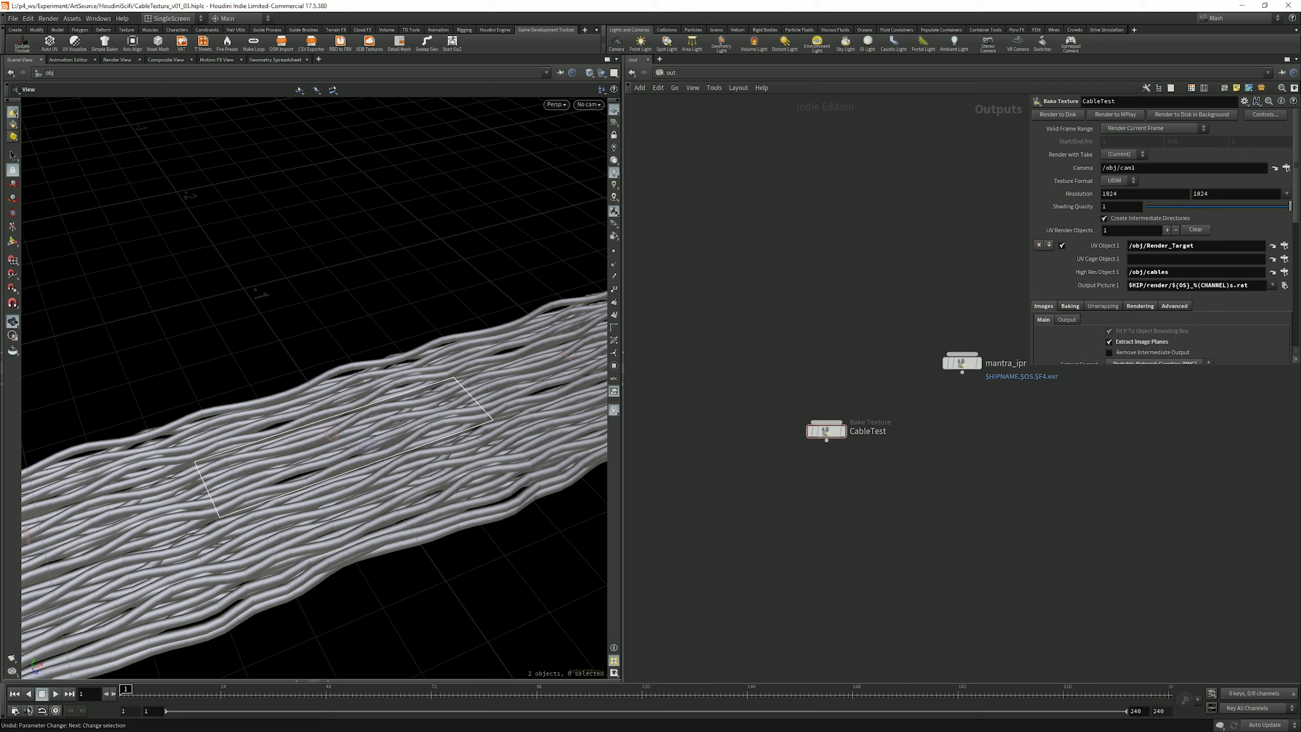
left_click_drag(1161, 364, 1160, 640)
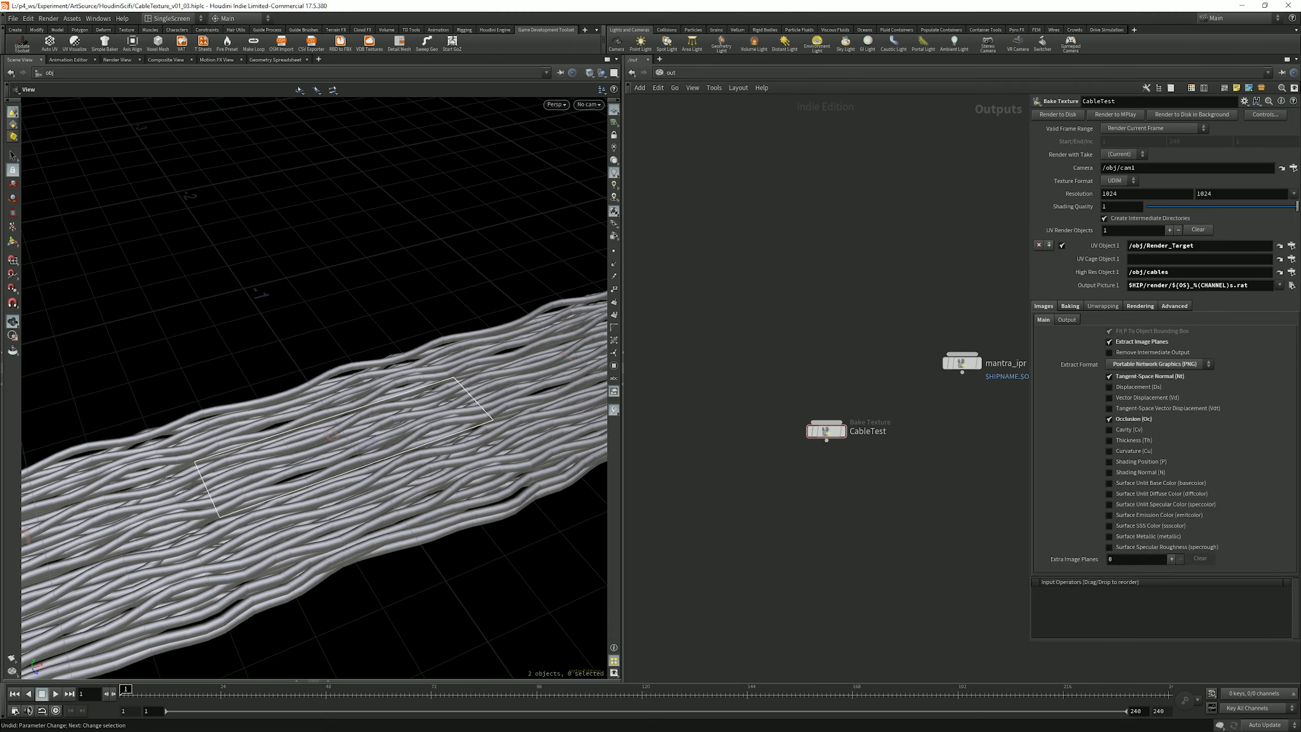
Step: Add a Bake Texture node and place it below CableTest
middle_click_drag(870, 436, 809, 462)
key("Tab")
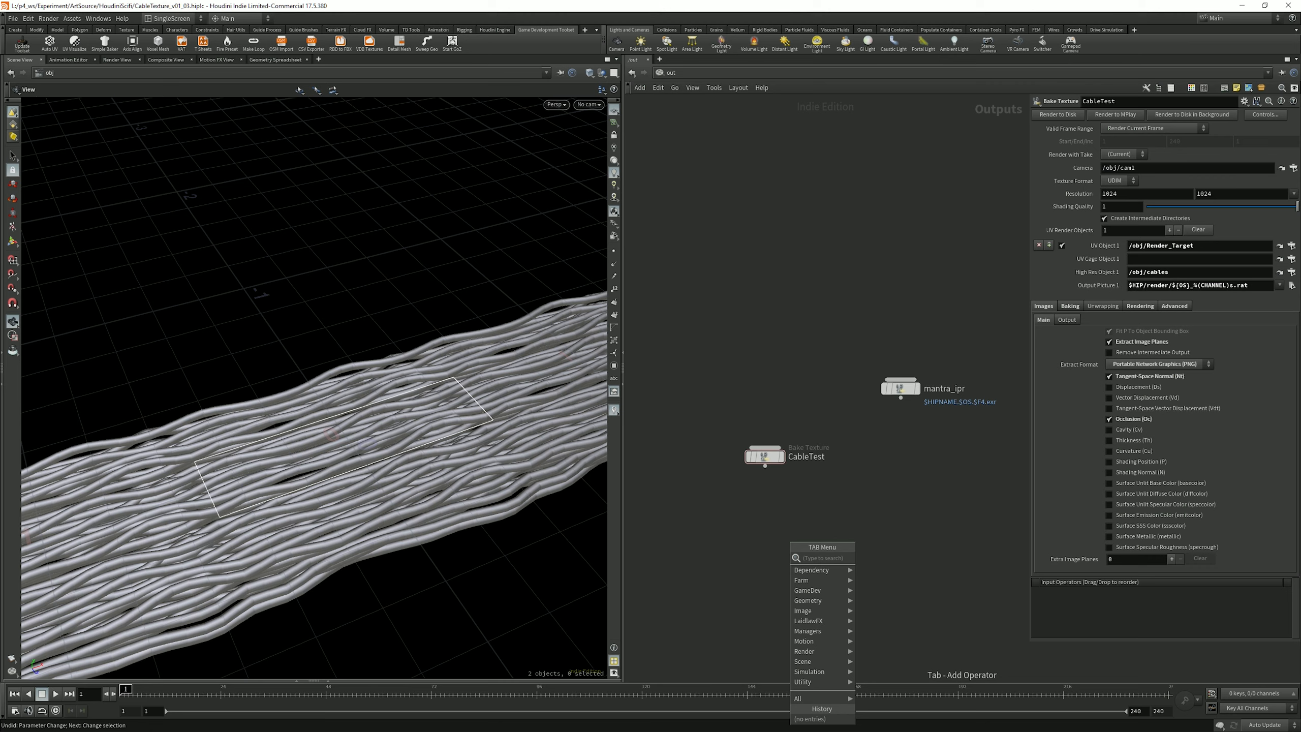
type("br")
key("BackSpace")
type("a")
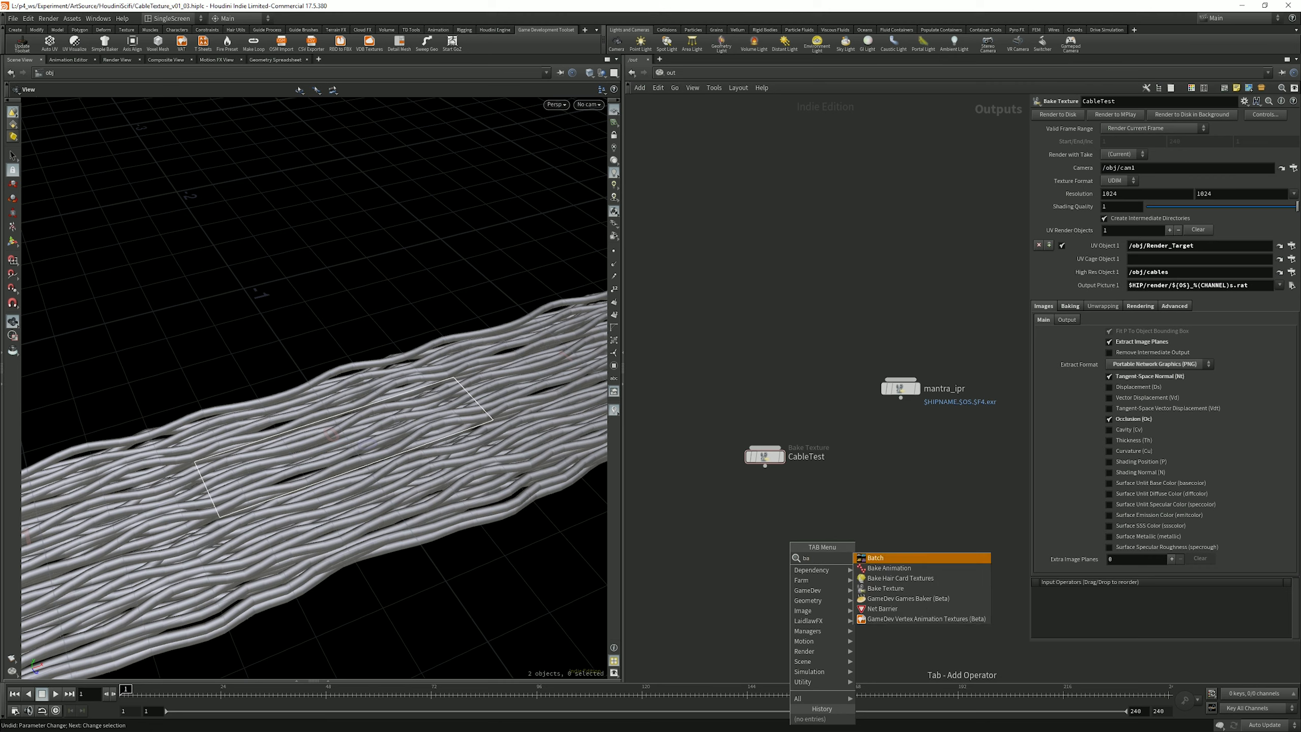
type("ke")
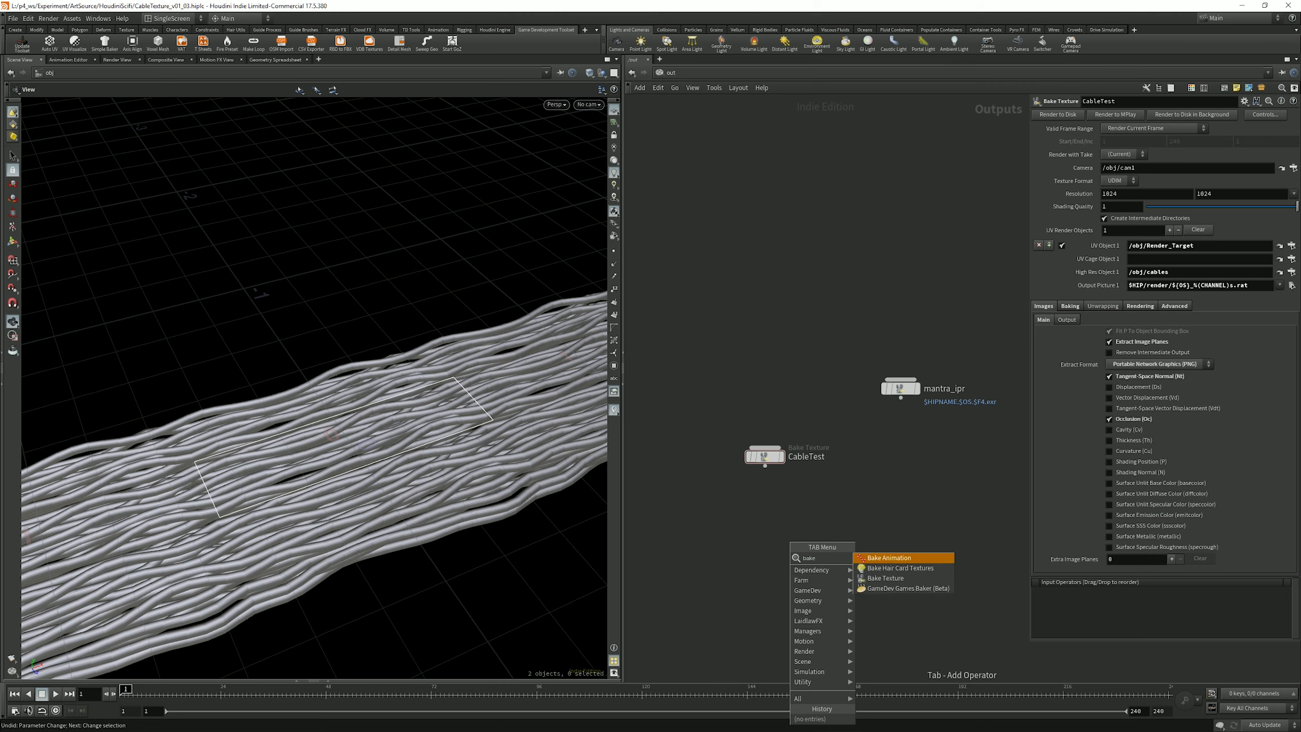
key("Down")
key("Down")
key("Return")
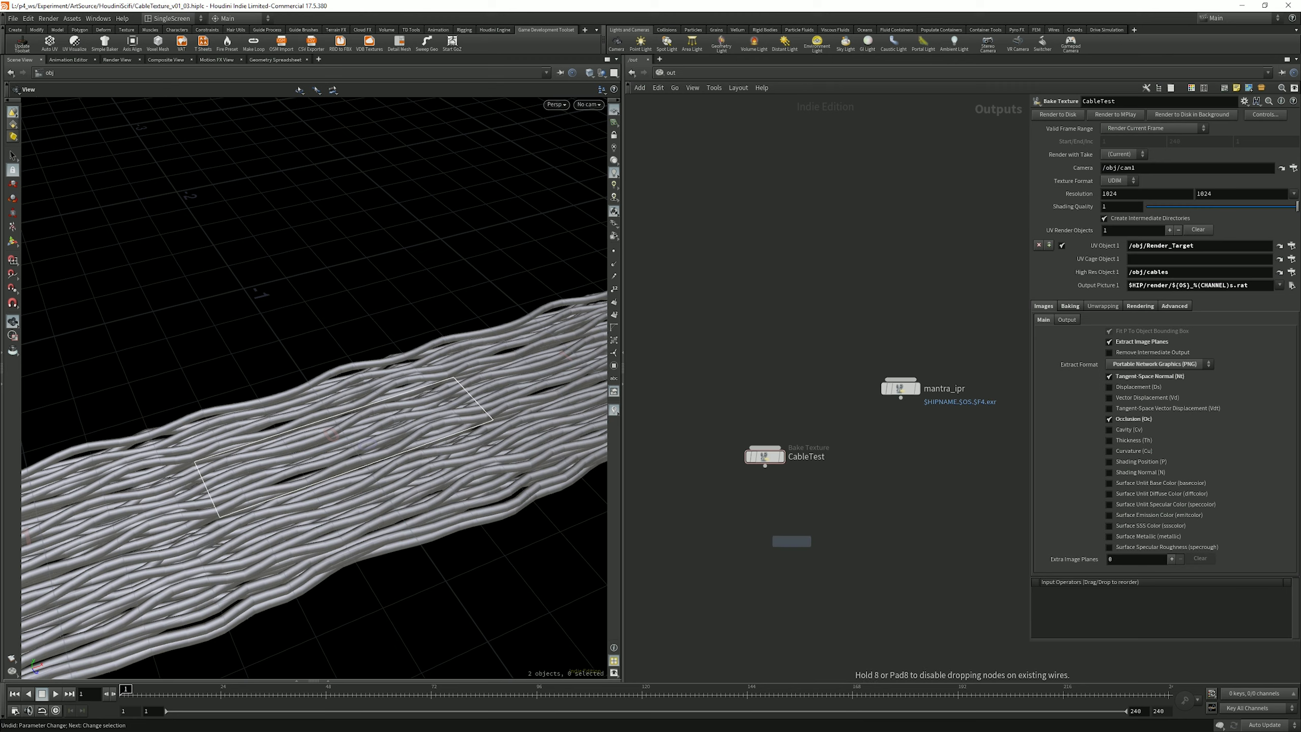
left_click(829, 549)
left_click_drag(828, 549, 818, 559)
middle_click_drag(818, 560, 835, 486)
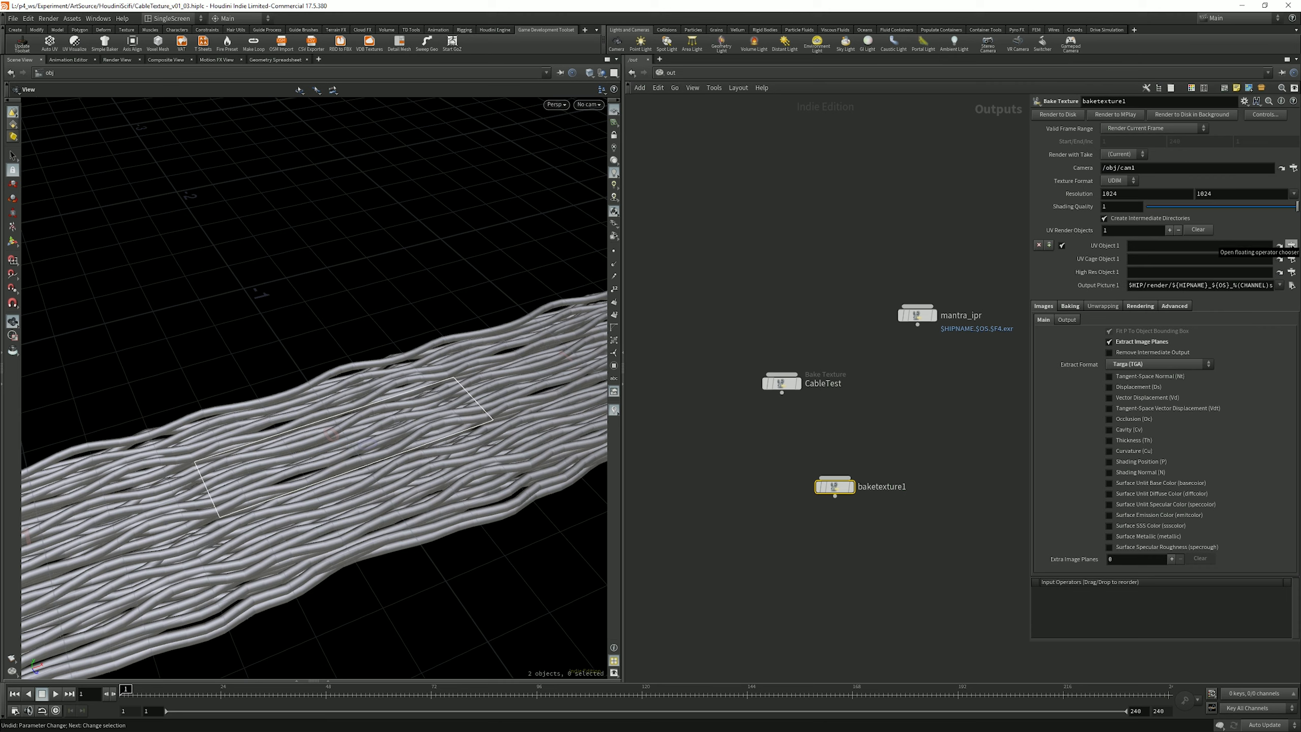
Step: Set the bake node's UV object to /obj/Render_Target and its high-res object to /obj/cables
left_click(1291, 245)
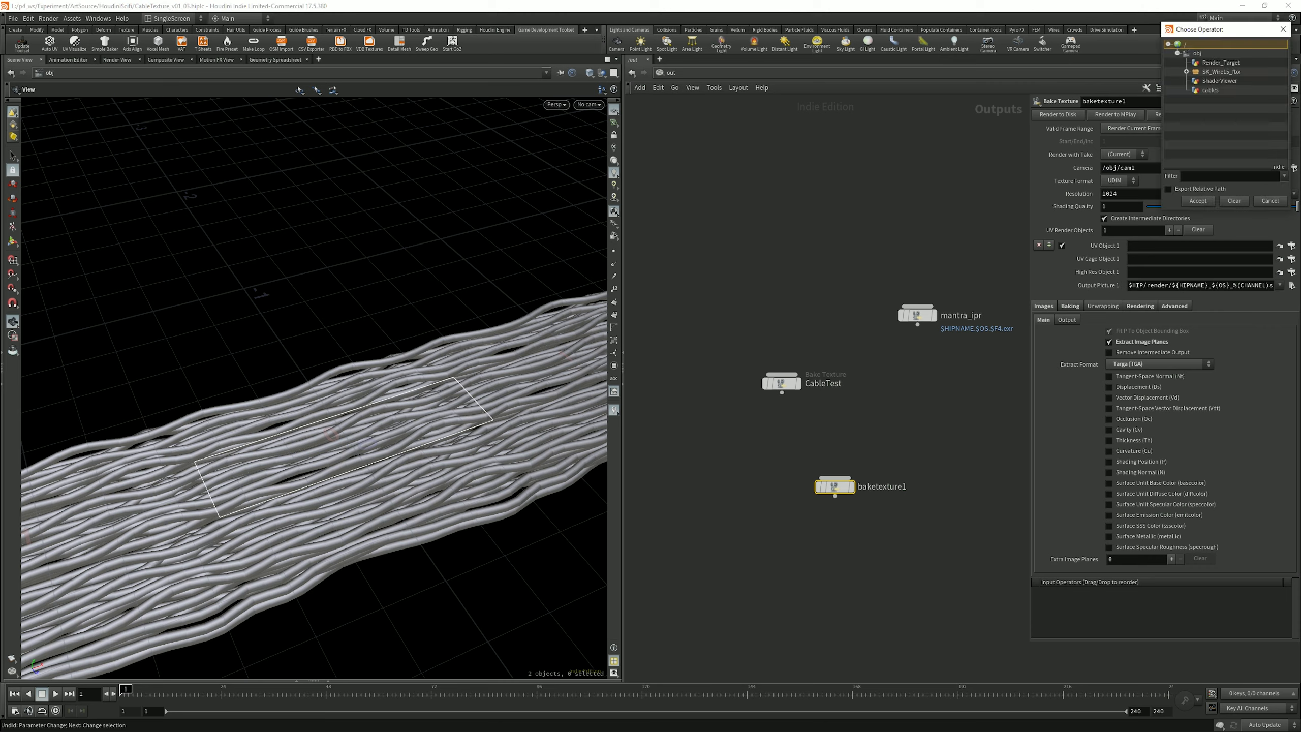
left_click(1220, 62)
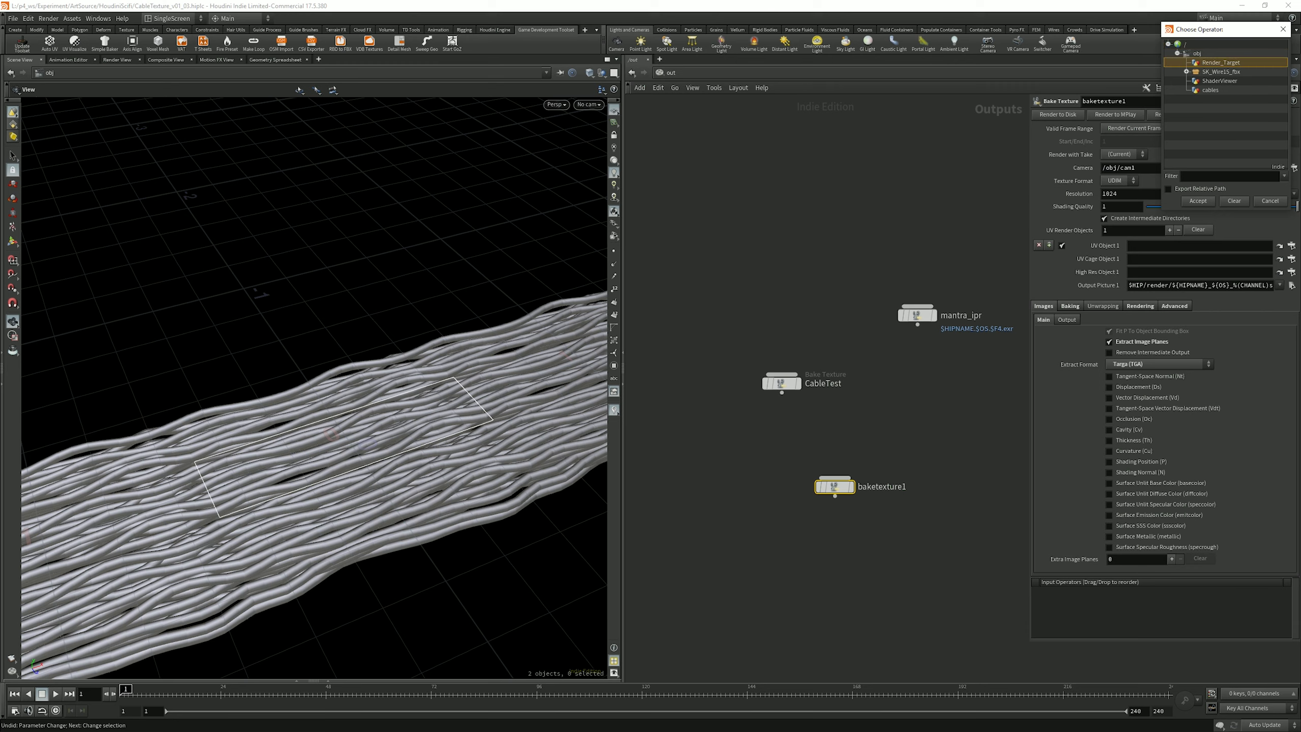
left_click(1197, 200)
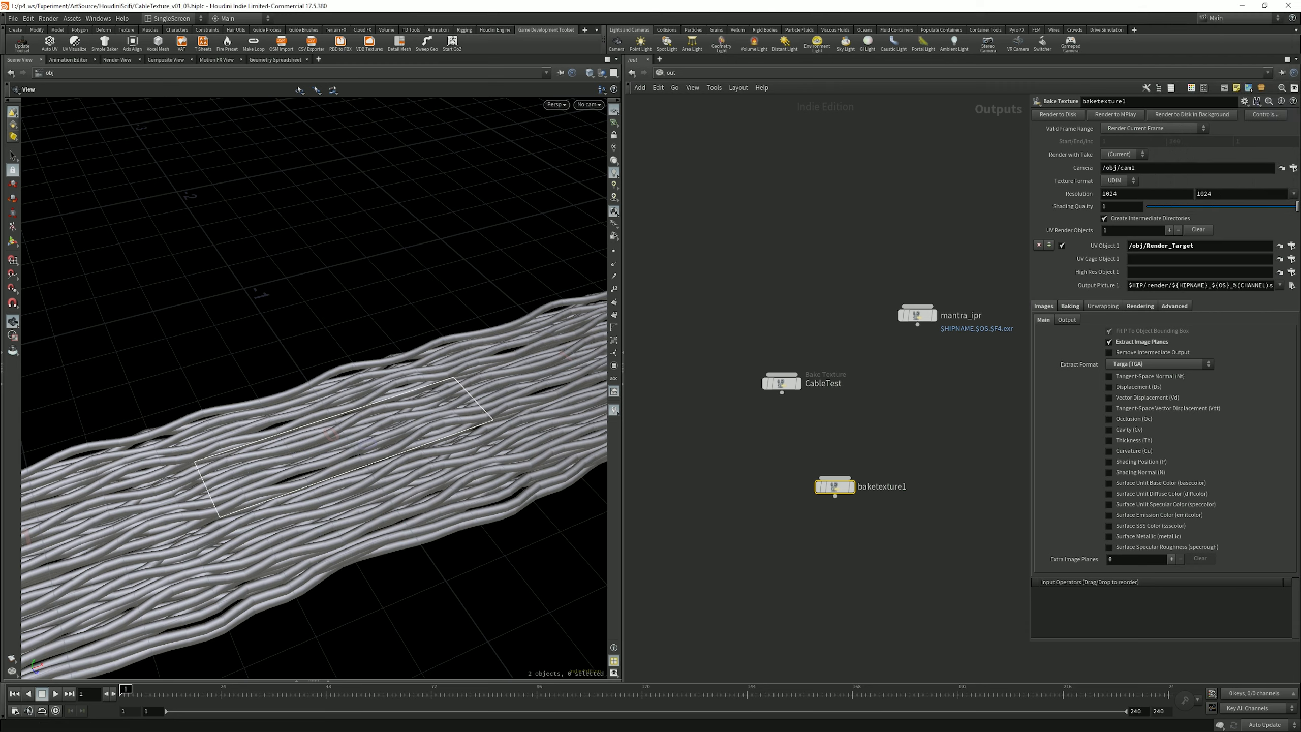
left_click(1291, 271)
left_click(1209, 90)
left_click(1197, 200)
Step: Replace the ${HIPNAME}_${OS} part of the output picture path with ${OS}, and open the bake node's name for editing
left_click_drag(1172, 285, 1231, 285)
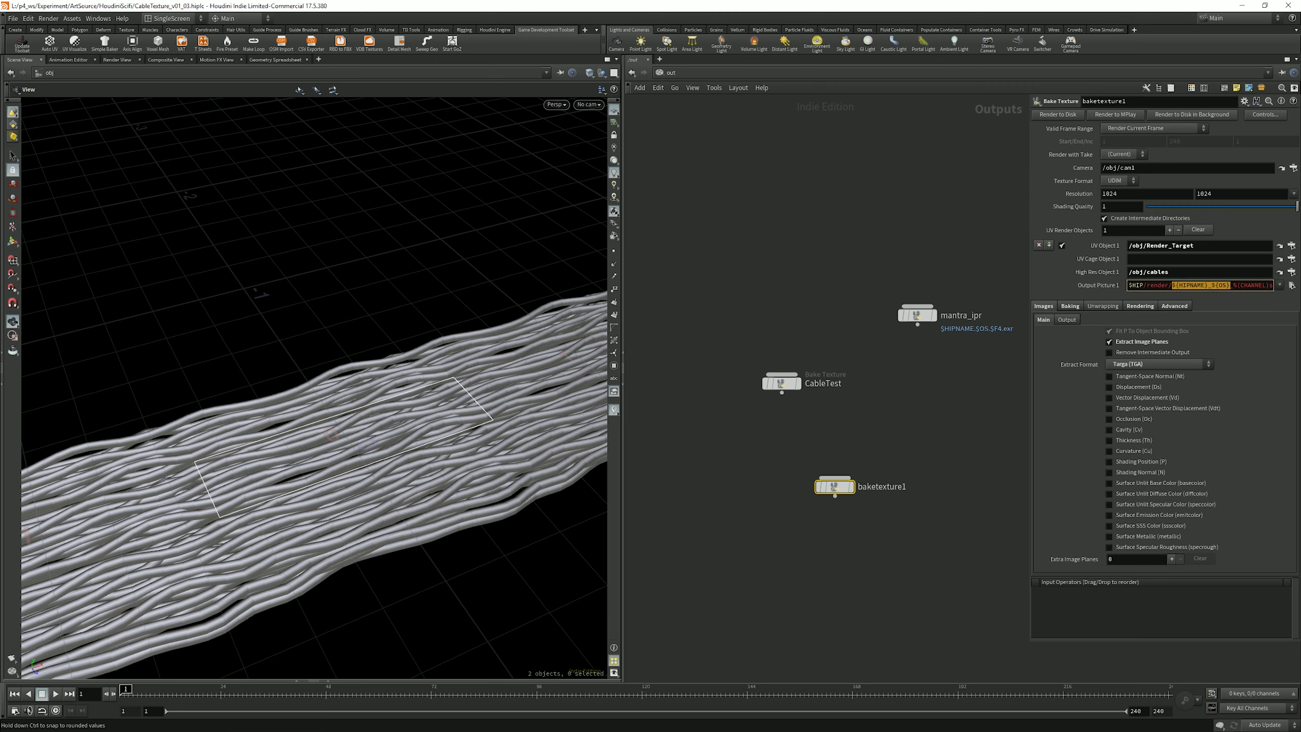
left_click_drag(1030, 285, 971, 285)
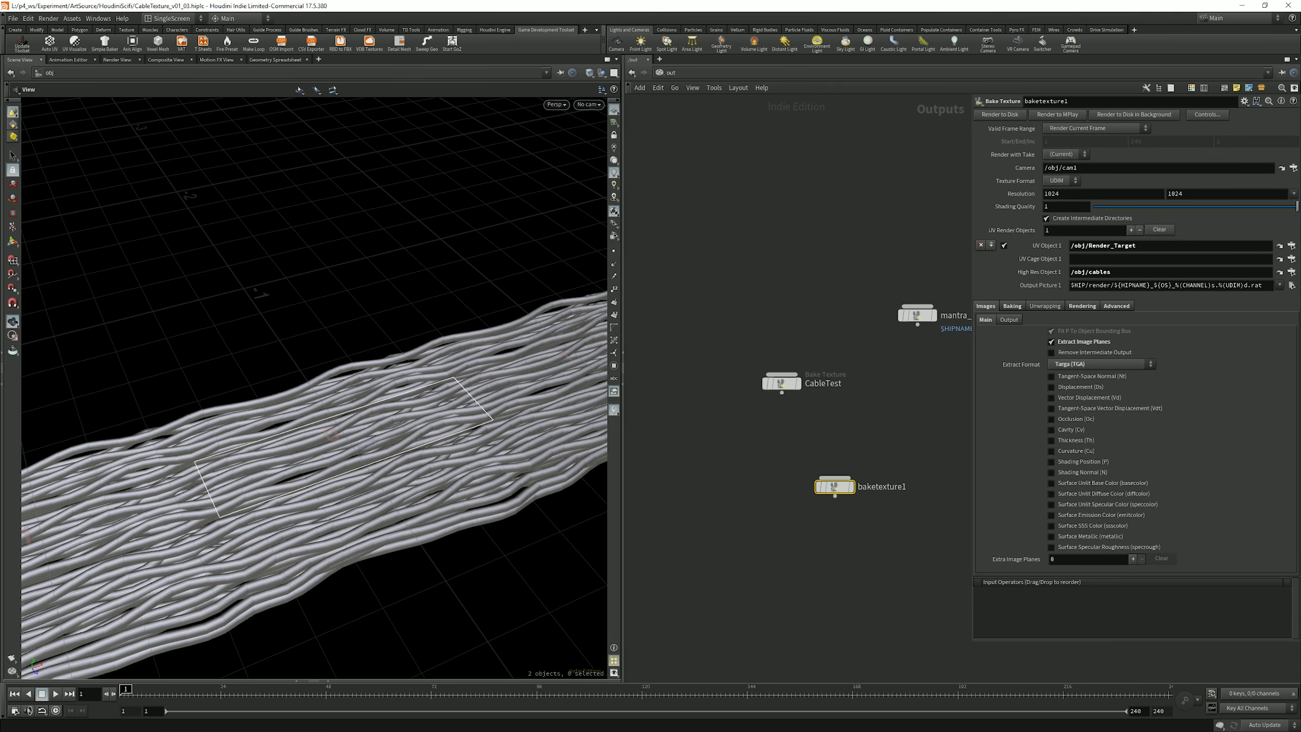
left_click_drag(1110, 285, 1150, 285)
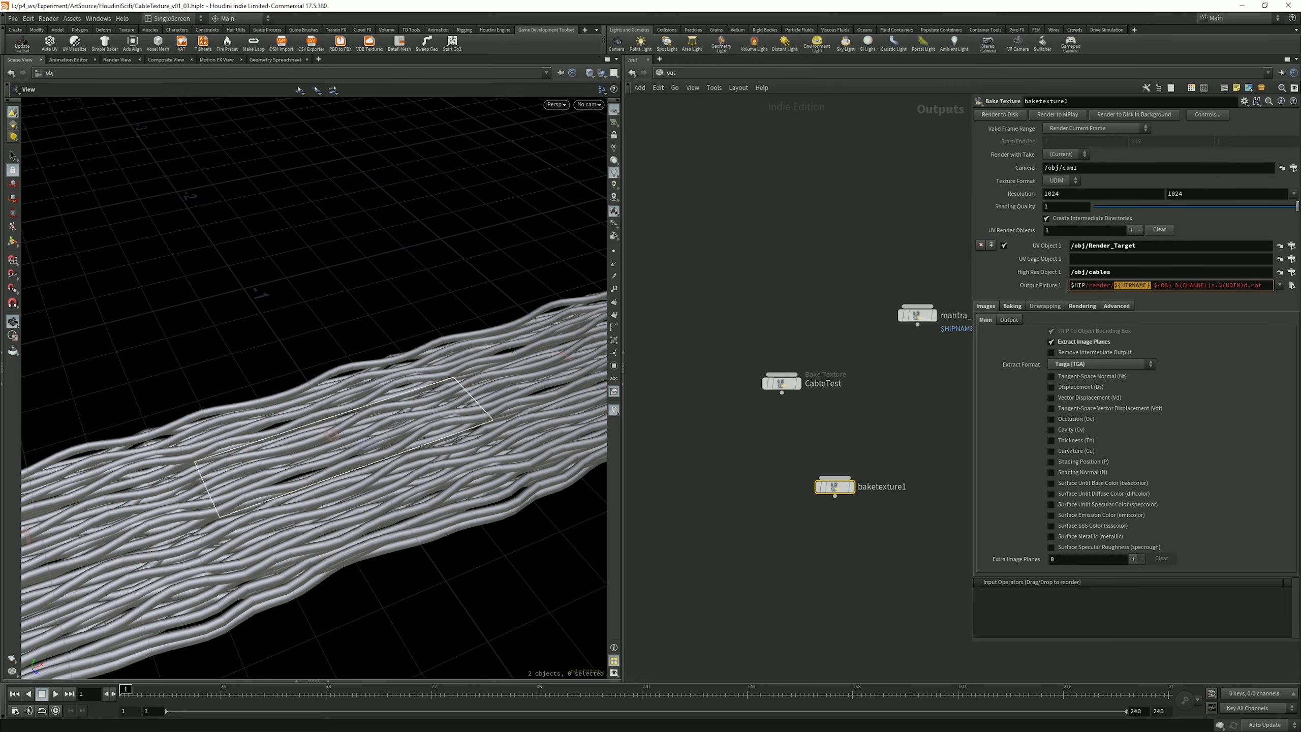
key("BackSpace")
type("${OS}")
mouse_move(834, 487)
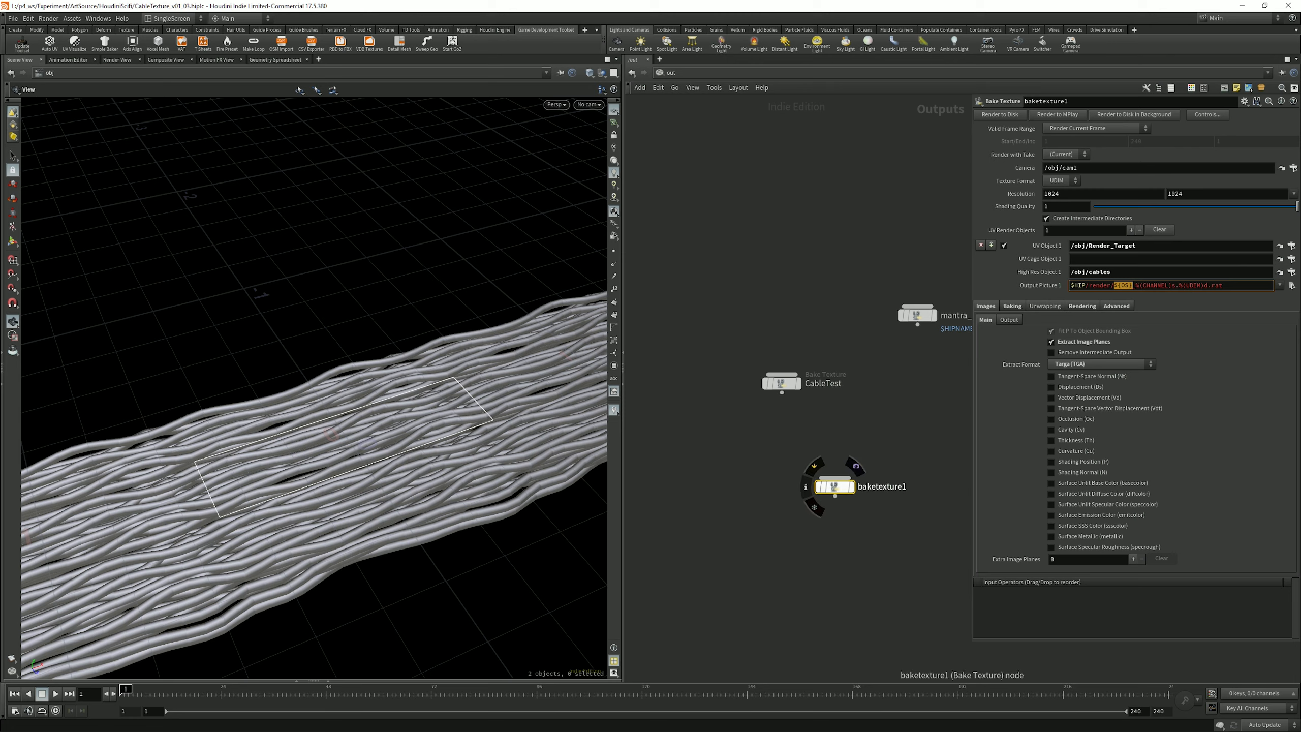
left_click(881, 486)
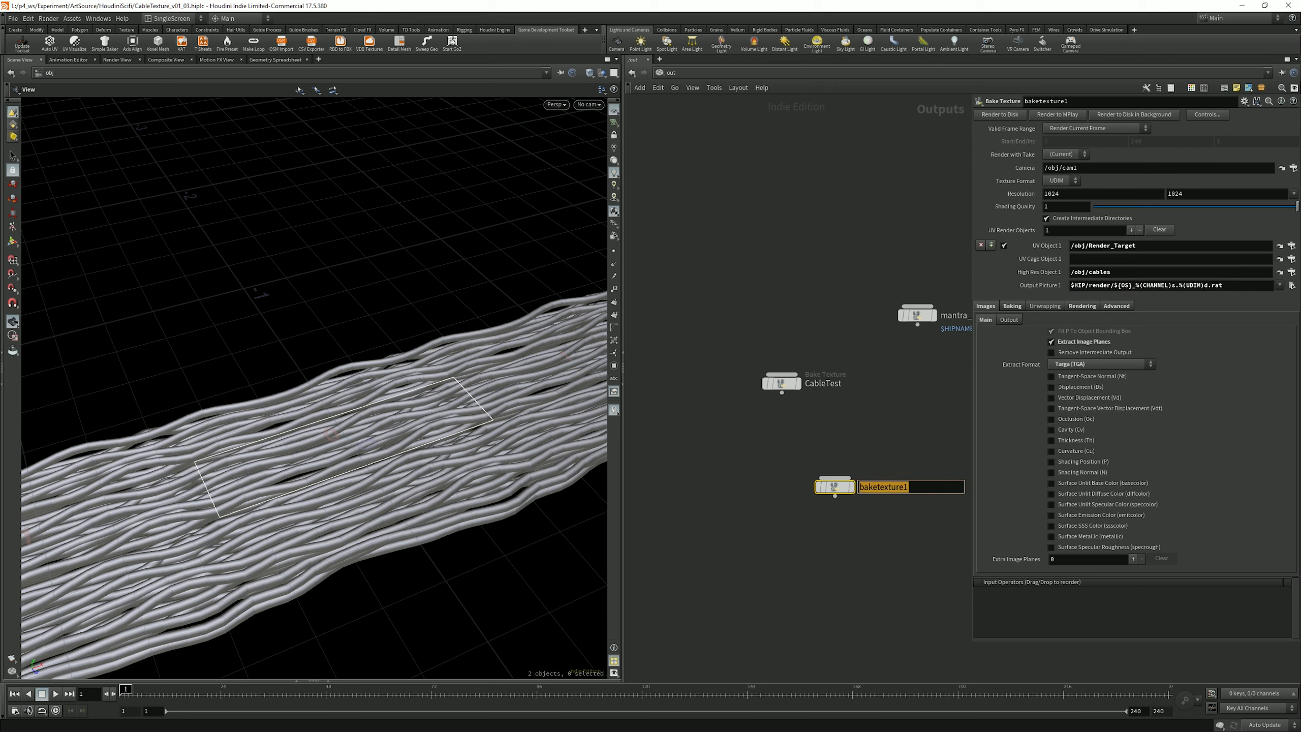
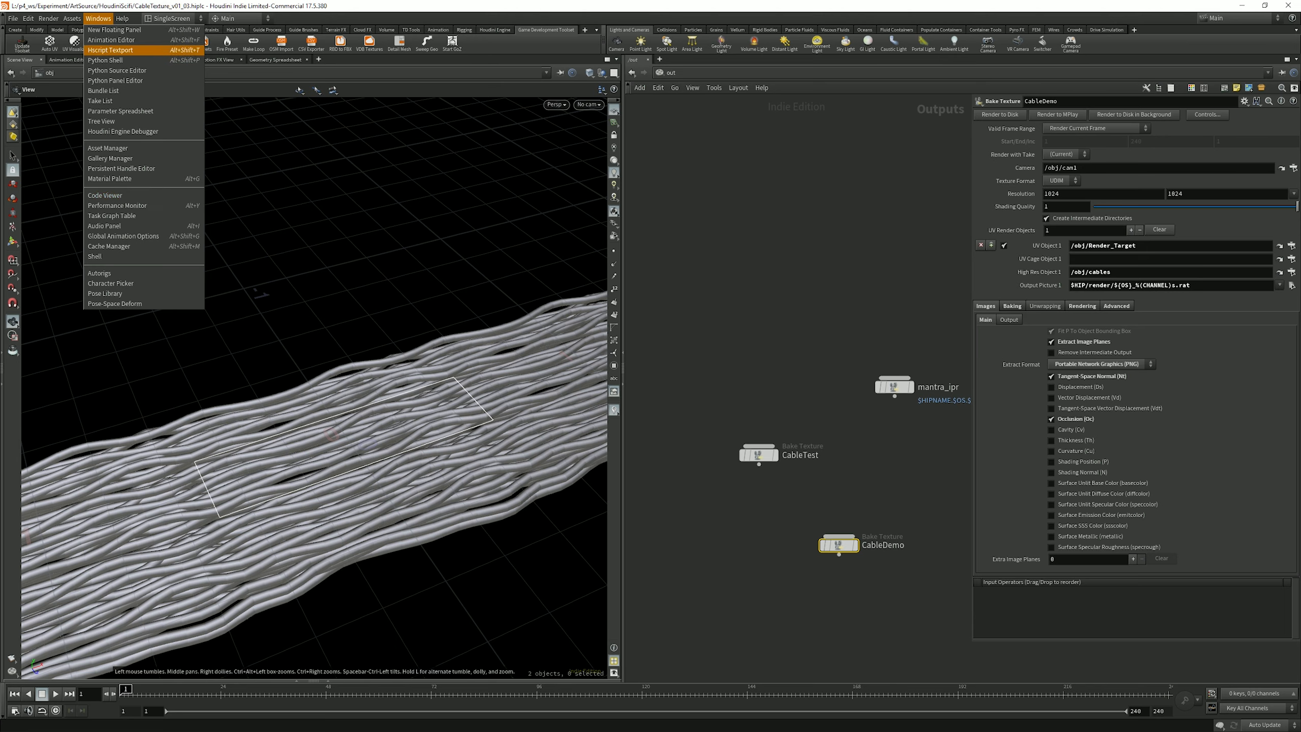
Step: Open the render scheduler, enlarge its window to review the jobs, and enable clearing of completed jobs
mouse_move(48, 18)
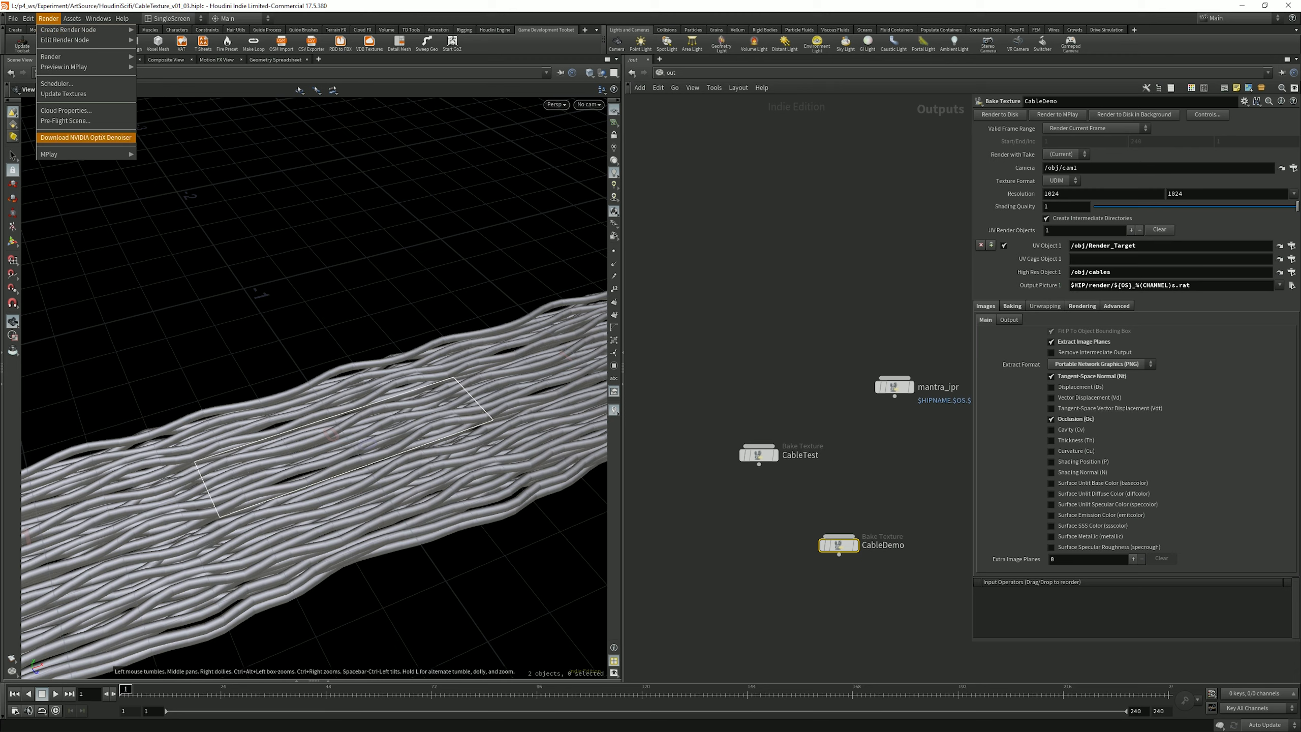
left_click(56, 83)
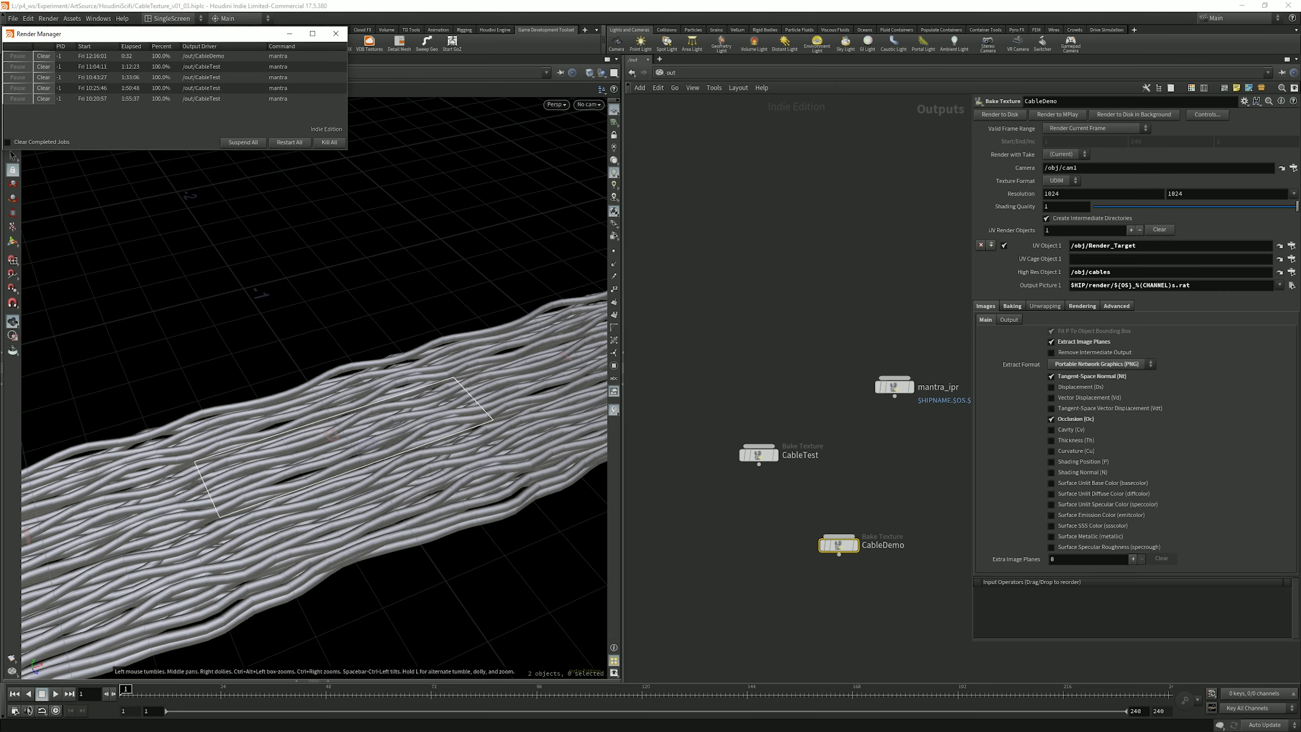
left_click_drag(104, 37, 301, 264)
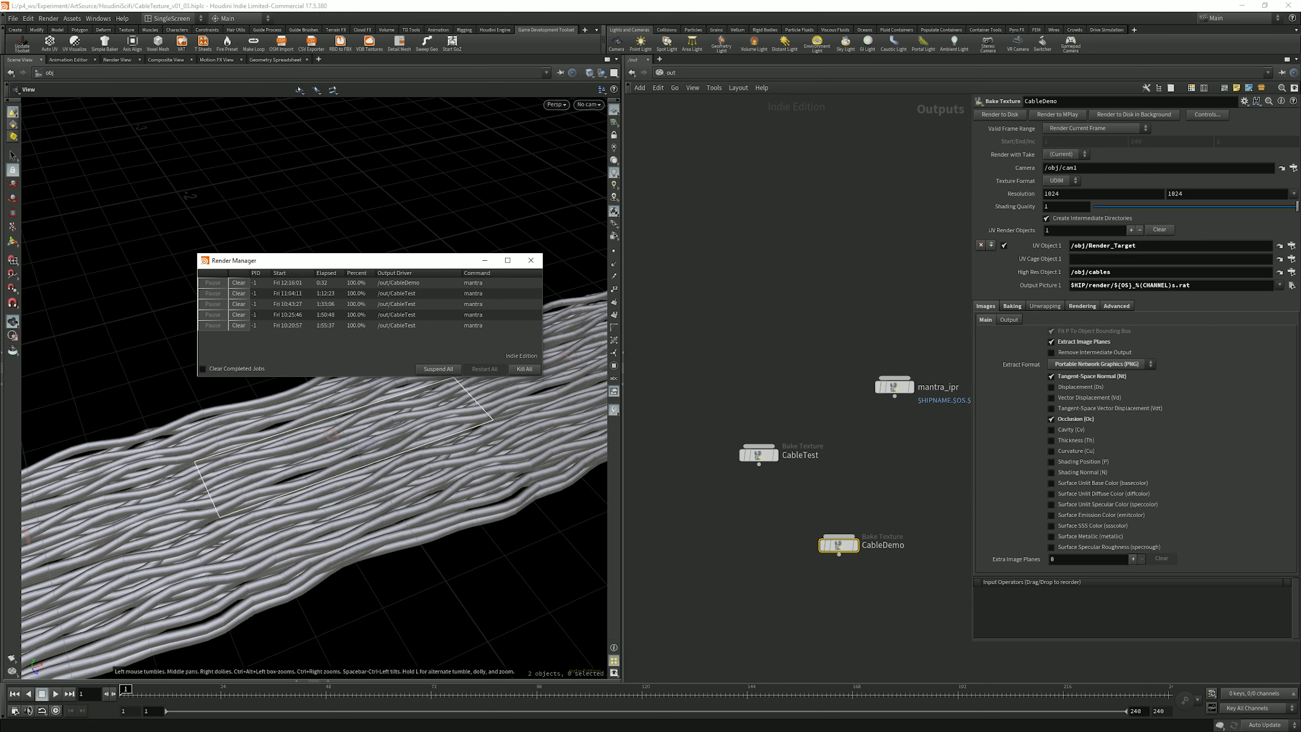
left_click_drag(542, 376, 703, 412)
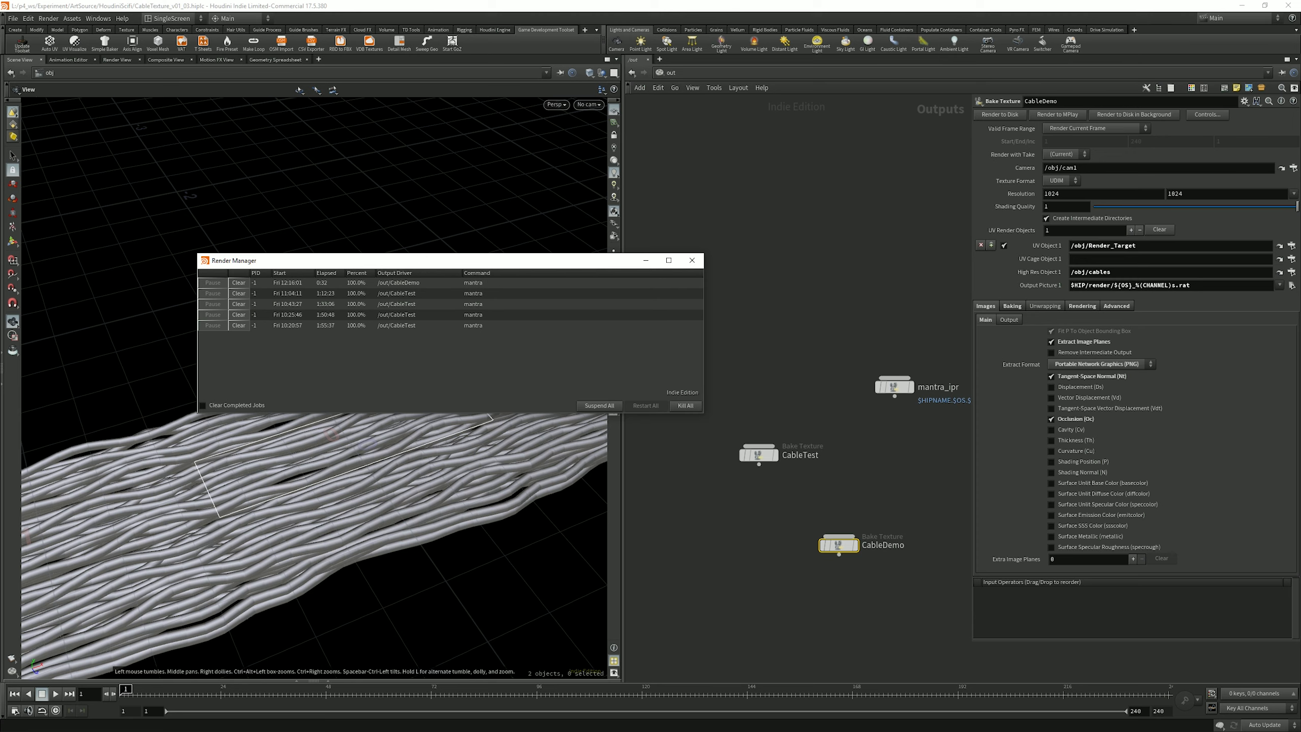
left_click_drag(410, 260, 283, 224)
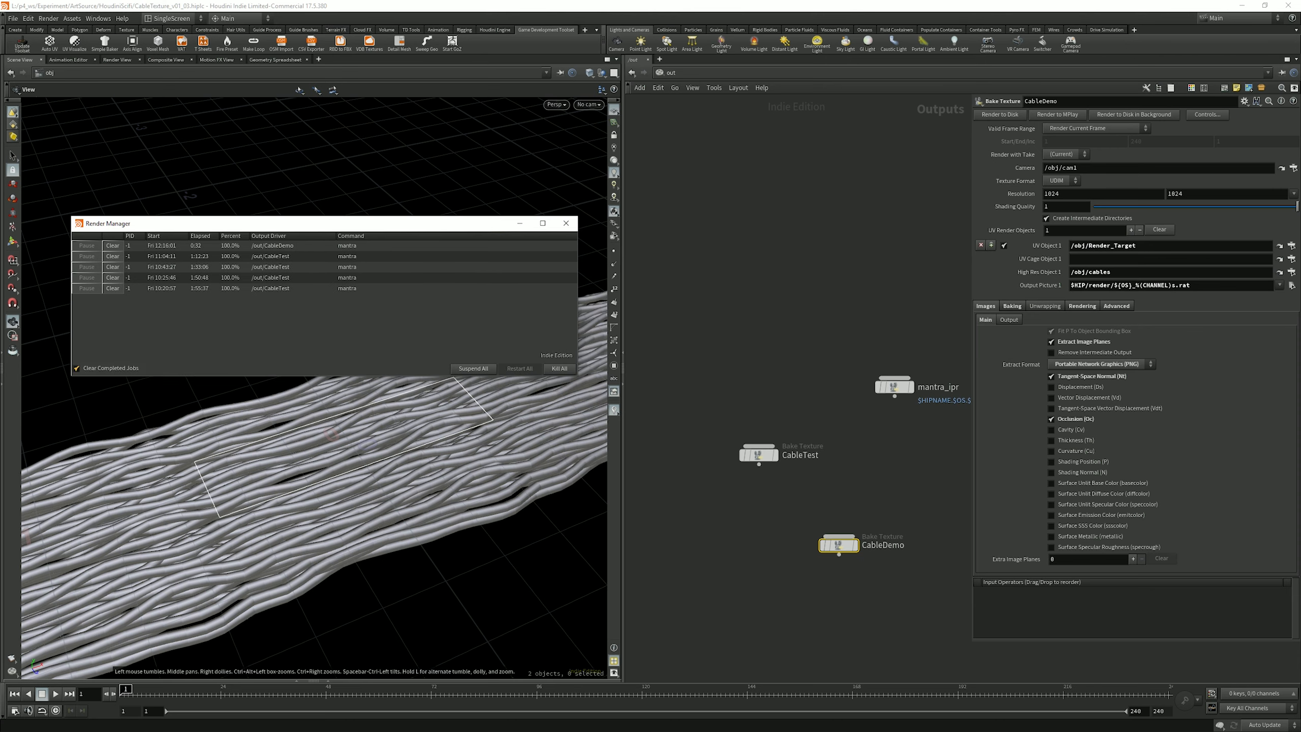
left_click_drag(341, 223, 316, 425)
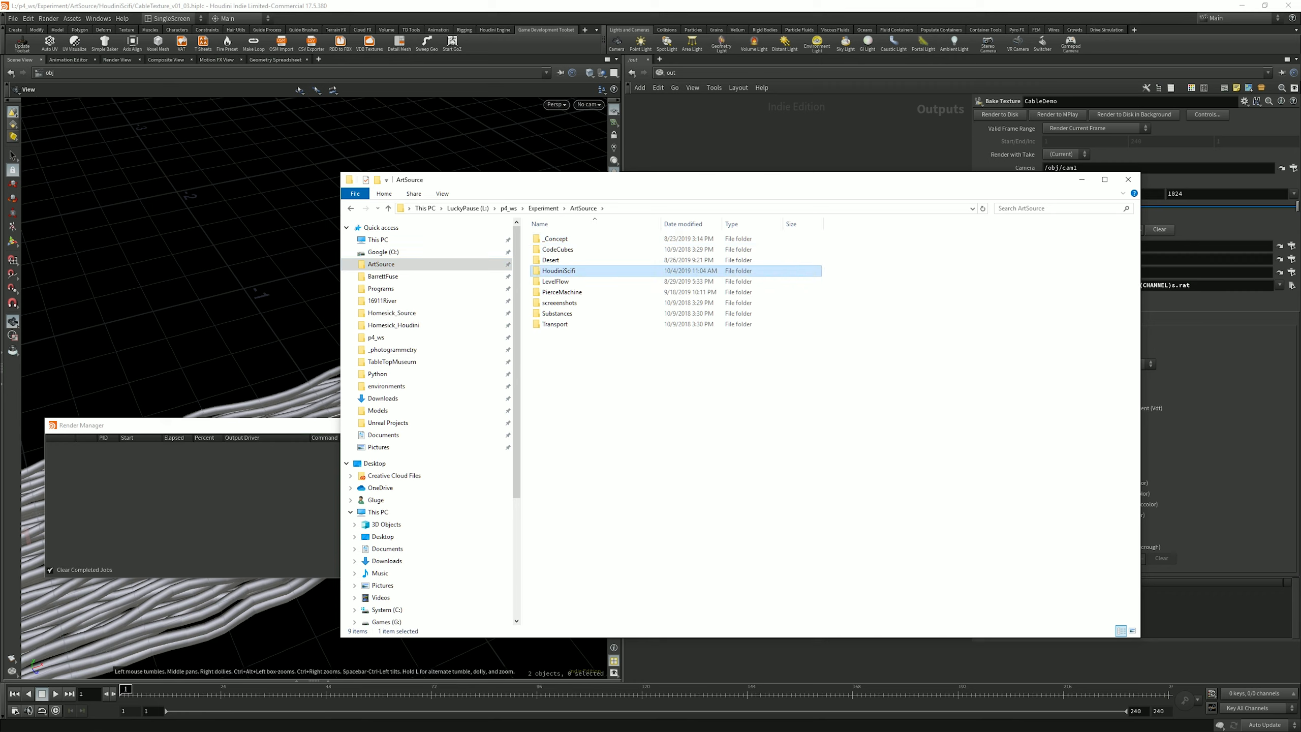
Step: Switch to File Explorer, open HoudiniScifi's render folder, and view CableDemo_Nt.png in XnView, maximized and zoomed to 150%
double_click(559, 270)
double_click(550, 292)
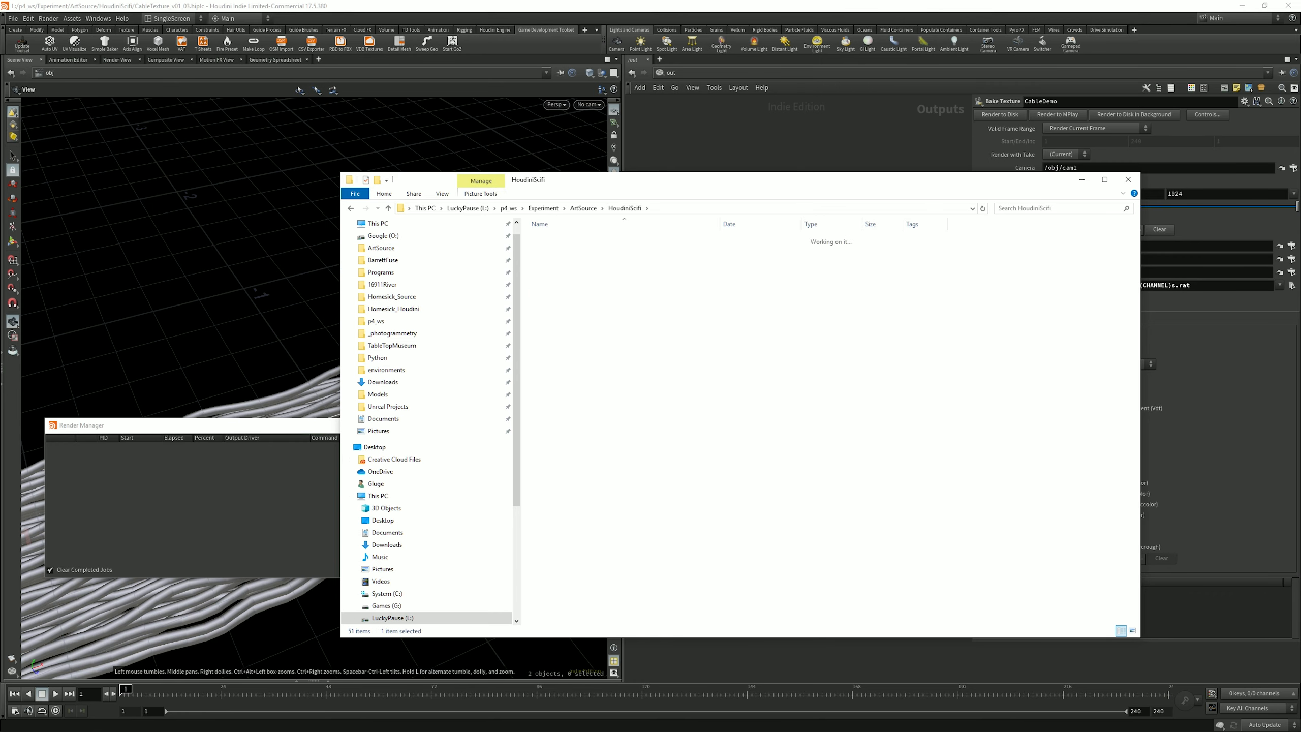
double_click(564, 259)
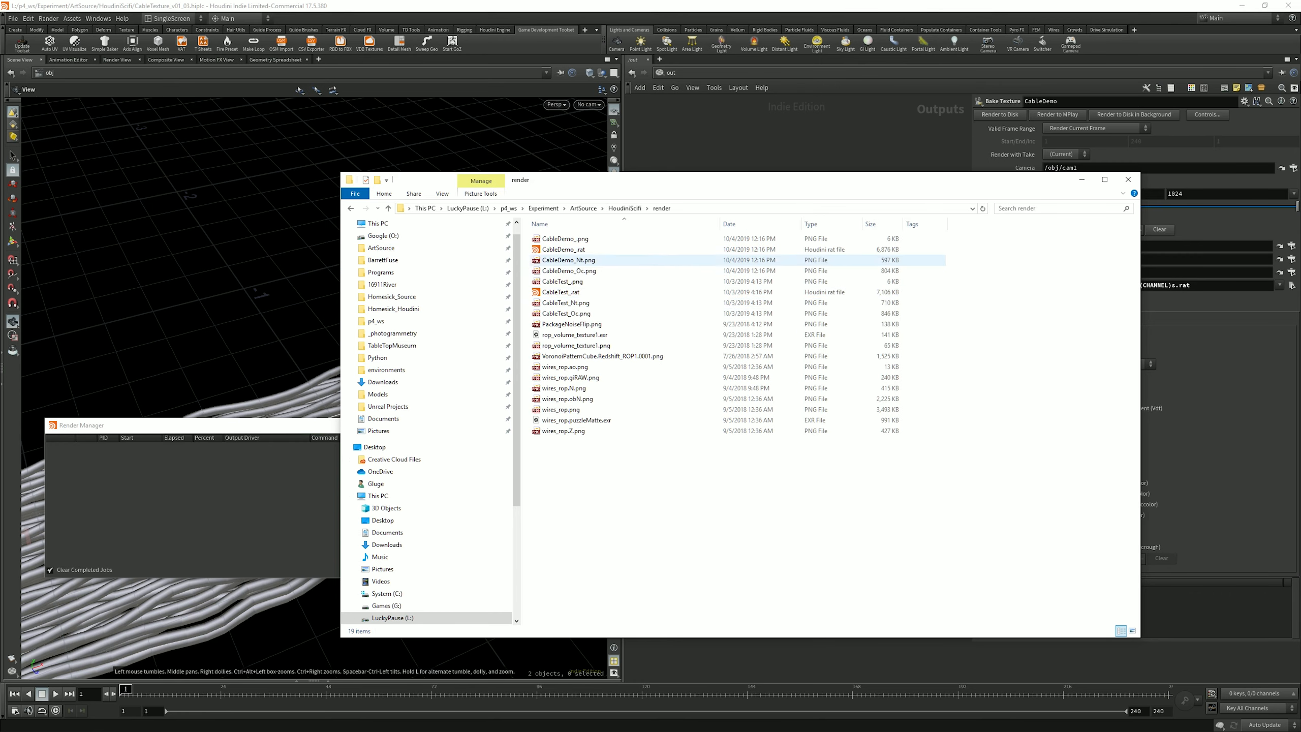
left_click_drag(537, 314, 584, 123)
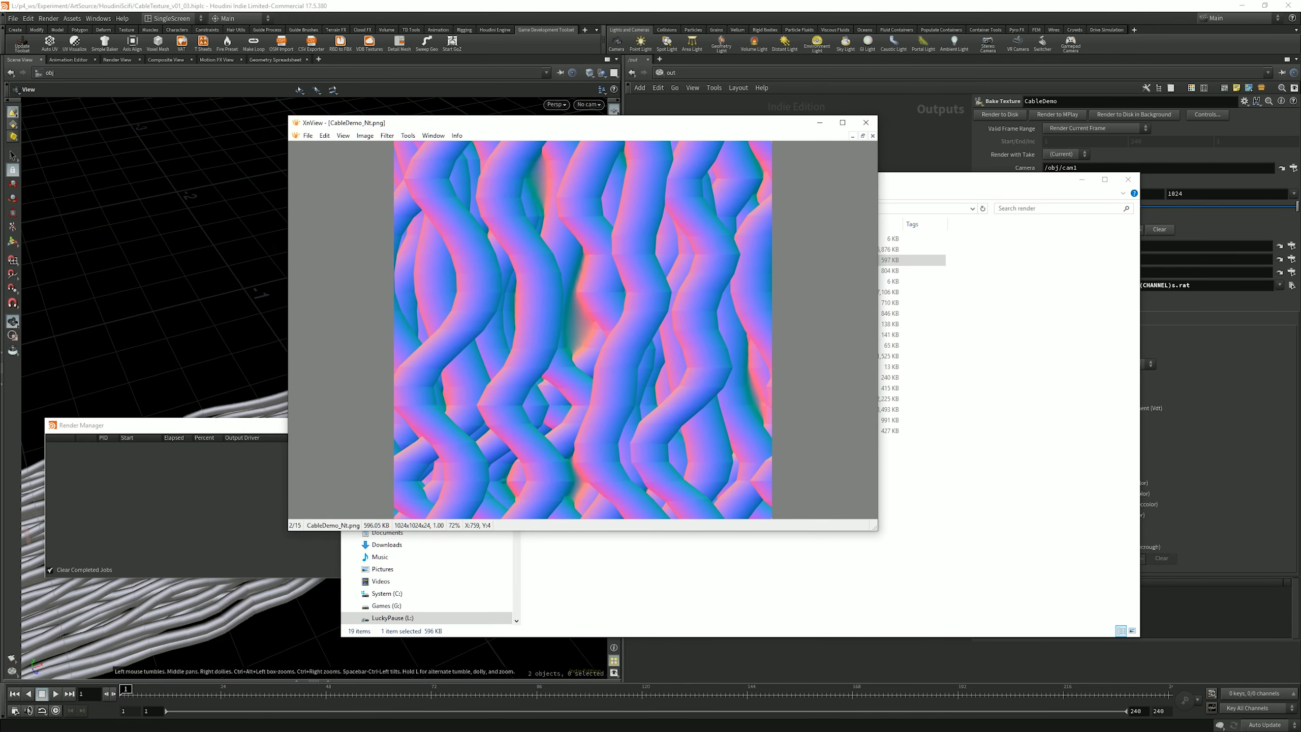
double_click(672, 124)
key("plus")
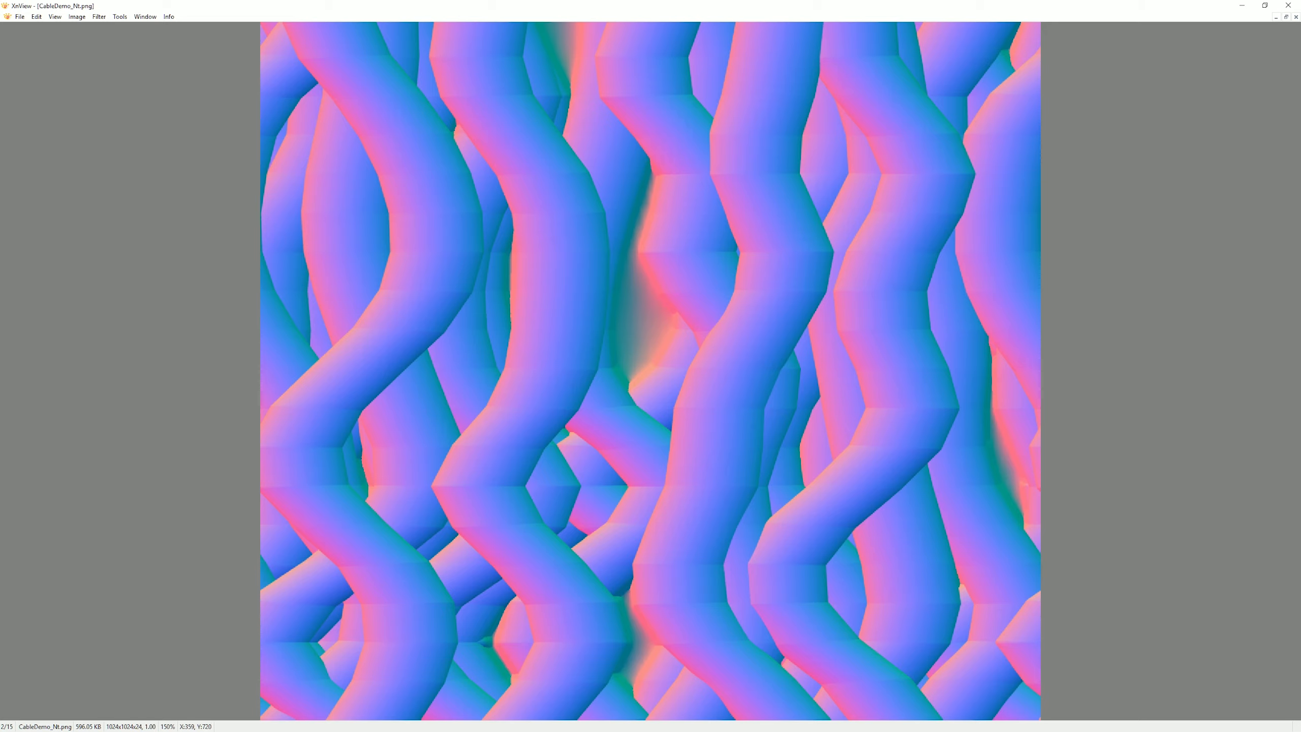
Step: View the baked normal and occlusion images at 100% and flip between CableDemo_Nt.png and CableDemo_Oc.png to compare them
key("minus")
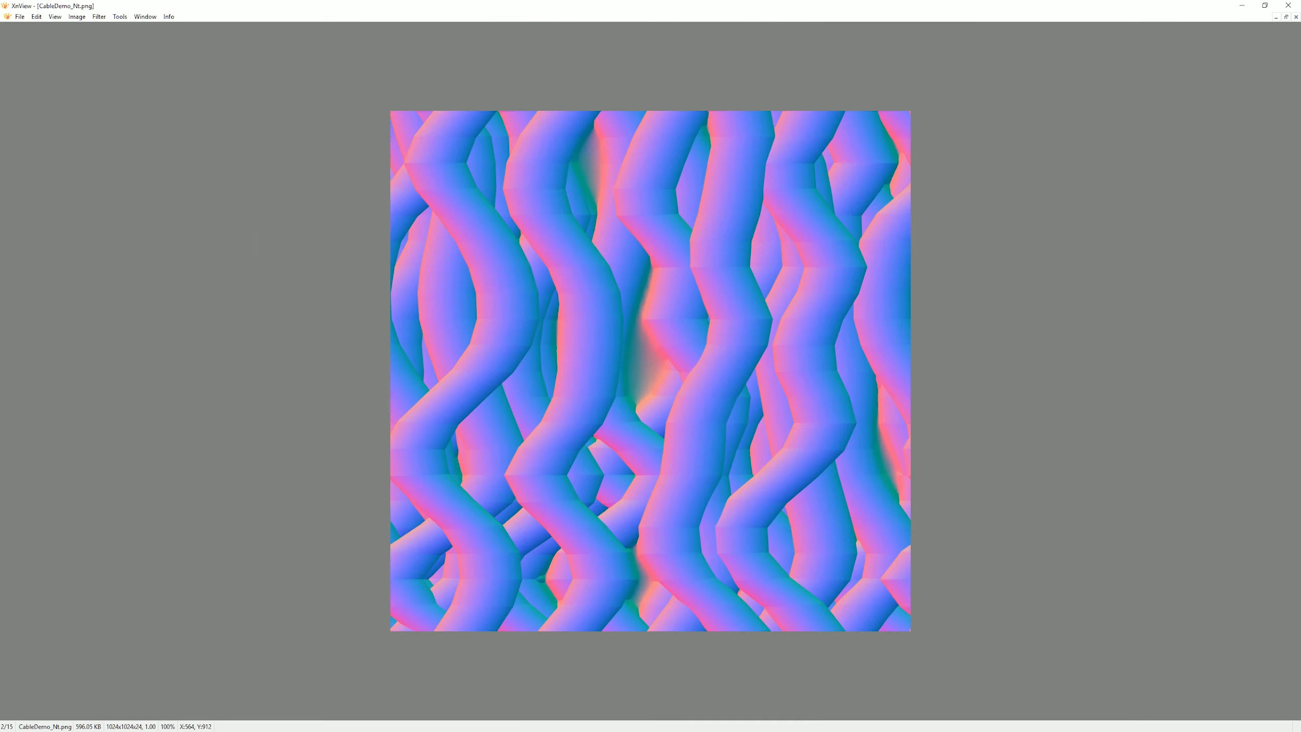
key("Page_Down")
key("Page_Down")
key("Page_Up")
key("Page_Up")
key("Page_Down")
key("Page_Up")
key("Page_Down")
key("Page_Up")
key("Page_Down")
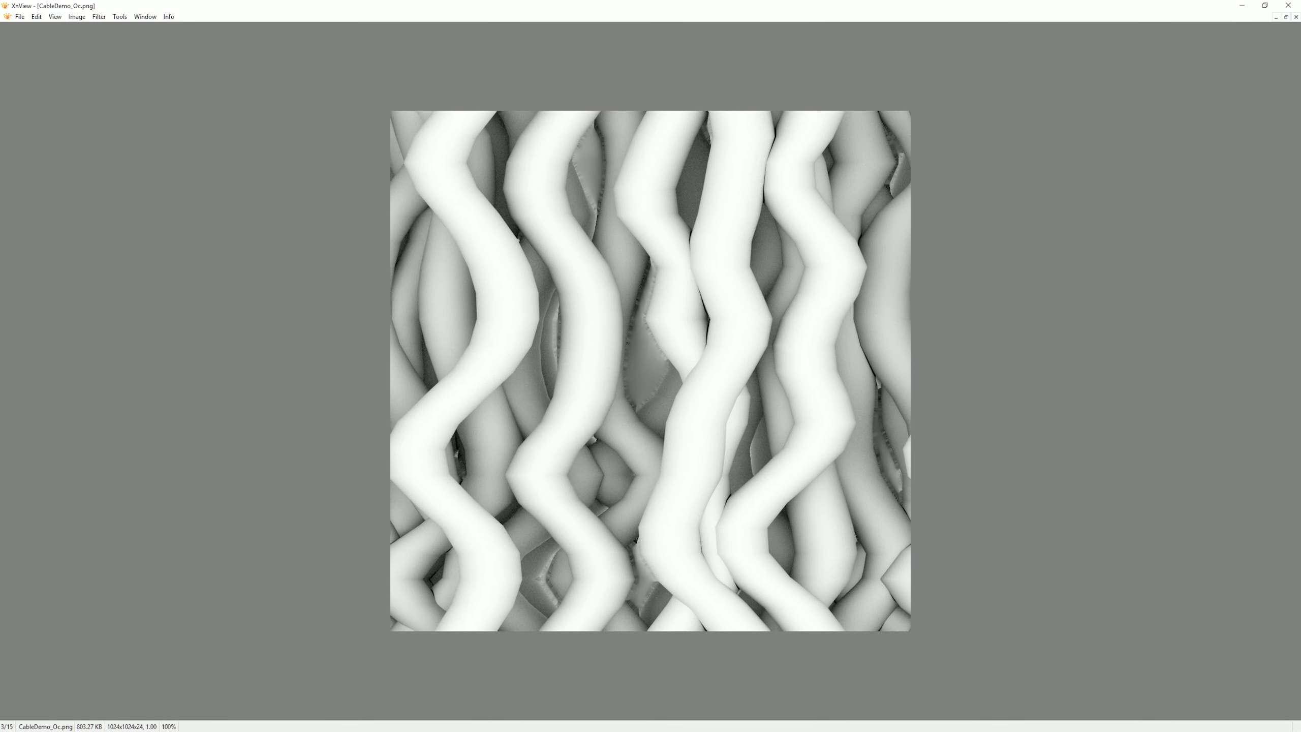
Step: Close the image viewer, minimize File Explorer and the Render Manager, and return to the output network in Houdini
left_click_drag(652, 5, 751, 209)
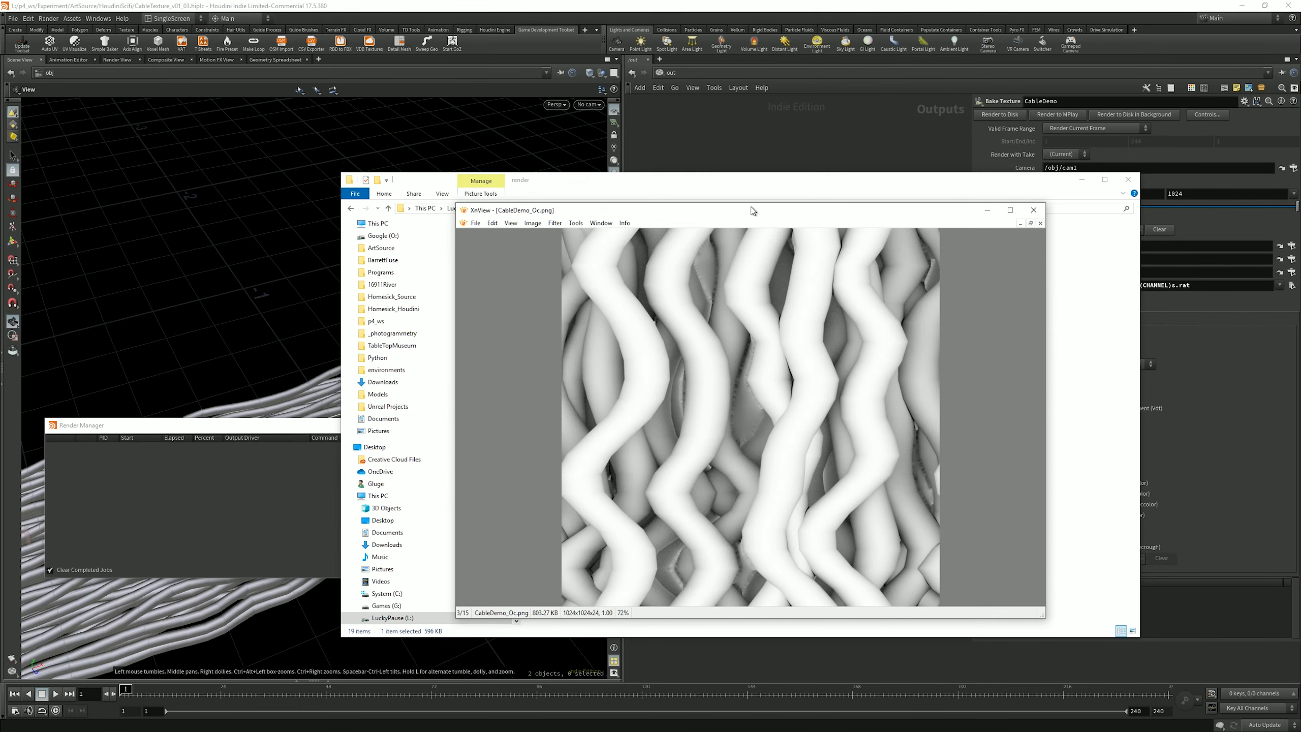
key("Escape")
left_click(1081, 180)
middle_click_drag(839, 515, 797, 542)
left_click_drag(795, 571, 771, 575)
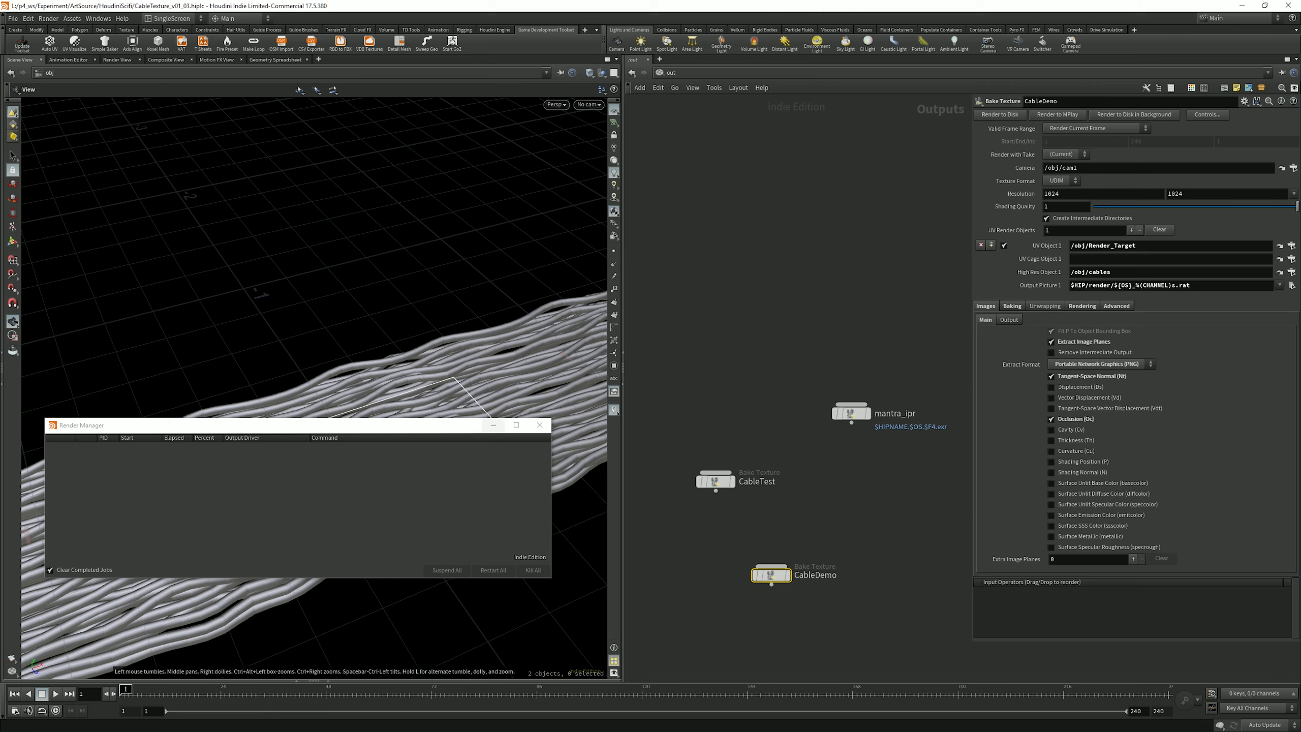
left_click(493, 425)
middle_click_drag(799, 502, 835, 453)
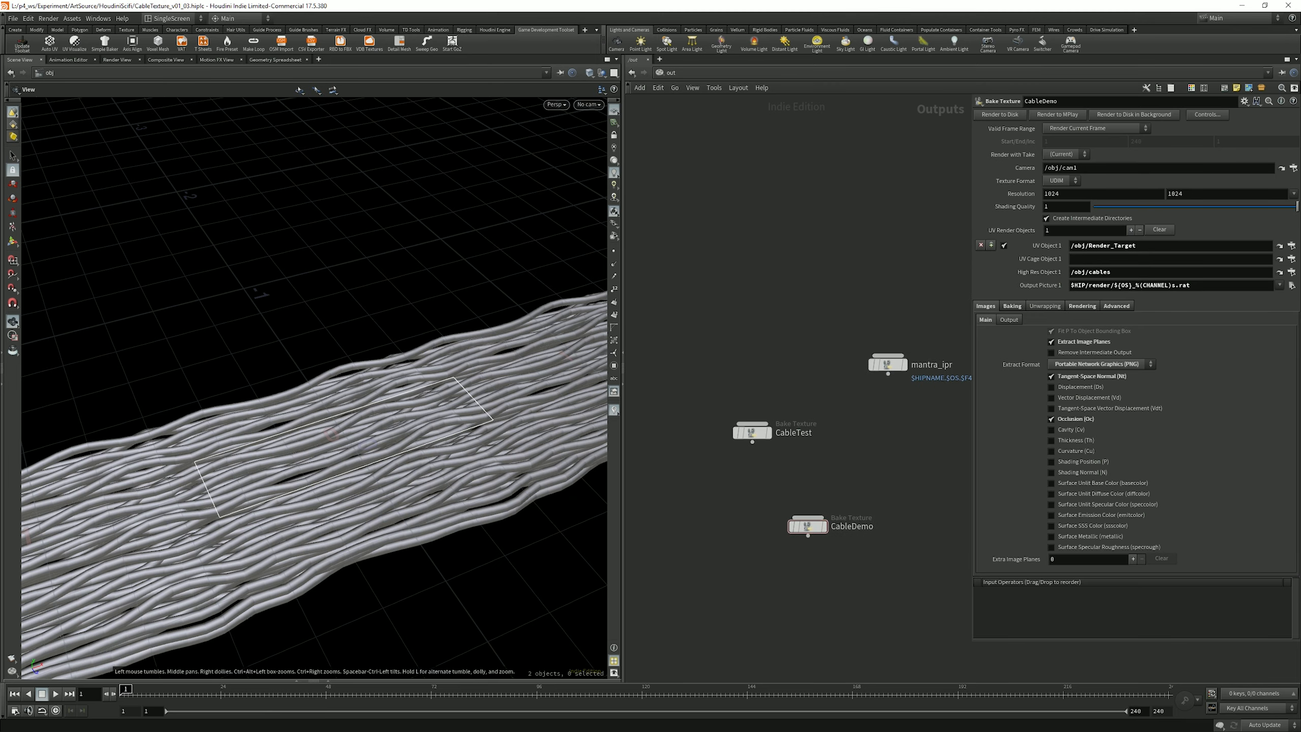
Step: Go to the object-level network and save its view as quickmark 1
key("1")
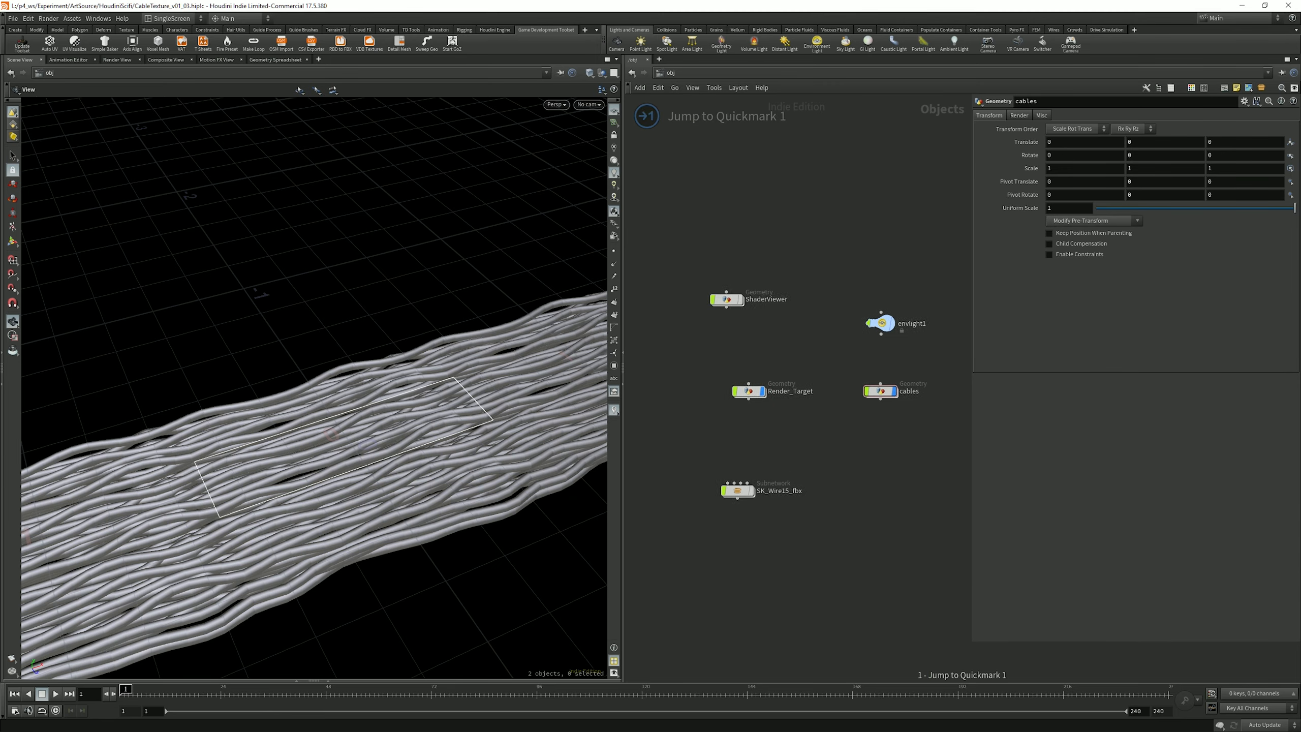
left_click_drag(686, 246, 947, 615)
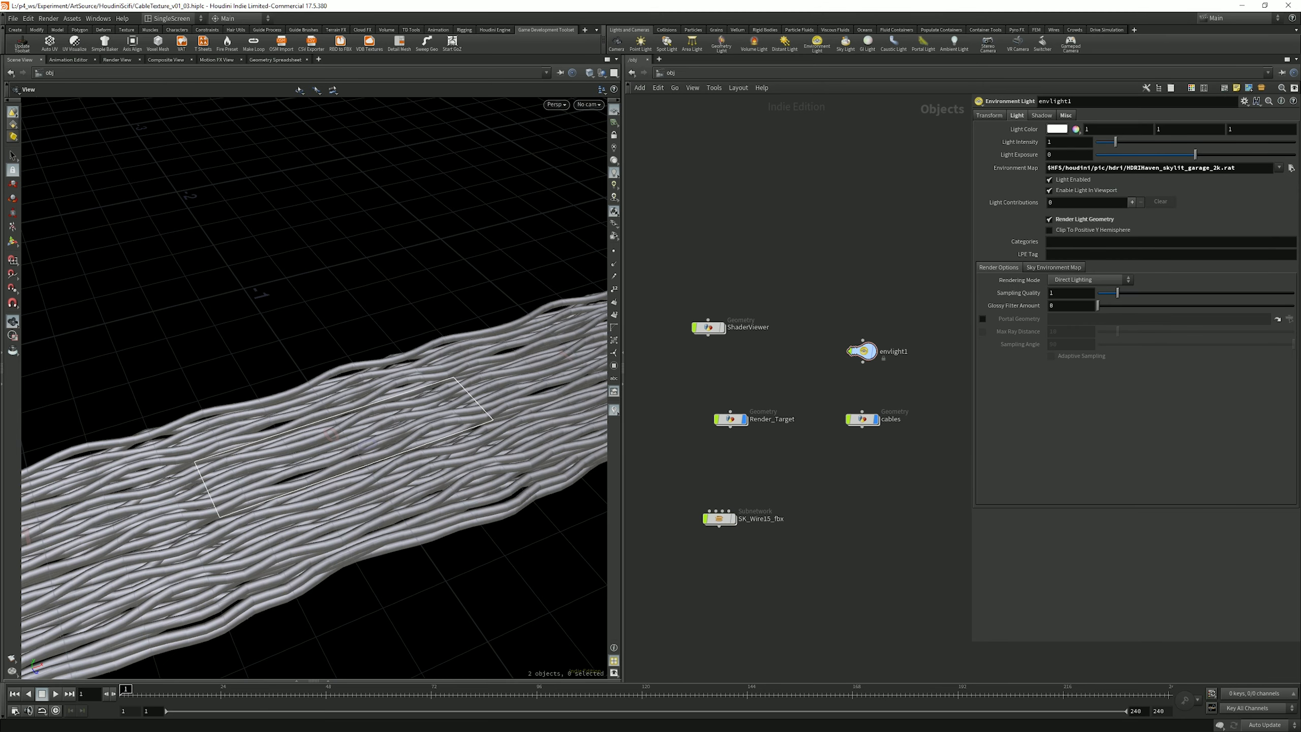
middle_click_drag(809, 451, 795, 467)
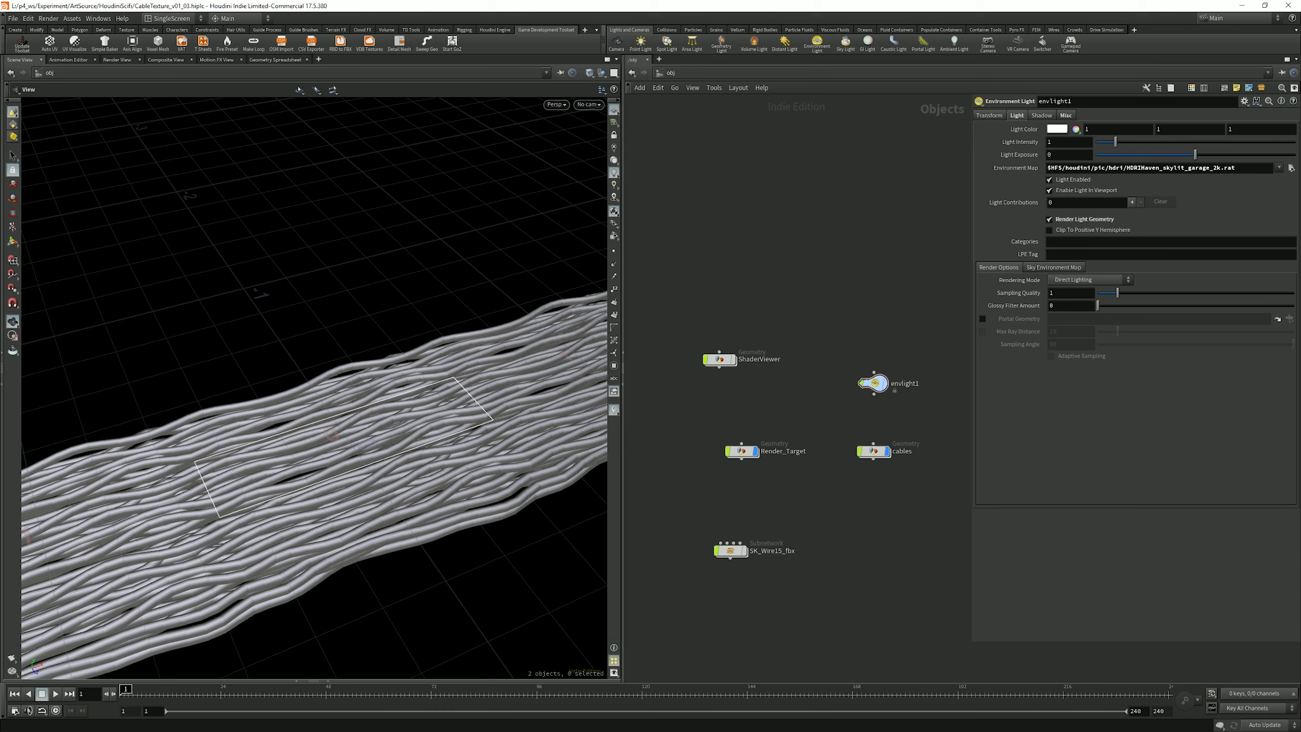
key("ctrl+1")
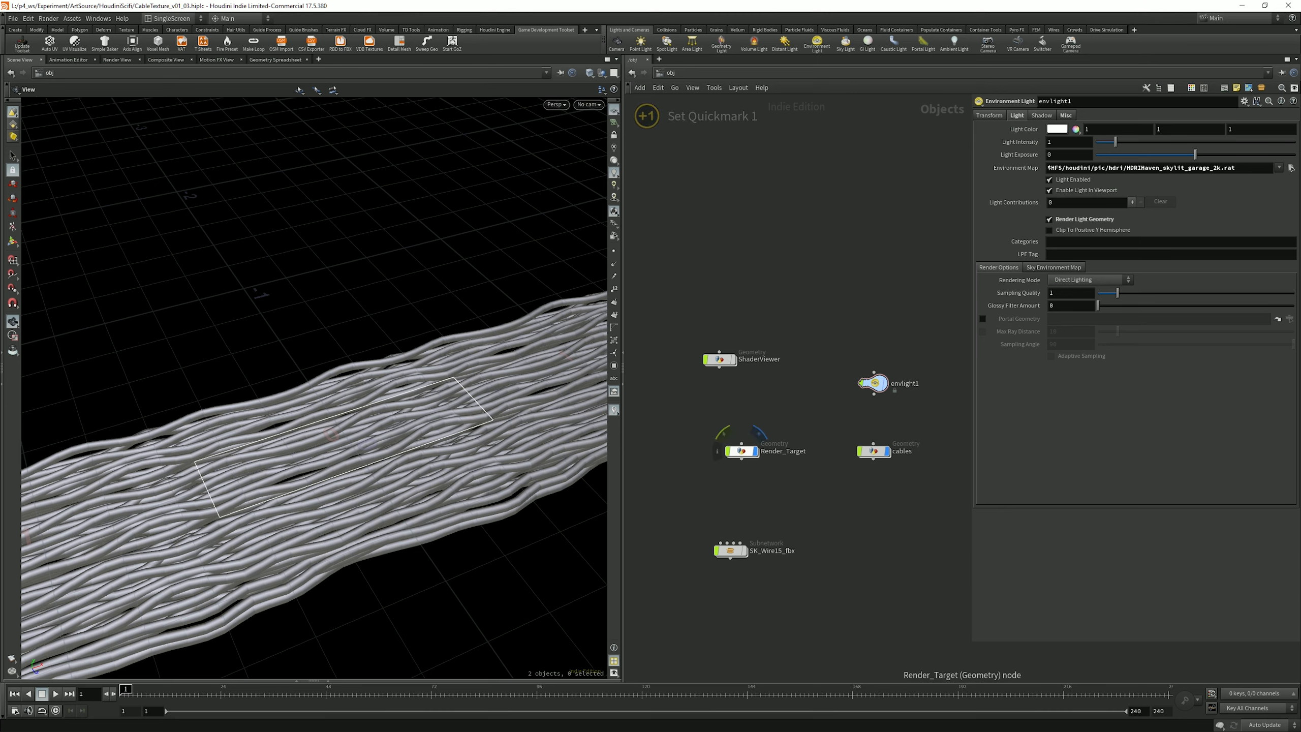
key("ctrl+1")
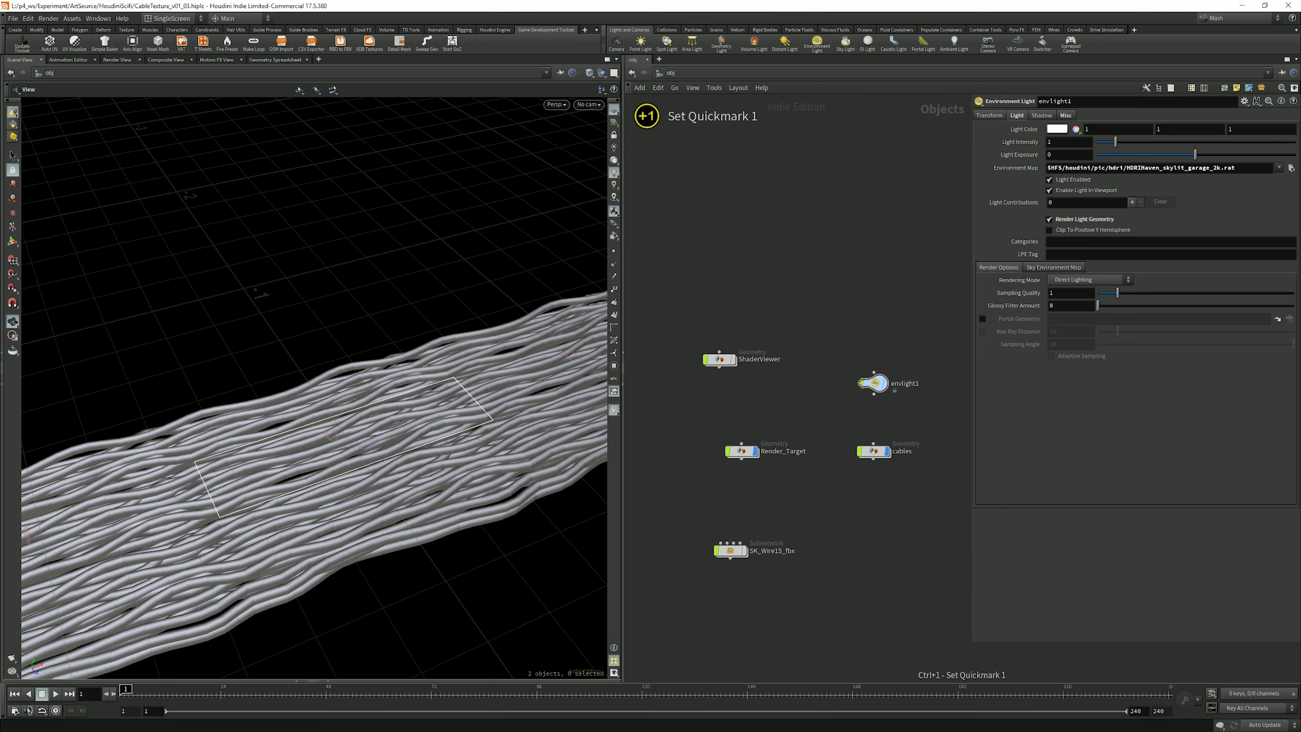
key("ctrl+1")
middle_click_drag(810, 451, 811, 435)
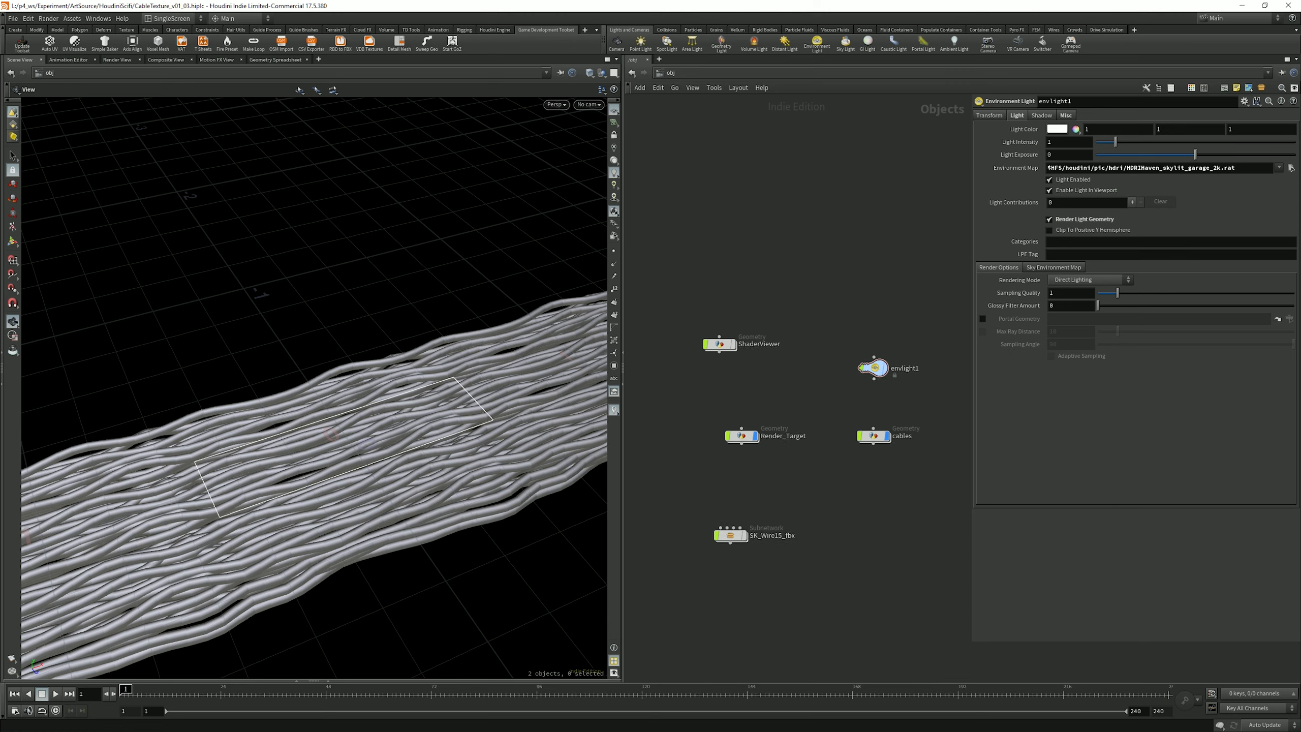
Step: Bookmark the output network as quickmark 3 and jump between it and quickmark 1
key("1")
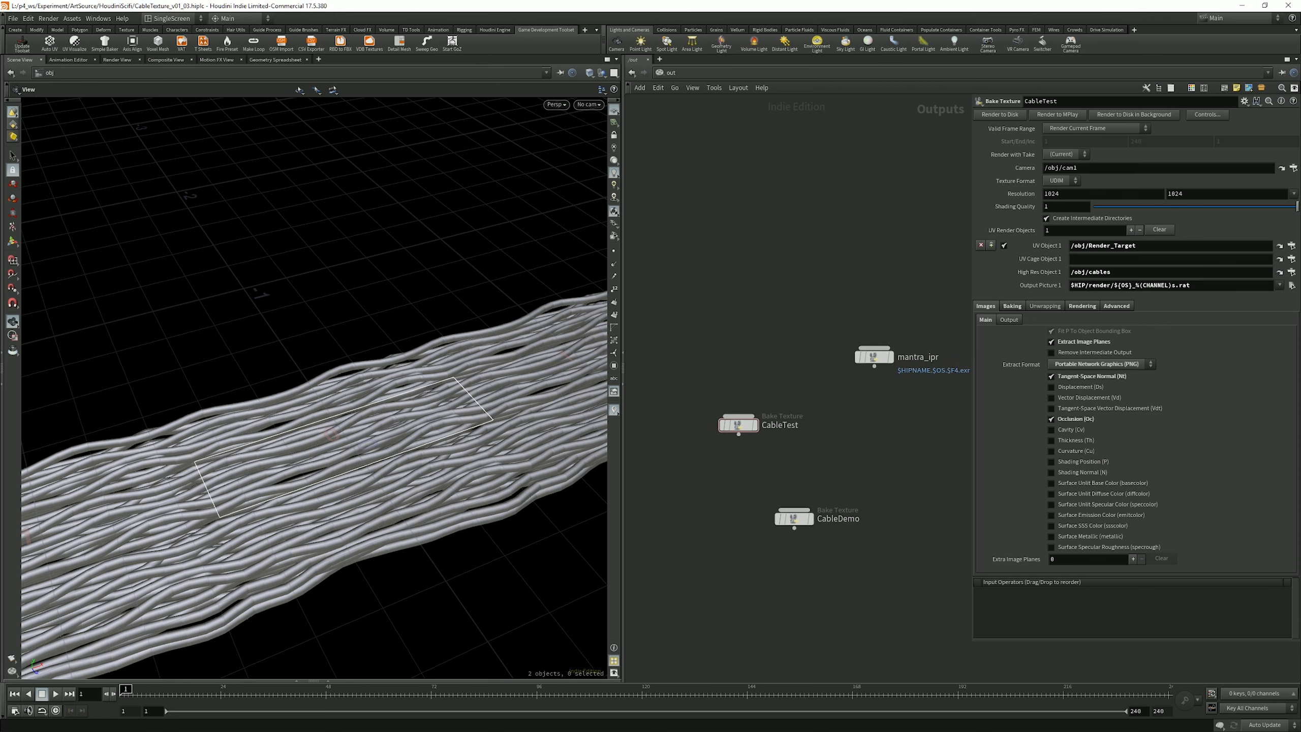
key("ctrl+1")
key("1")
key("1")
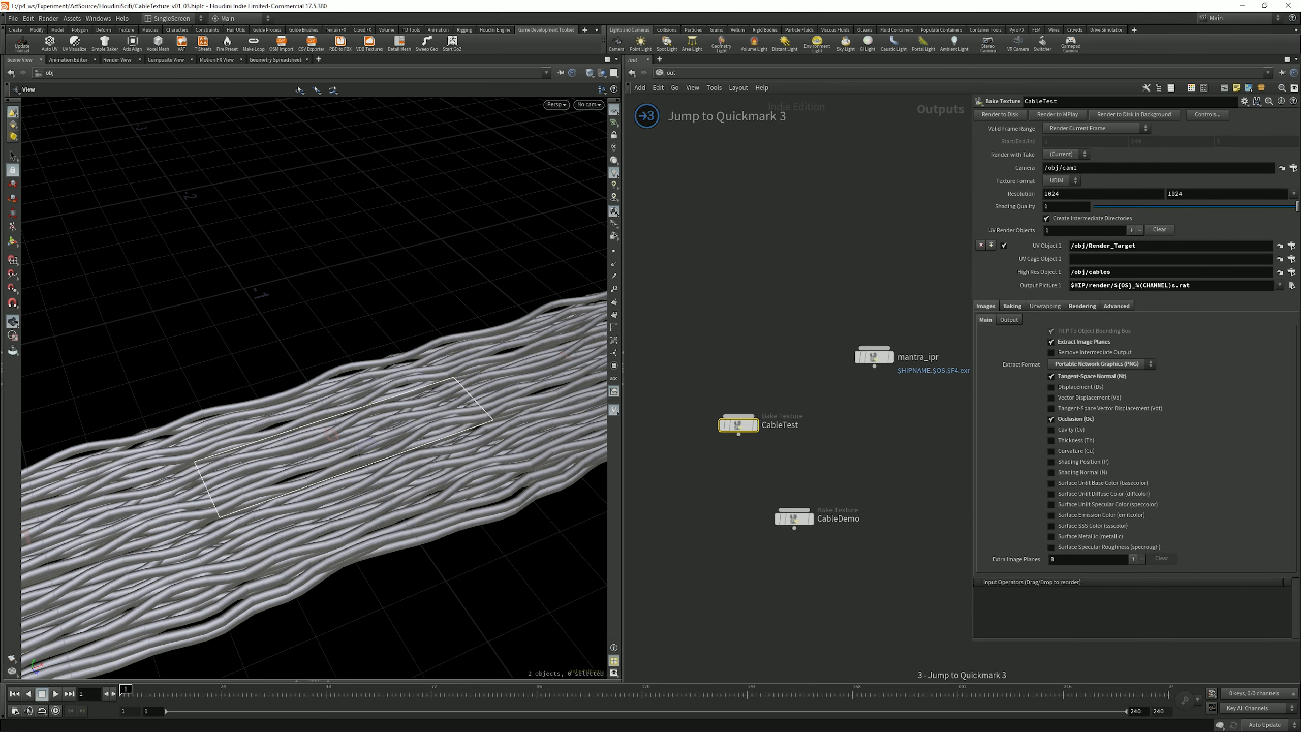
key("1")
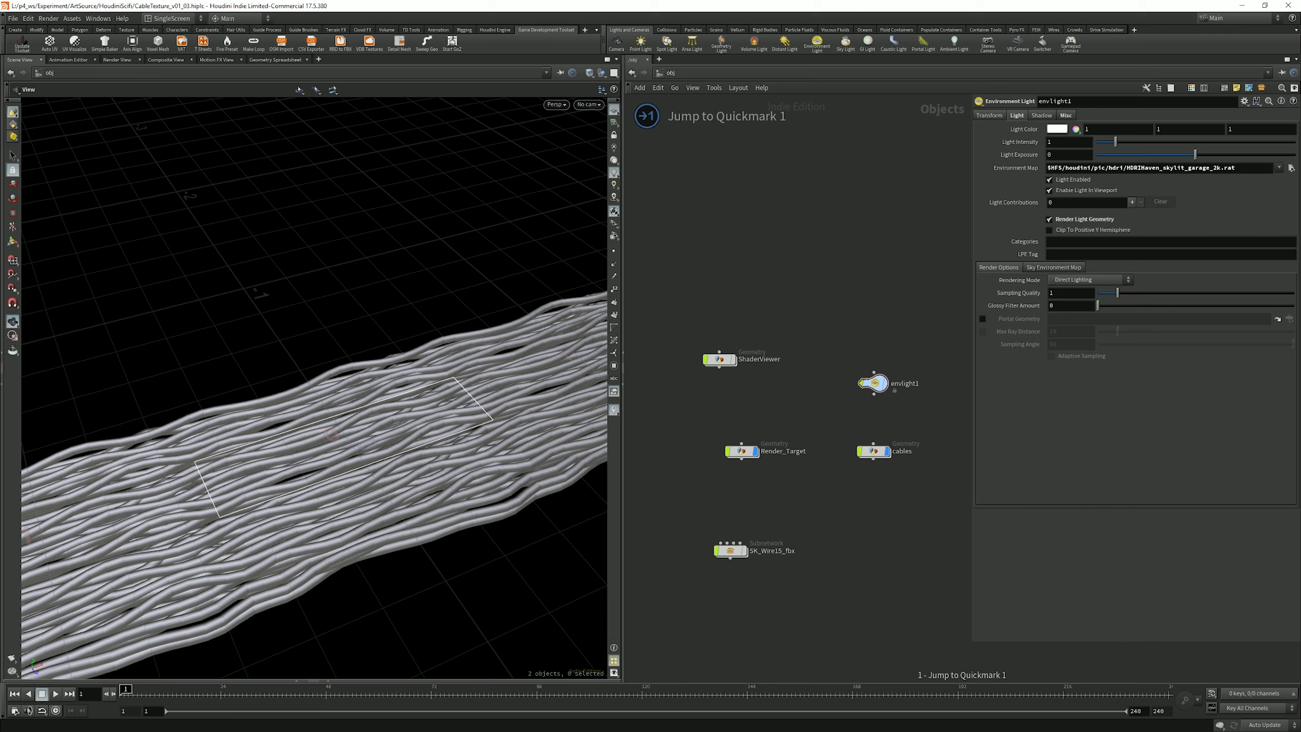
Step: Enter the cables network, display and select the findshortestpath1 node, and inspect its paths from several angles
double_click(848, 456)
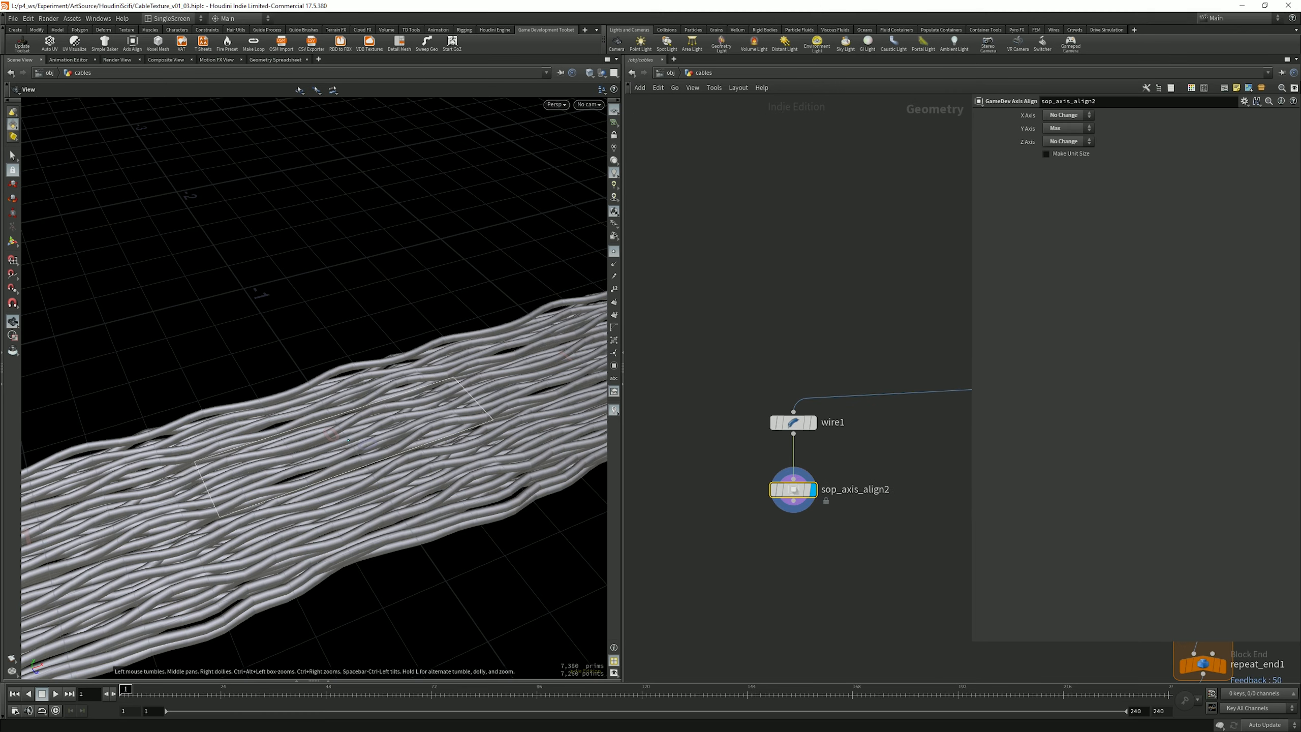
key("h")
middle_click_drag(697, 472, 734, 456)
scroll(765, 477, "up", 2)
scroll(765, 477, "down", 1)
left_click_drag(359, 358, 256, 359)
left_click_drag(319, 422, 359, 473)
middle_click_drag(819, 205, 754, 444)
scroll(820, 217, "up", 2)
scroll(843, 437, "down", 2)
scroll(782, 516, "up", 3)
left_click(778, 480)
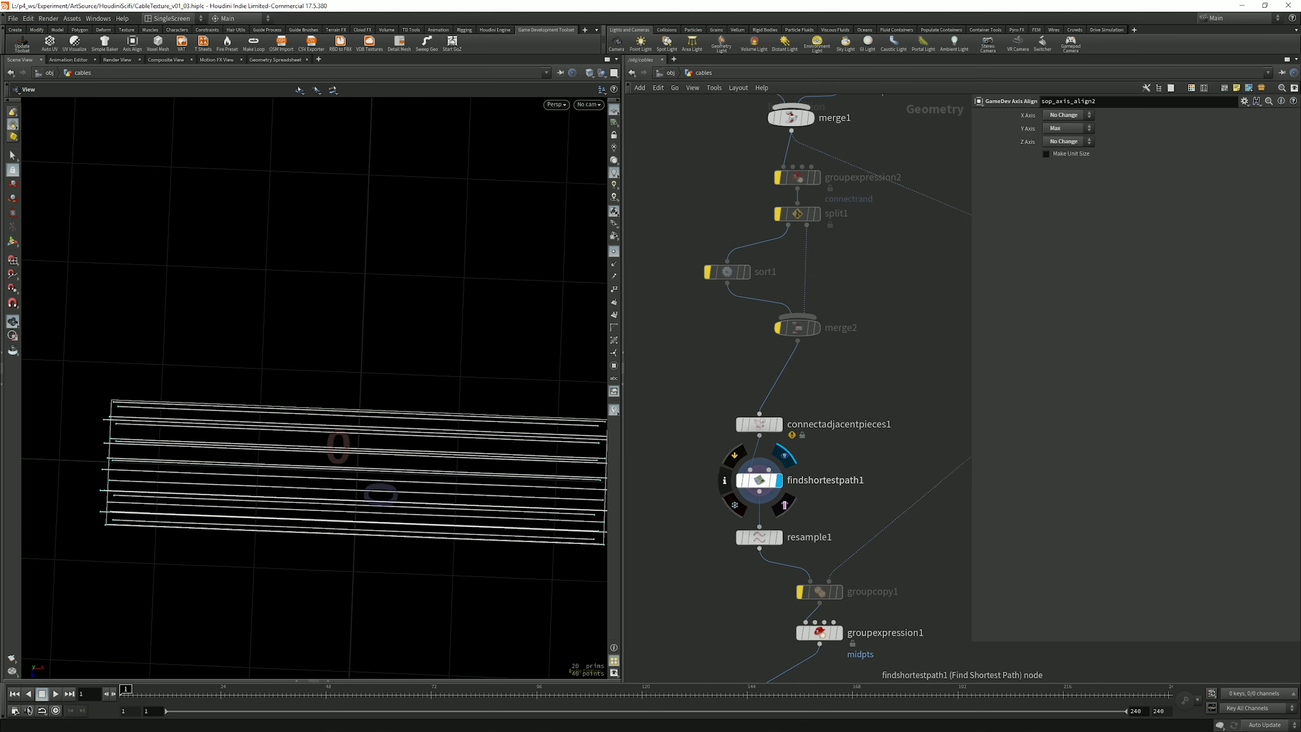
left_click(759, 480)
left_click_drag(372, 353, 372, 195)
mouse_move(307, 359)
left_mouse_down()
mouse_move(430, 348)
mouse_move(430, 210)
mouse_move(317, 205)
mouse_move(328, 359)
left_mouse_up()
middle_click_drag(870, 308, 803, 371)
left_click_drag(359, 384, 298, 400)
right_click_drag(297, 399, 231, 400)
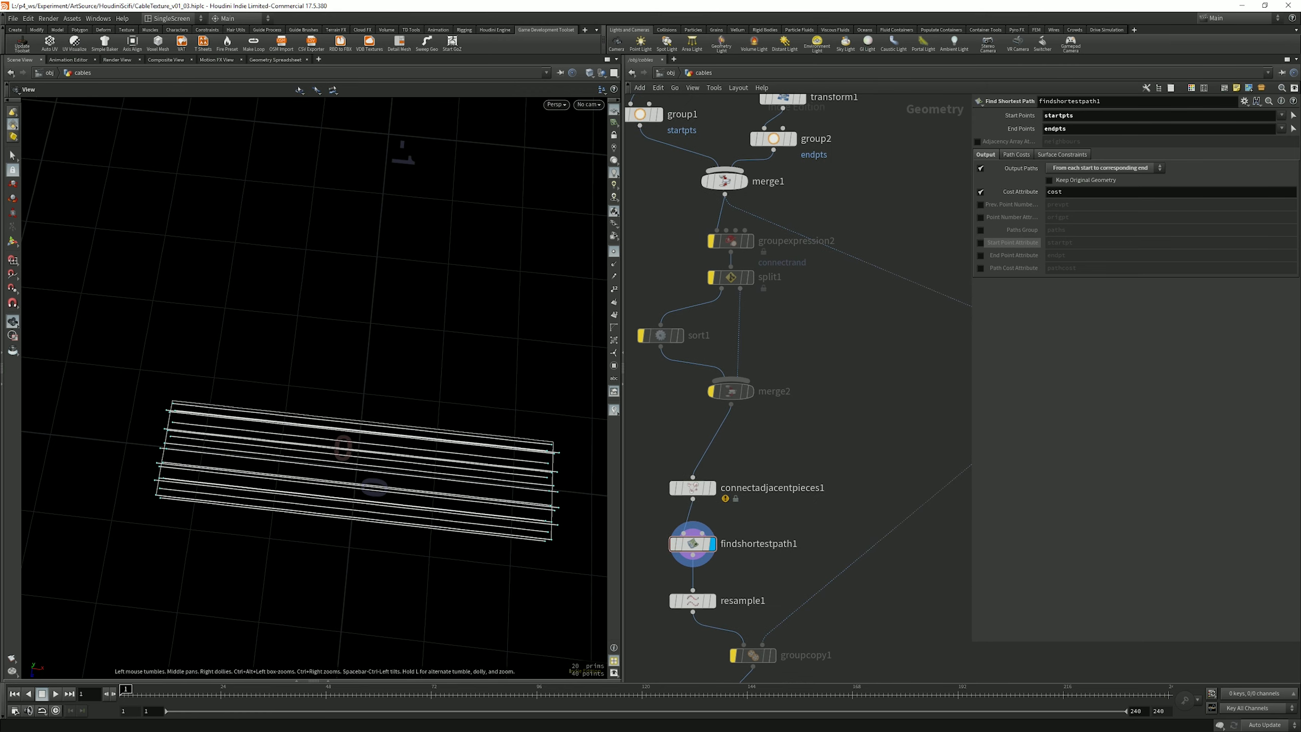
left_click_drag(231, 400, 269, 398)
Step: Re-enable the bypassed attribrandomize1 node below scatter1 and display its scattered points
middle_click_drag(819, 358, 845, 409)
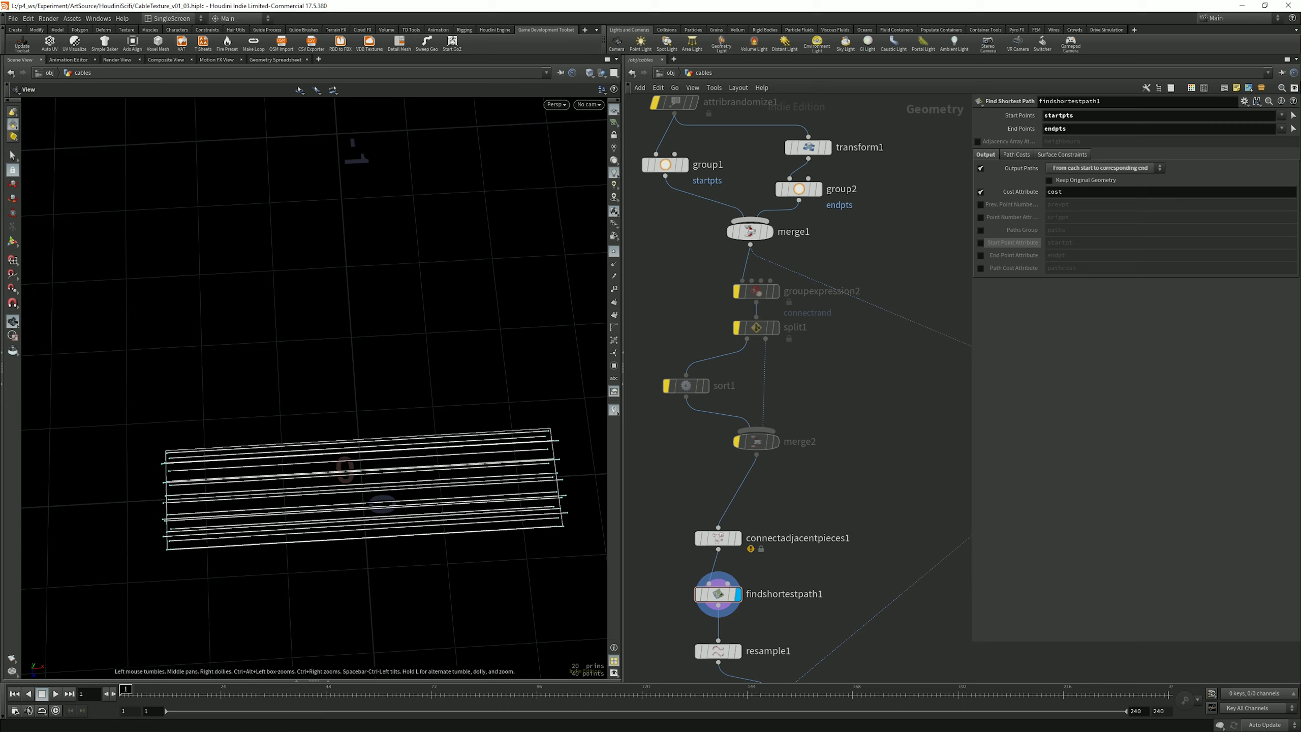
middle_click_drag(820, 359, 823, 527)
scroll(817, 469, "down", 3)
middle_click_drag(817, 469, 850, 446)
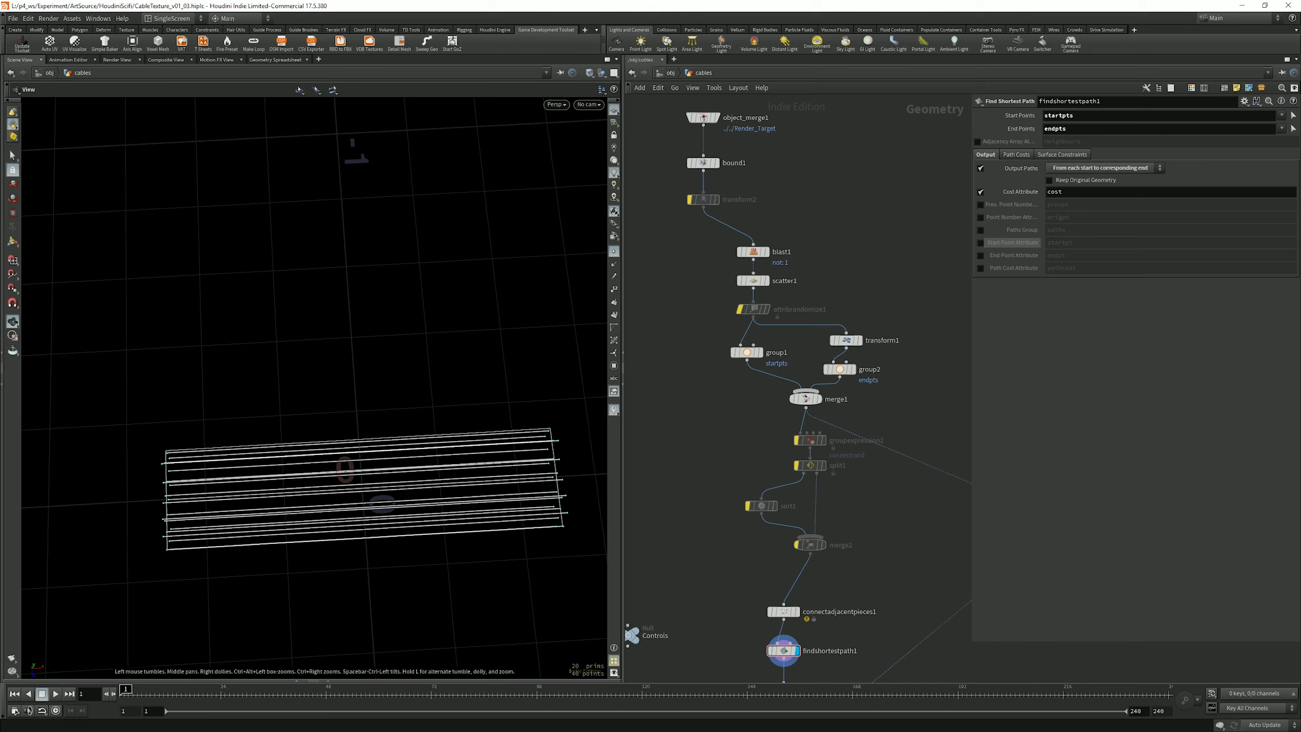
scroll(778, 323, "up", 3)
middle_click_drag(778, 323, 784, 354)
left_click(720, 319)
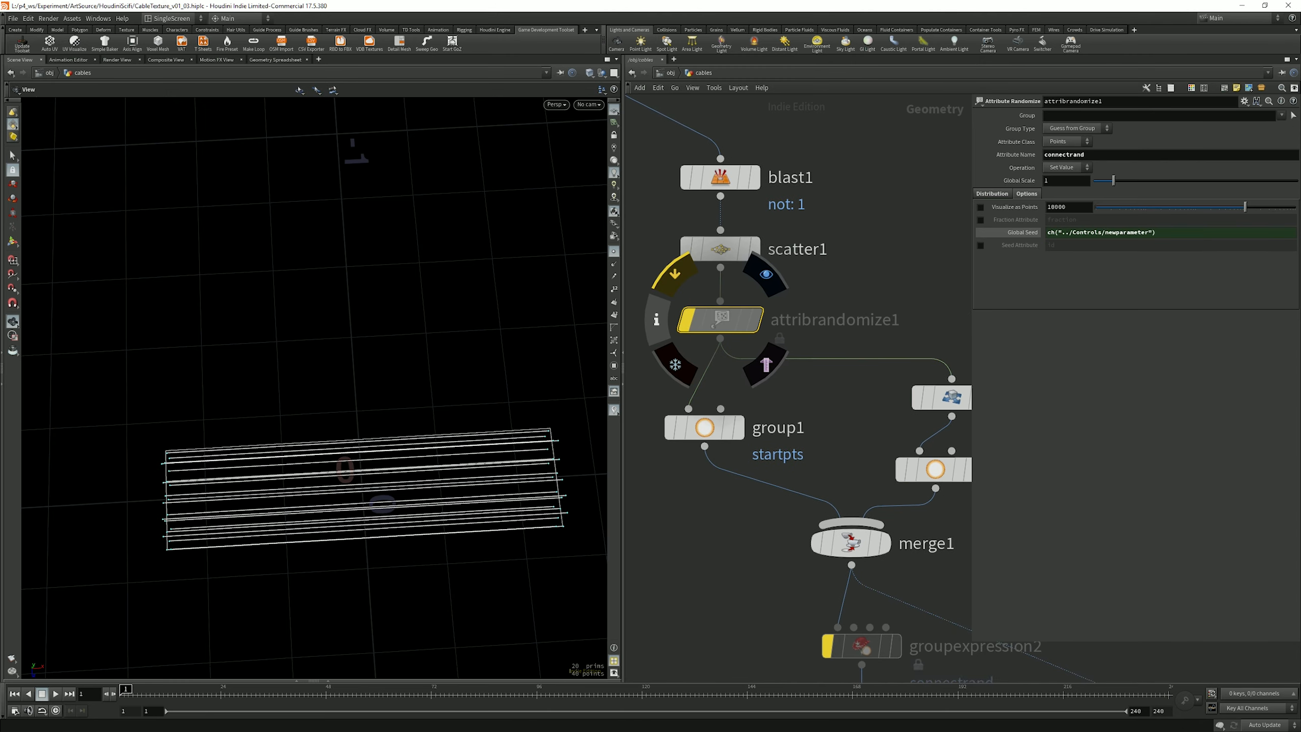
left_click(674, 273)
left_click(765, 274)
left_click_drag(317, 421, 397, 341)
middle_click_drag(507, 431, 379, 415)
scroll(380, 416, "up", 3)
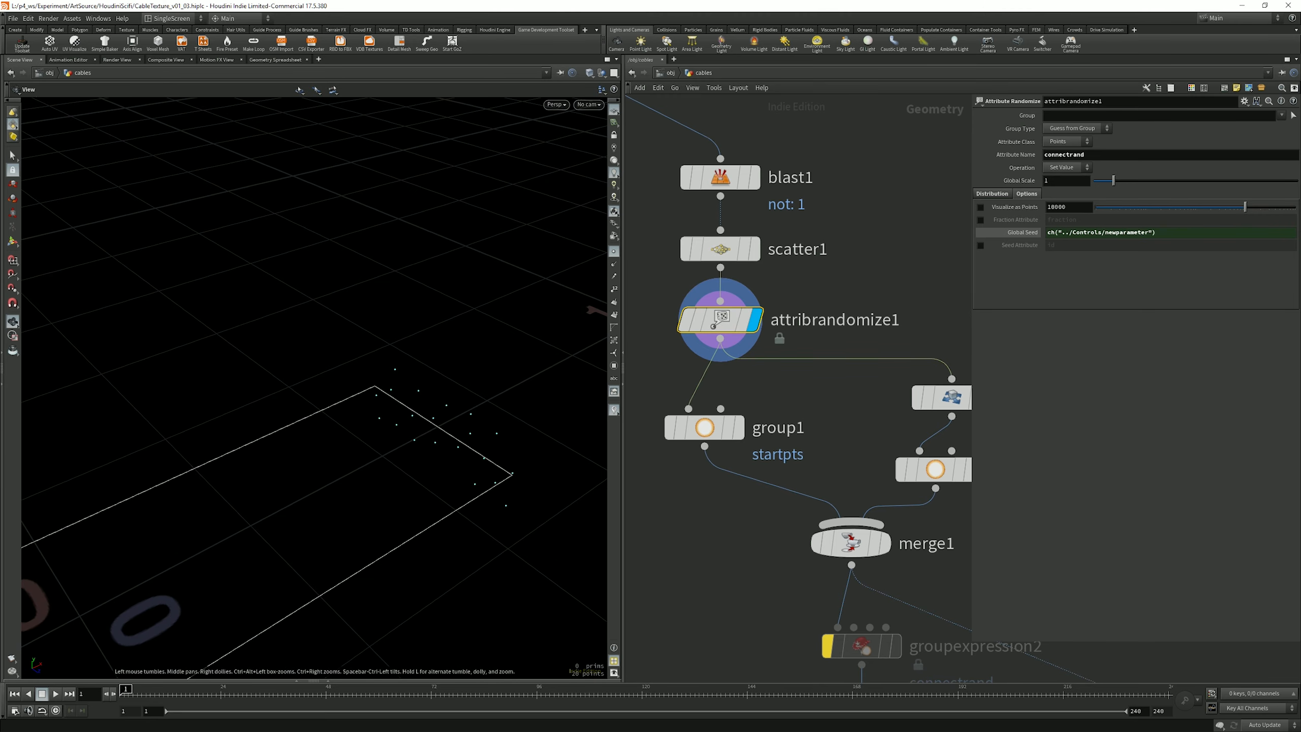
middle_click_drag(850, 328, 861, 353)
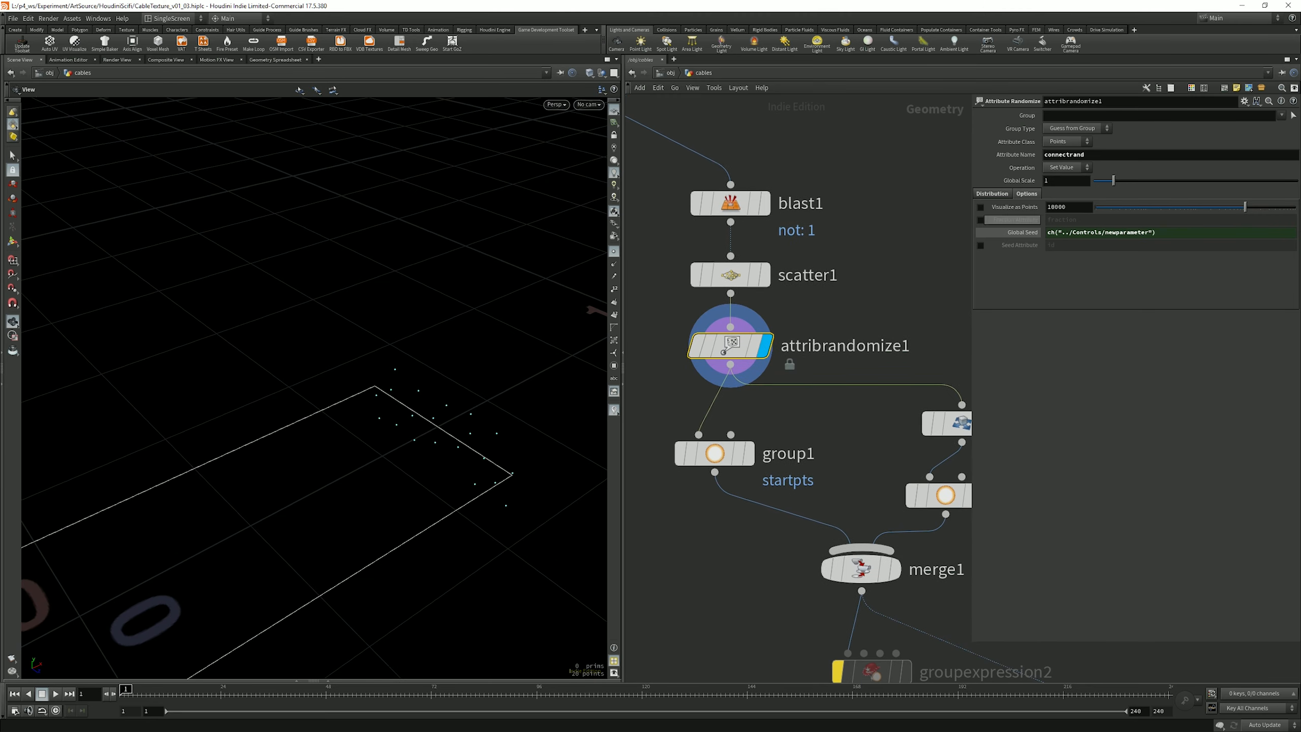
Step: Review the distribution settings of attribrandomize1 and the available distribution types, keeping Custom Discrete
left_click(990, 193)
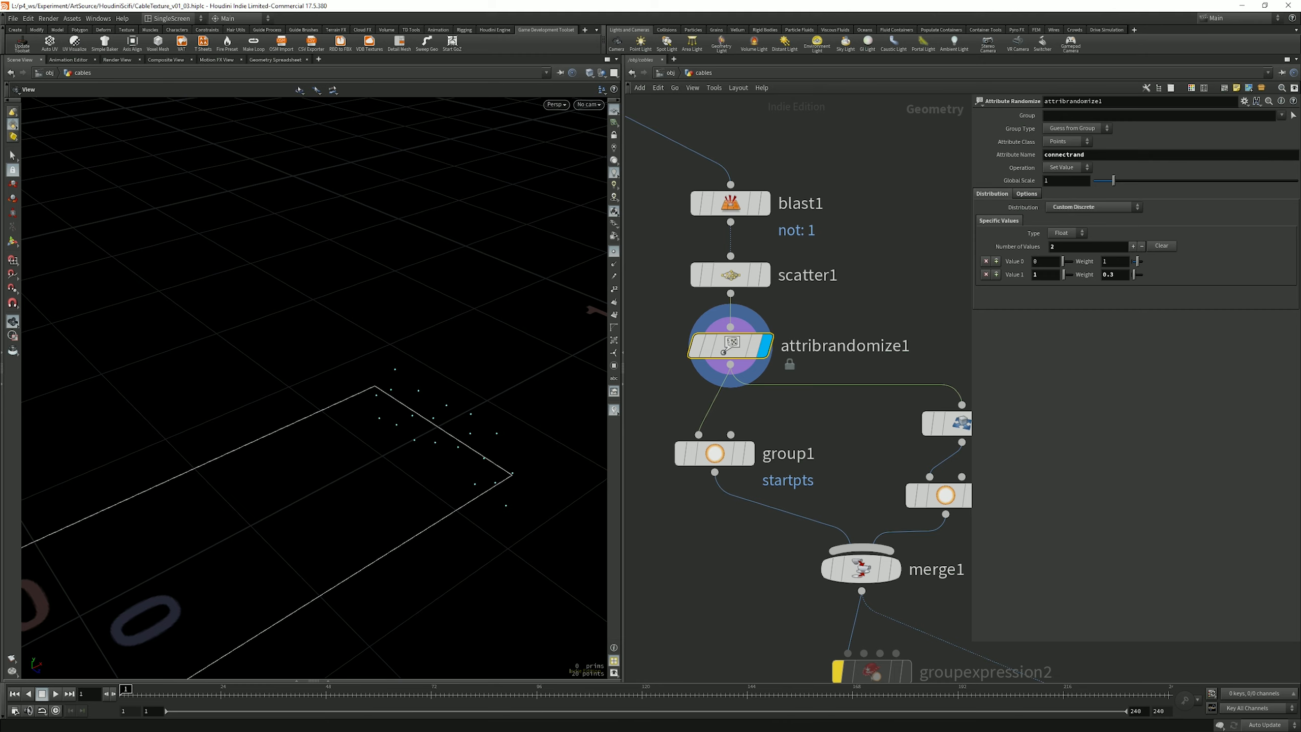
middle_click_drag(870, 307, 908, 283)
left_click(1093, 206)
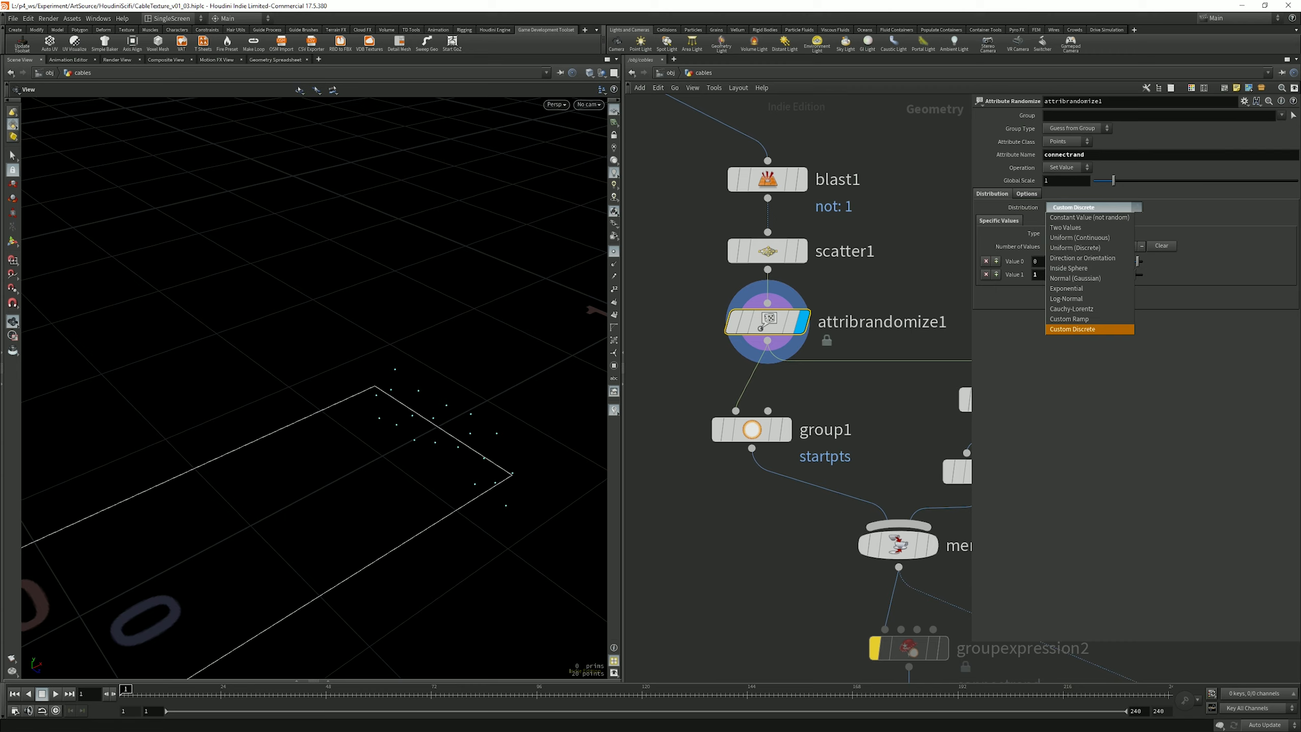
key("Escape")
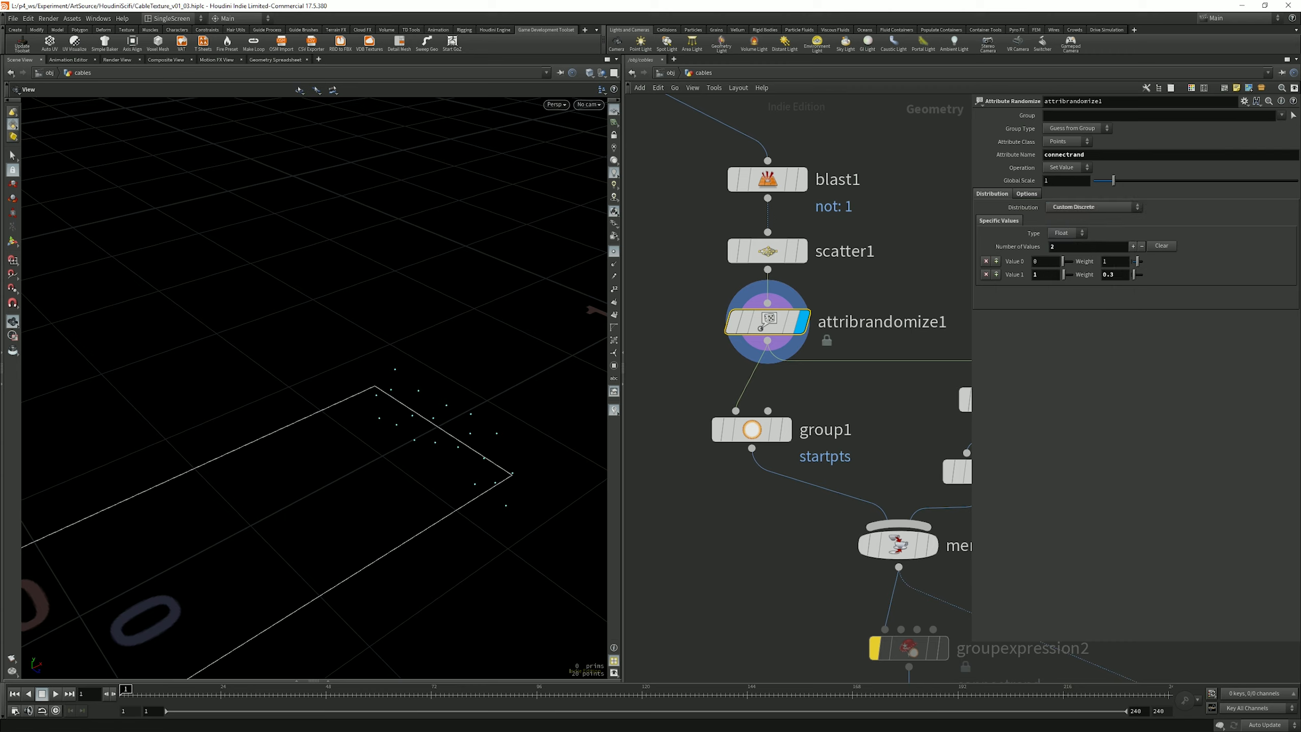
Step: Try adding further entries to the custom discrete value list, and remove them again to leave two values
left_click(1132, 246)
left_click(1132, 246)
left_click(1132, 246)
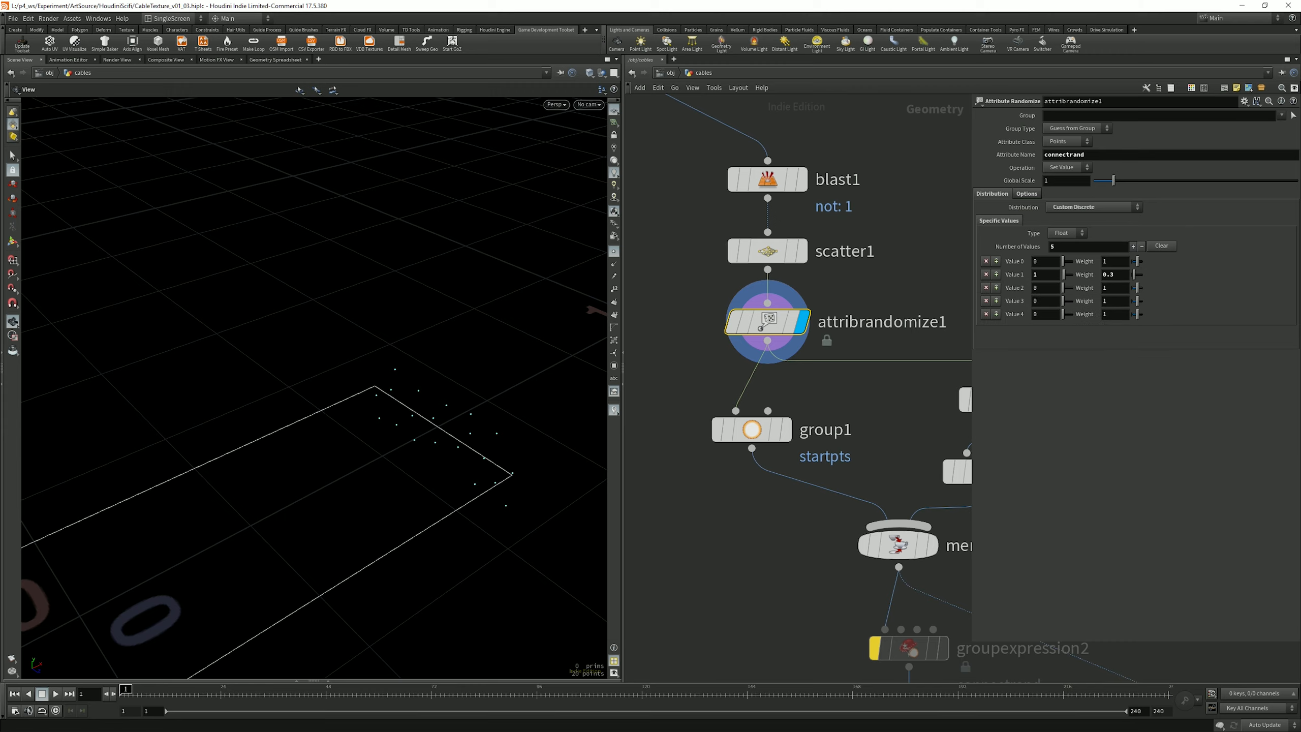
left_click(1132, 246)
left_click(1132, 246)
left_click(1132, 245)
left_click(1141, 246)
left_click(1141, 245)
left_click(1141, 246)
left_click(1141, 246)
left_click(1141, 245)
left_click(1141, 246)
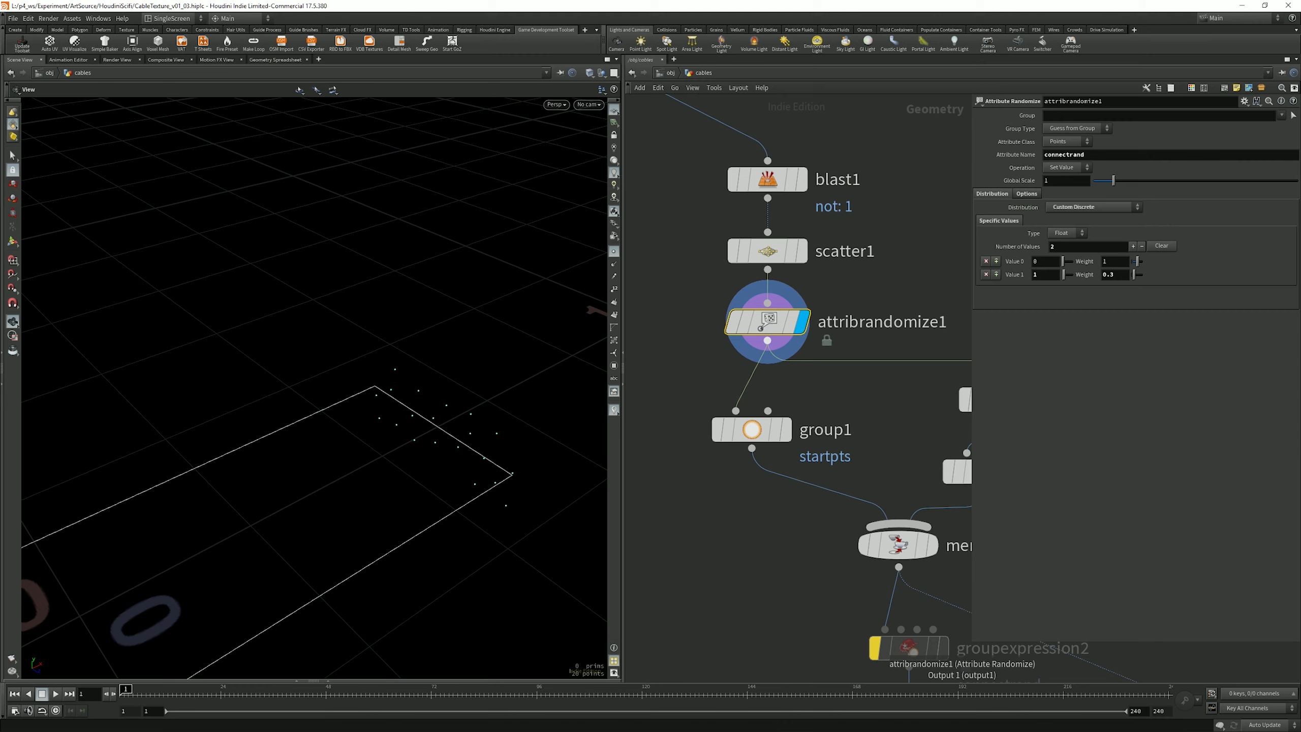
Step: Link Value 0's weight to Value 1's weight by a relative reference, with the expression 1-ch("weight1")
middle_click_drag(870, 389, 830, 417)
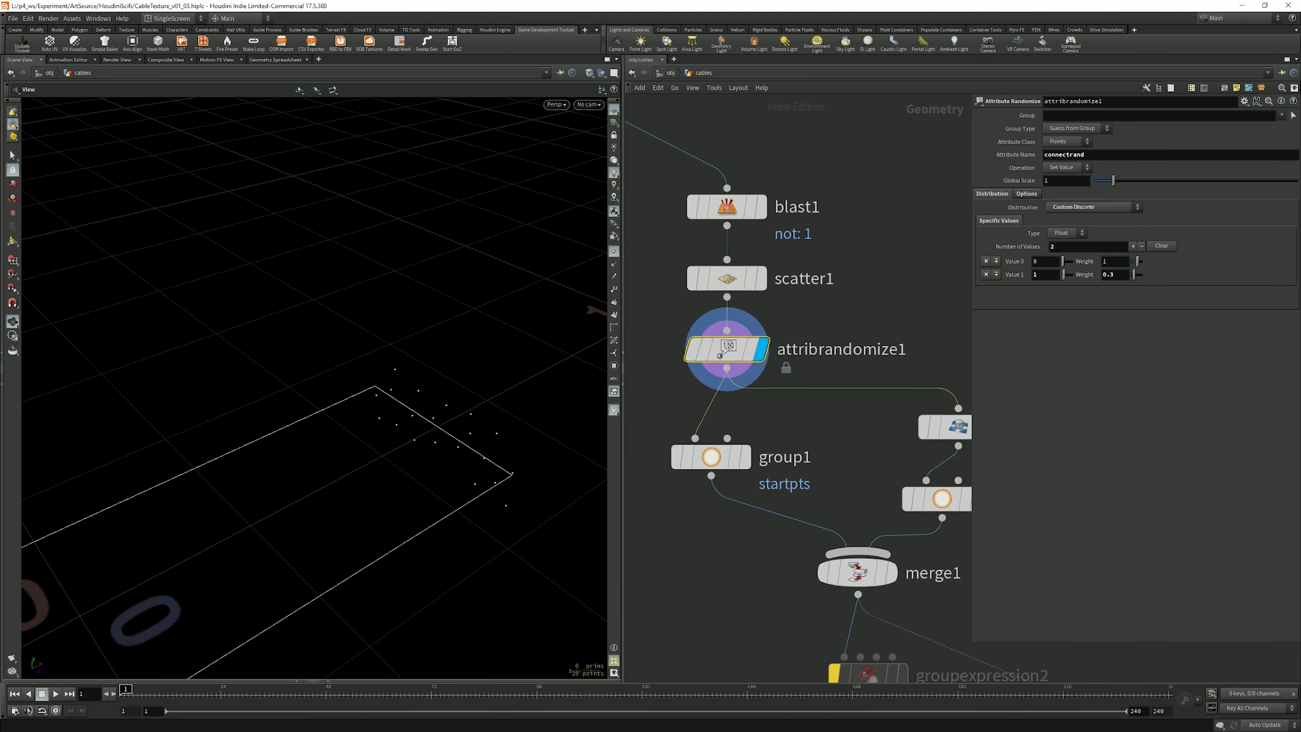
left_click(1115, 275)
left_click(1044, 261)
left_click(1115, 275)
right_click(1117, 276)
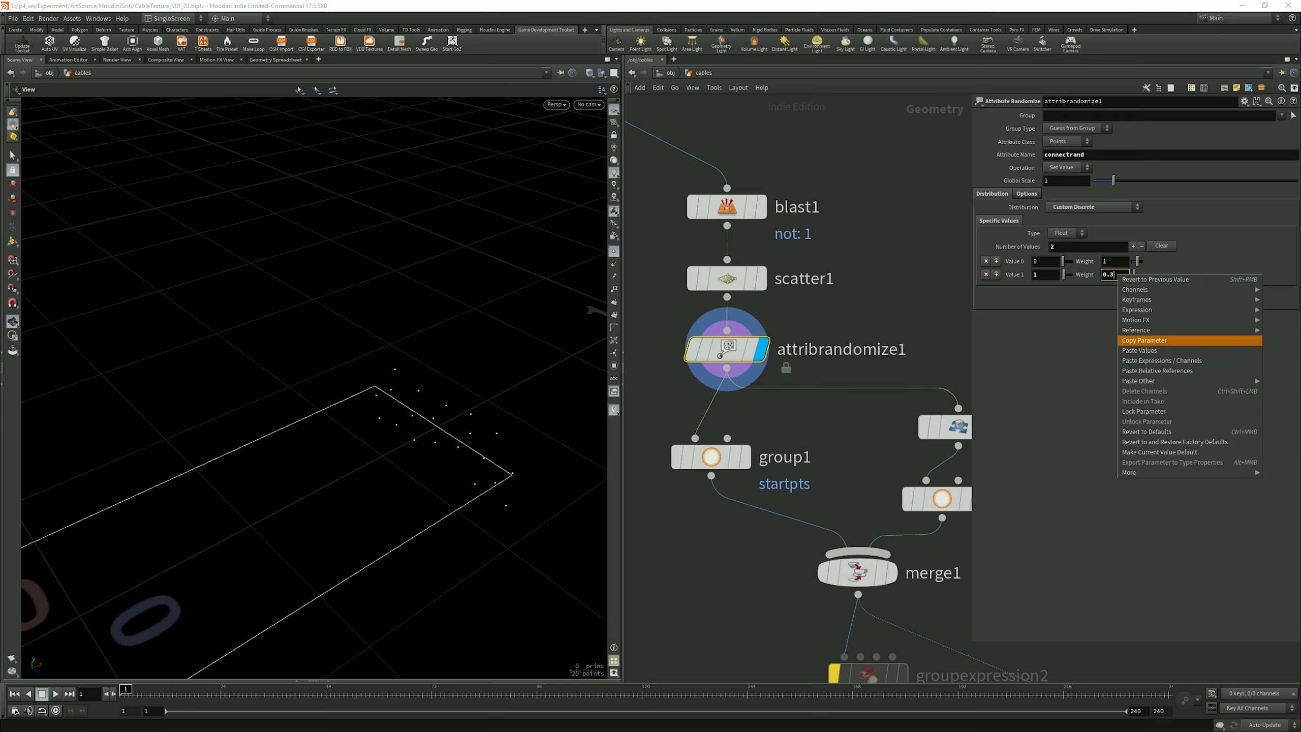
left_click(1144, 340)
right_click(1115, 260)
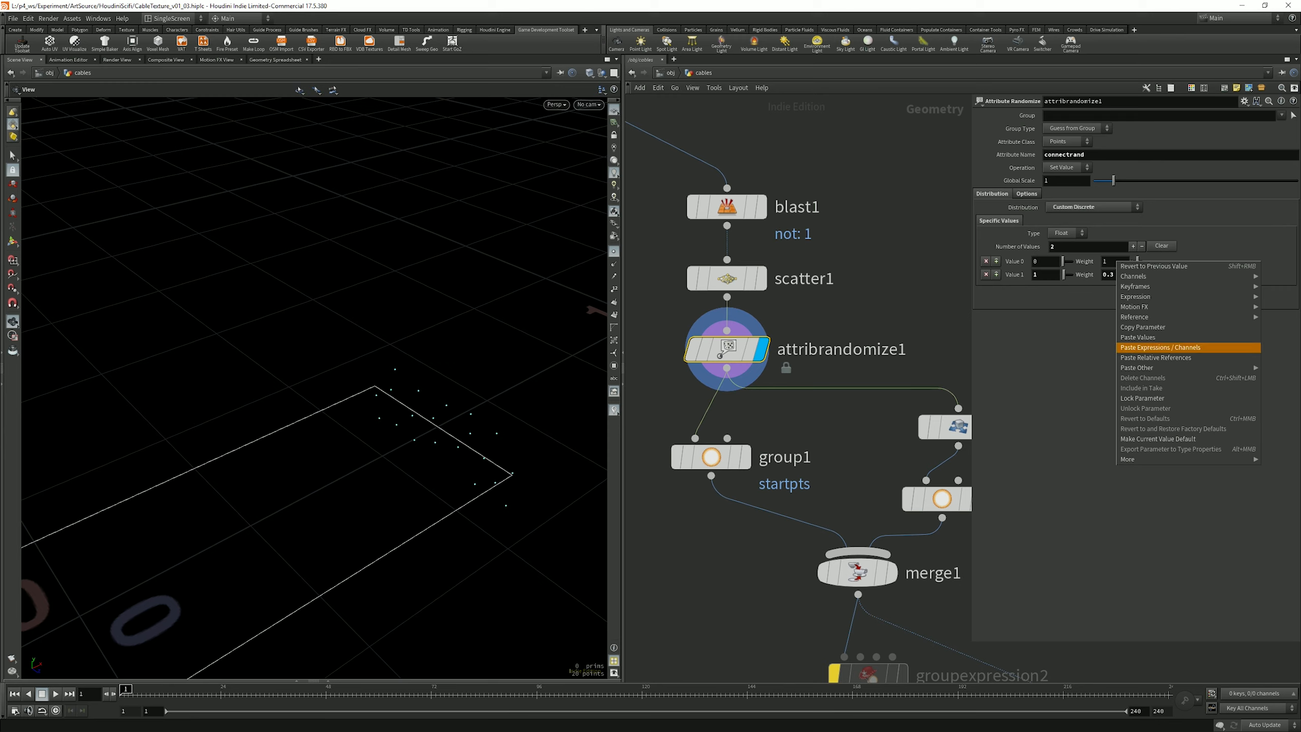
left_click(1155, 357)
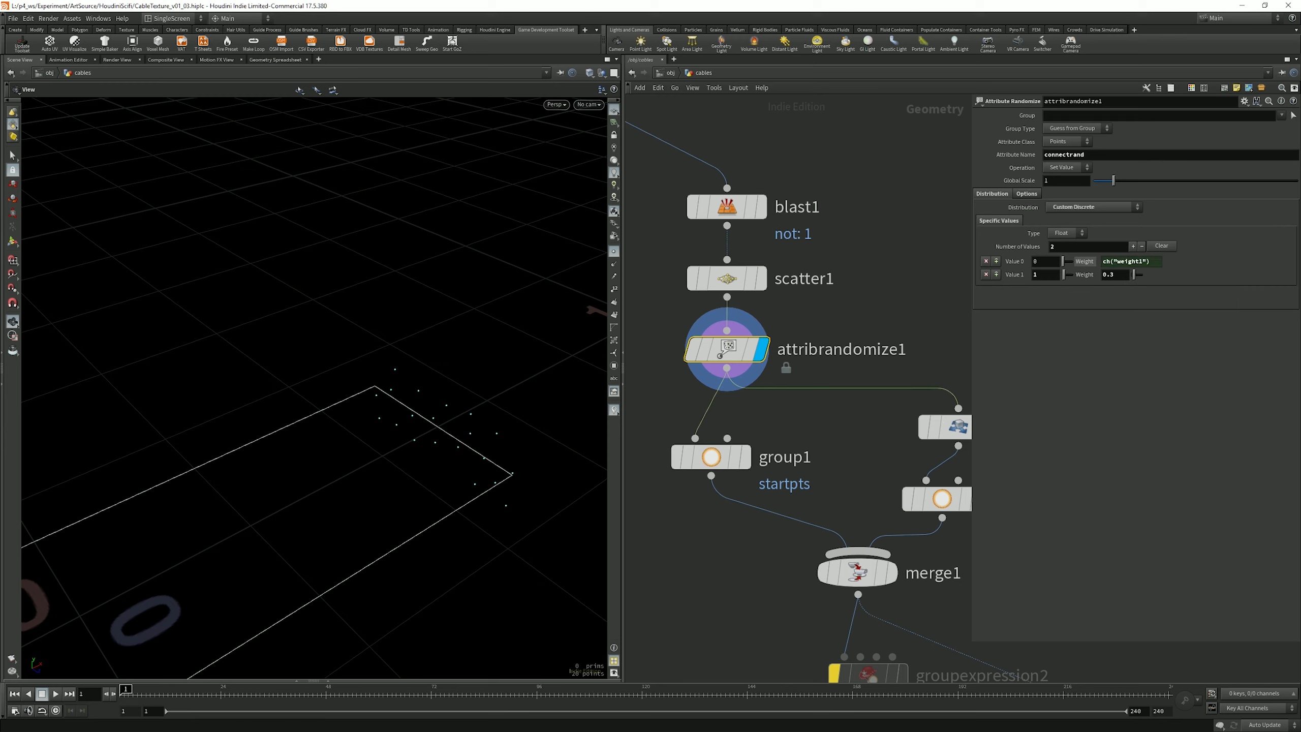
left_click(1103, 260)
type("1-")
key("Return")
left_click(1084, 261)
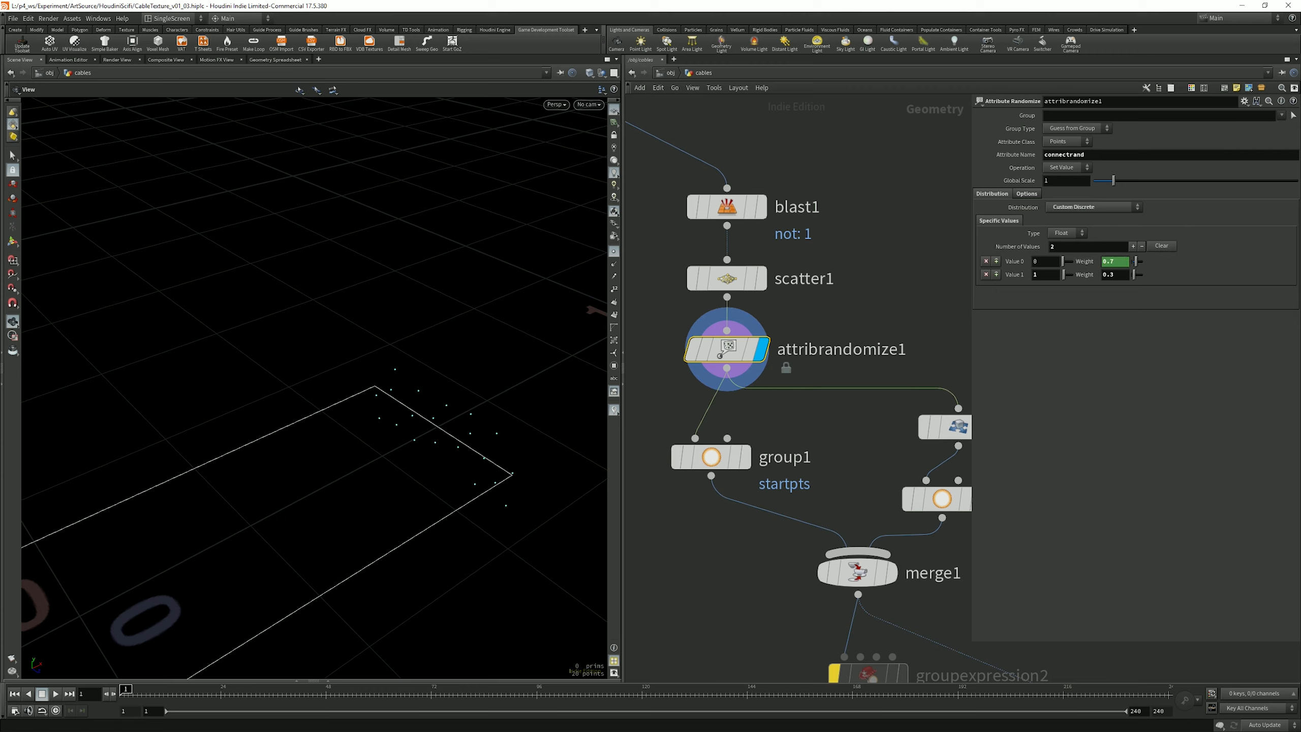
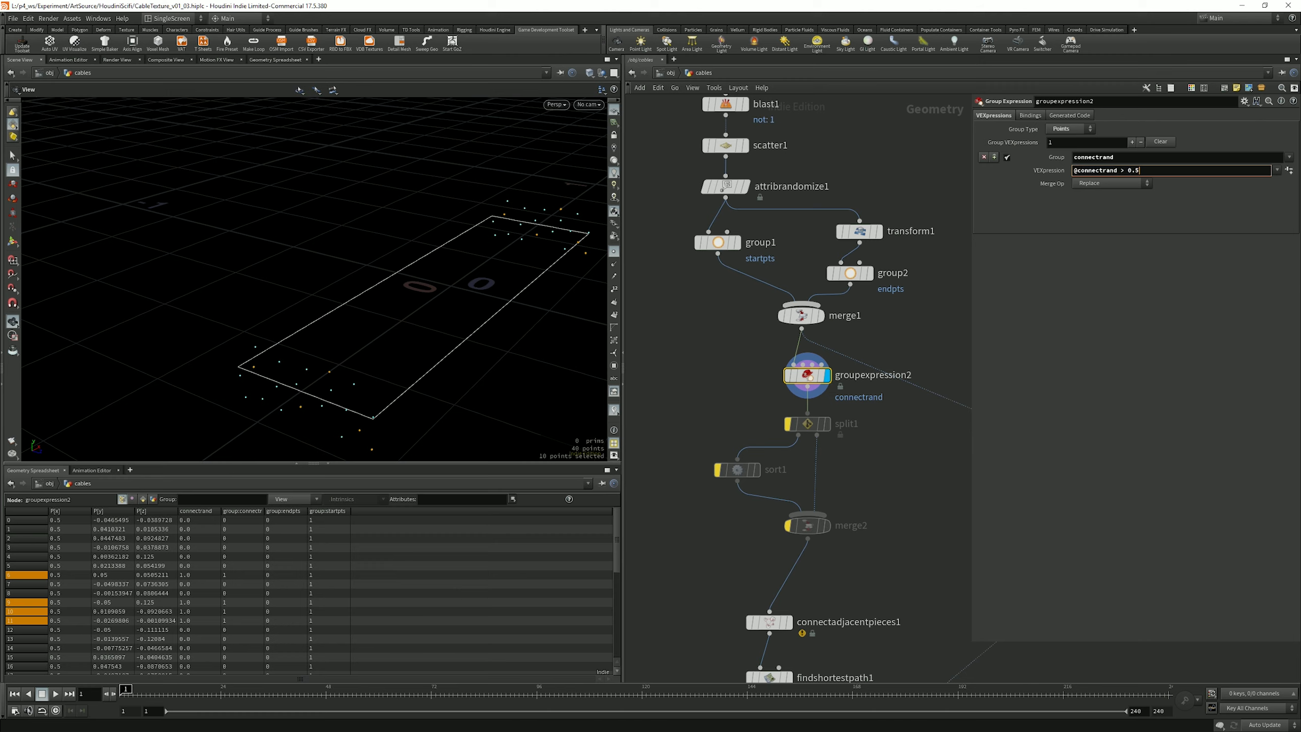
Step: Open the viewport group list for groupexpression2 and show its point groups and points in the scene view
middle_click_drag(876, 274, 851, 320)
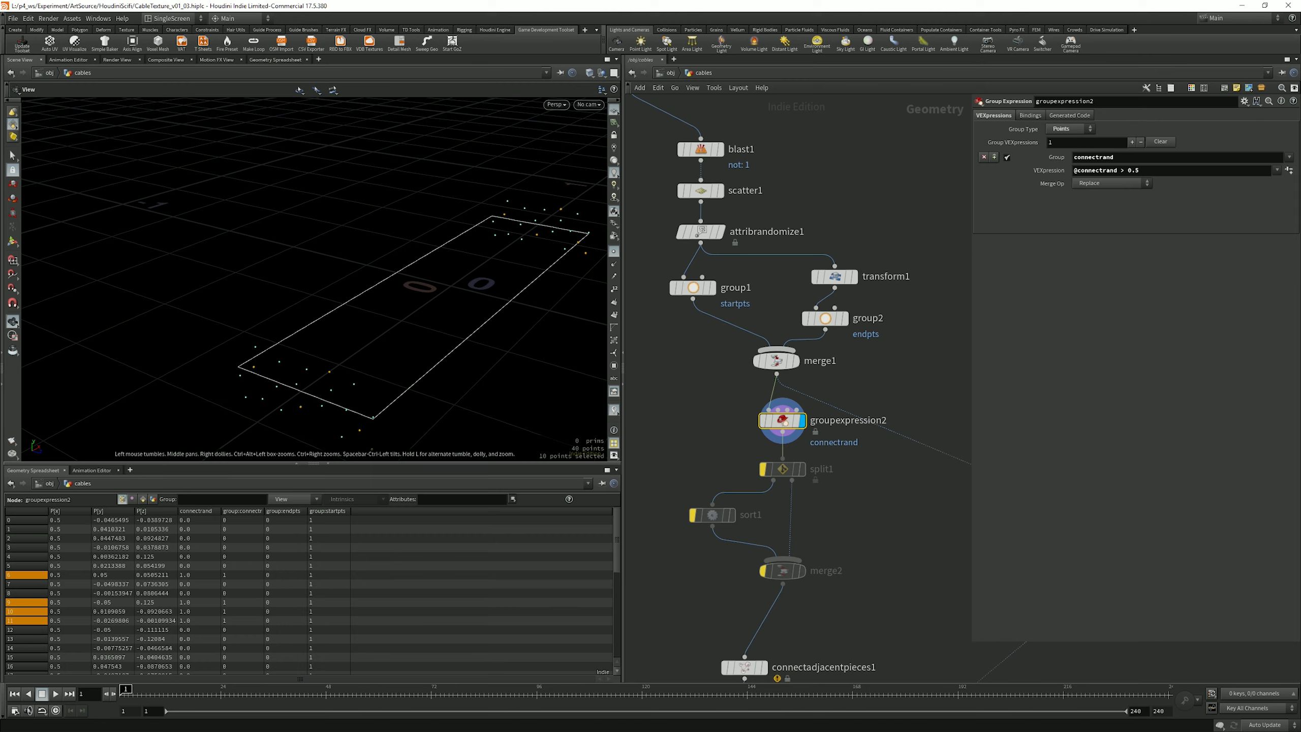
left_click(613, 365)
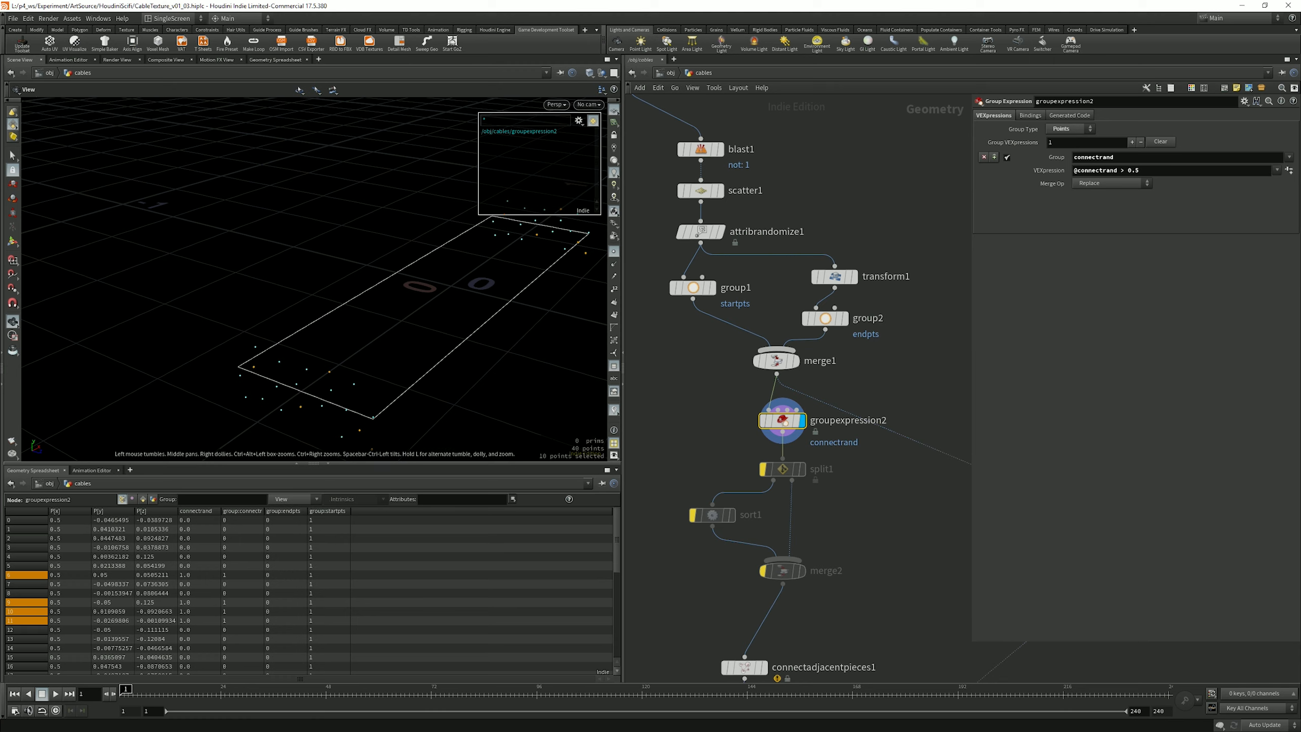
right_click(13, 124)
left_click(30, 129)
left_click_drag(317, 318, 291, 328)
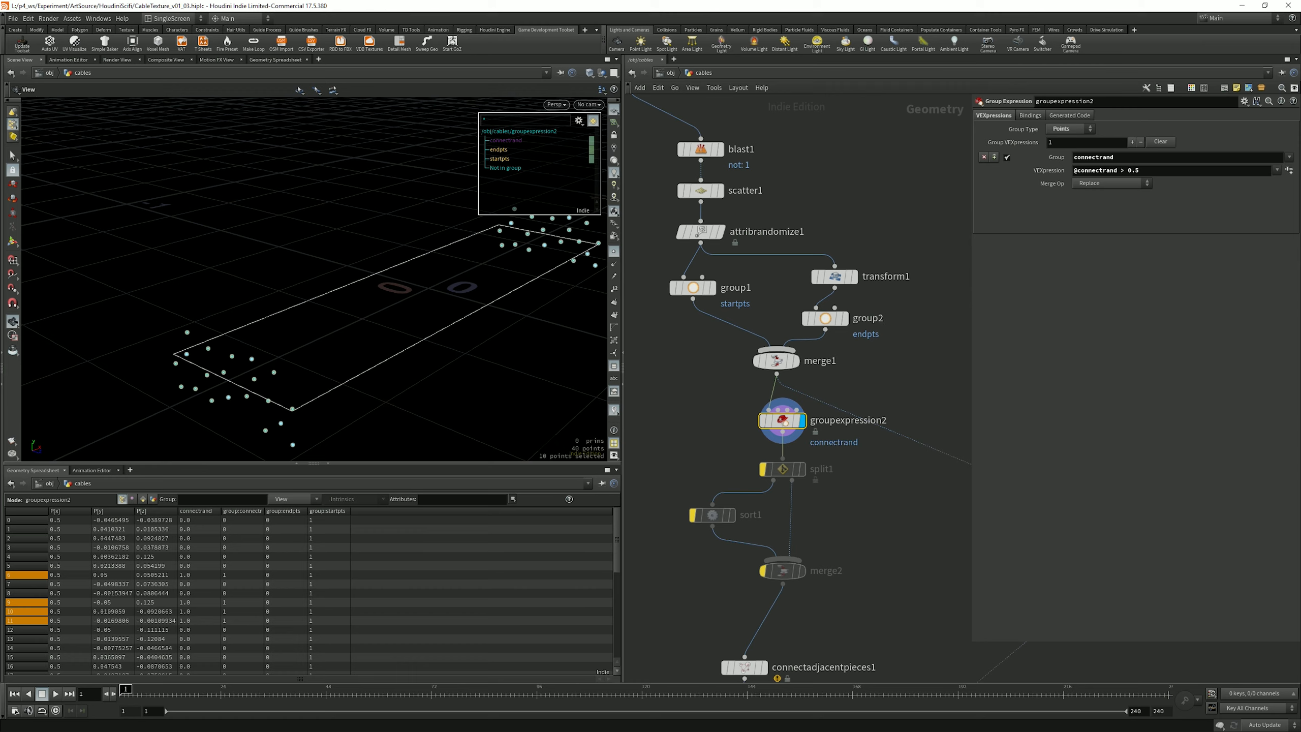
middle_click_drag(394, 287, 266, 342)
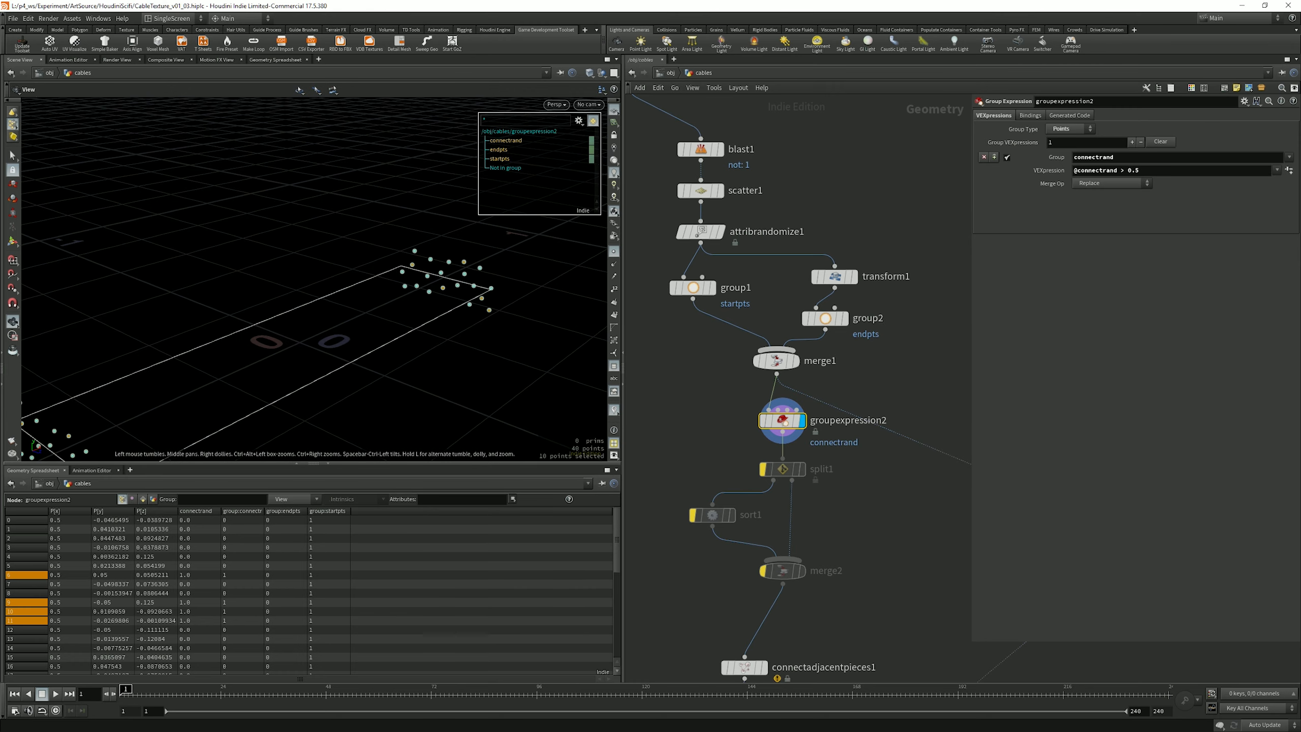
Step: Change the display colour of the connectrand group to red (FF0000) and enlarge the viewport to inspect its points
left_click(591, 140)
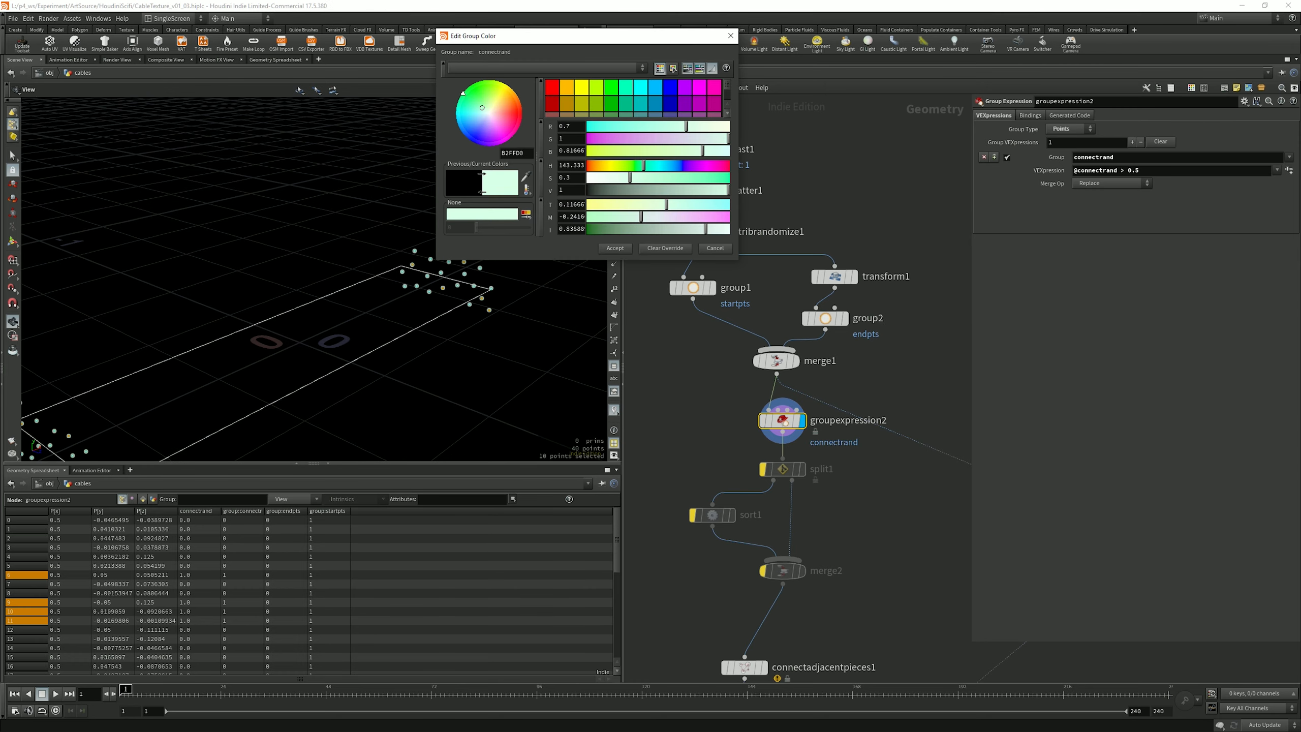
left_click(551, 87)
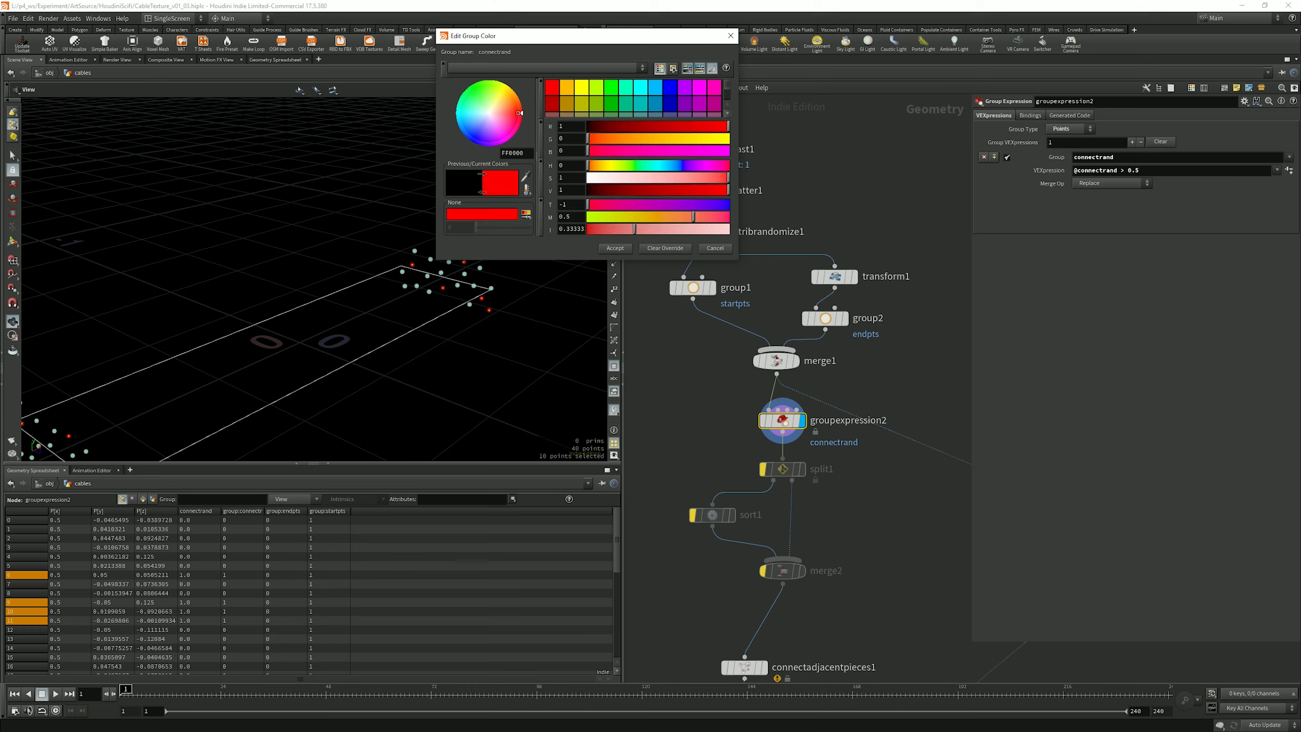
left_click(614, 248)
middle_click_drag(327, 307, 361, 277)
left_click_drag(361, 277, 410, 277)
right_click_drag(409, 277, 435, 267)
left_click_drag(435, 267, 379, 298)
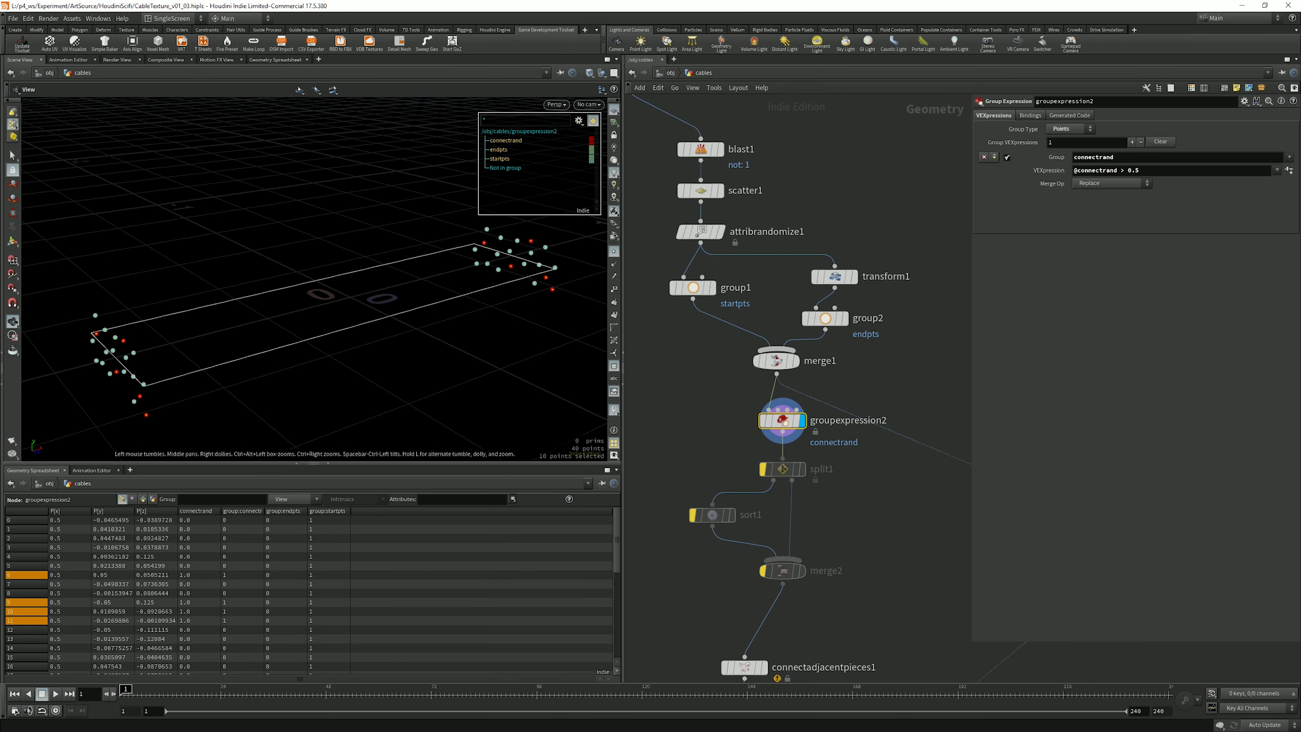
left_click_drag(313, 464, 314, 508)
left_click_drag(359, 328, 318, 354)
Step: Try a weight of 0.5 for Value 1 on attribrandomize1, then restore it to 0.3
left_click(701, 231)
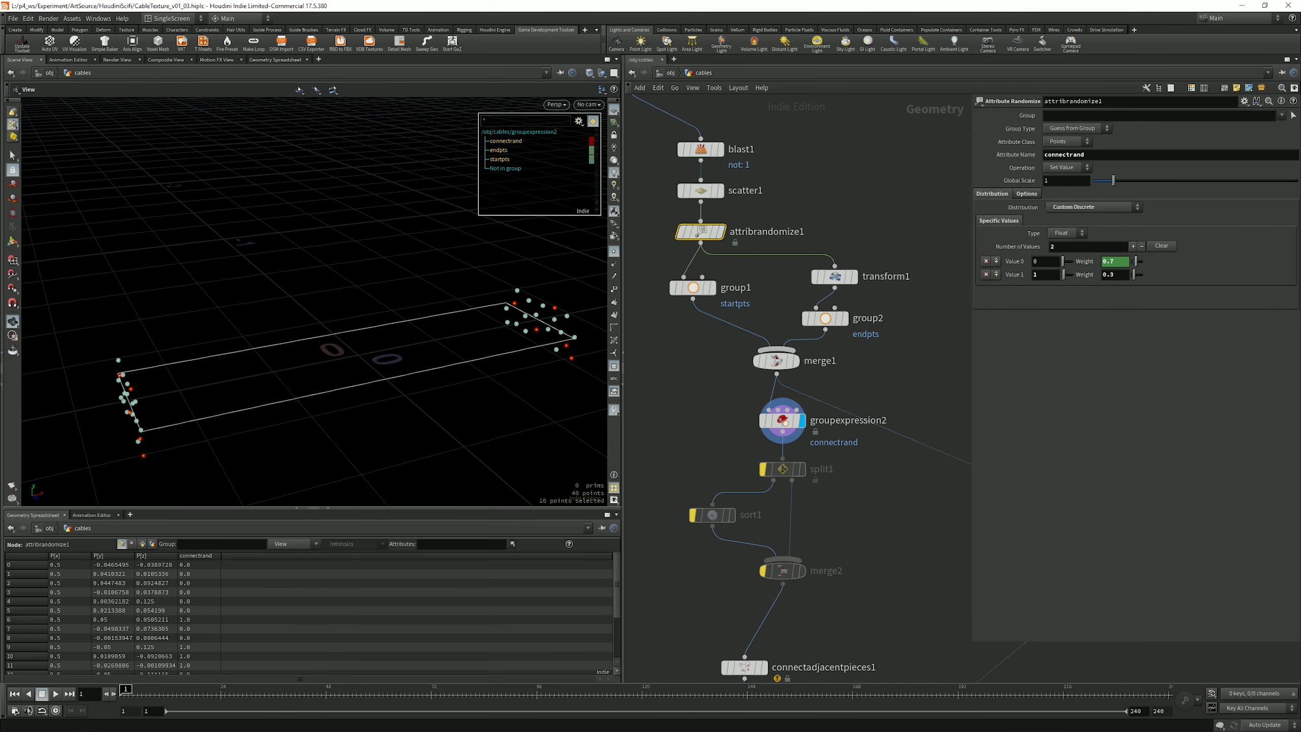
mouse_move(1133, 274)
left_mouse_down()
mouse_move(1137, 261)
mouse_move(1134, 274)
left_mouse_up()
left_click_drag(315, 328, 359, 292, "alt")
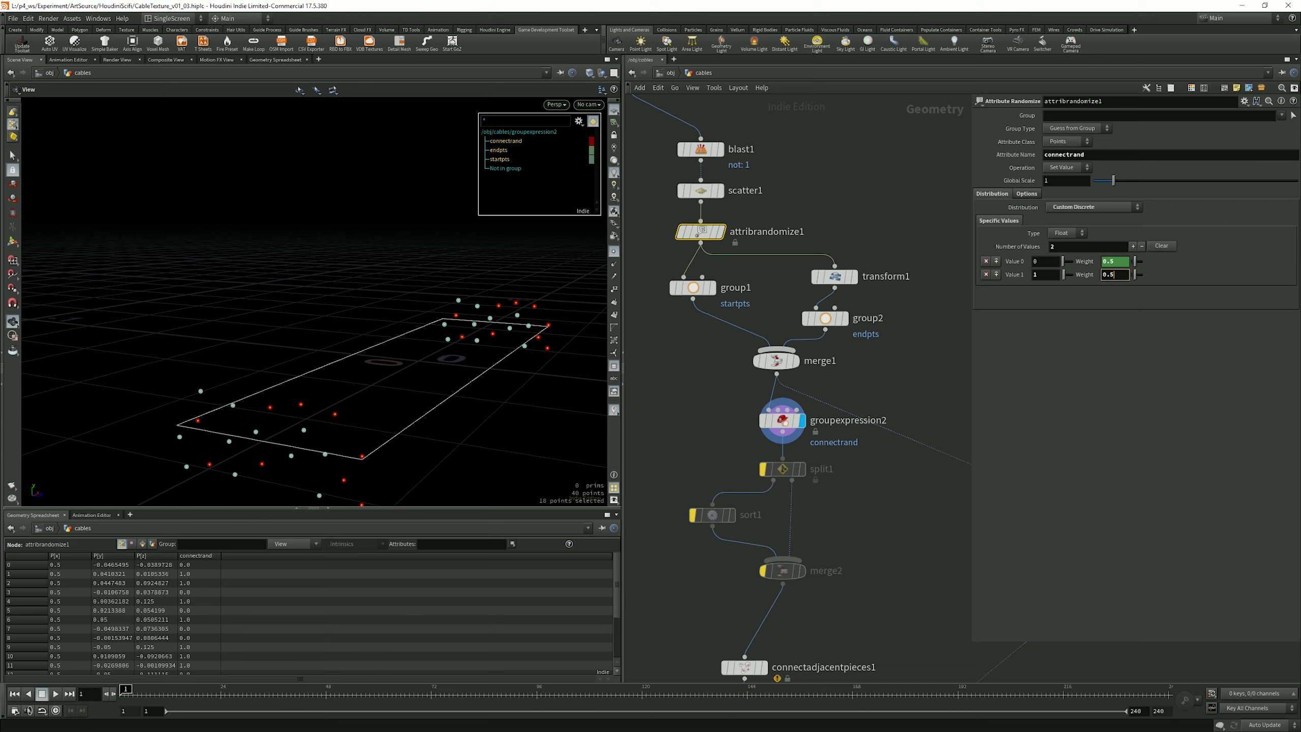
type("3")
key("Return")
Step: Re-enable the bypassed split1 node below groupexpression2 and display its output of connectrand points
left_click(652, 449)
middle_click_drag(652, 449, 691, 358)
left_click_drag(691, 357, 872, 488)
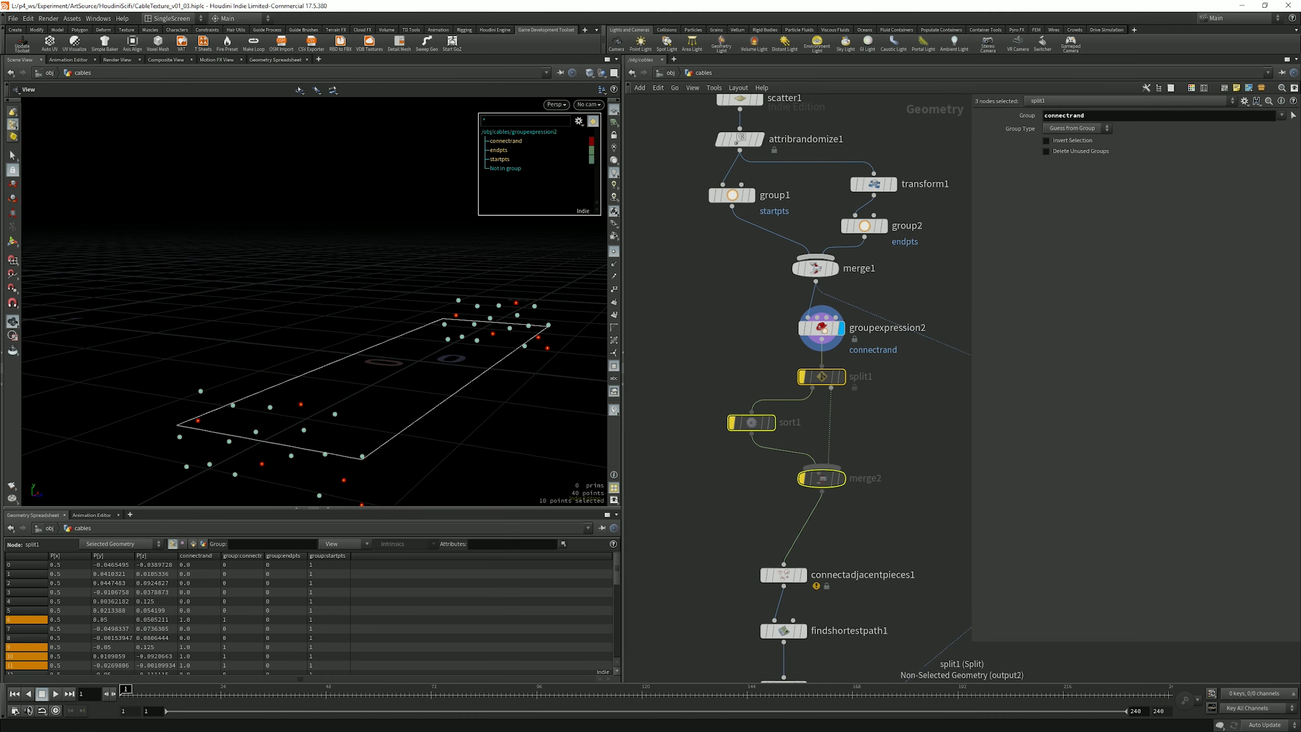
left_click(819, 377)
left_click(797, 351)
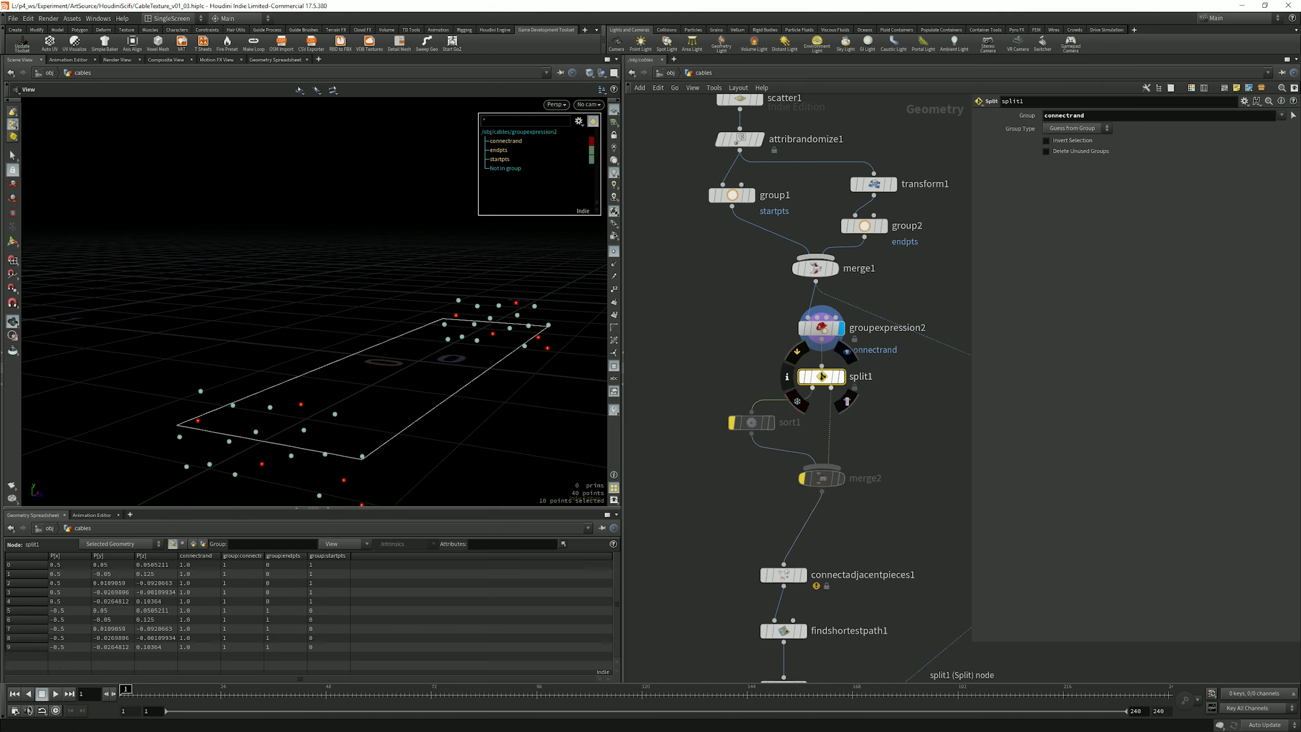
left_click(847, 352)
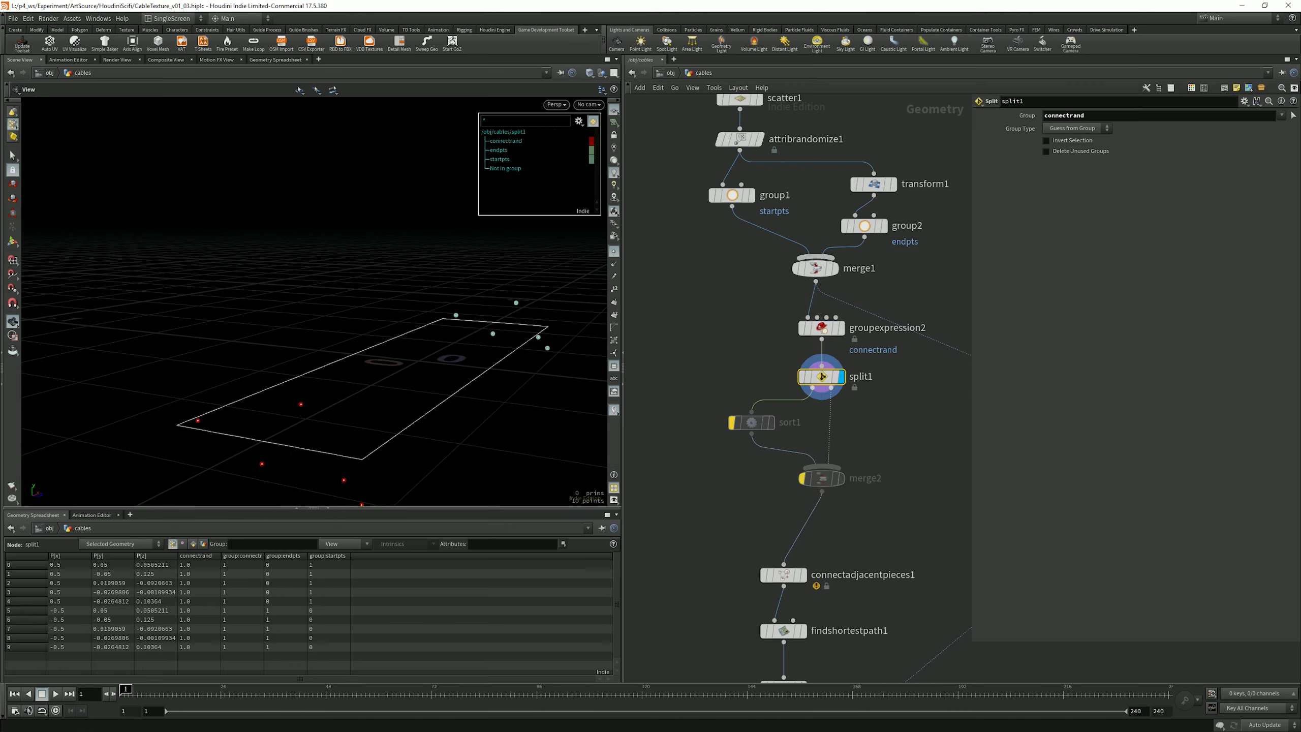
mouse_move(822, 376)
left_click_drag(315, 358, 308, 318)
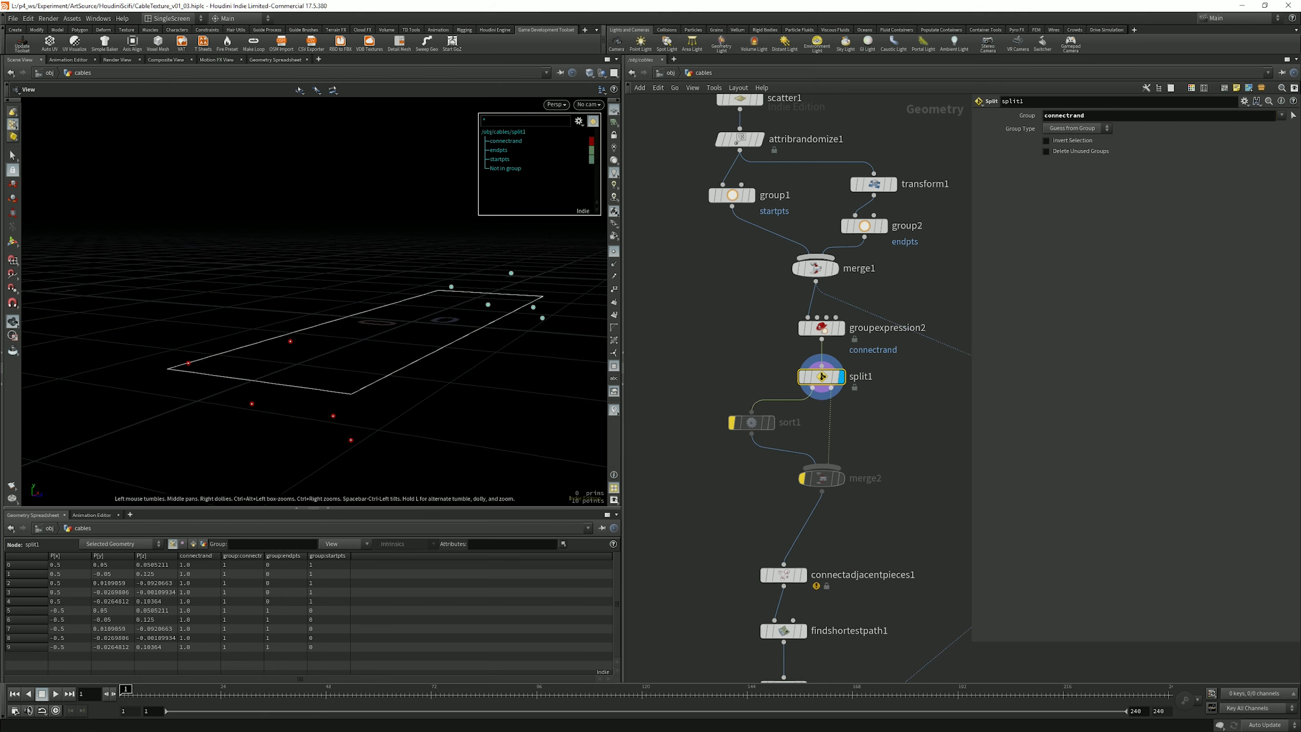
Step: Re-enable the bypassed sort1 node below split1, which sorts the points randomly
left_click(751, 422)
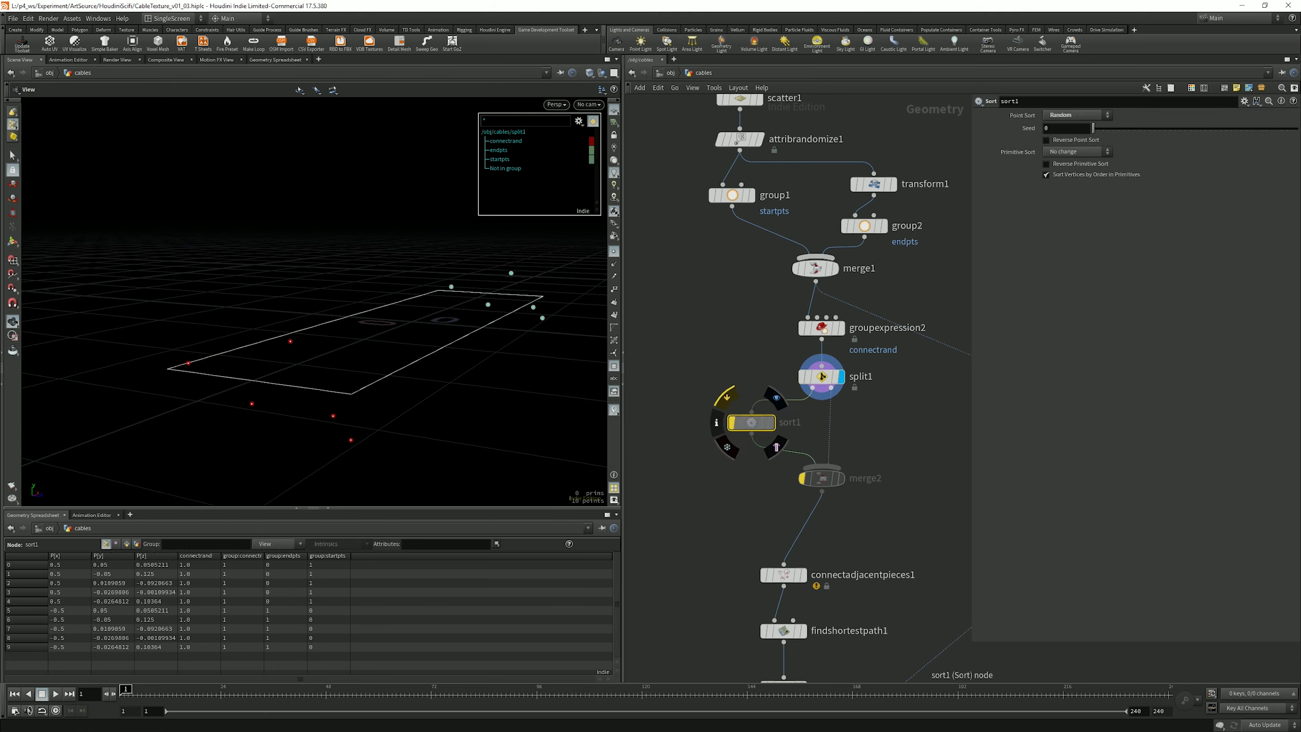
left_click(727, 396)
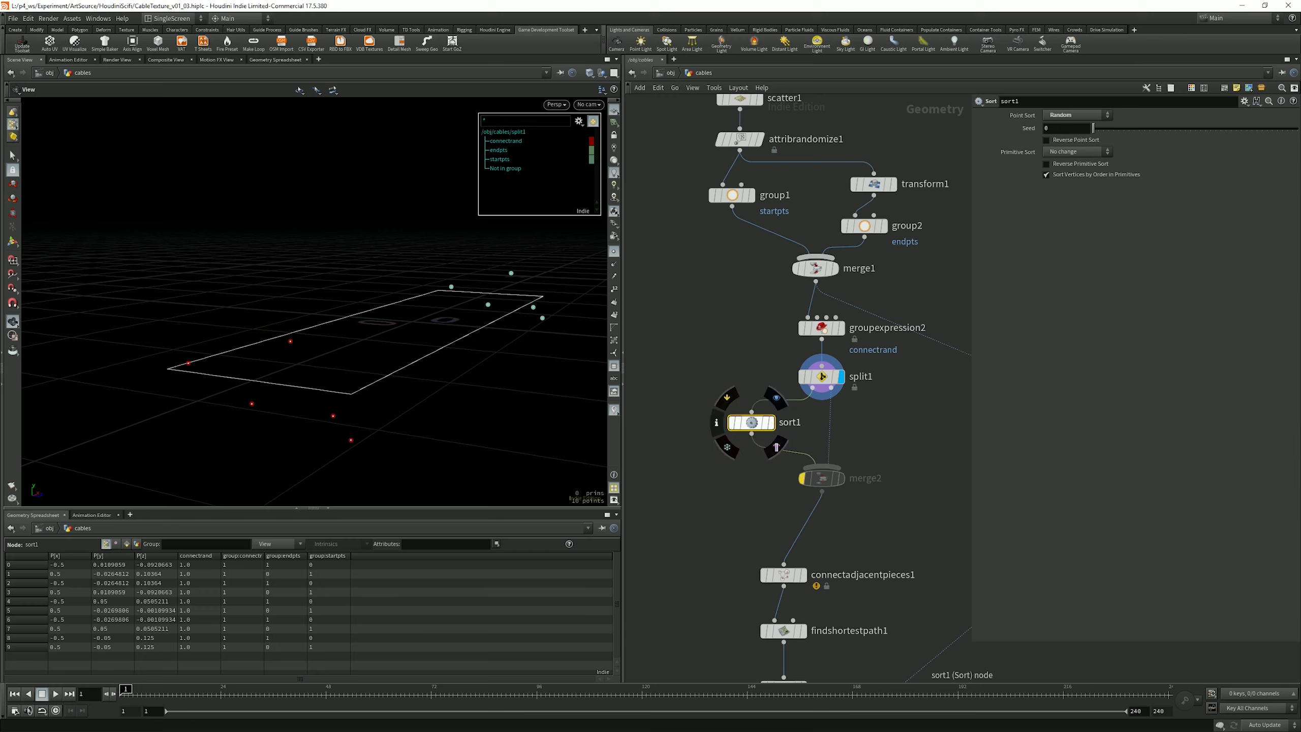
left_click_drag(751, 422, 758, 421)
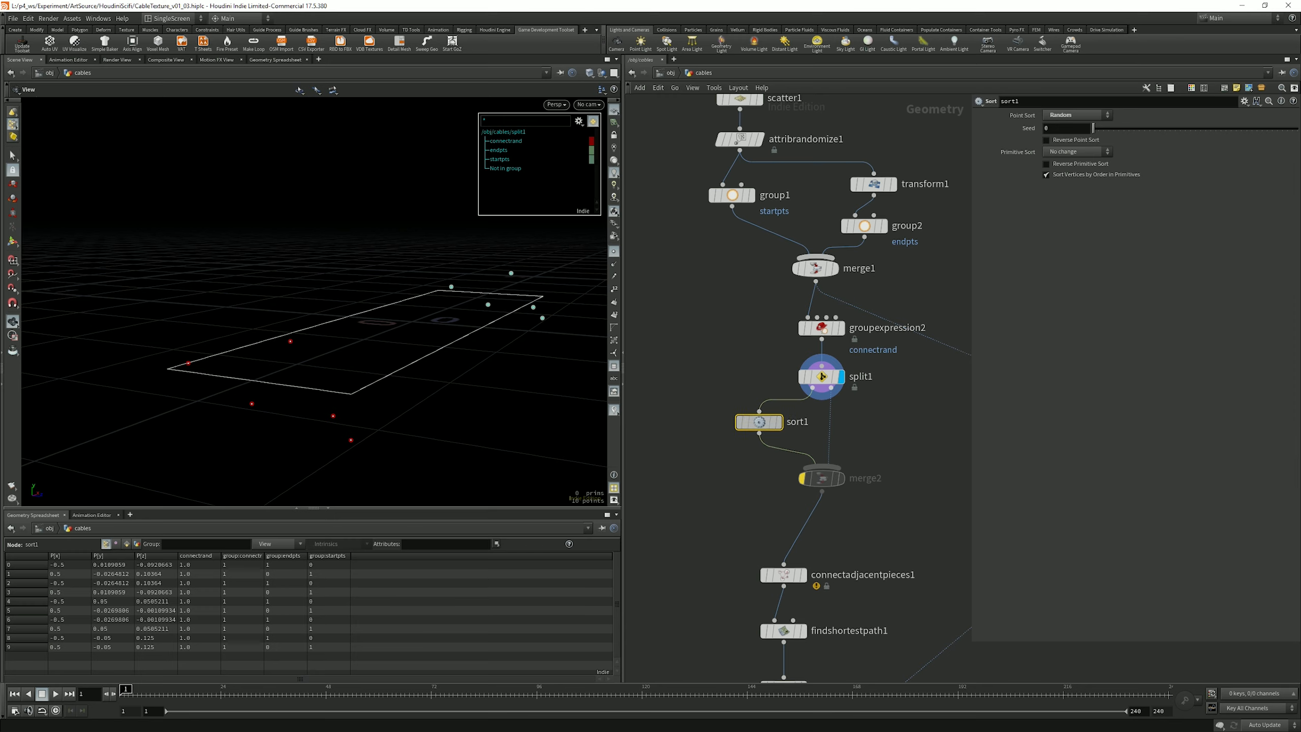
middle_click_drag(788, 450, 790, 411)
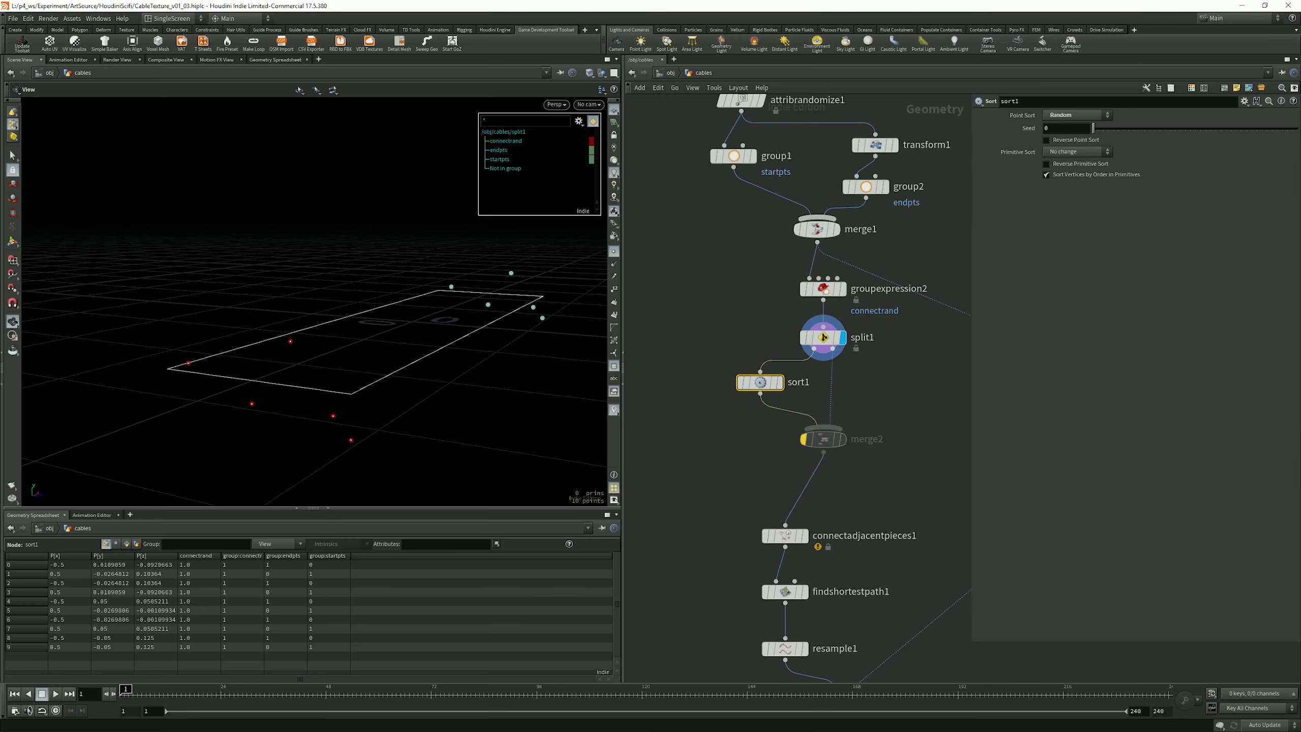
mouse_move(760, 382)
Step: Rewire sort1 directly between groupexpression2 and connectadjacentpieces1, and display the paths of findshortestpath1
left_click_drag(760, 382, 717, 384)
left_click_drag(822, 301, 785, 523)
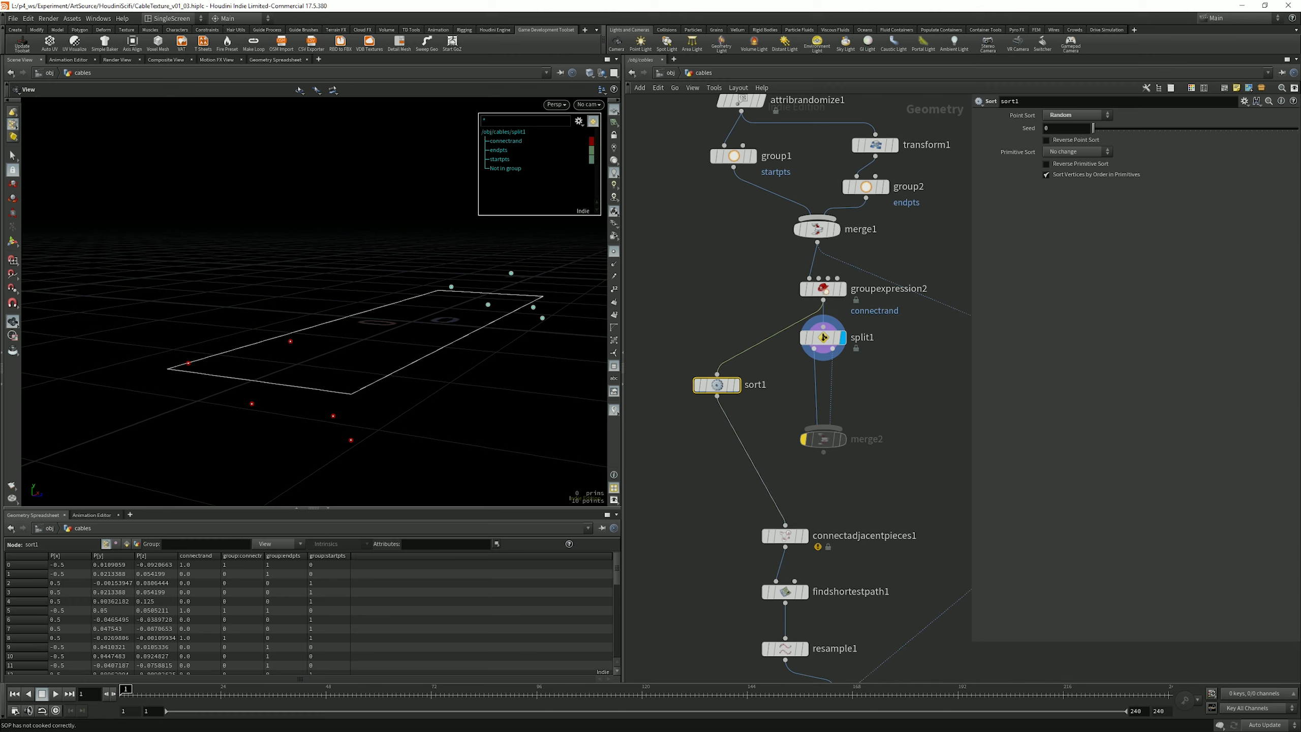
left_click_drag(716, 384, 698, 412)
left_click(803, 592)
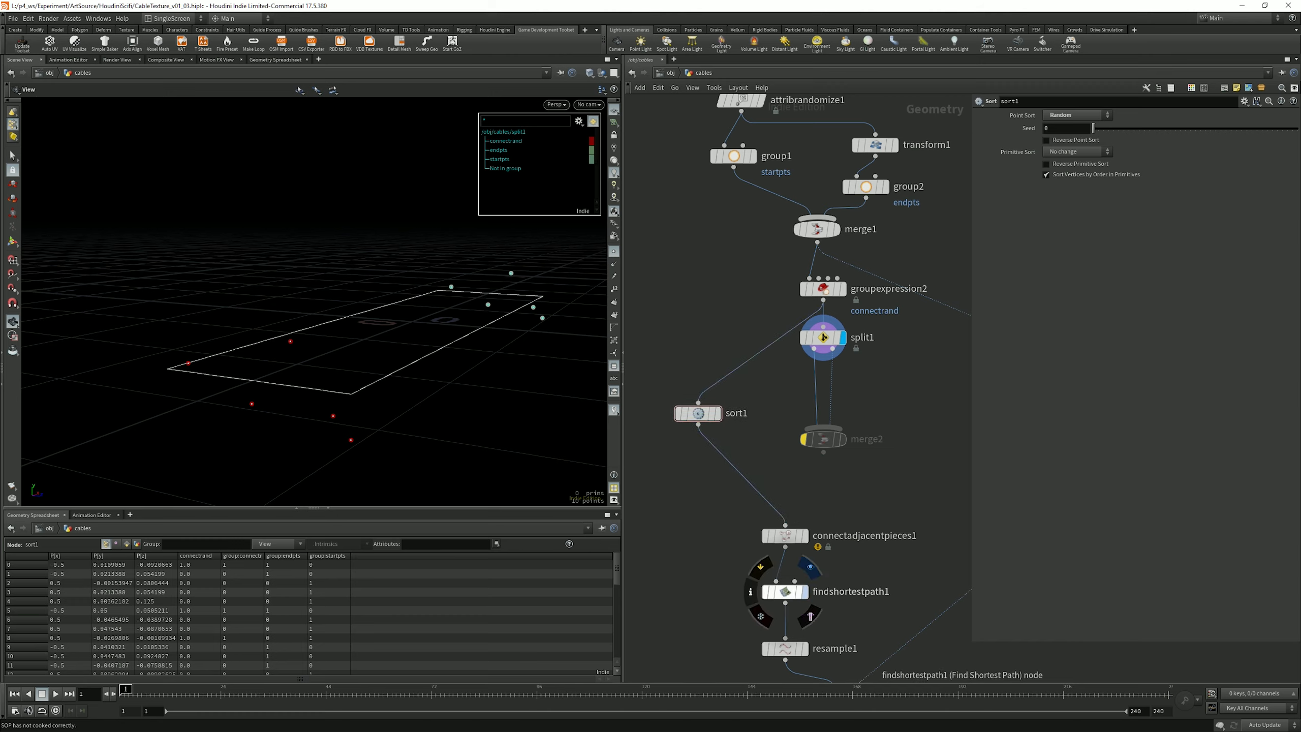
left_click(784, 592)
left_click_drag(389, 287, 286, 389)
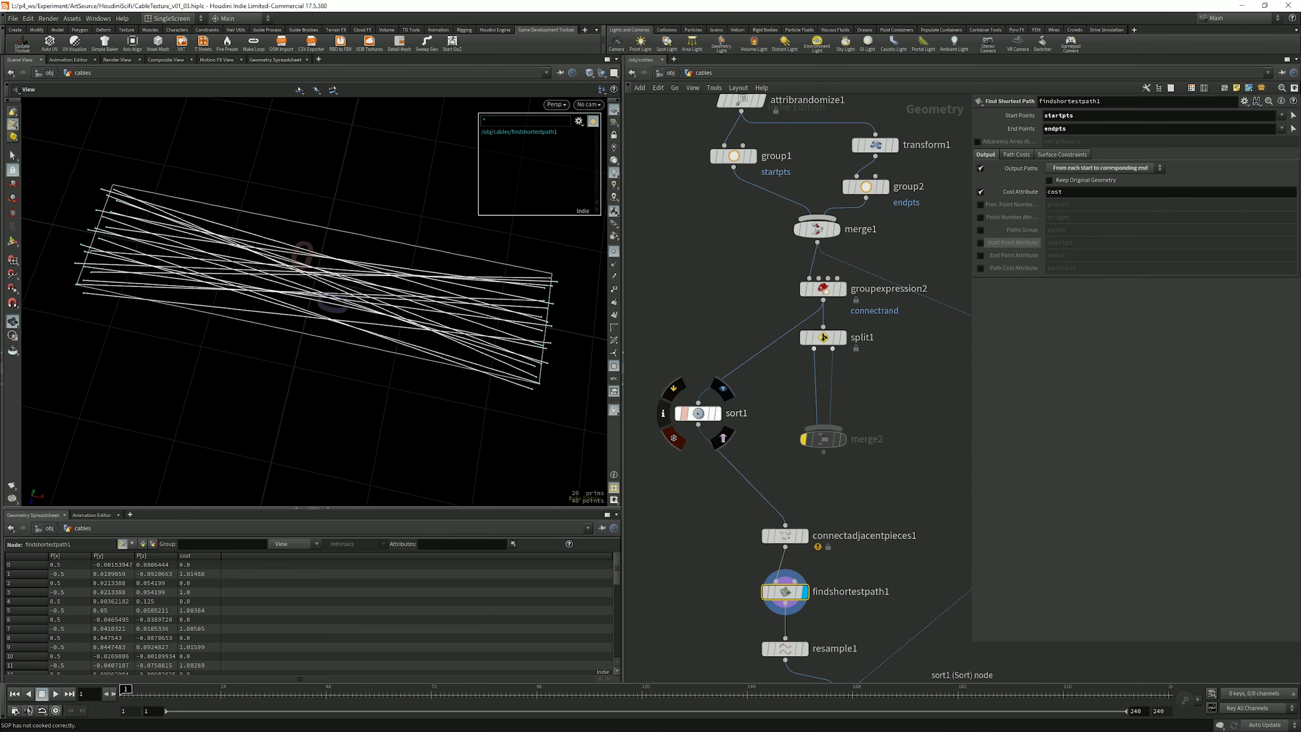
Step: Toggle the bypass of sort1 repeatedly to compare the paths with and without random point sorting
left_click(672, 388)
left_click(673, 388)
left_click(673, 388)
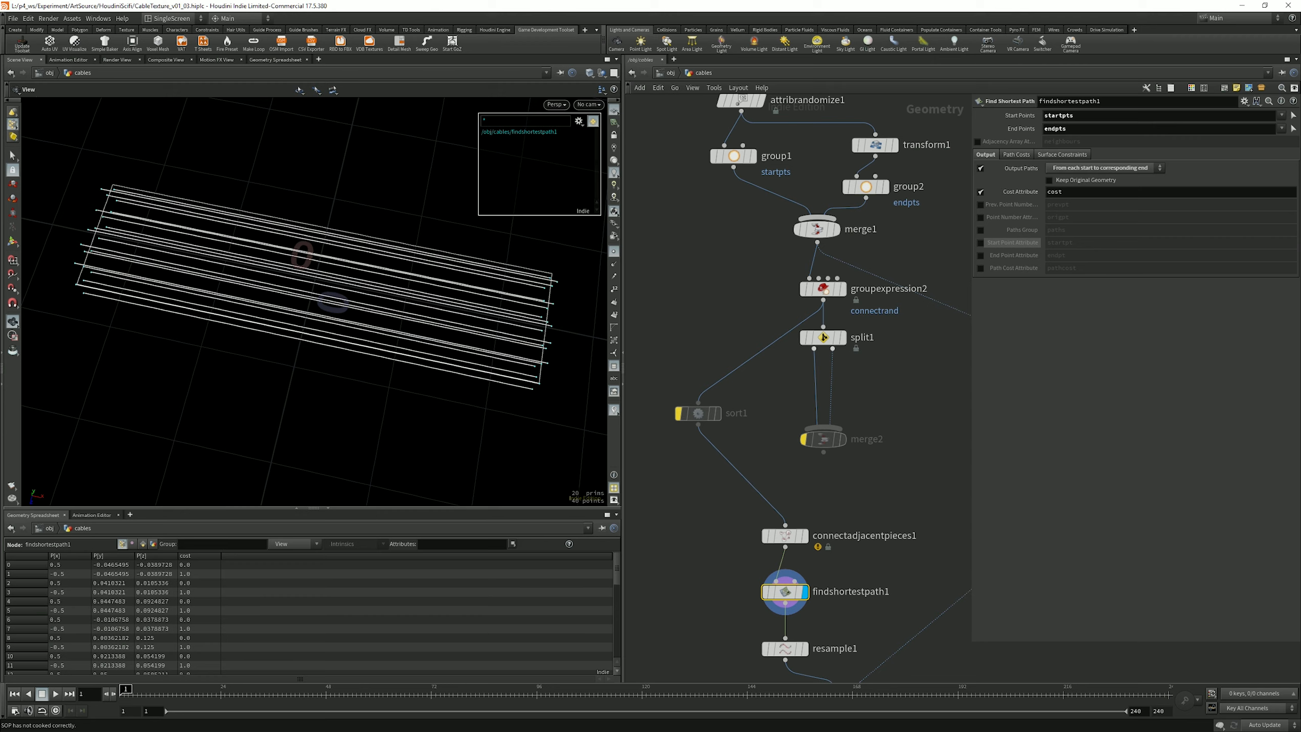
mouse_move(698, 414)
left_click(672, 387)
left_click(673, 388)
left_click(673, 388)
left_click(672, 387)
left_click(673, 388)
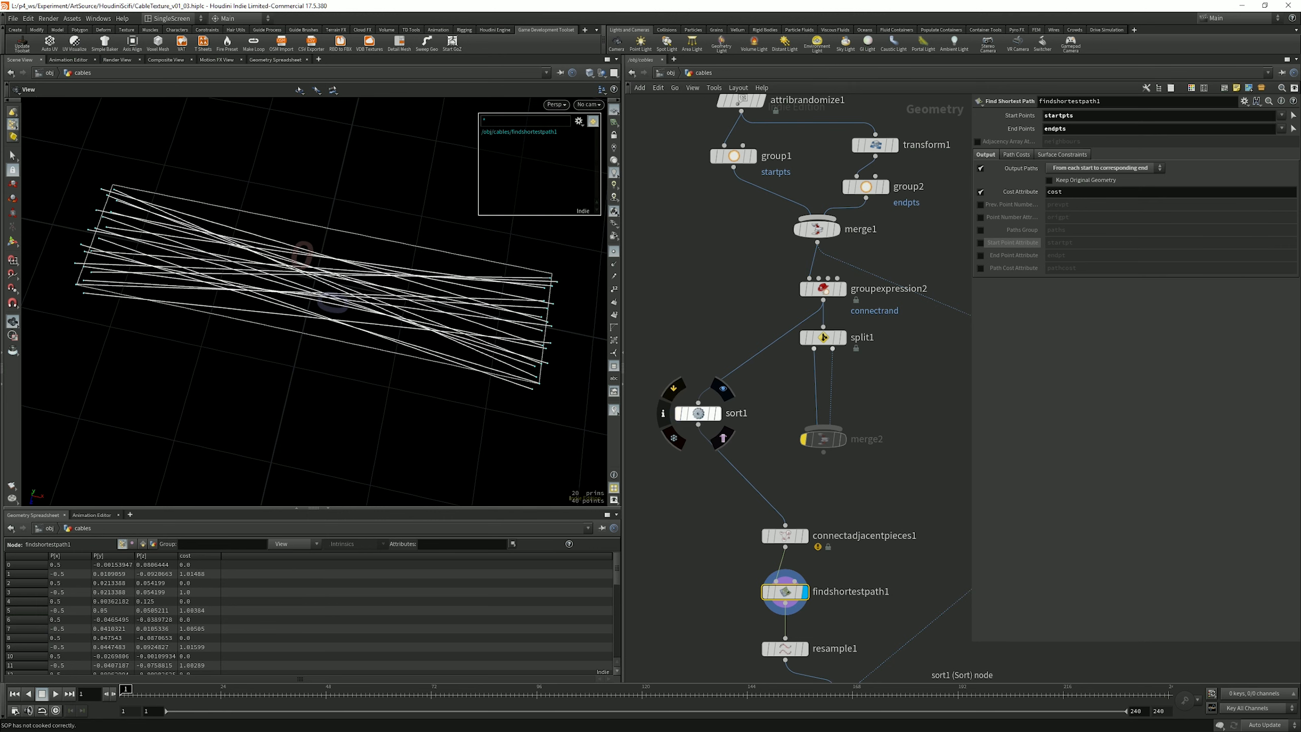
left_click(673, 387)
left_click(673, 388)
left_click(673, 387)
Step: Place sort1 back between split1 and merge2, reconnect merge2 to connectadjacentpieces1, and re-enable sort1
left_click_drag(698, 413, 733, 382)
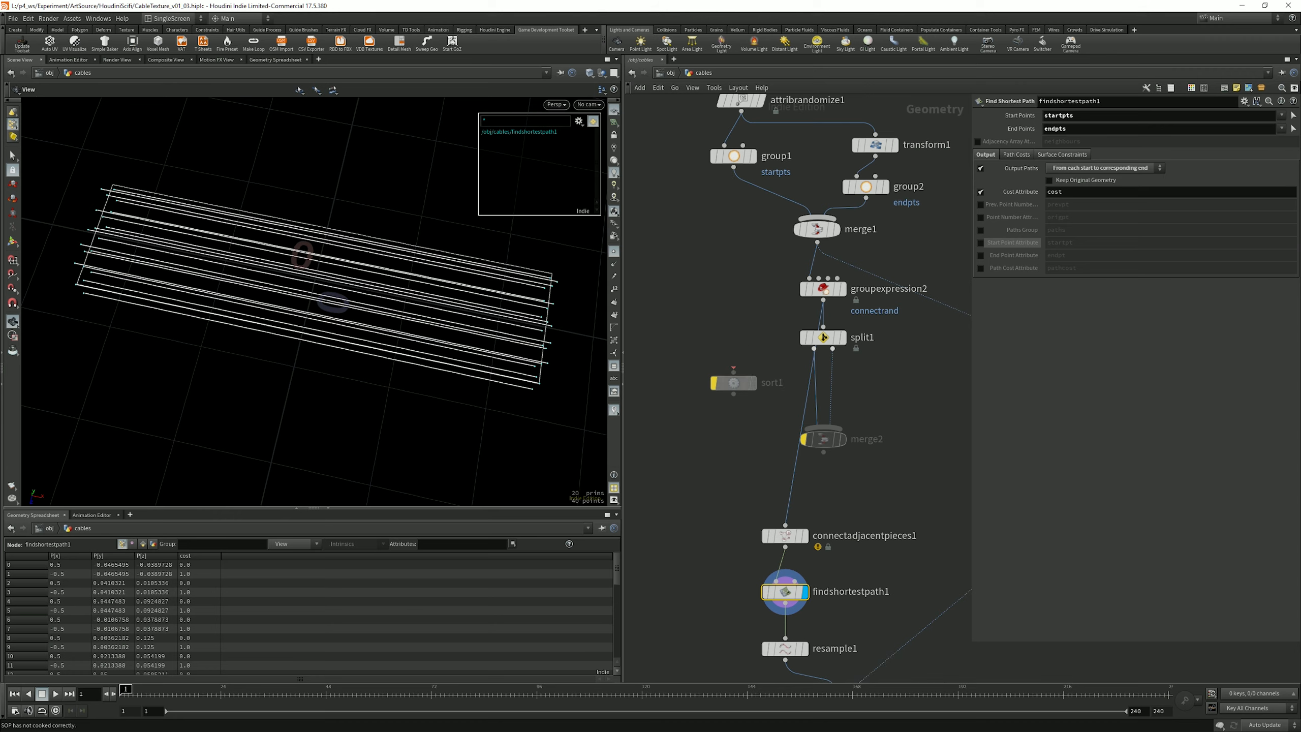
left_click_drag(823, 451, 785, 524)
left_click_drag(733, 382, 762, 379)
mouse_move(762, 379)
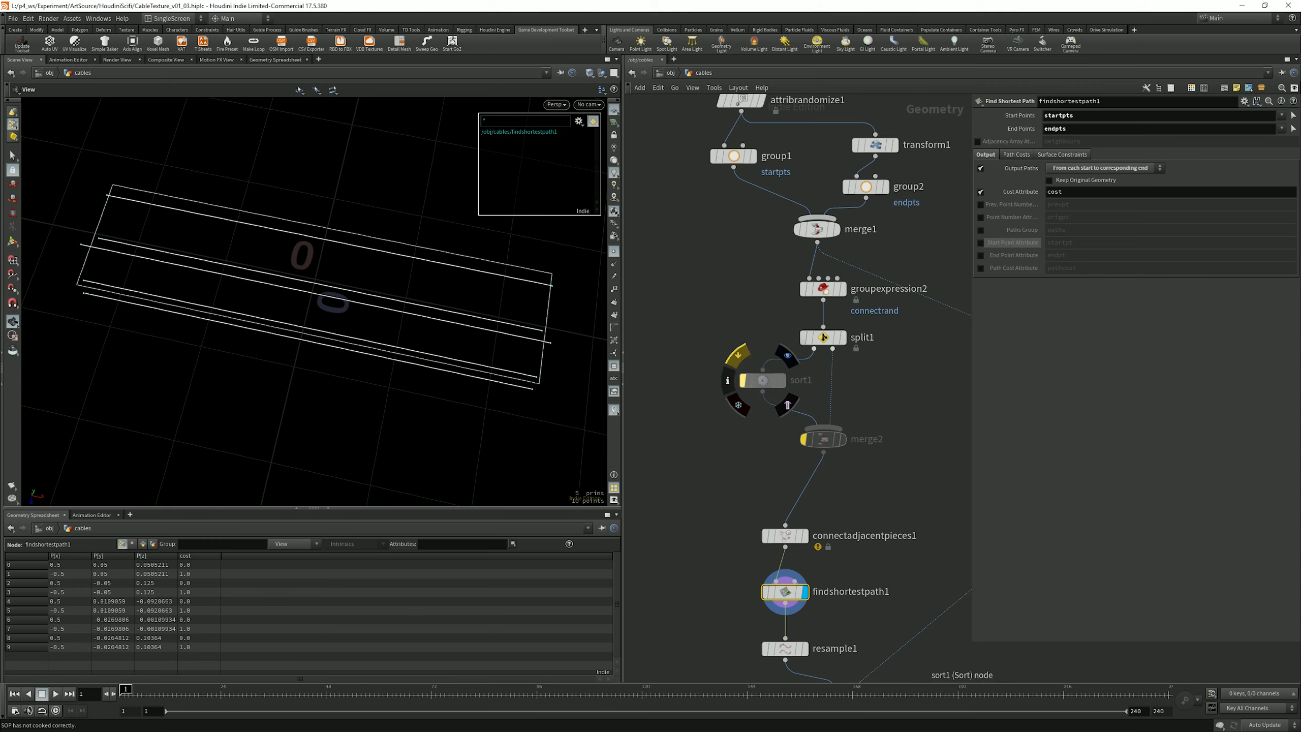
left_click(737, 355)
Step: Inspect the split1 and sort1 nodes and display the results of merge2 and connectadjacentpieces1
left_click(823, 338)
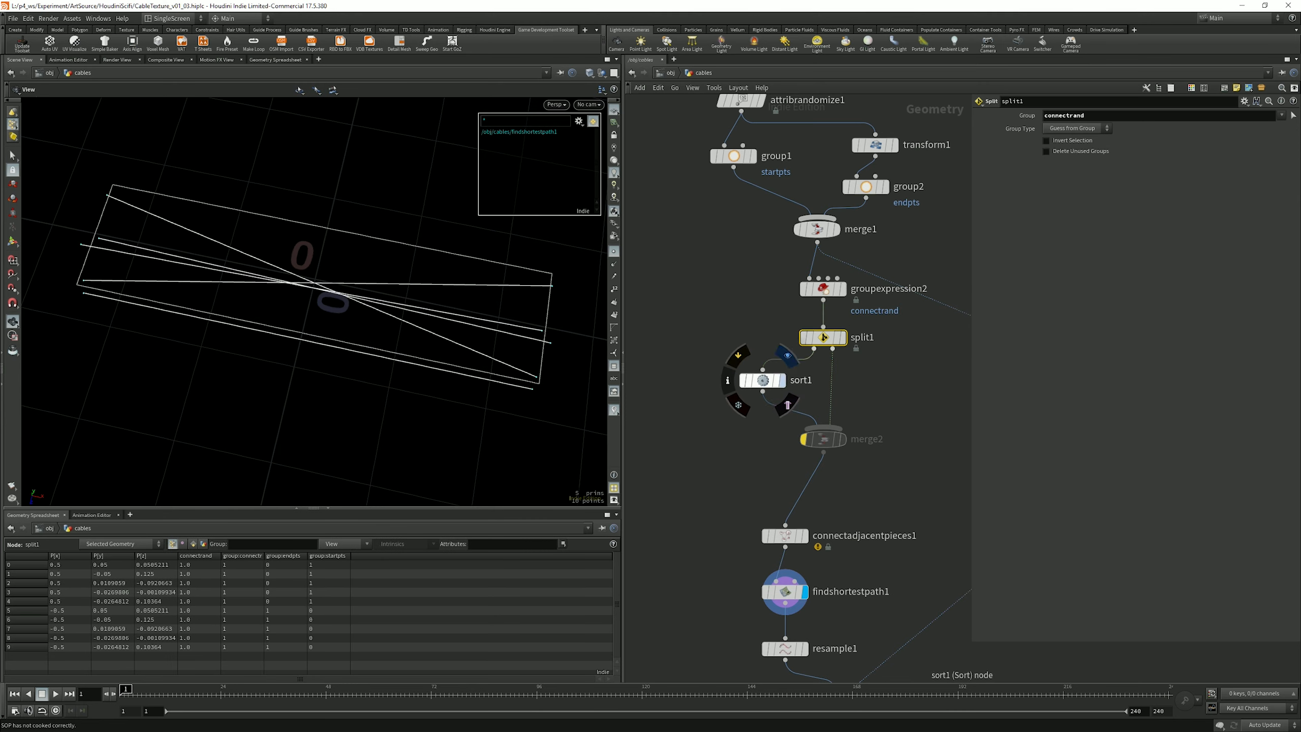
left_click(781, 380)
left_click(762, 380)
left_click(841, 439)
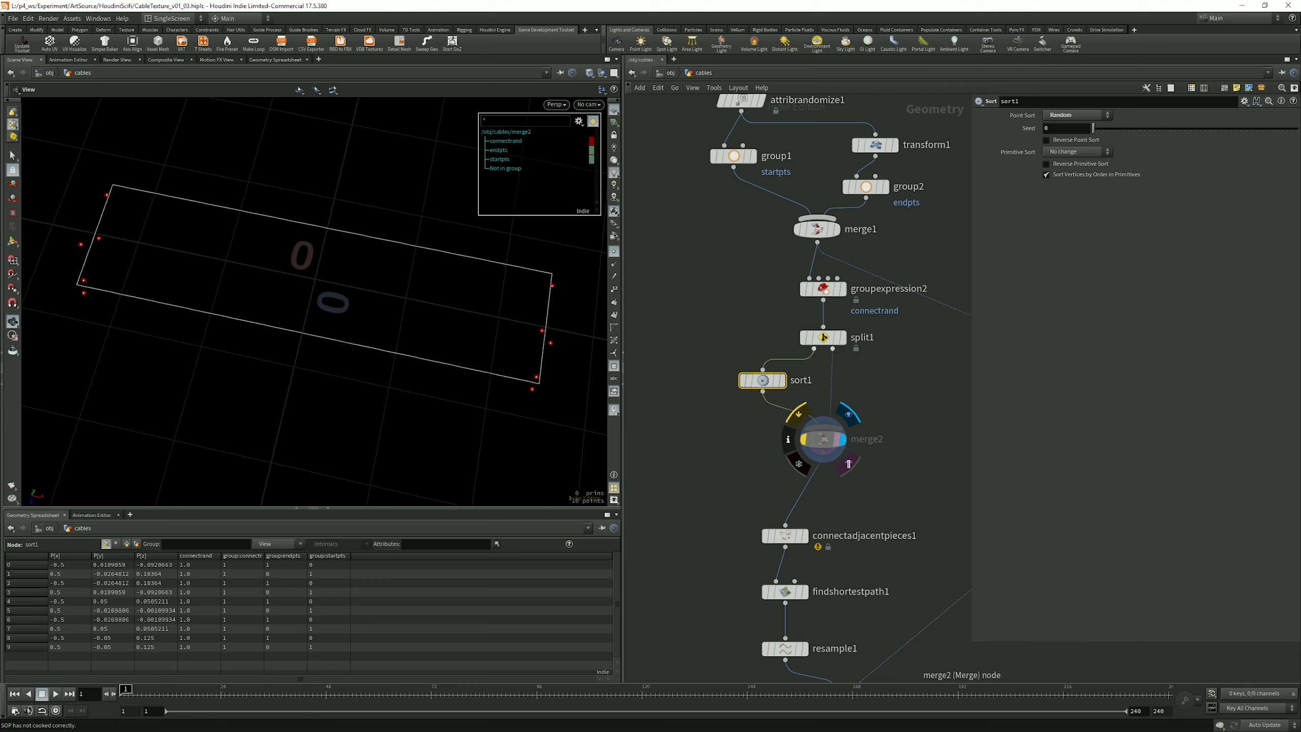
left_click(805, 535)
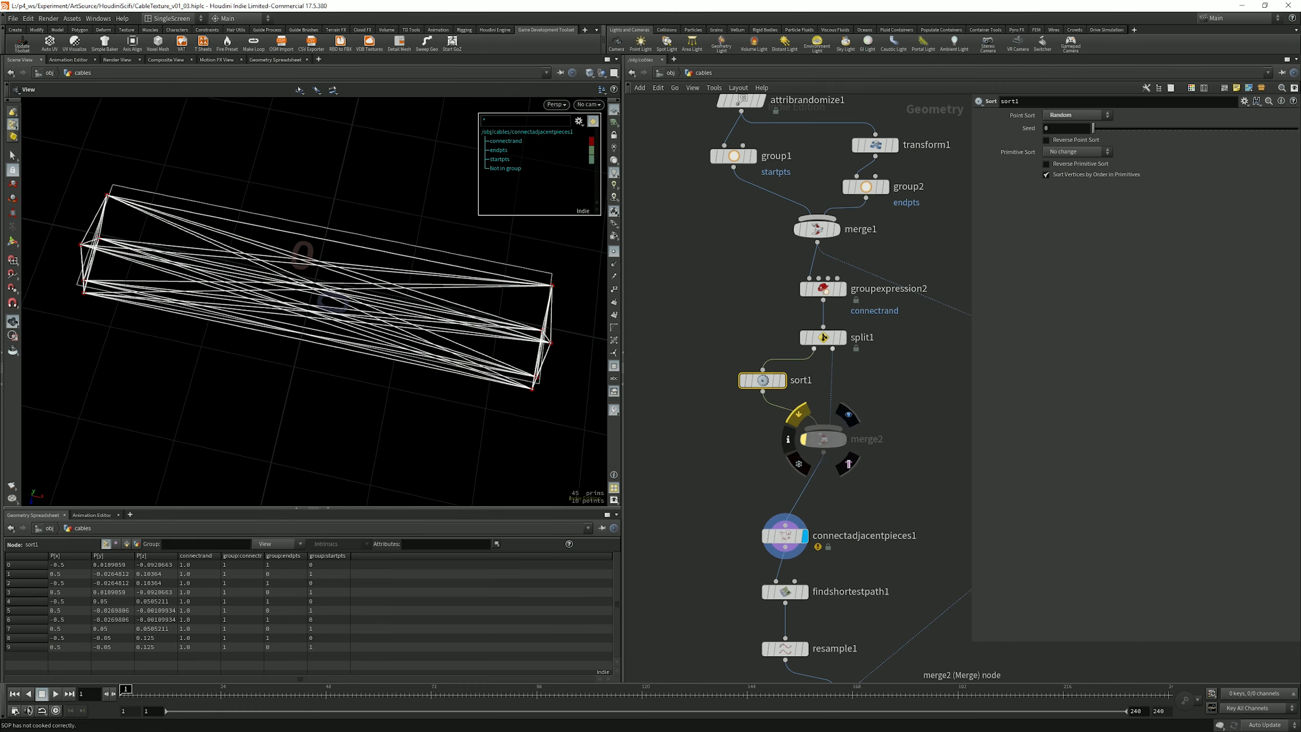
Step: Re-enable merge2 to combine the sorted and unsorted points, and display the paths of findshortestpath1
left_click(819, 439)
left_click(804, 592)
key("b")
key("b")
key("b")
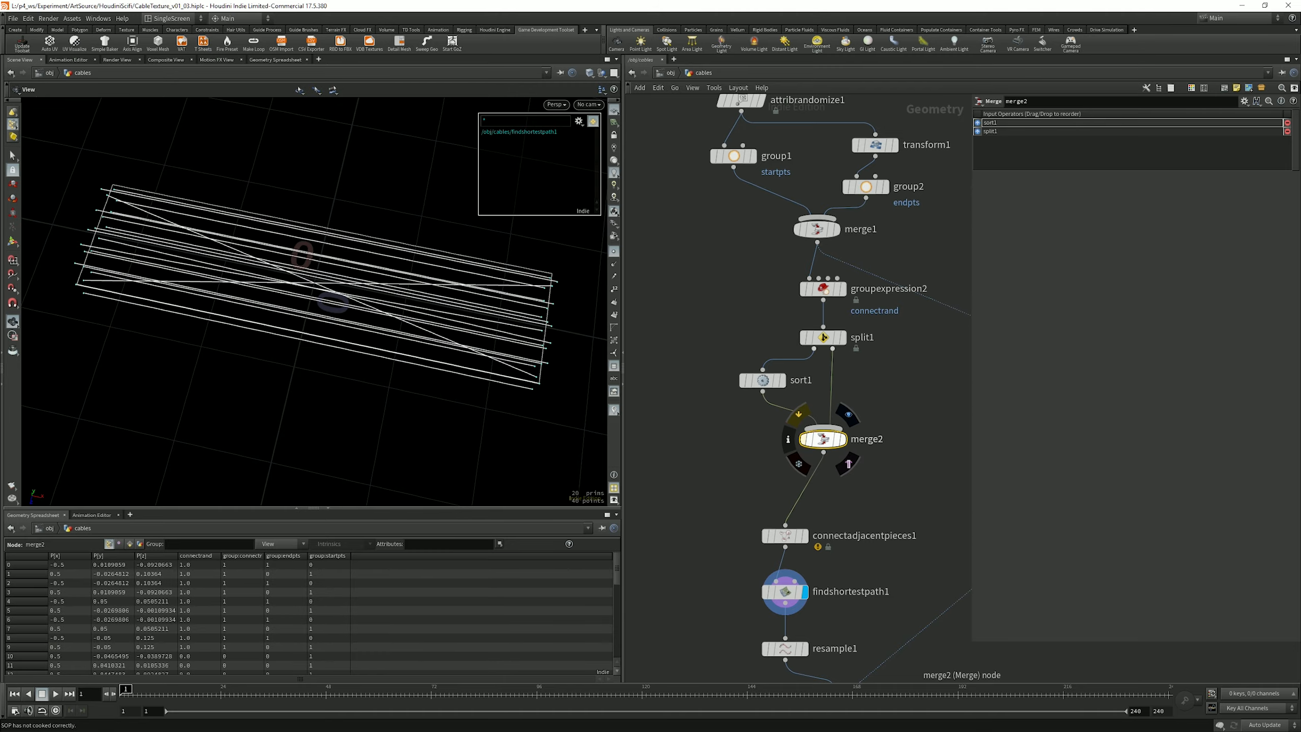
left_click_drag(315, 301, 384, 333, "alt")
Step: Try Value 1 weights of 0.6 and 0.4 on attribrandomize1, and return the weight to 0.3
middle_click_drag(742, 220, 784, 298)
left_click(782, 176)
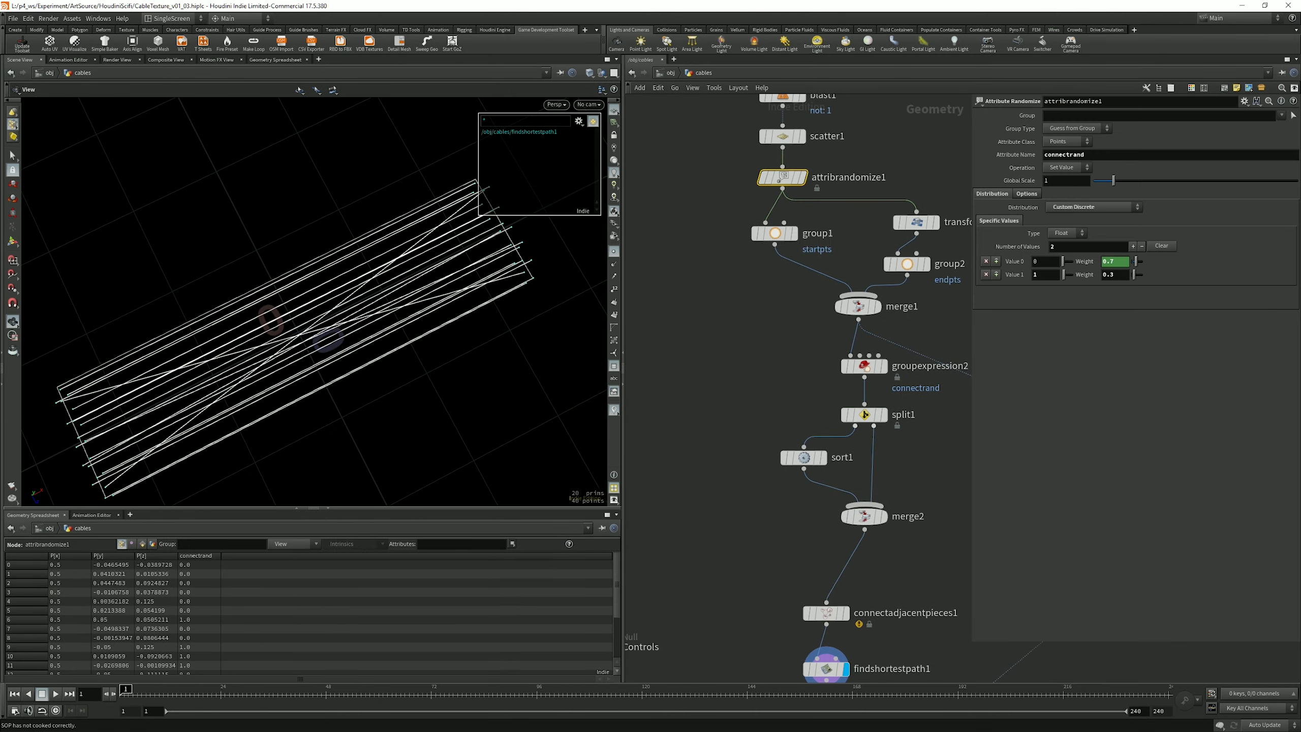
left_click_drag(1133, 274, 1135, 273)
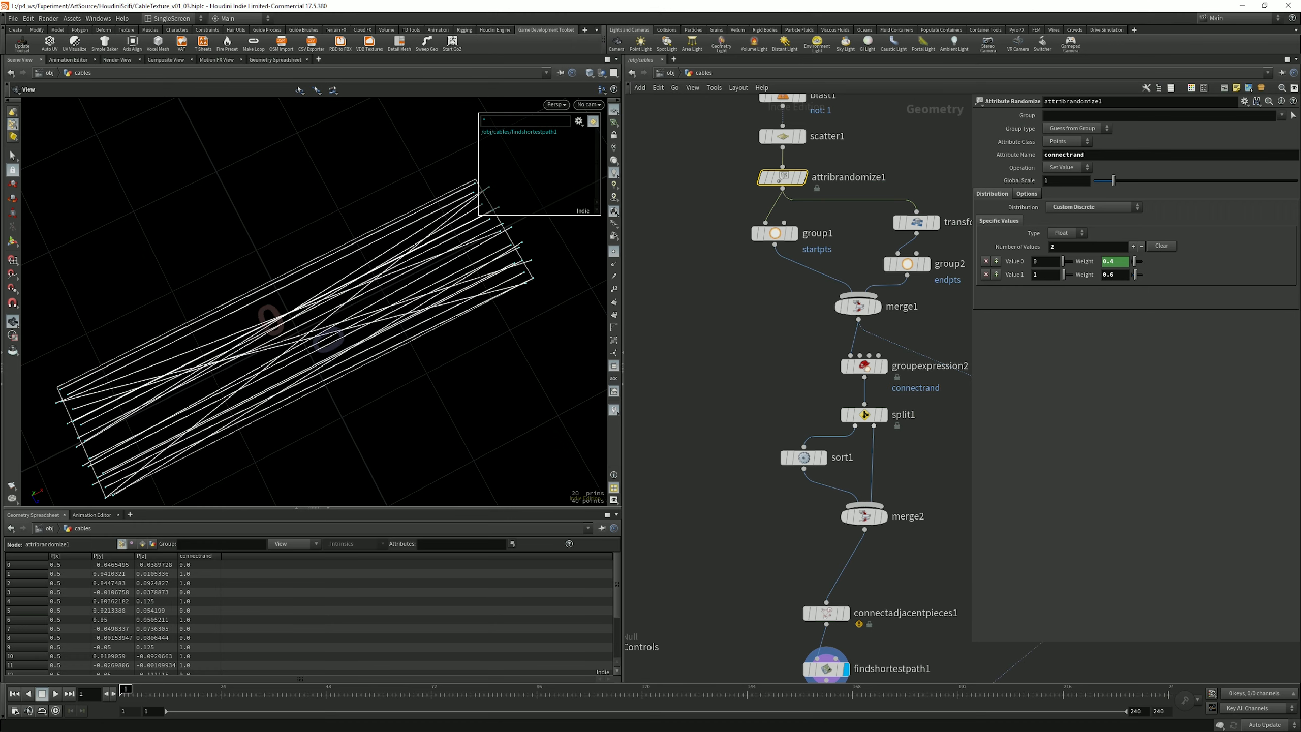
left_click(1114, 274)
type("4")
key("Return")
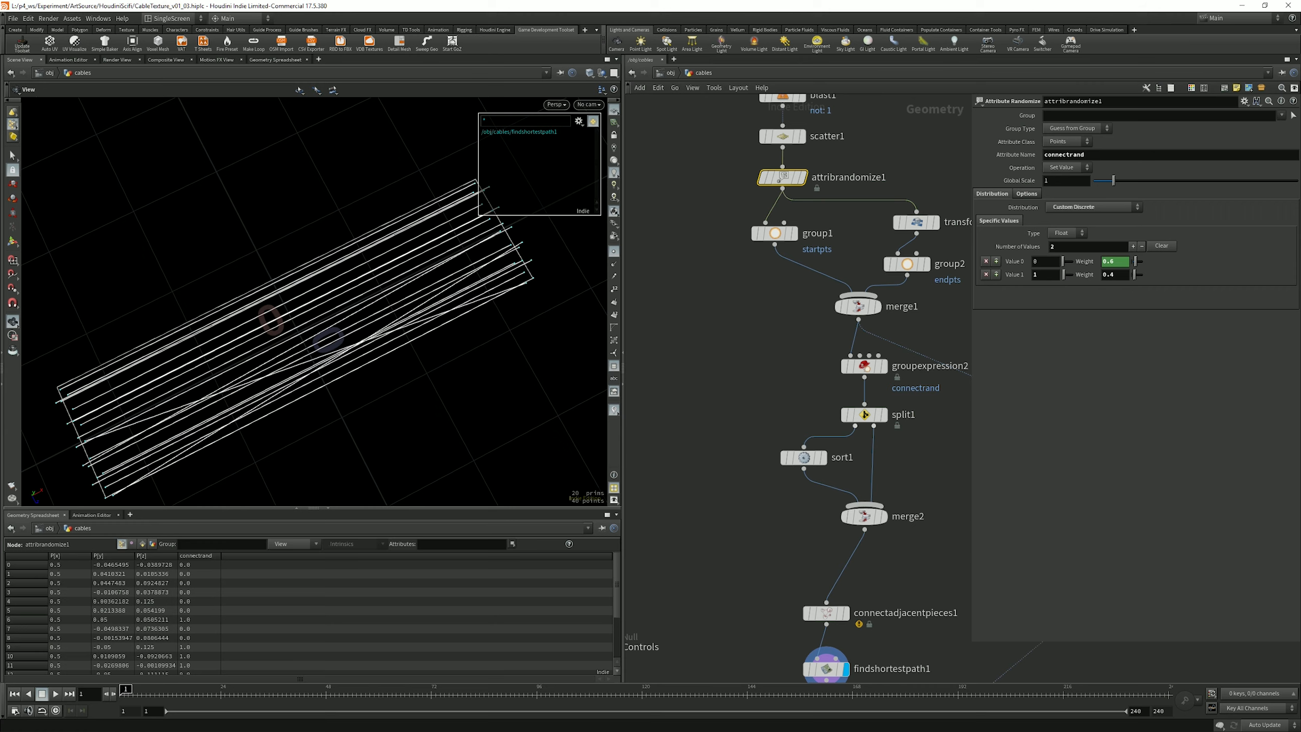
left_click(1114, 273)
key("BackSpace")
type("3")
key("Return")
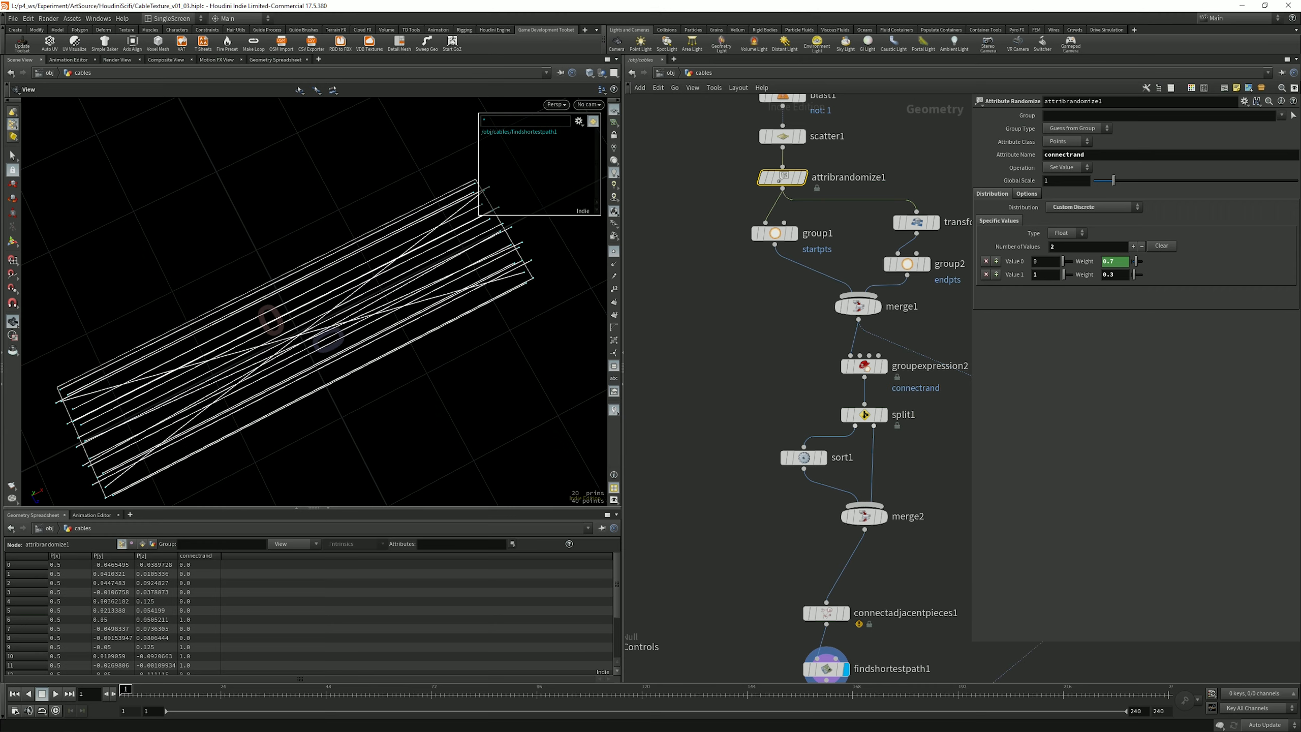
Step: Move the Controls null to the empty area beside the group1, merge1 and split1 nodes
scroll(867, 362, "down", 5)
left_click_drag(761, 476, 796, 355)
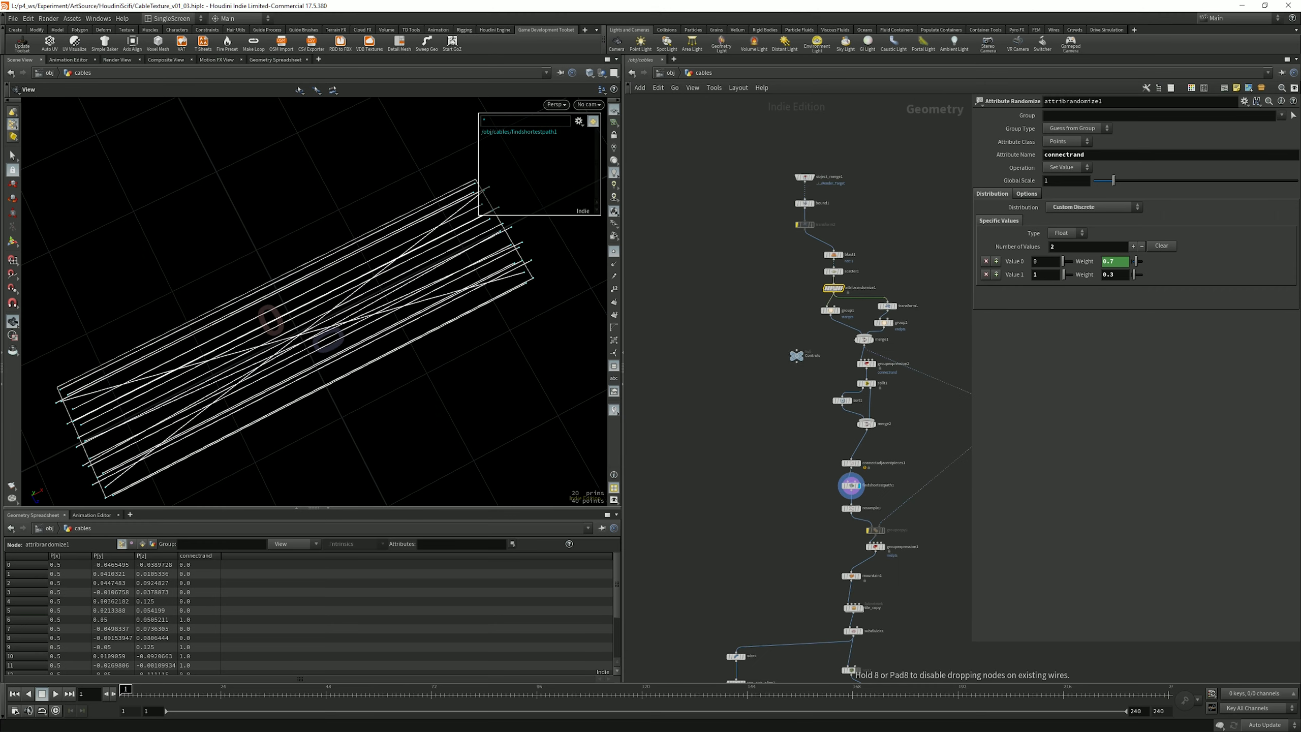
scroll(796, 358, "up", 5)
scroll(734, 398, "down", 1)
middle_click_drag(796, 357, 765, 405)
left_click(731, 396)
scroll(804, 356, "up", 4)
scroll(765, 405, "down", 3)
left_click_drag(740, 451, 713, 465)
Step: Open the options of attribrandomize1 and examine its Global Seed parameter
left_click(825, 339)
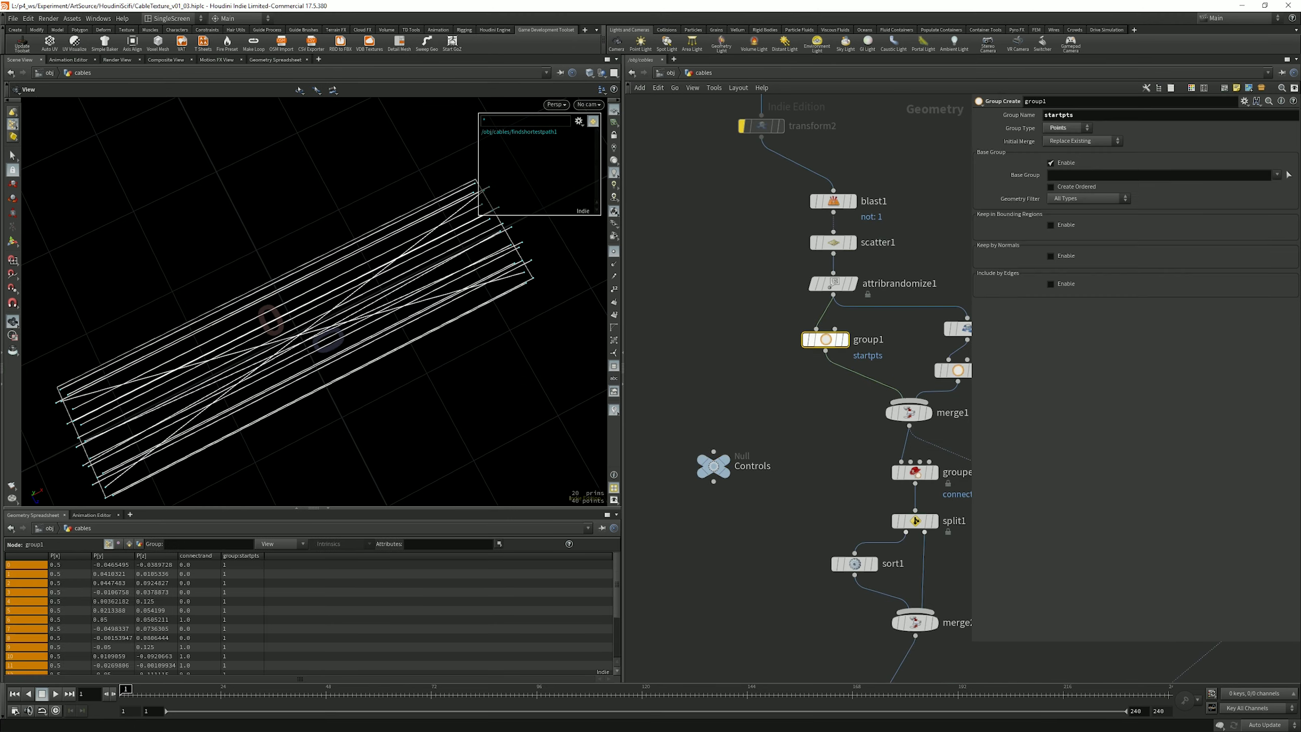
left_click(833, 283)
left_click(1026, 193)
left_click(1022, 233)
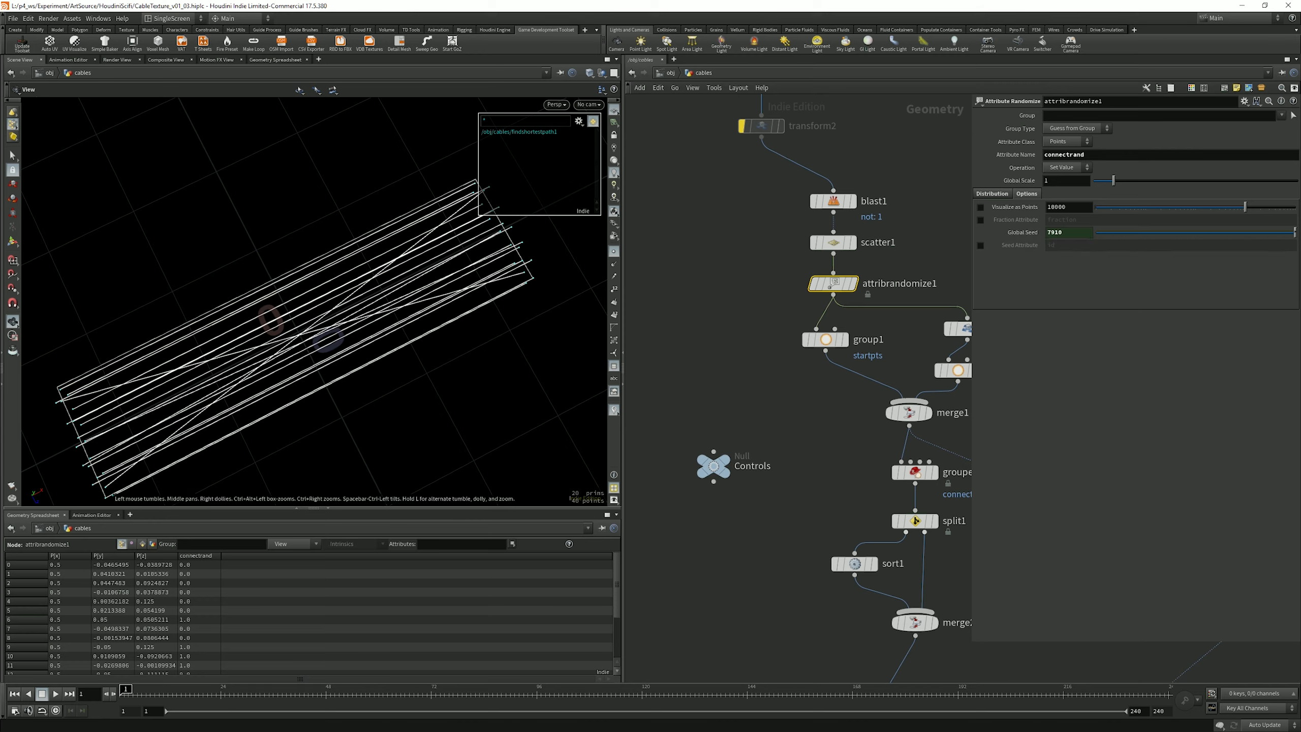
Step: Reposition the Controls null slightly in the network and set its Seed to 2711
left_click_drag(312, 308, 323, 328)
right_click_drag(323, 328, 286, 339)
left_click_drag(287, 338, 287, 302)
left_click_drag(713, 466, 733, 439)
left_click_drag(1254, 114, 1149, 114)
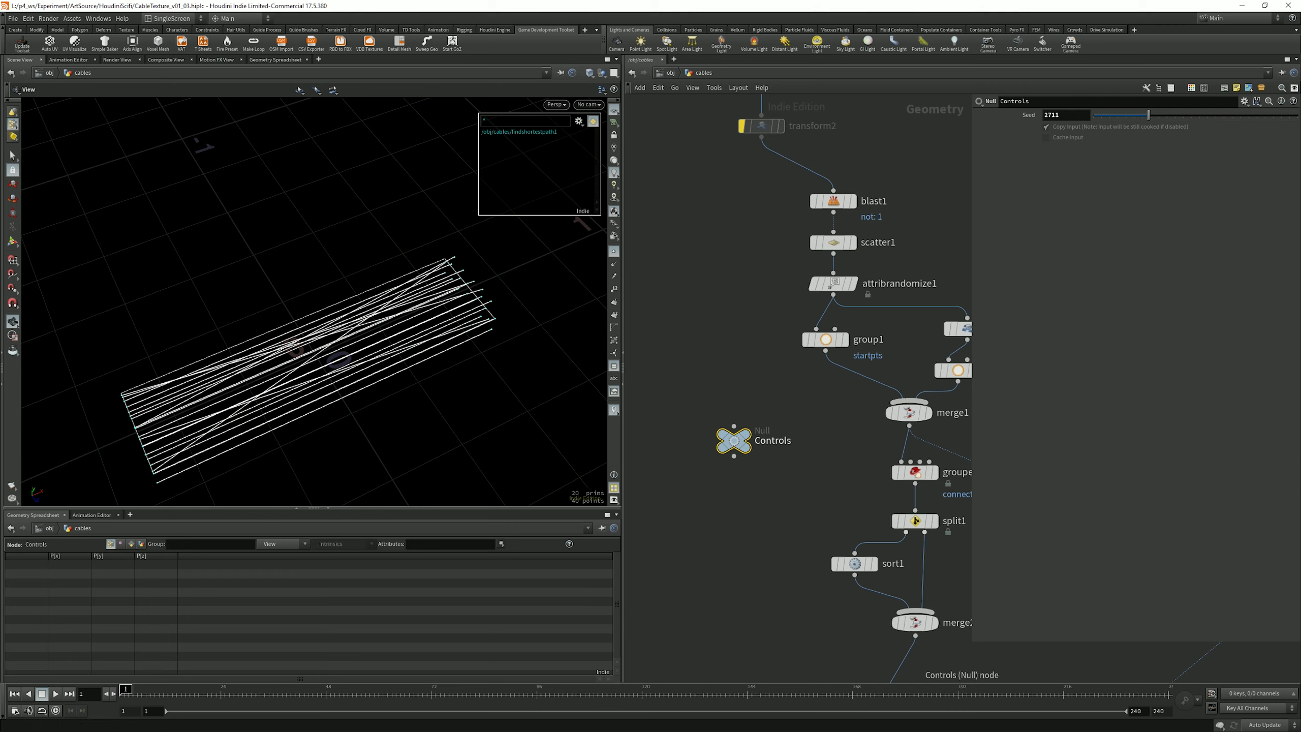
Step: Add a float parameter to the Controls null, labelled Random Connections and named randcon
scroll(675, 398, "up", 3)
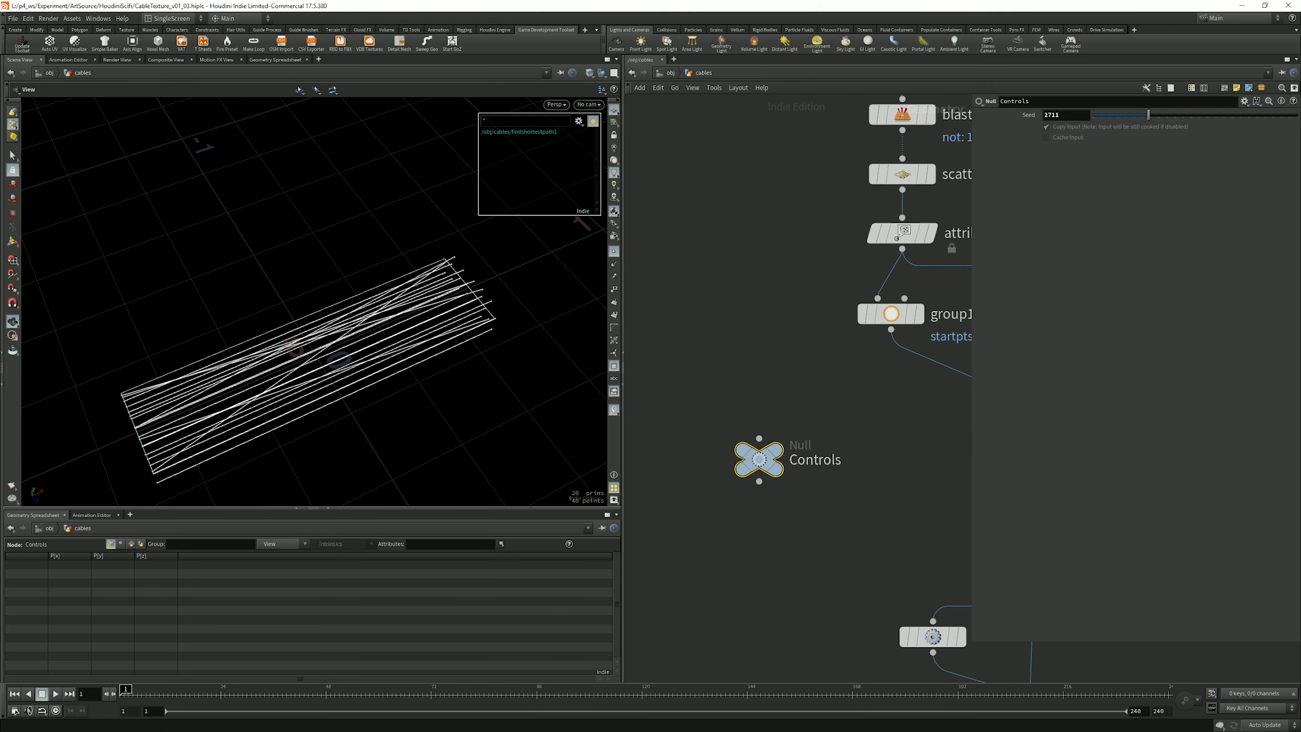
left_click(1244, 101)
left_click(1170, 112)
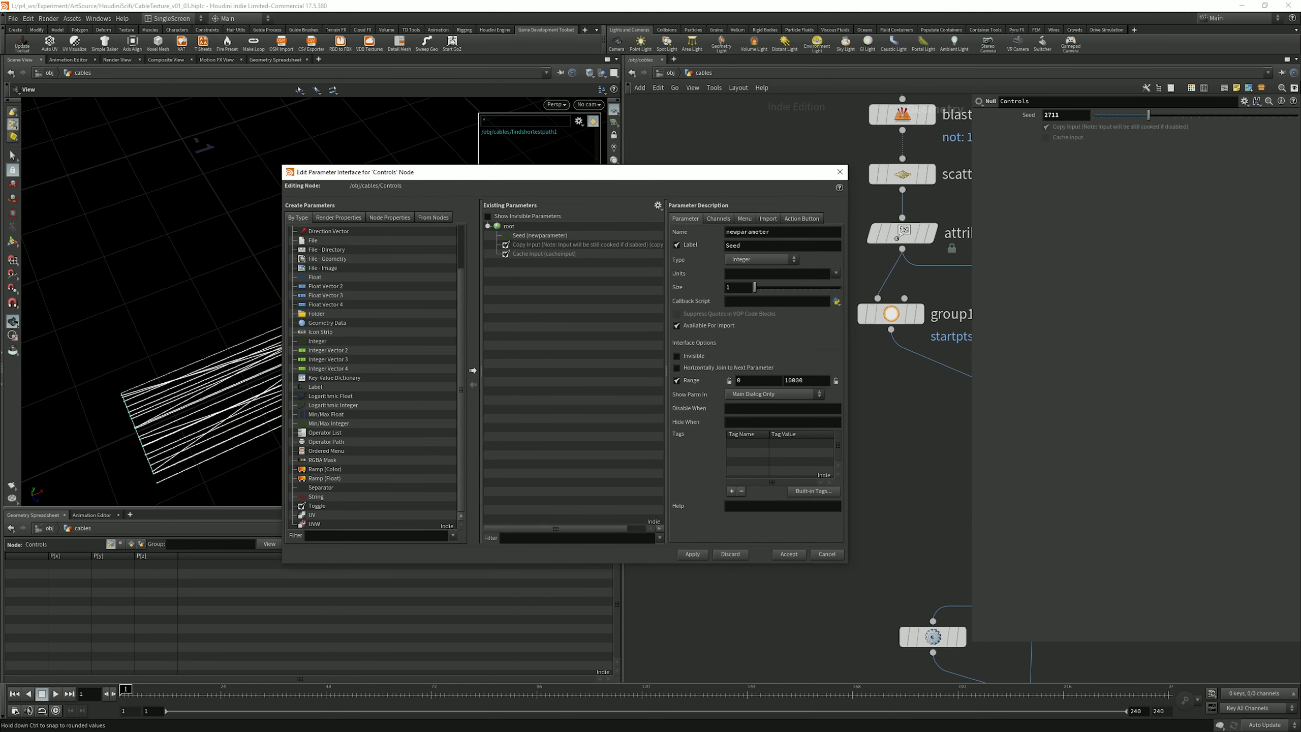
left_click_drag(315, 277, 510, 241)
double_click(734, 246)
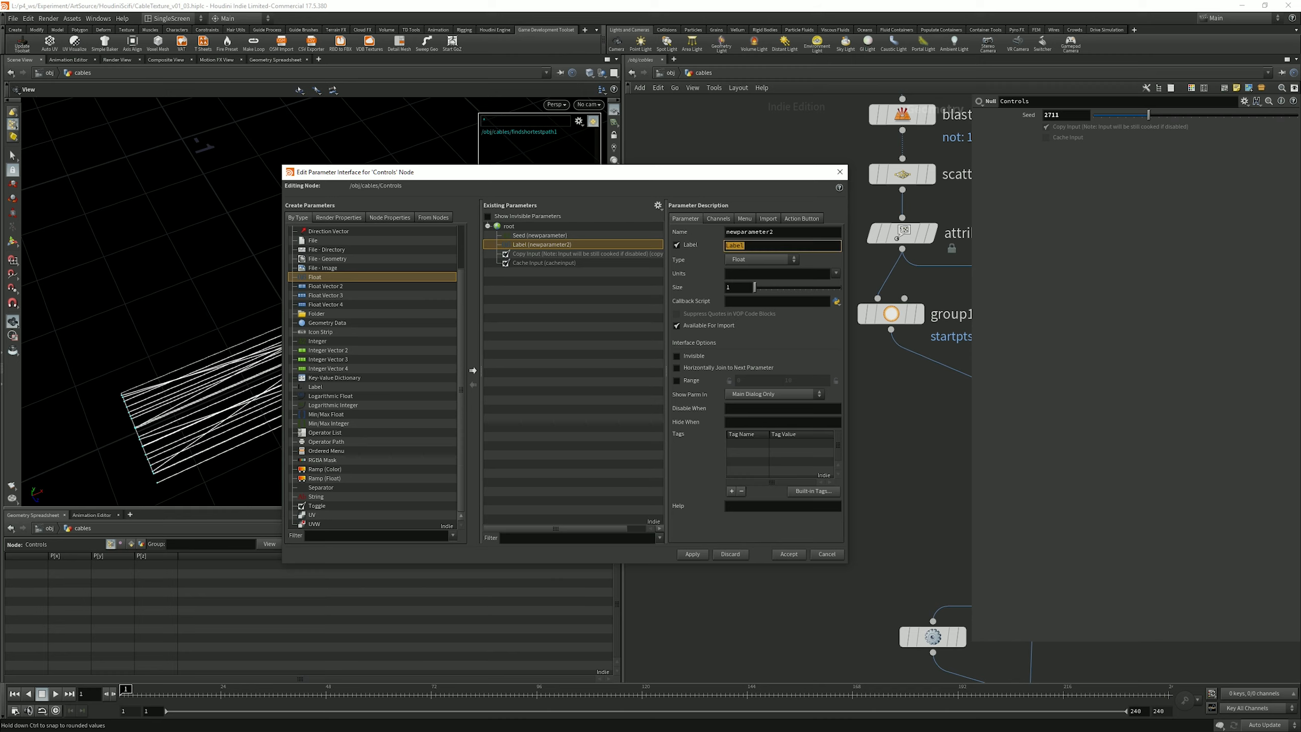
type("R")
key("shift+Tab")
key("shift+Tab")
type("r")
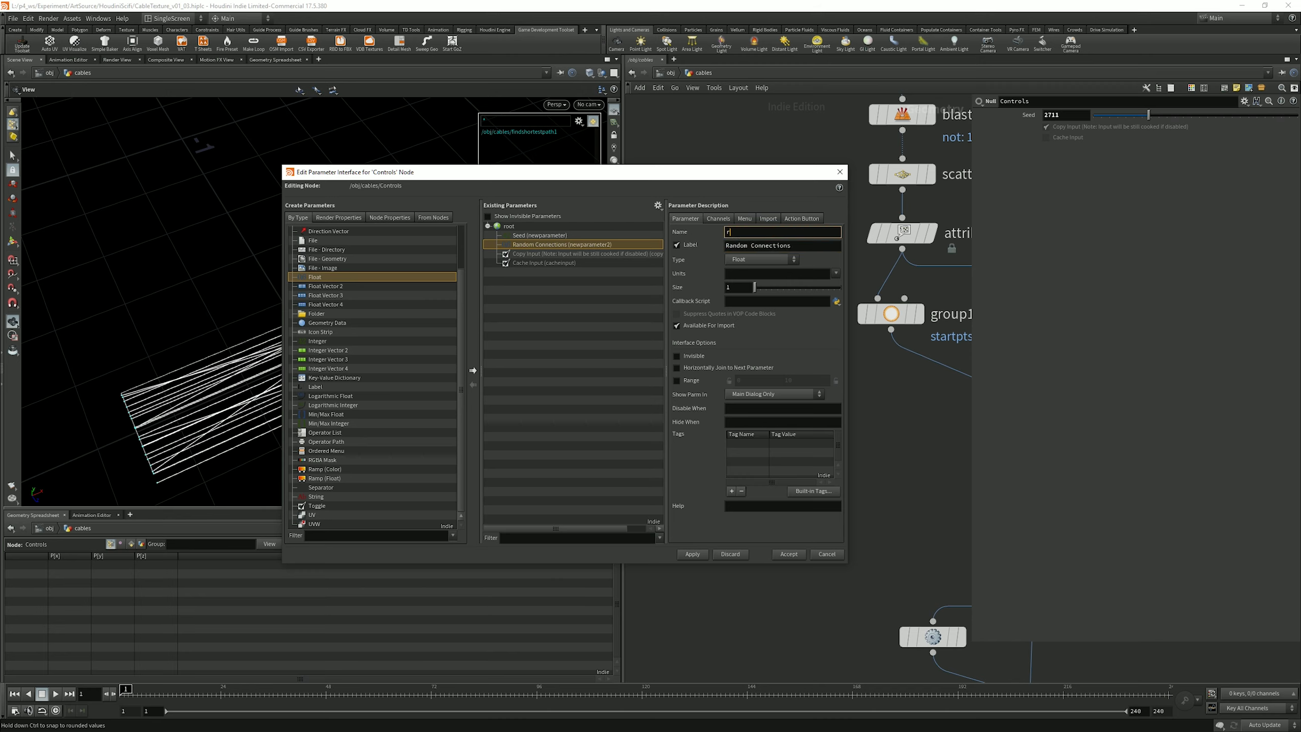
Step: Give the Random Connections parameter a range of 0 to 1 and accept the edited parameter interface
key("Return")
left_click(676, 380)
double_click(789, 380)
type("1")
key("Tab")
key("Return")
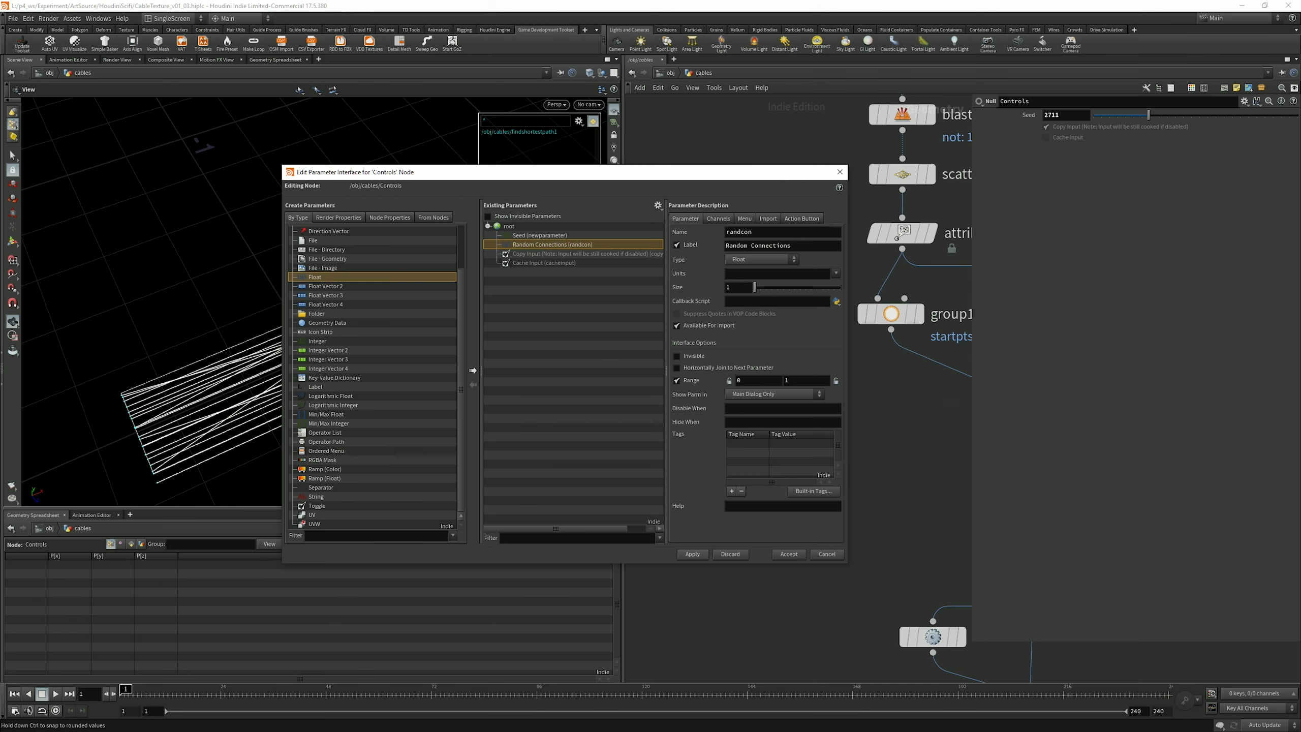
left_click(788, 554)
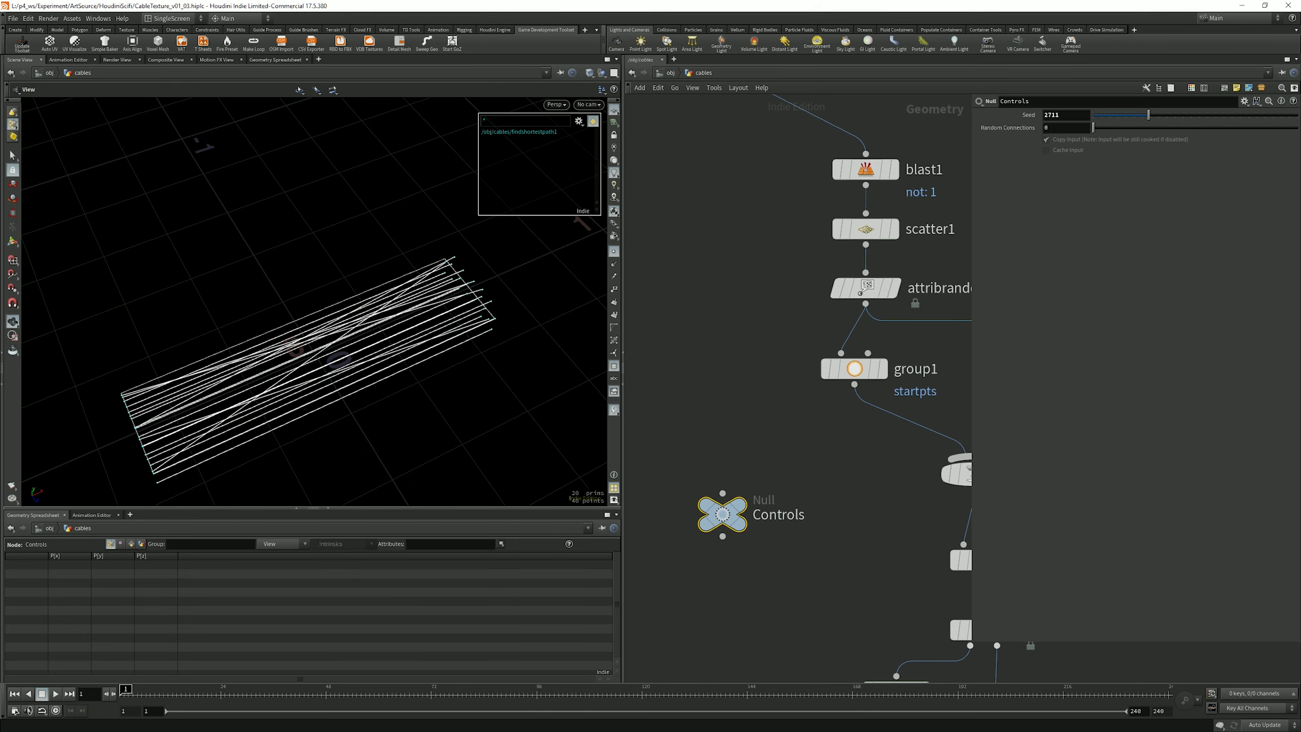
Step: Link the Value 1 weight of attribrandomize1 to the Random Connections parameter of Controls by relative reference
right_click(1006, 128)
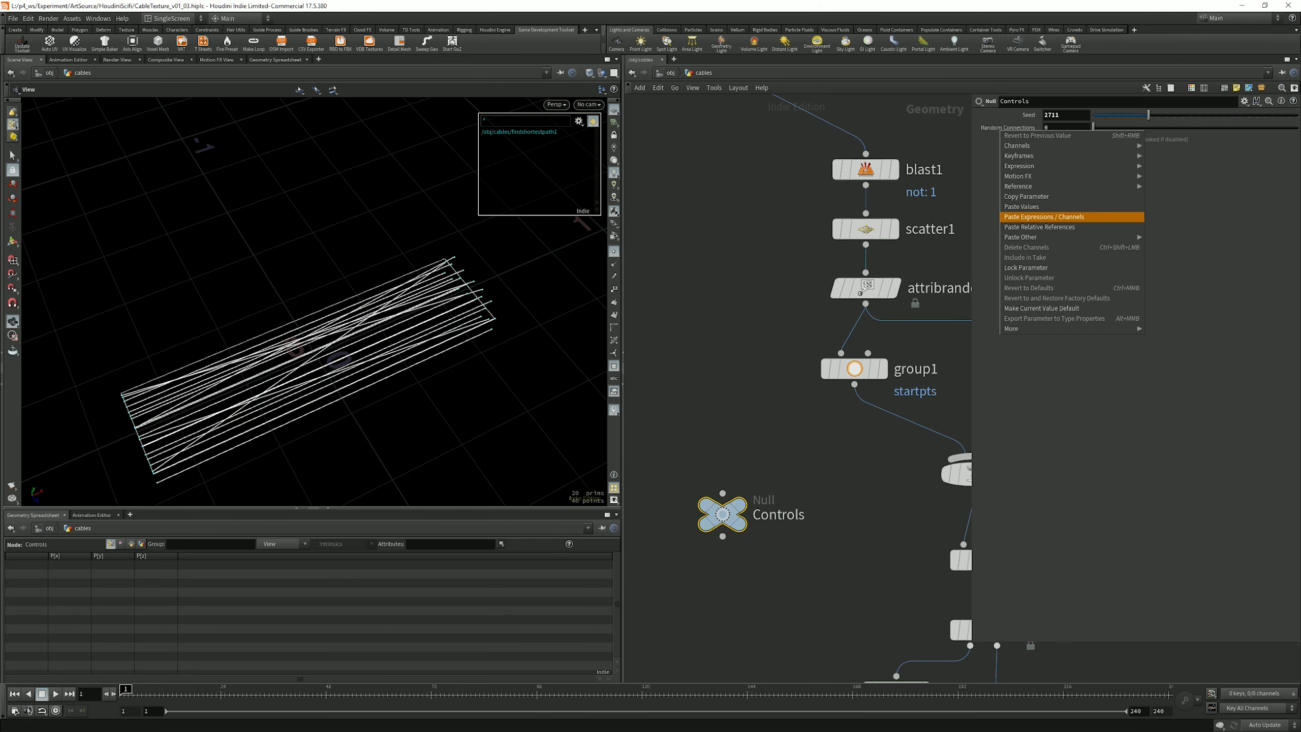
left_click(1026, 196)
left_click(865, 288)
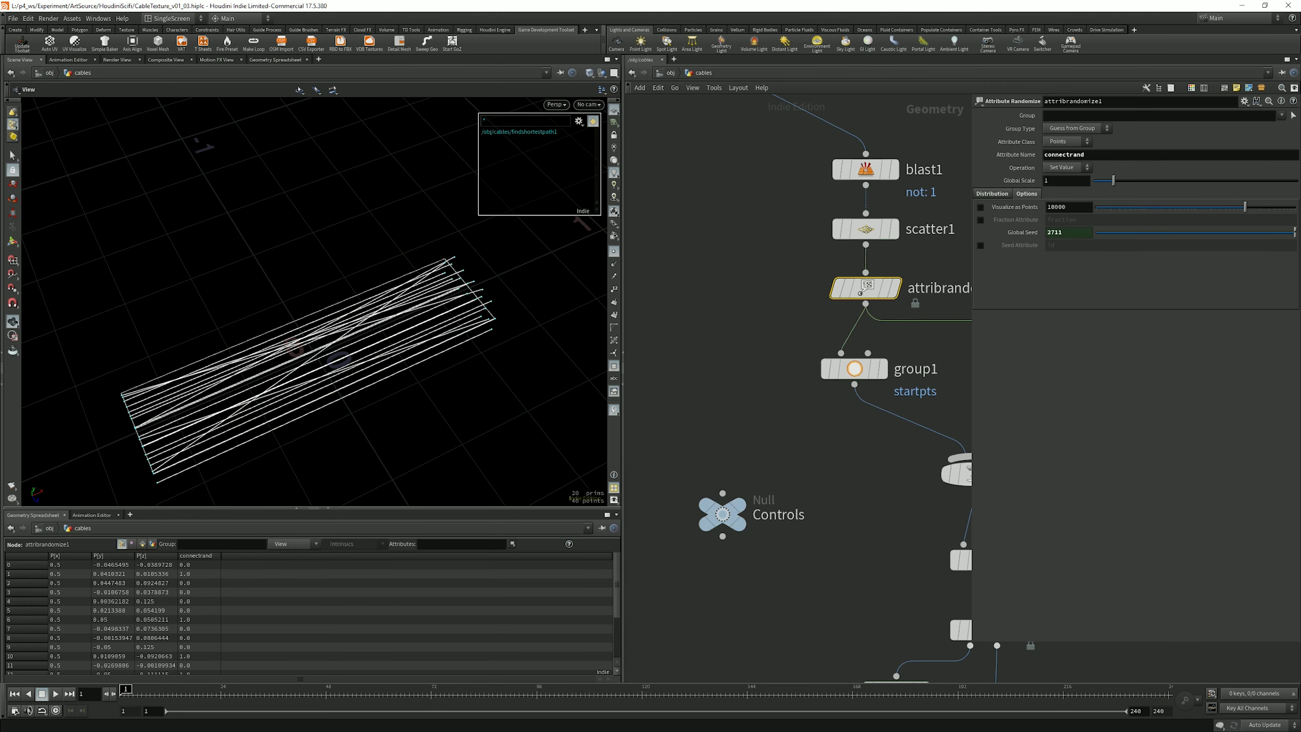
right_click(1116, 274)
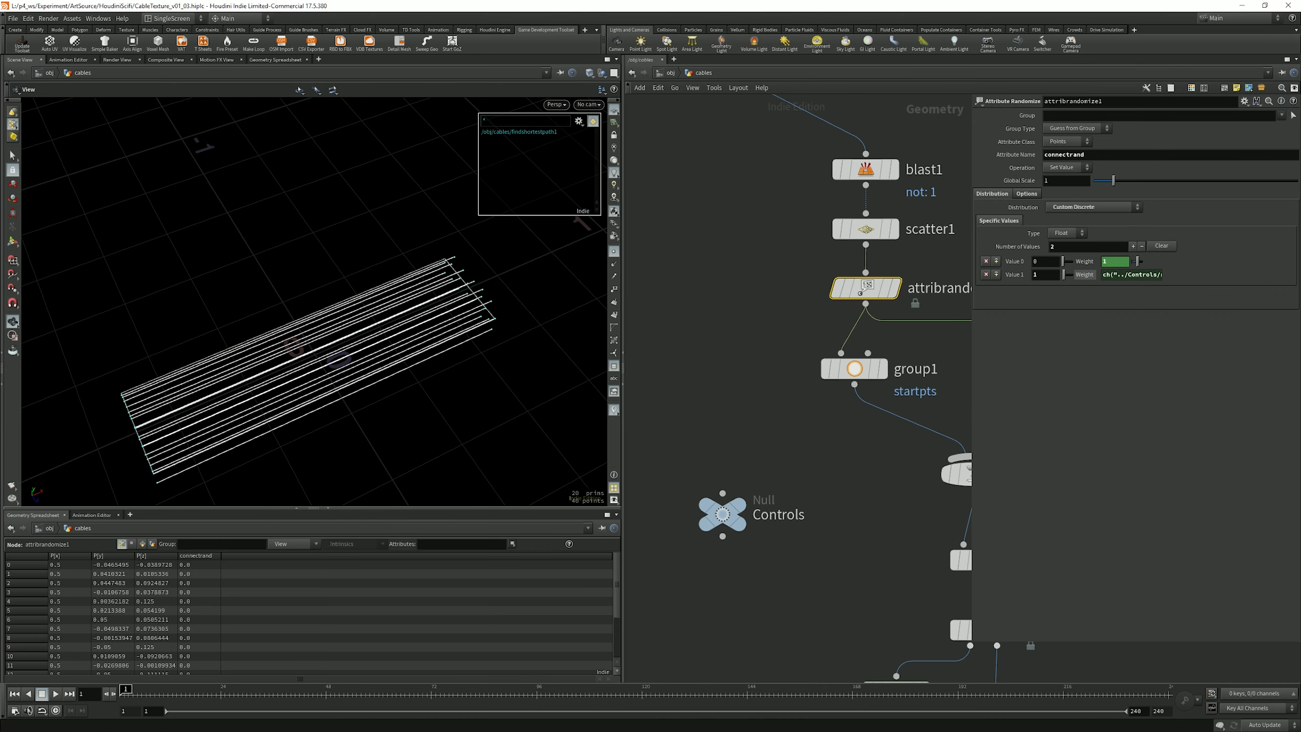
Step: Set Random Connections to 0.378 and Seed to 4677 on the Controls null
middle_click_drag(799, 400, 805, 371)
left_click(729, 485)
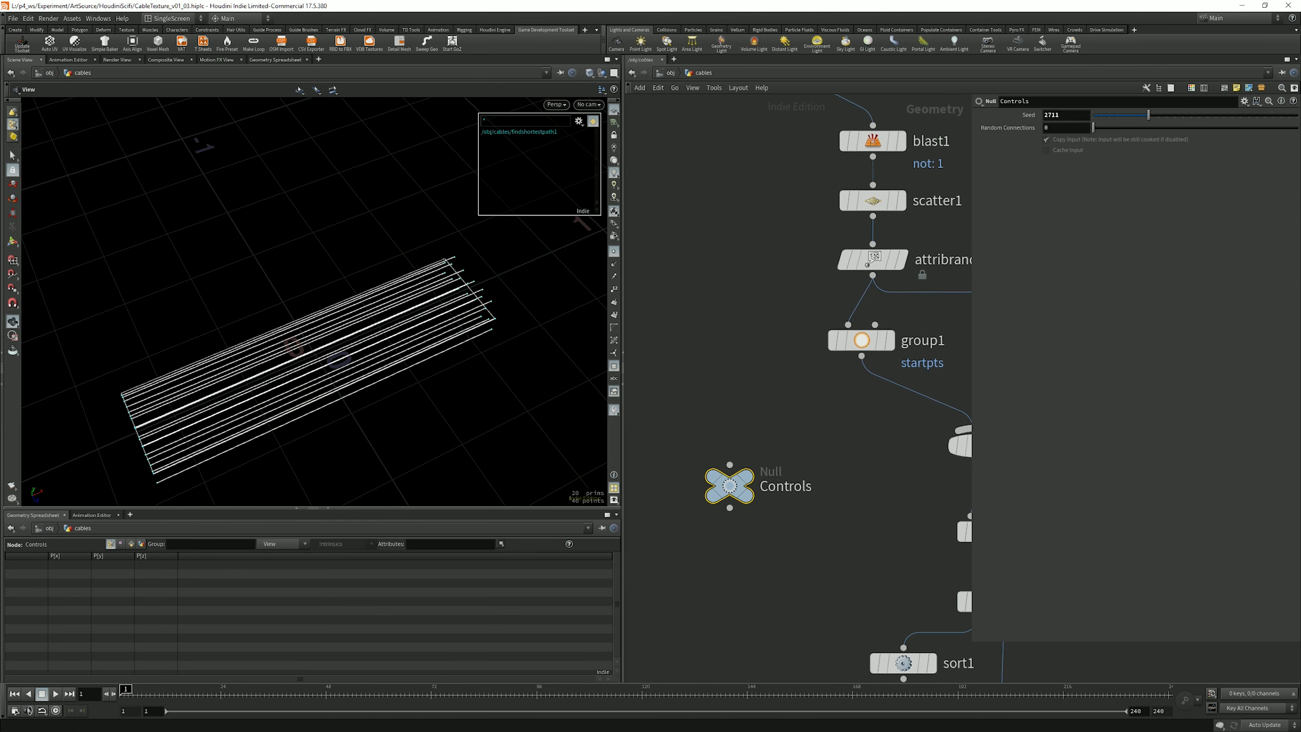
left_click_drag(1098, 127, 1187, 115)
Step: Display the resampled curves of resample1, and return the display to the paths of findshortestpath1
scroll(745, 303, "down", 4)
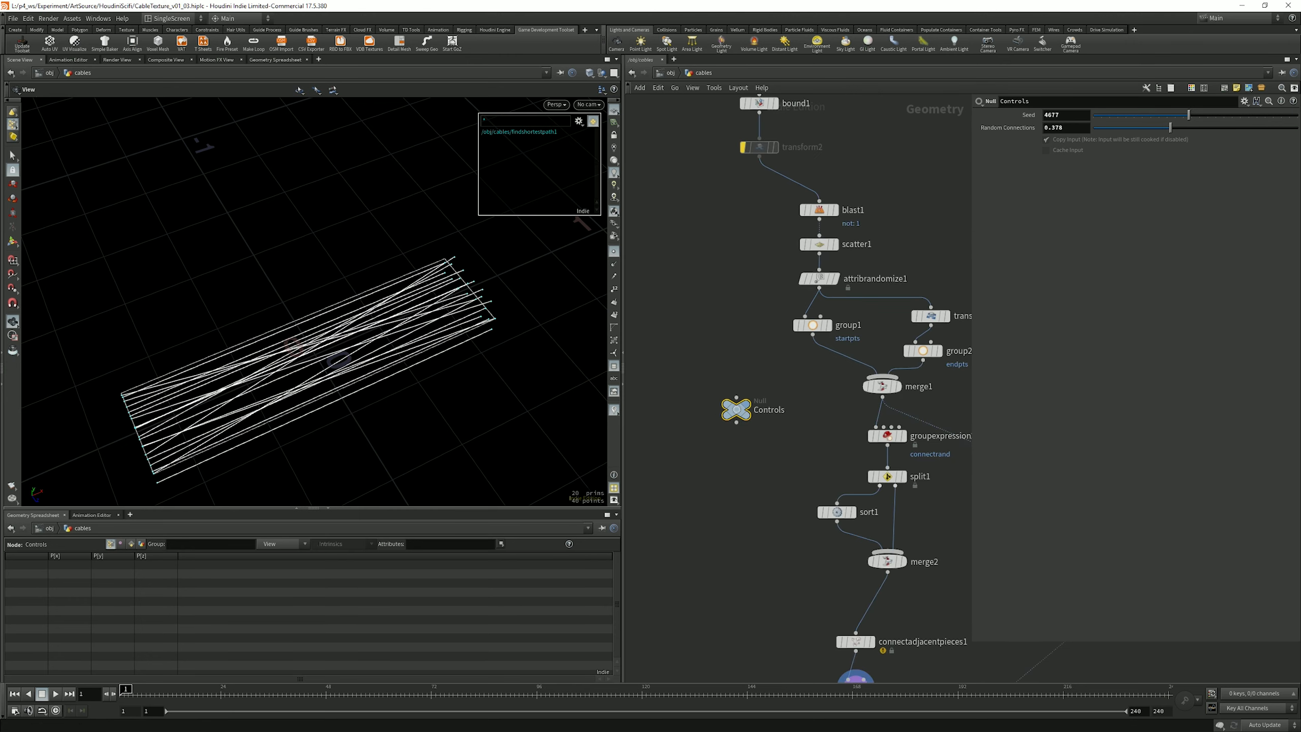
middle_click_drag(887, 560, 838, 342)
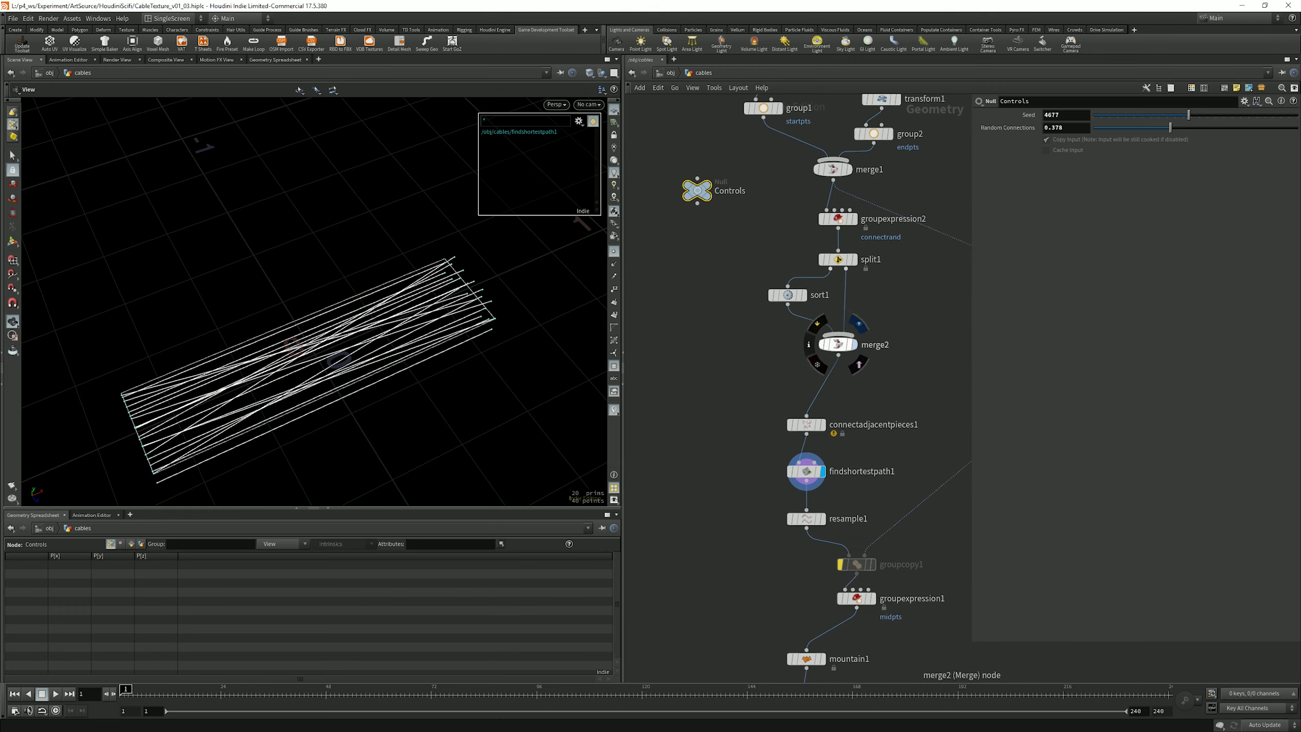
left_click(852, 344)
middle_click_drag(838, 461, 821, 407)
left_click(803, 464)
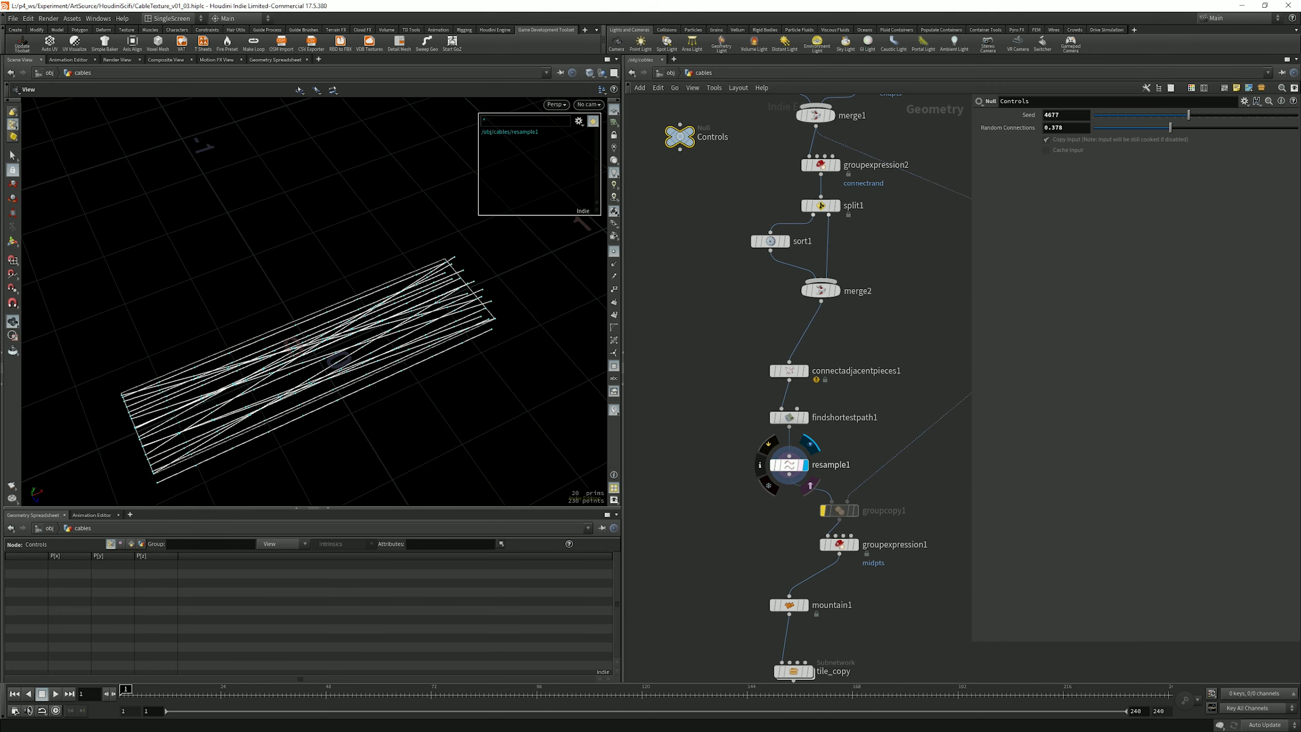
left_click(788, 464)
left_click(788, 417)
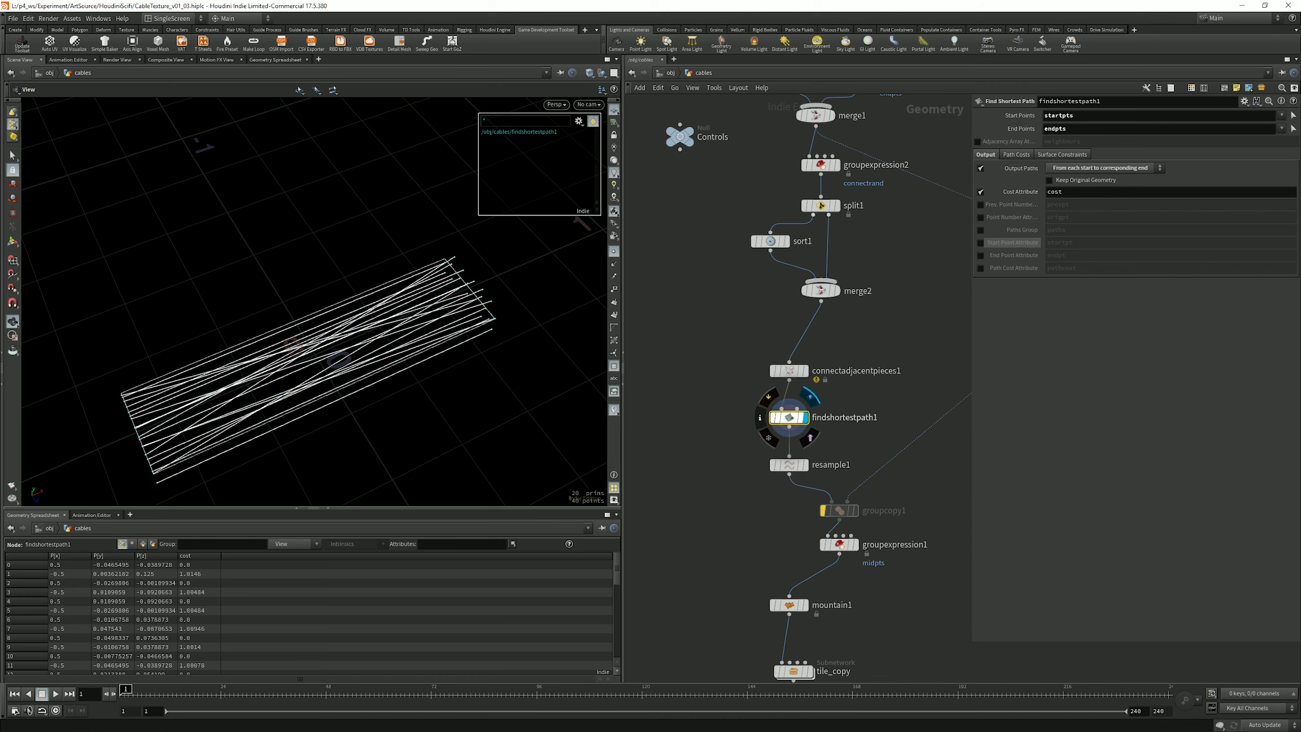
Step: Display the midpts group of groupexpression1, and compare it with the noise-displaced curves of mountain1
left_click(788, 464)
middle_click_drag(788, 465, 786, 422)
middle_click_drag(838, 501, 848, 434)
left_click(831, 379)
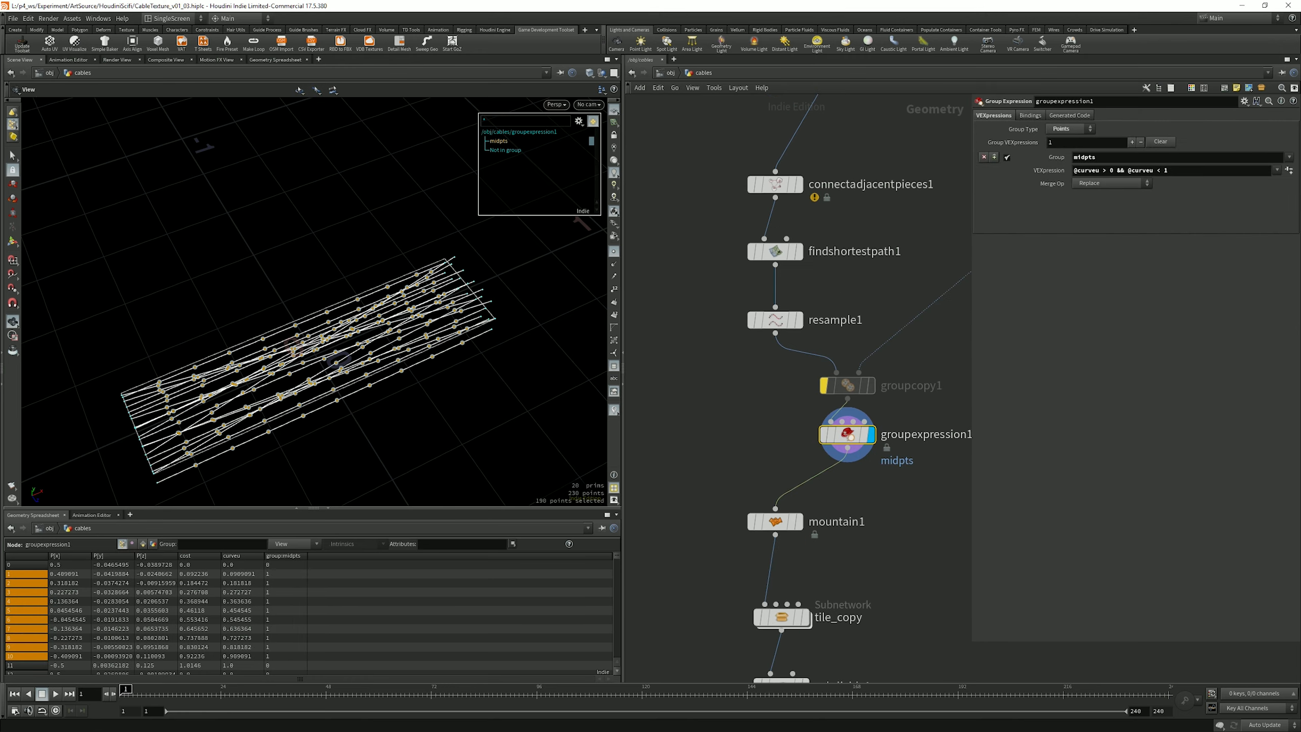
middle_click_drag(925, 385, 812, 418)
left_click_drag(328, 328, 307, 341)
middle_click_drag(308, 341, 362, 313)
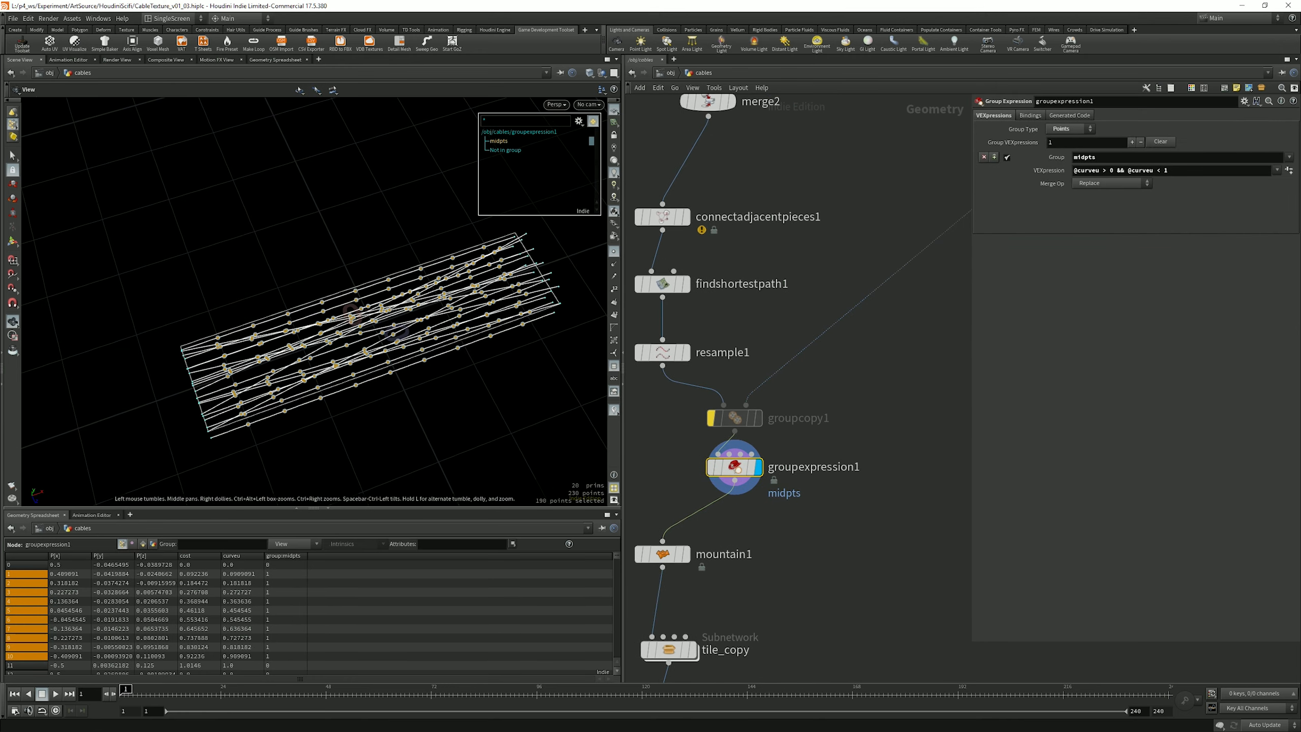
left_click(685, 553)
left_click(662, 554)
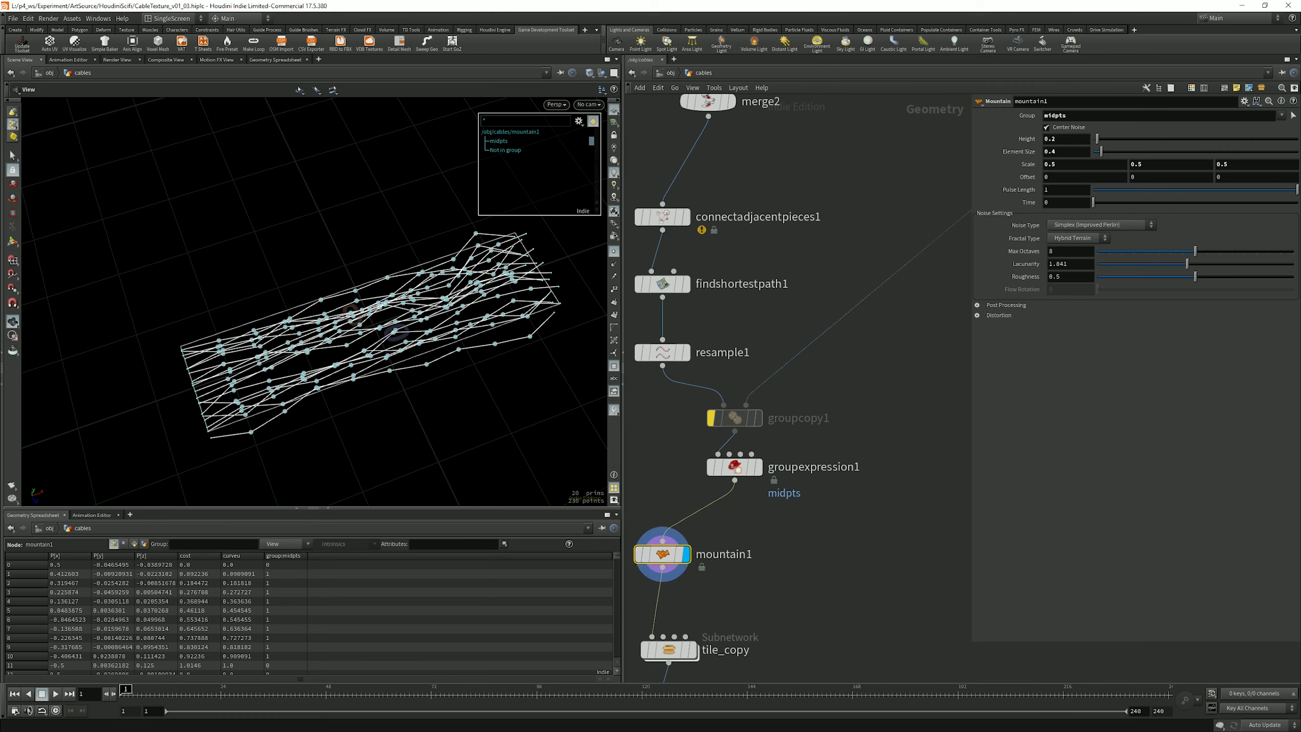
middle_click_drag(717, 462, 768, 423)
left_click_drag(351, 314, 365, 306)
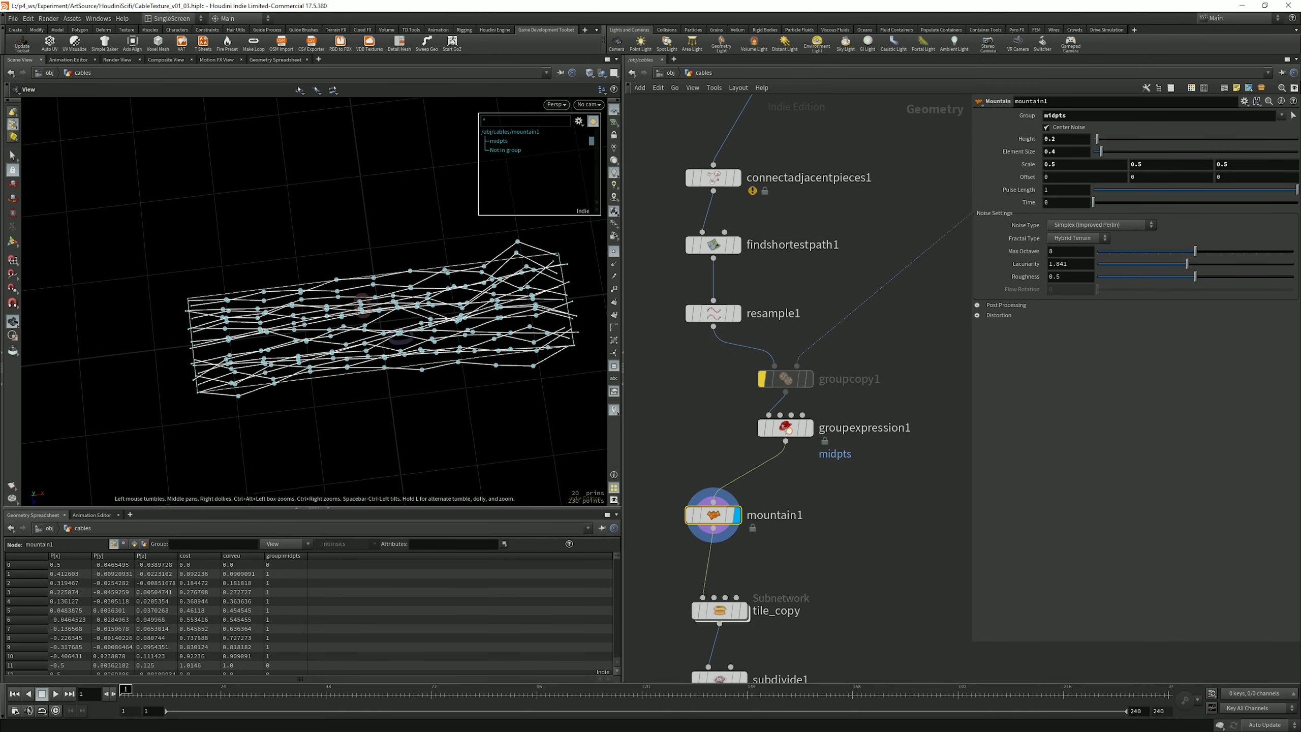
Step: Move the tile_copy and subdivide1 nodes closer below mountain1 in the network
scroll(820, 461, "down", 3)
scroll(845, 512, "up", 2)
middle_click_drag(826, 566, 867, 535)
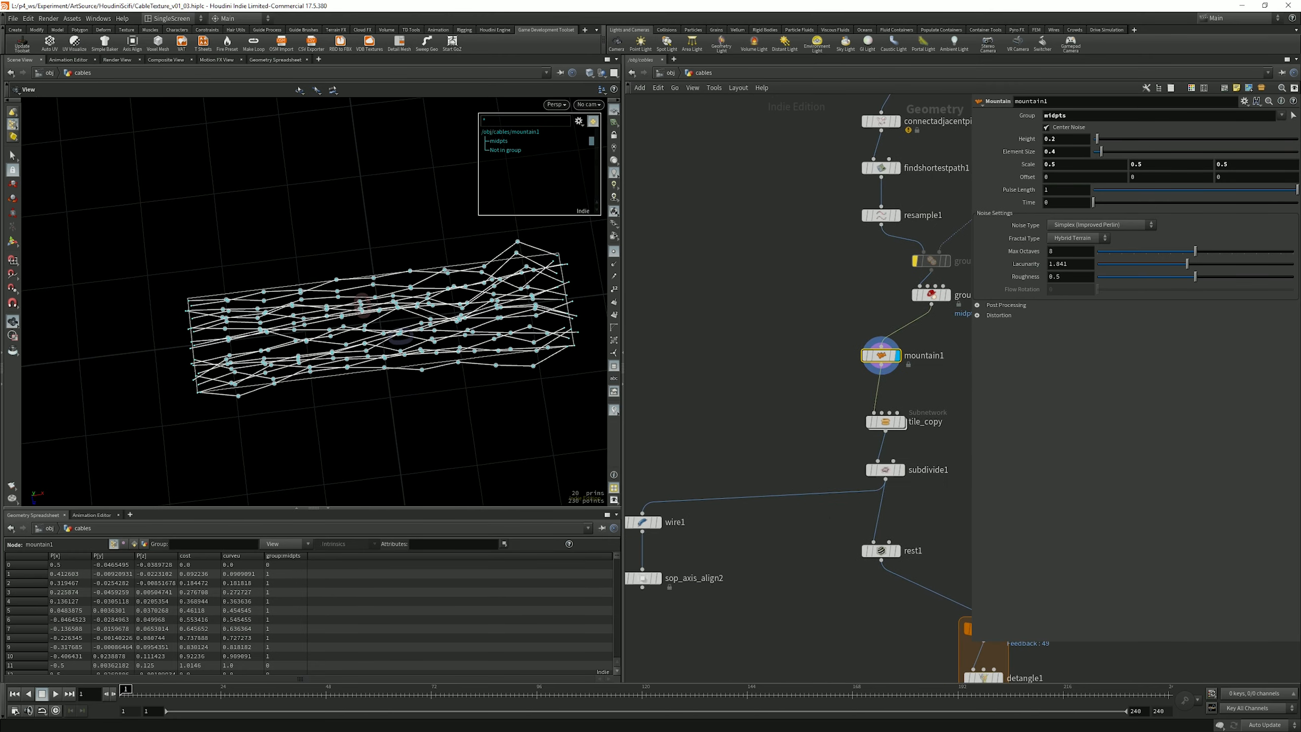
left_click_drag(886, 421, 886, 400)
left_click_drag(886, 470, 886, 442)
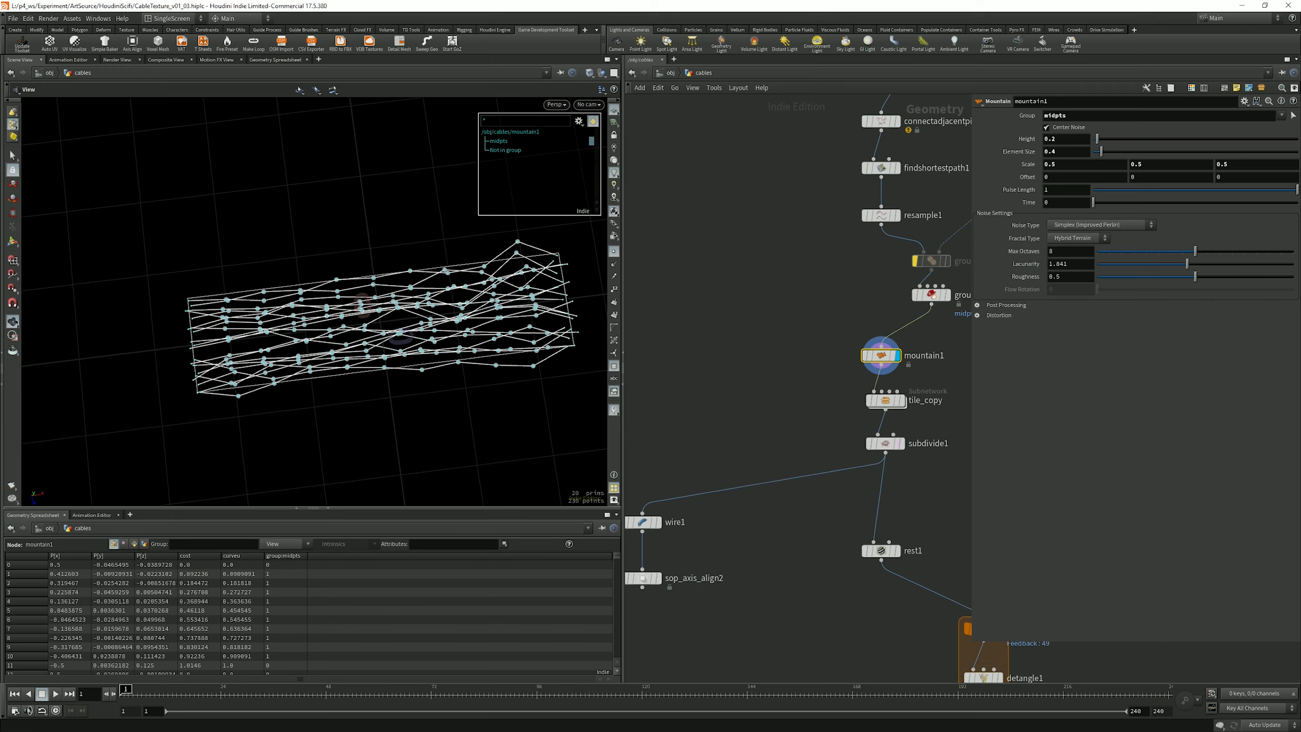
Step: Display subdivide1, set its Depth to 2, and turn off the group list in the viewport
left_click(900, 443)
left_click_drag(359, 328, 346, 295)
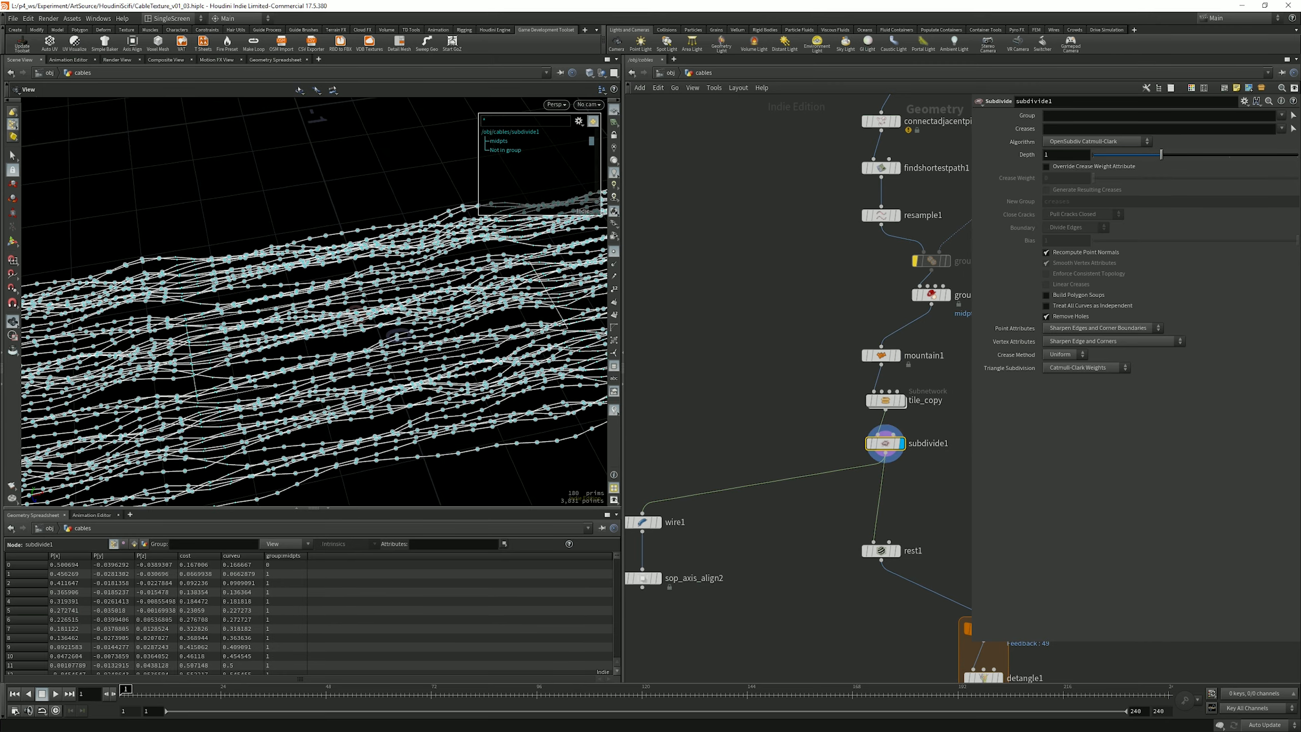
left_click_drag(1161, 154, 1228, 154)
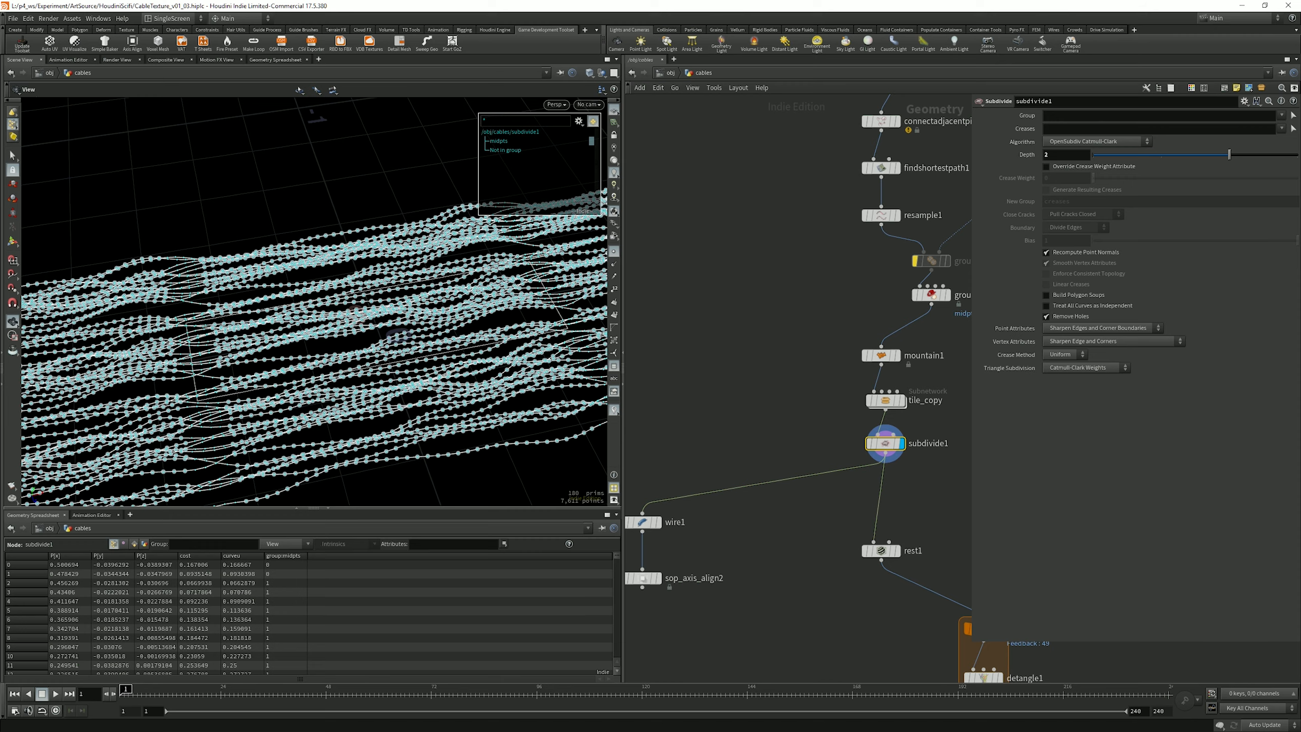
key("9")
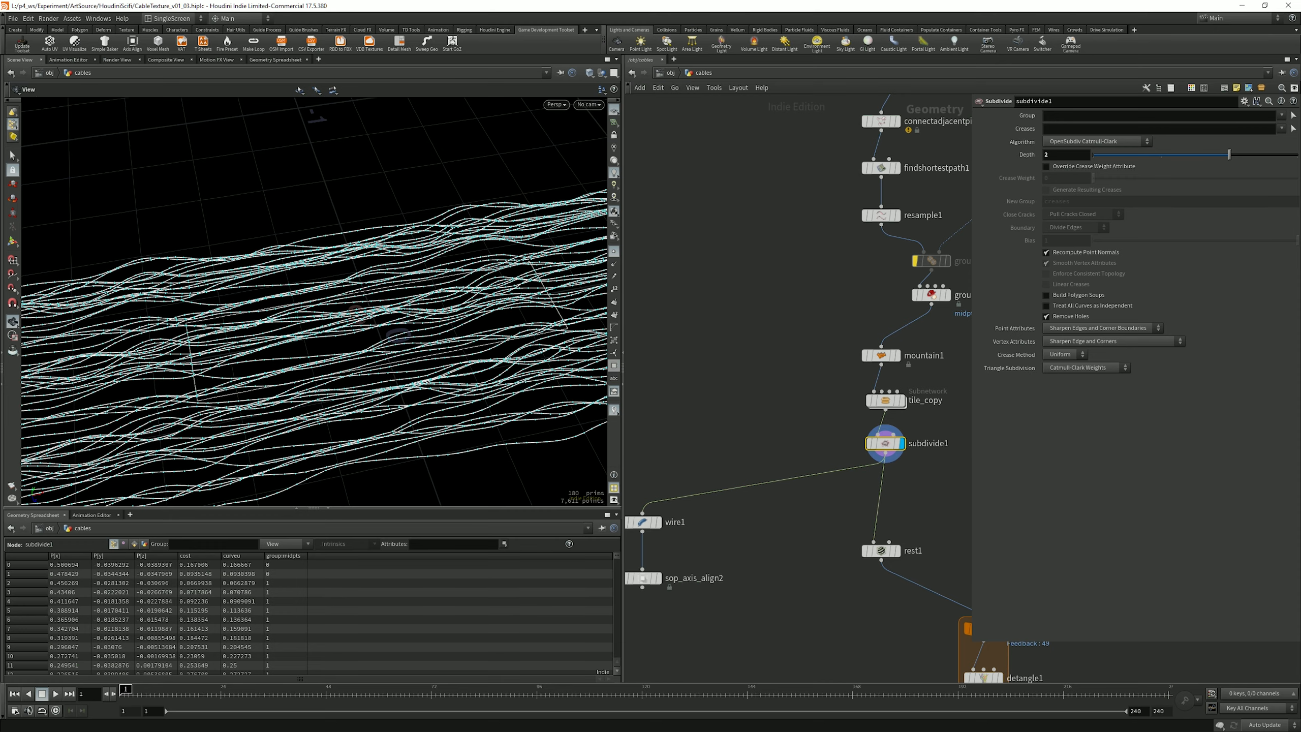
Step: Display the wireframe cables output by sop_axis_align2 and examine them from above
scroll(817, 292, "down", 3)
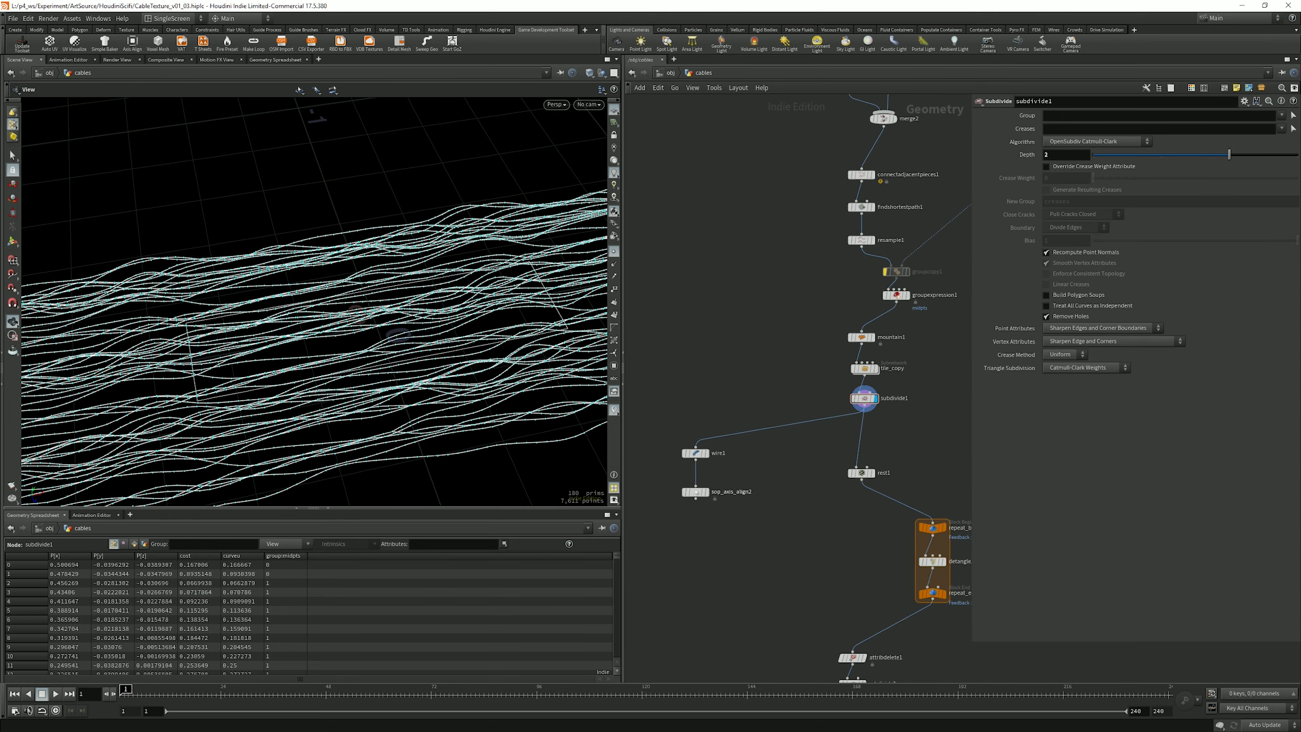
left_click(708, 480)
left_click(695, 491)
mouse_move(359, 308)
left_mouse_down()
mouse_move(348, 328)
mouse_move(328, 313)
mouse_move(343, 307)
mouse_move(287, 313)
left_mouse_up()
mouse_move(286, 312)
right_mouse_down()
mouse_move(256, 287)
mouse_move(307, 318)
right_mouse_up()
left_click_drag(307, 317, 348, 297)
Step: Bypass sort1 to compare the cables without random connections, and re-enable it
middle_click_drag(794, 344, 804, 406)
scroll(804, 407, "down", 2)
scroll(854, 234, "up", 3)
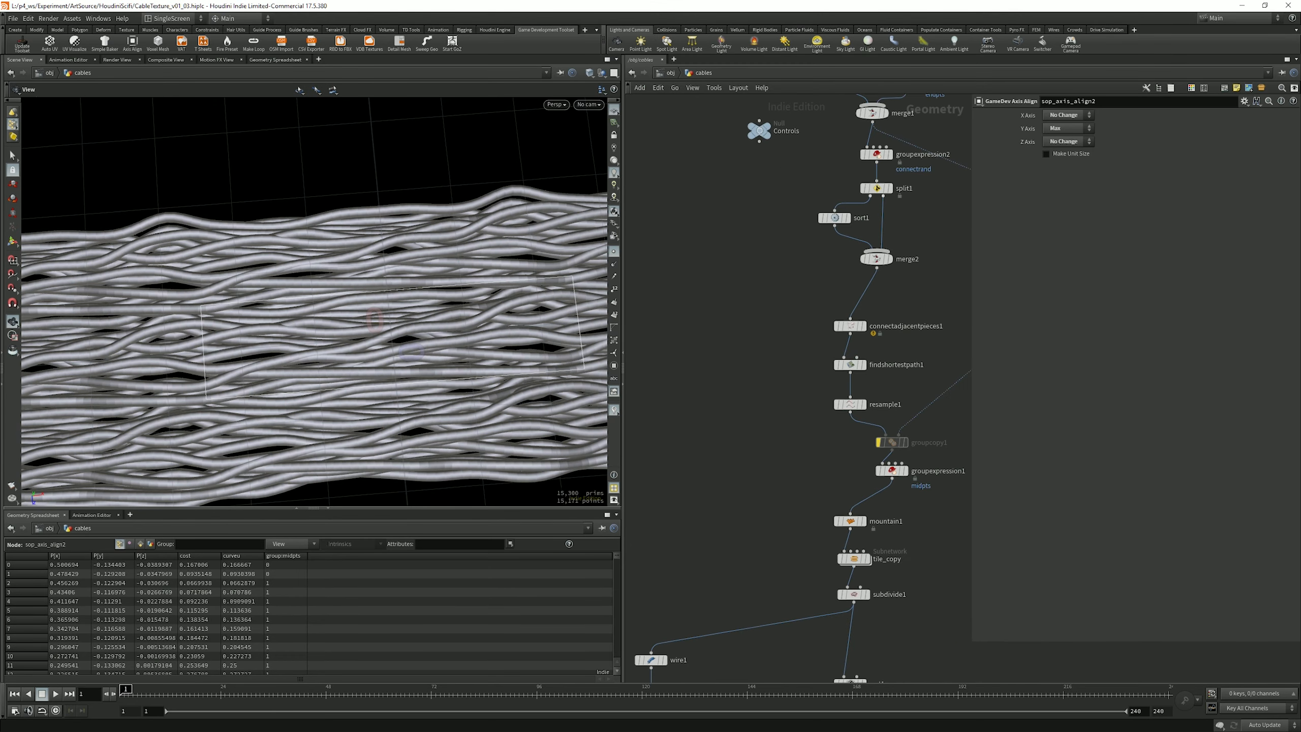
left_click(817, 200)
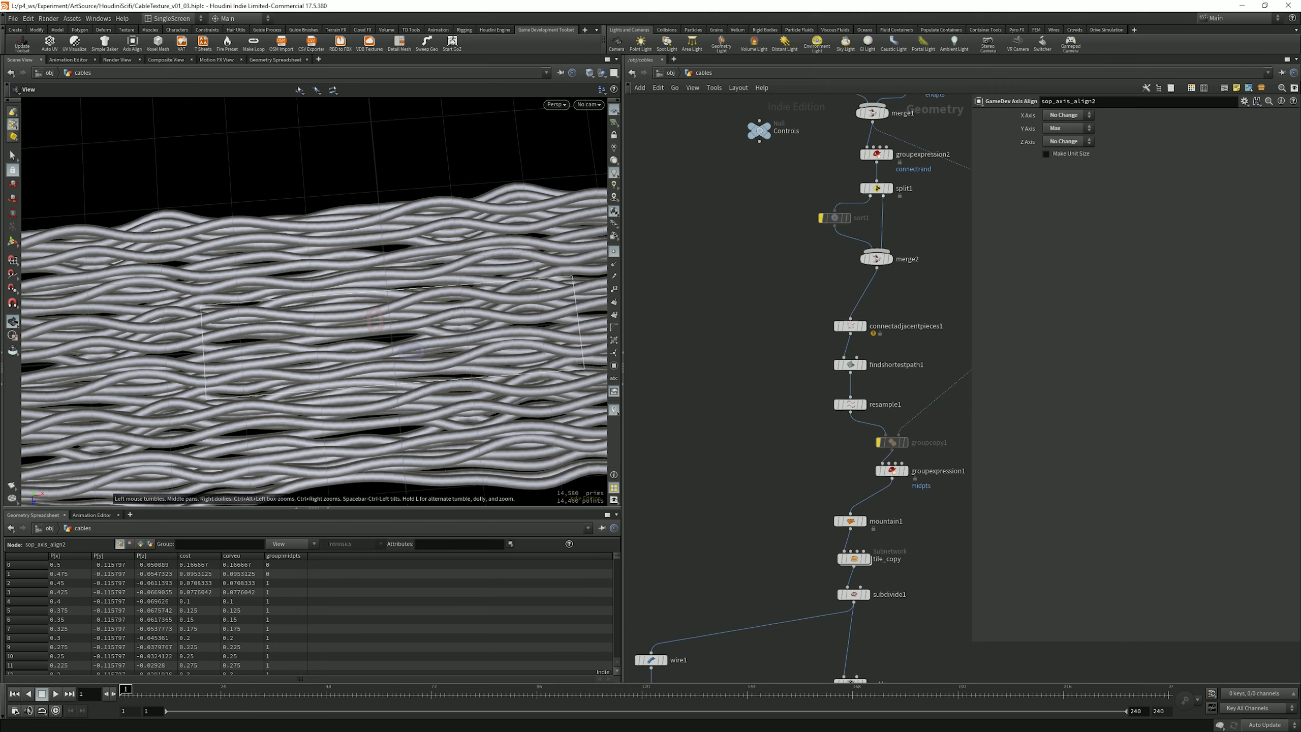
left_click_drag(359, 327, 344, 329)
left_click(818, 200)
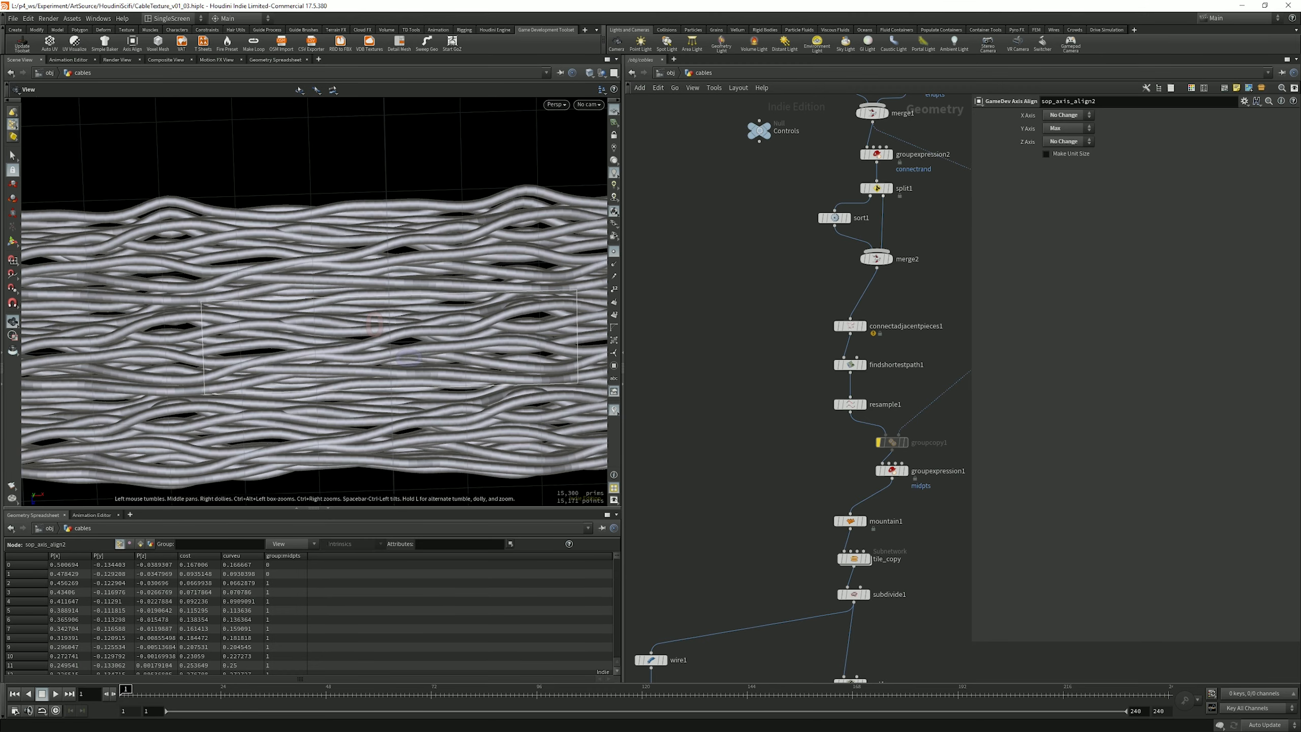
Step: Move the wire1 and sop_axis_align2 branch closer to the main chain below subdivide1
middle_click_drag(769, 410, 800, 271)
left_click_drag(409, 353, 418, 352)
scroll(409, 353, "down", 2)
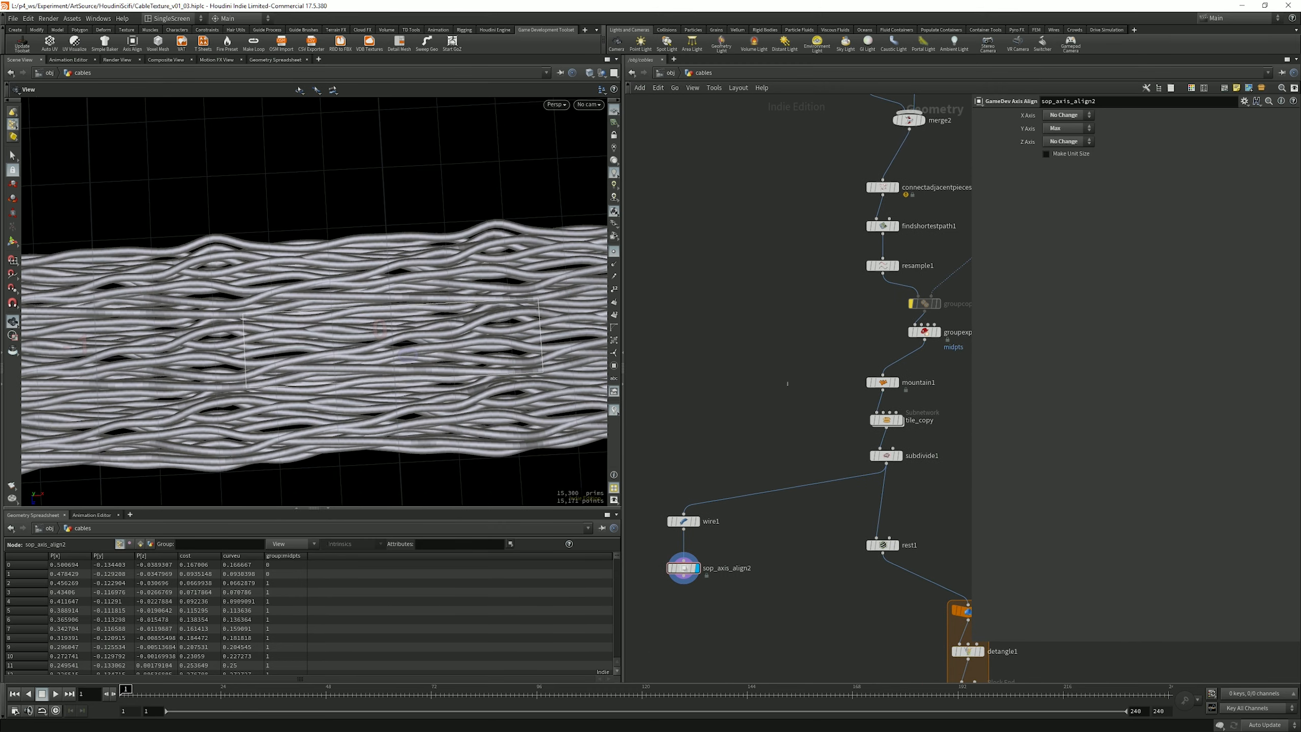
middle_click_drag(799, 508, 753, 346)
mouse_move(859, 437)
middle_mouse_down()
mouse_move(850, 359)
mouse_move(862, 412)
middle_mouse_up()
scroll(850, 359, "down", 2)
left_click_drag(646, 308, 751, 450)
left_click_drag(679, 348, 714, 328)
Step: Examine the wireframe cable surfaces and their overlaps up close from several angles
left_click(863, 339)
scroll(863, 339, "up", 2)
left_click_drag(315, 302, 315, 328)
right_click_drag(315, 328, 359, 328)
left_click_drag(358, 328, 308, 318)
right_click_drag(307, 317, 358, 318)
left_click_drag(389, 287, 246, 287)
mouse_move(246, 287)
right_mouse_down()
mouse_move(287, 287)
mouse_move(256, 272)
right_mouse_up()
left_click_drag(256, 271, 246, 353)
right_click_drag(203, 179, 156, 160)
left_click_drag(157, 160, 230, 123)
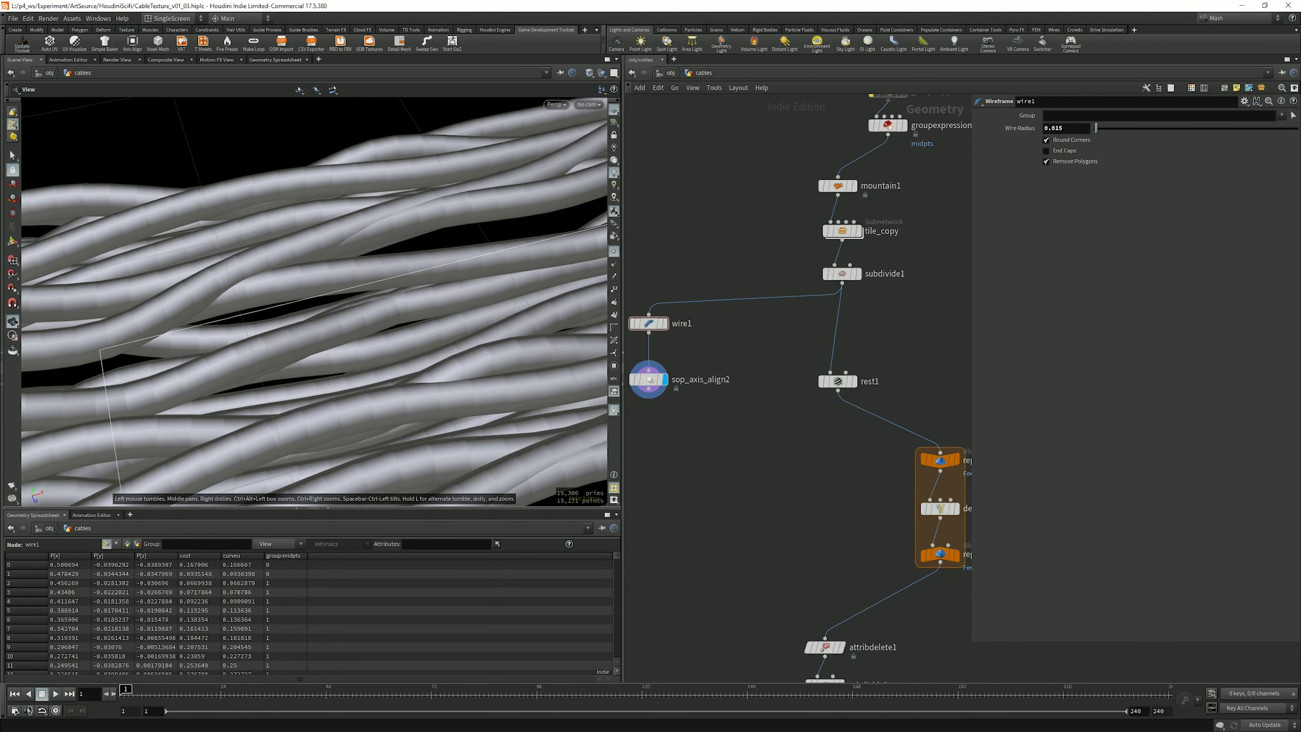
scroll(826, 365, "down", 4)
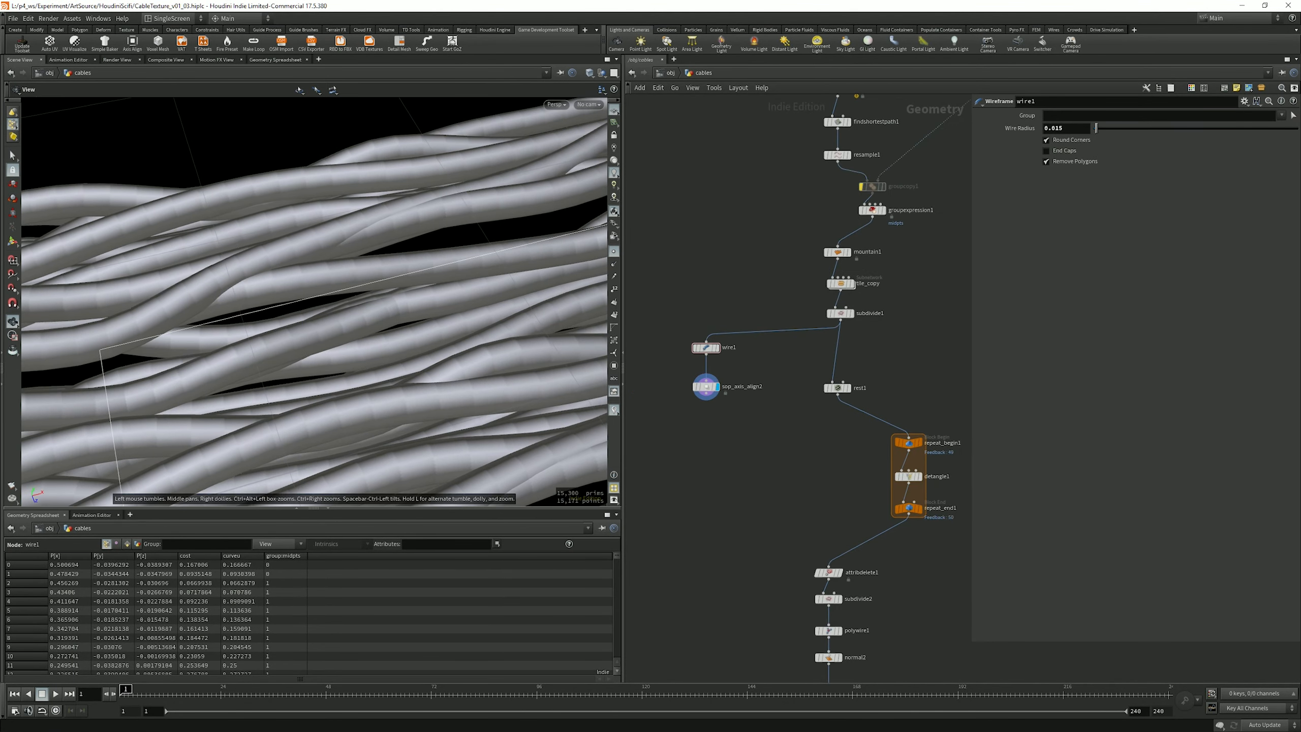
Step: Add a PolyWire node to the network and place it beside wire1
key("Tab")
type("polywi")
key("Return")
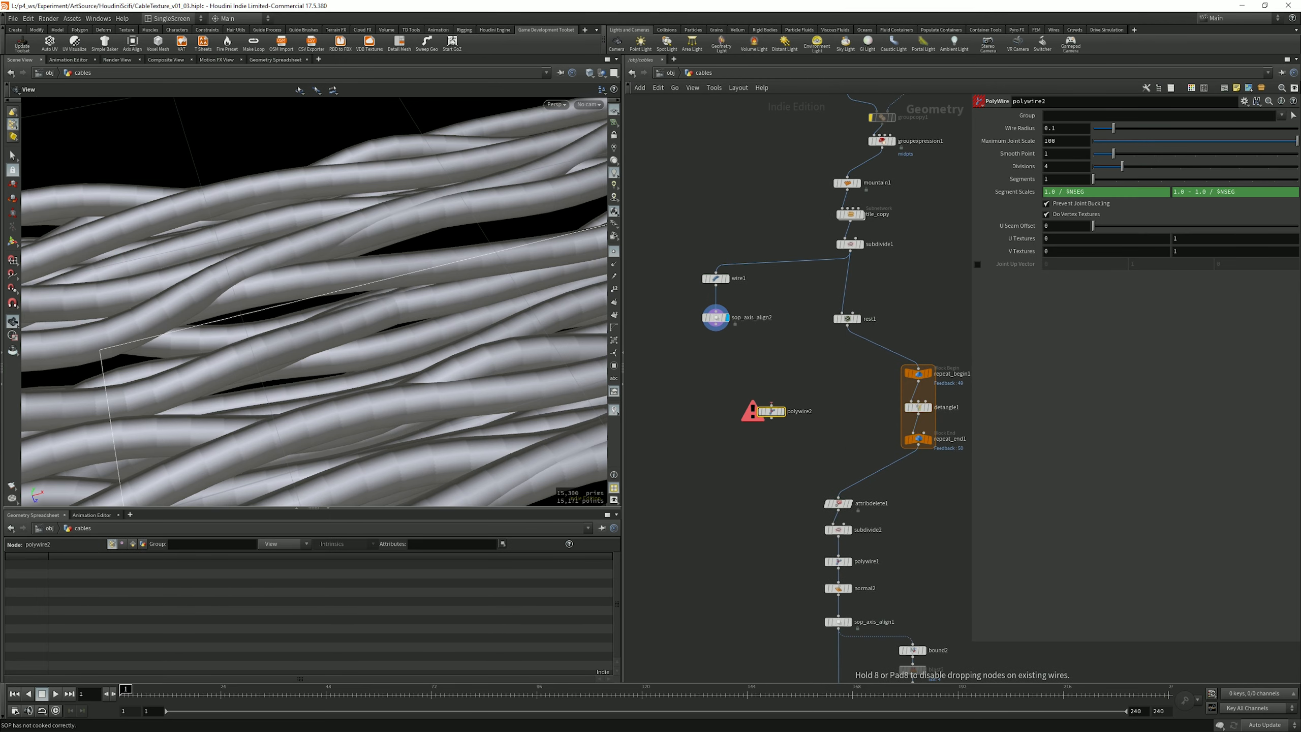
left_click(786, 293)
scroll(729, 202, "up", 3)
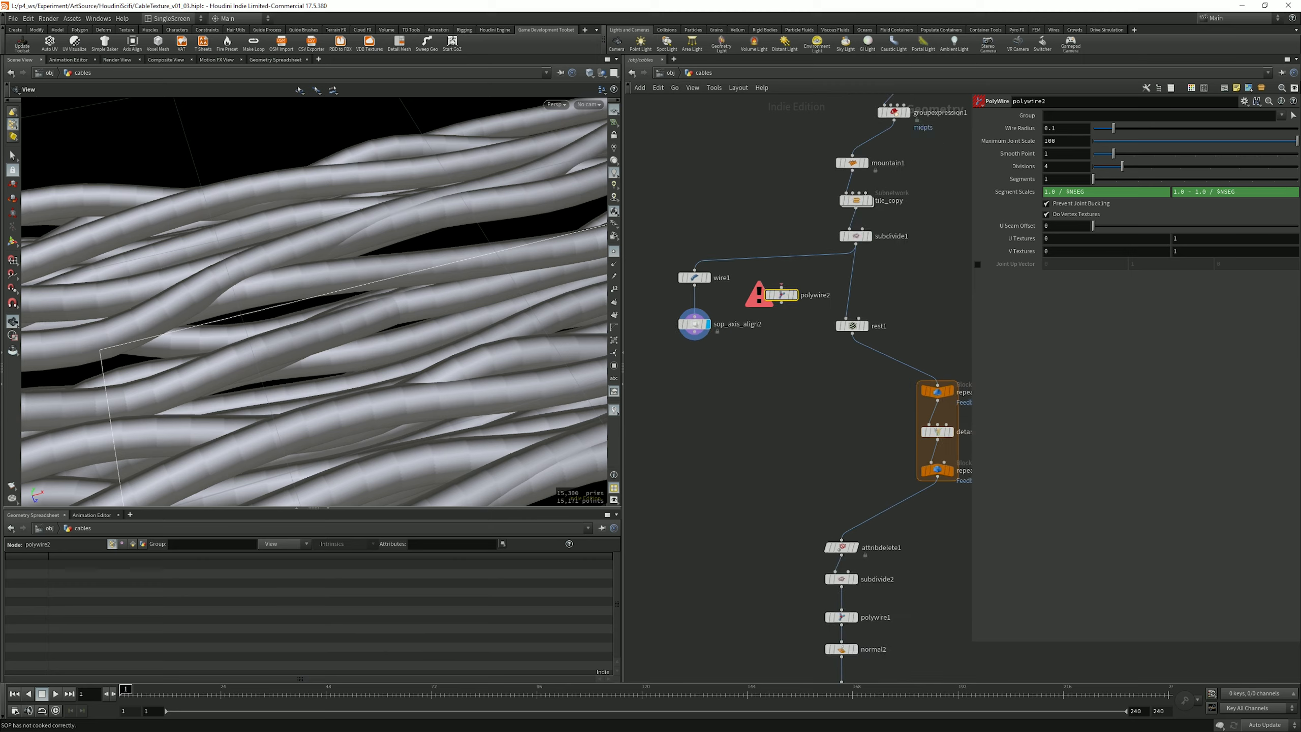
Step: Select wire1 and examine how its wireframe cables bend and cross around the tile boundary
left_click(707, 331)
mouse_move(314, 302)
left_mouse_down()
mouse_move(314, 256)
mouse_move(314, 338)
mouse_move(307, 322)
left_mouse_up()
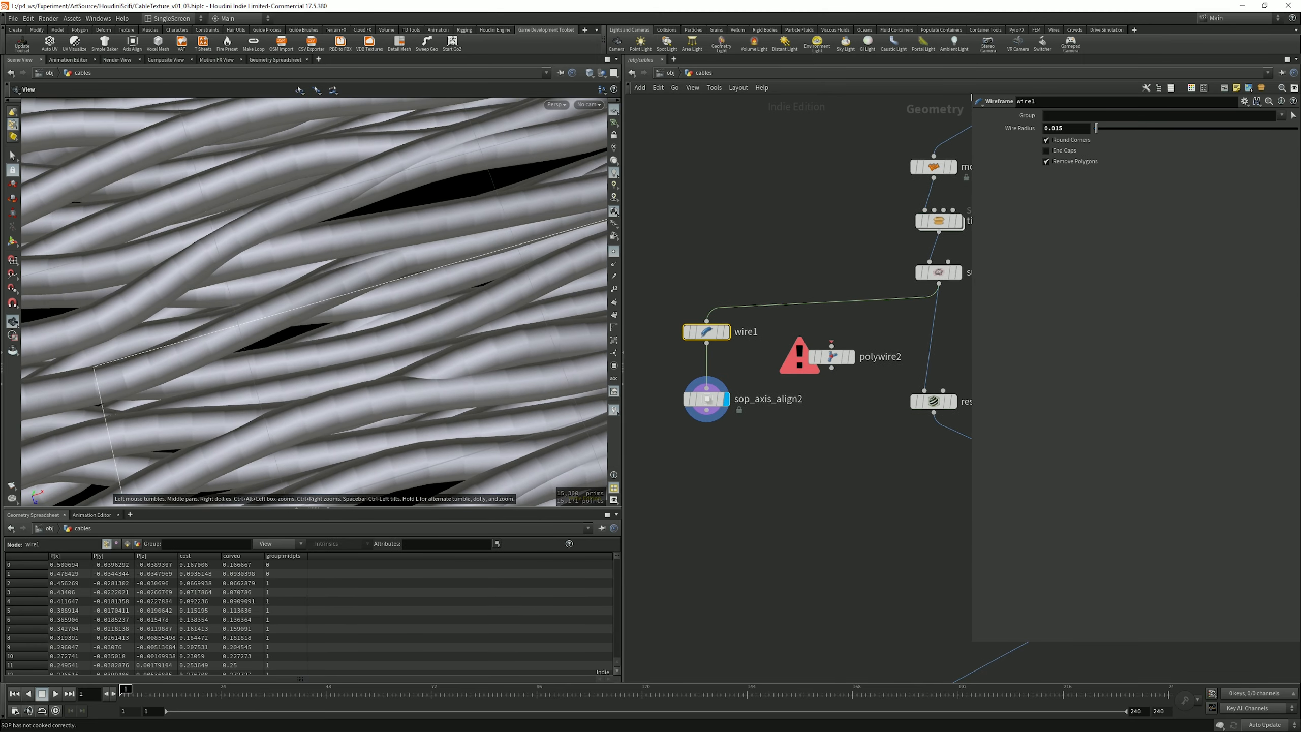
middle_click_drag(799, 307, 790, 352)
left_click_drag(314, 287, 353, 323)
right_click_drag(353, 323, 307, 287)
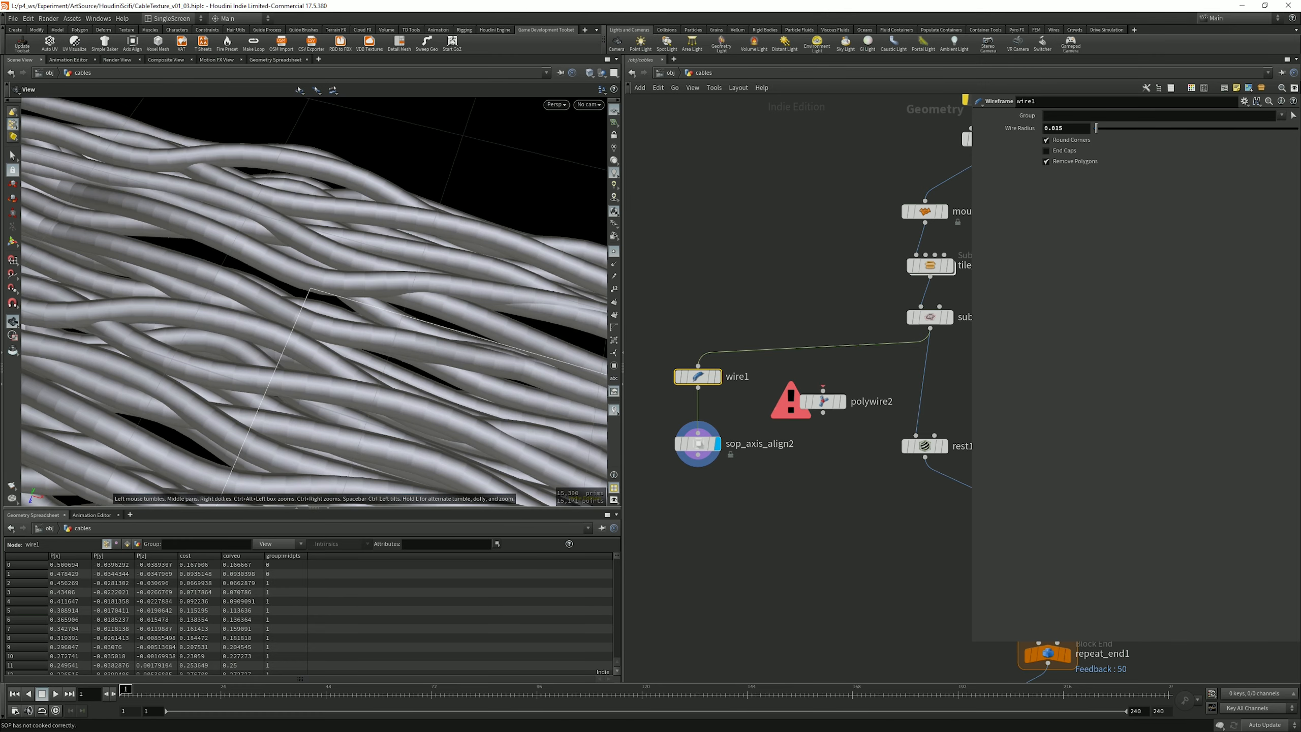
Step: Feed polywire2 from subdivide1 in parallel with wire1 and display its result
left_click_drag(308, 287, 358, 287)
middle_click_drag(820, 307, 799, 349)
left_click_drag(805, 443, 814, 433)
left_click(832, 443)
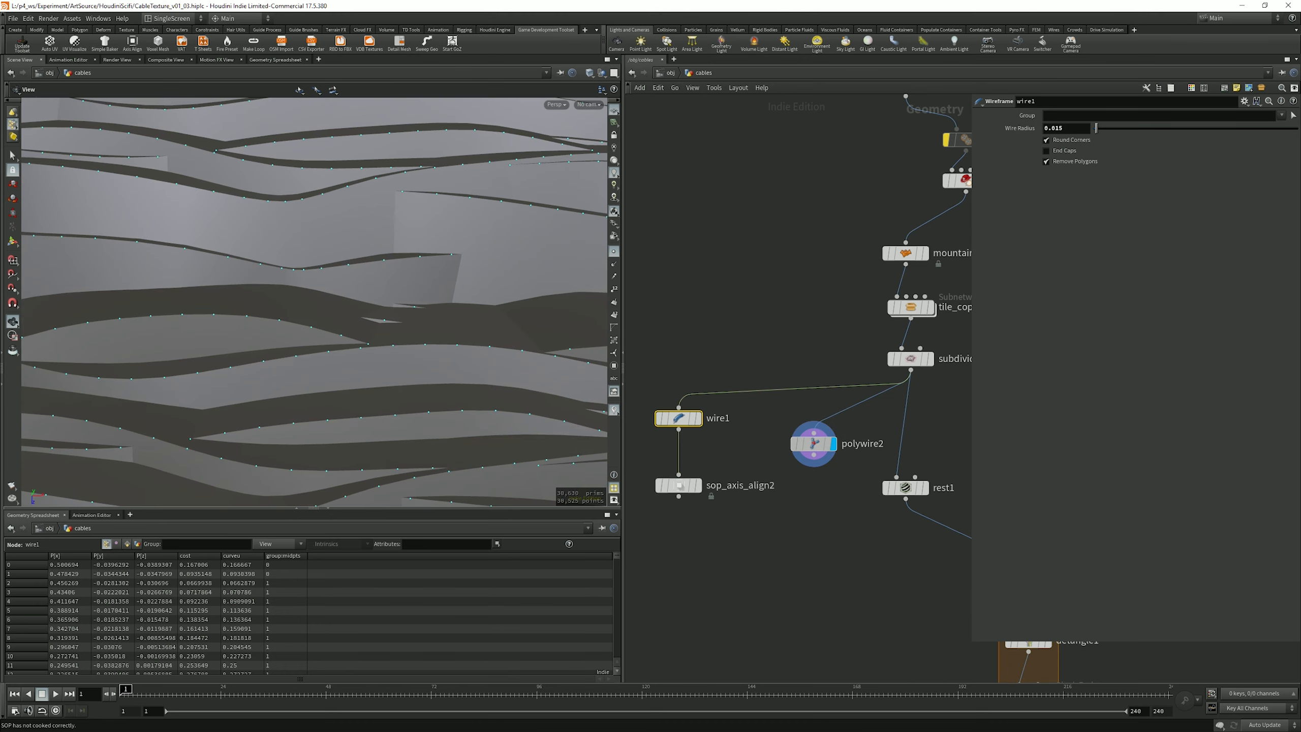
Step: Set polywire2's divisions to 8 and its wire radius to 0.015, matching wire1
left_click(814, 443)
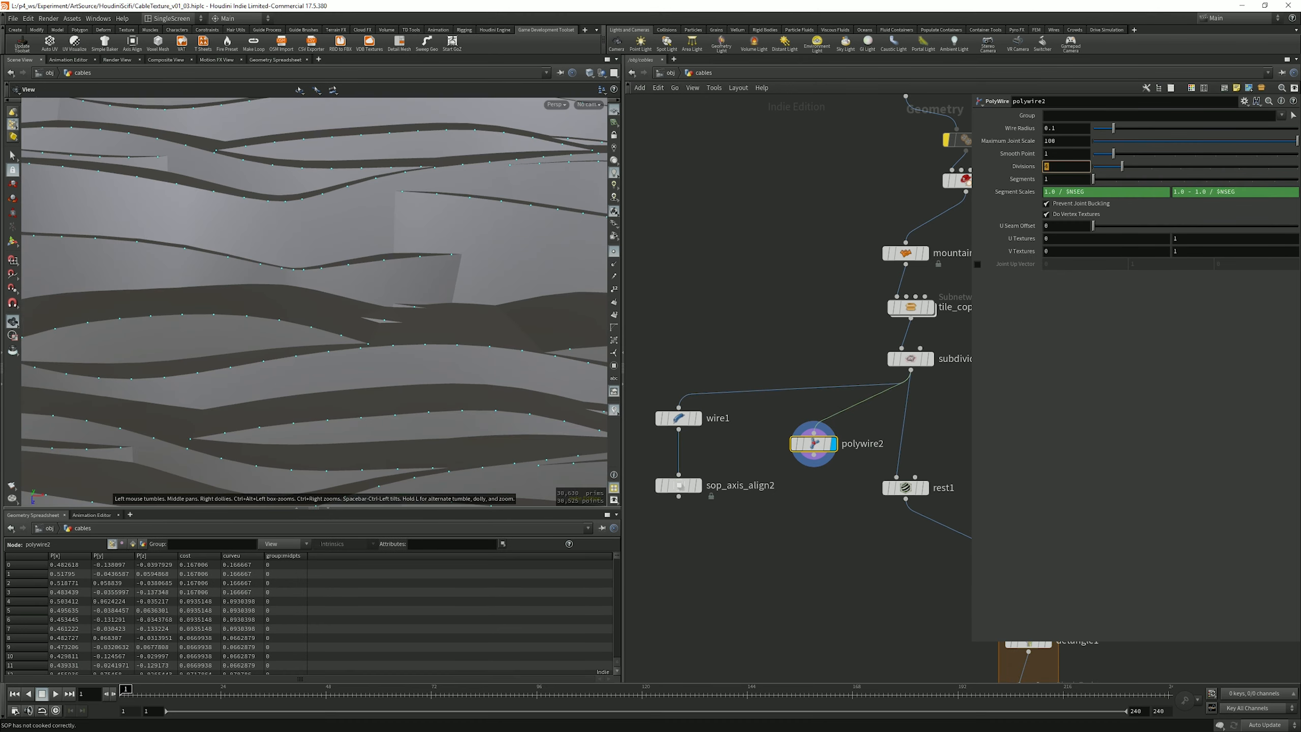
type("8")
key("Return")
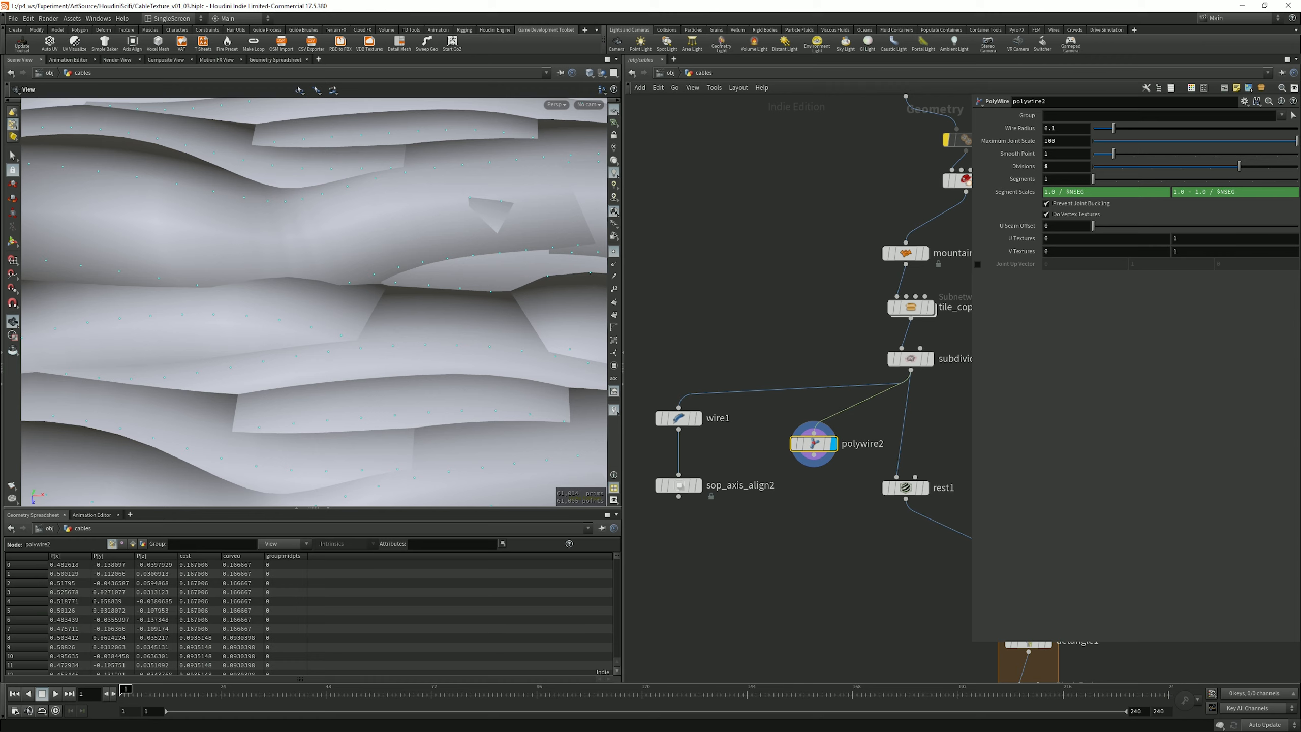
left_click(678, 417)
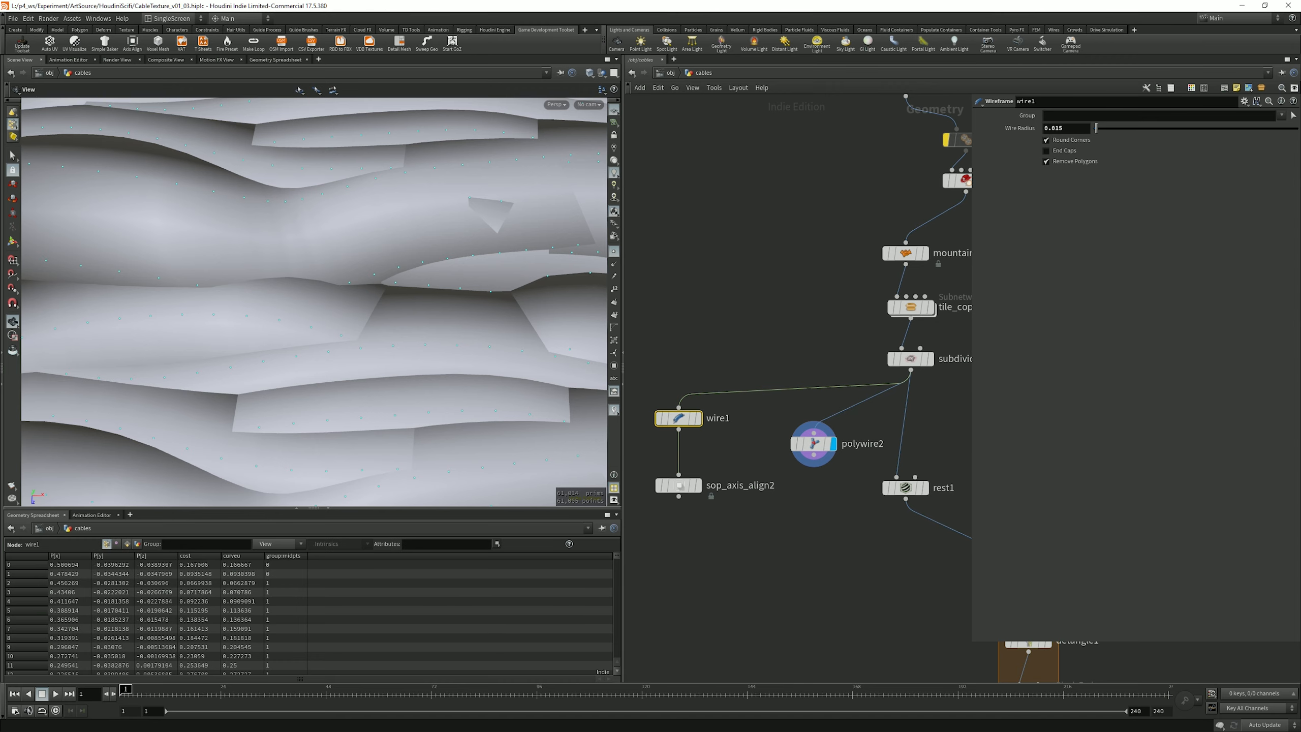
left_click(814, 443)
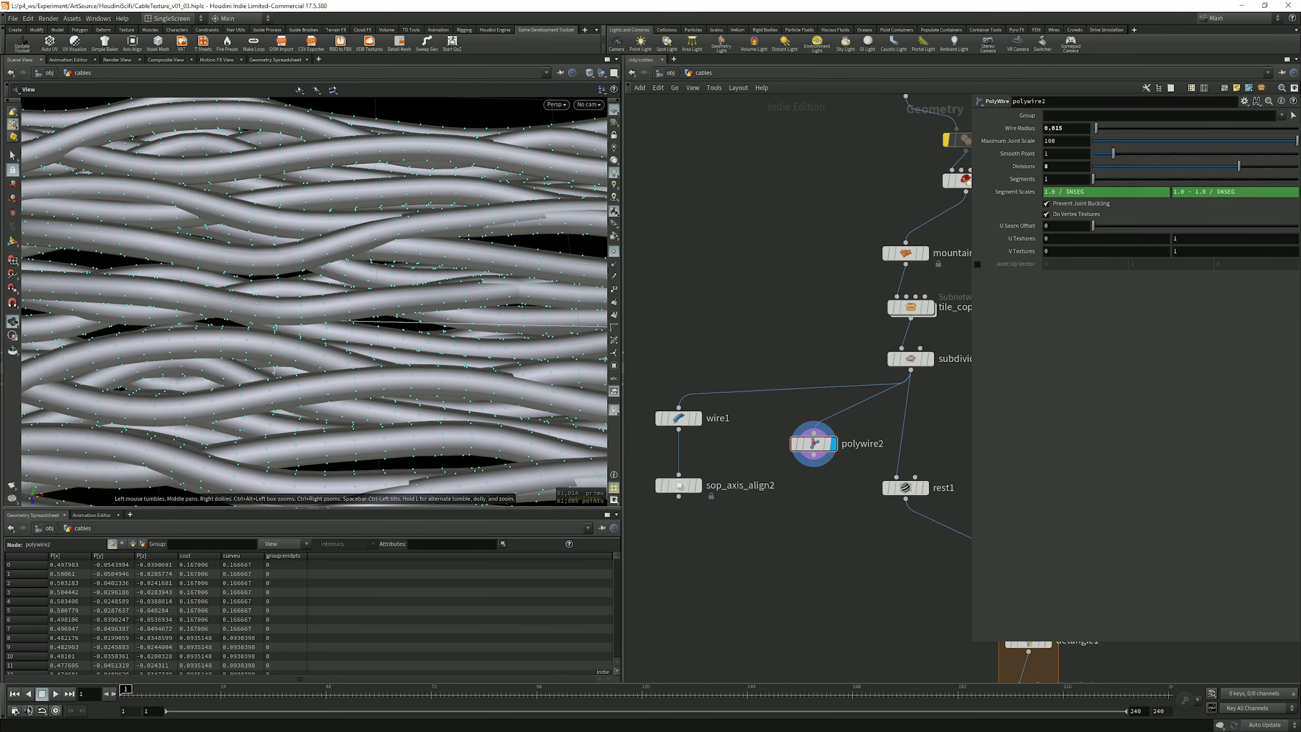
Step: Hide the point display and examine the PolyWire cables' surfaces and overlaps from several angles
left_click(614, 251)
left_click(613, 250)
scroll(314, 302, "down", 5)
left_click_drag(314, 301, 194, 410)
scroll(314, 301, "up", 4)
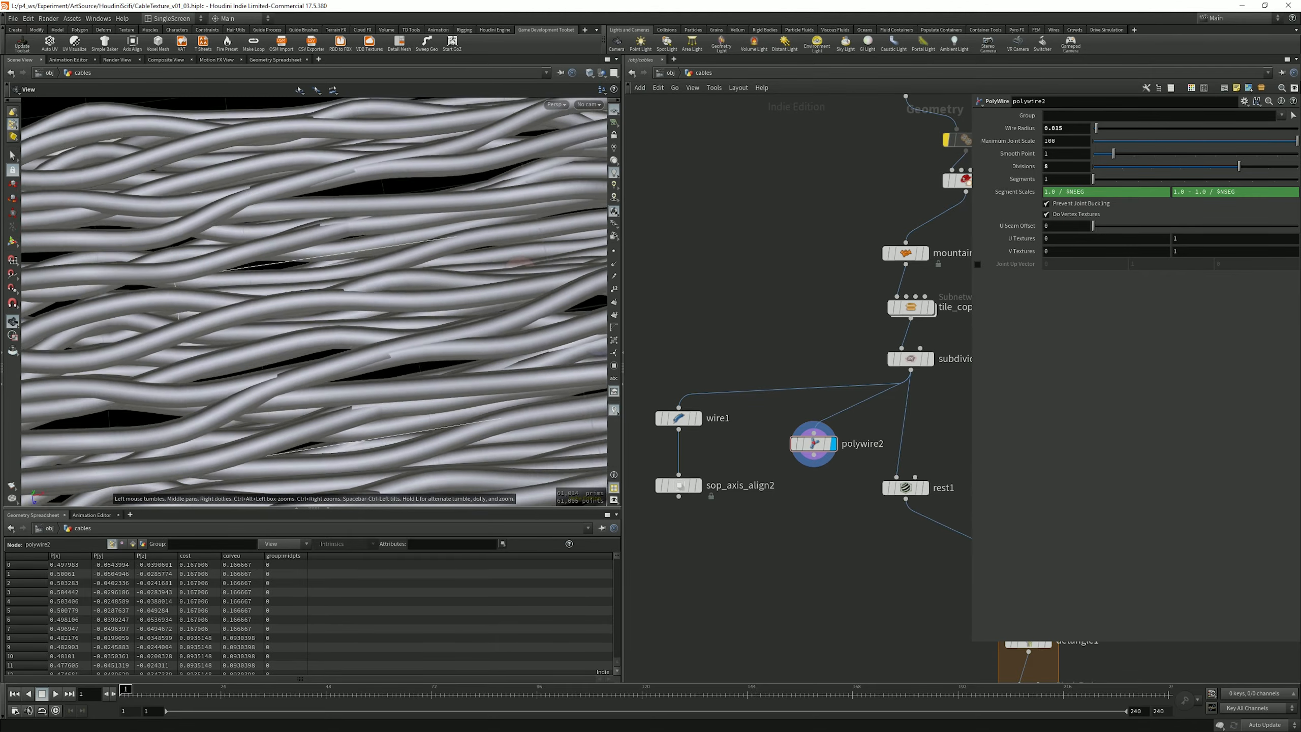
scroll(314, 301, "down", 4)
scroll(314, 301, "up", 4)
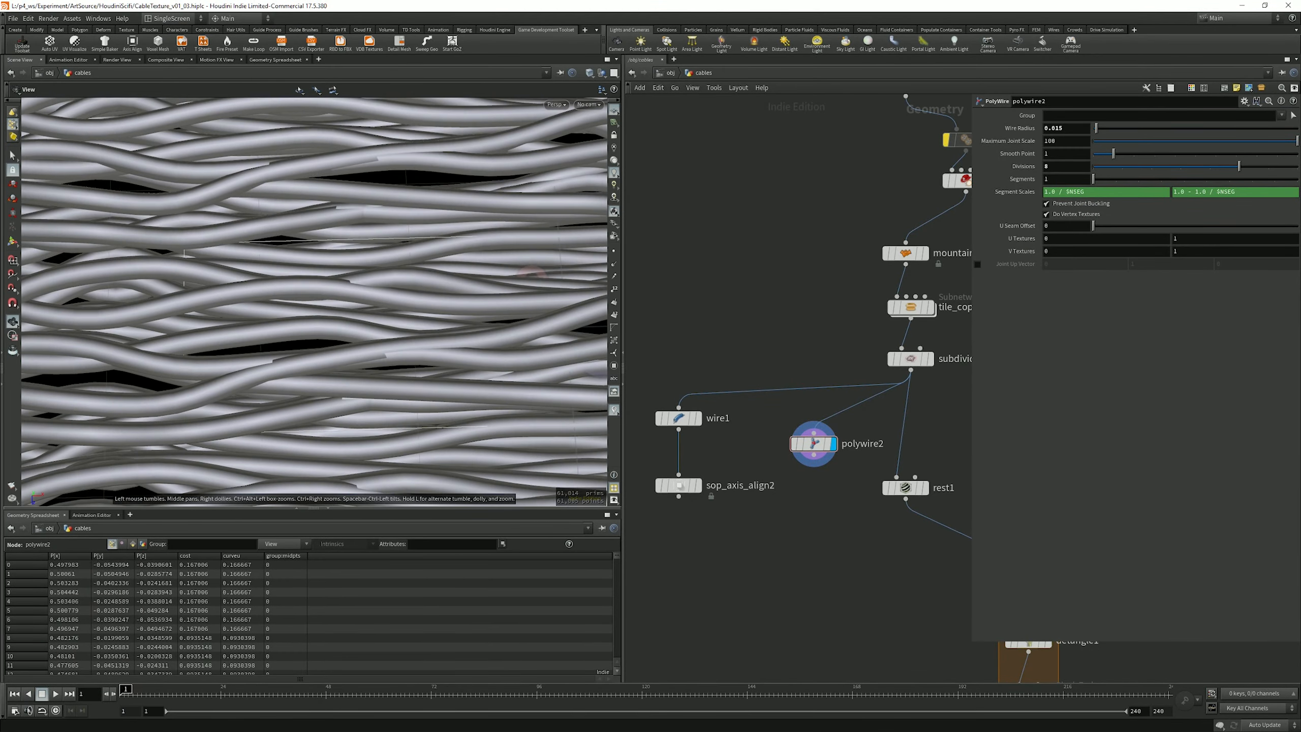
right_click_drag(417, 379, 338, 379)
middle_click_drag(359, 333, 185, 277)
middle_click_drag(307, 303, 377, 304)
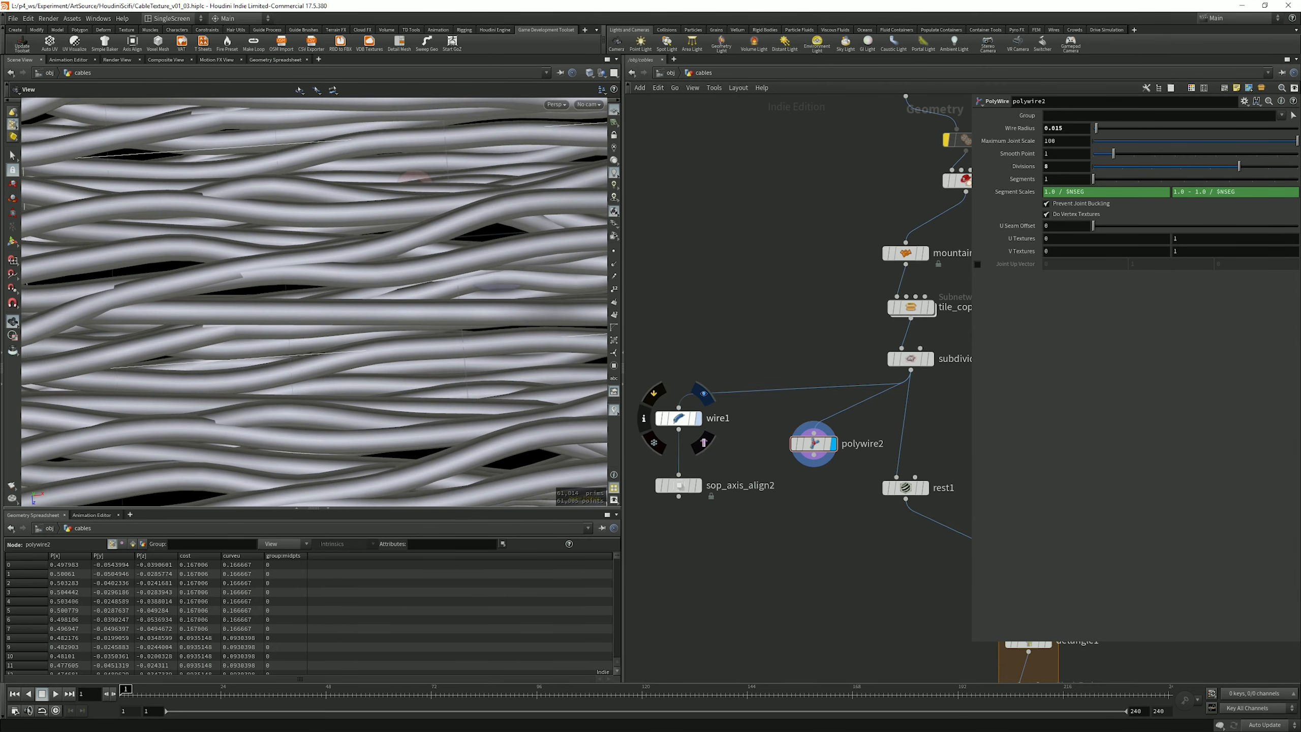
Step: Compare wire1 with polywire2, then delete wire1 and put polywire2 in its place above sop_axis_align2
left_click(697, 418)
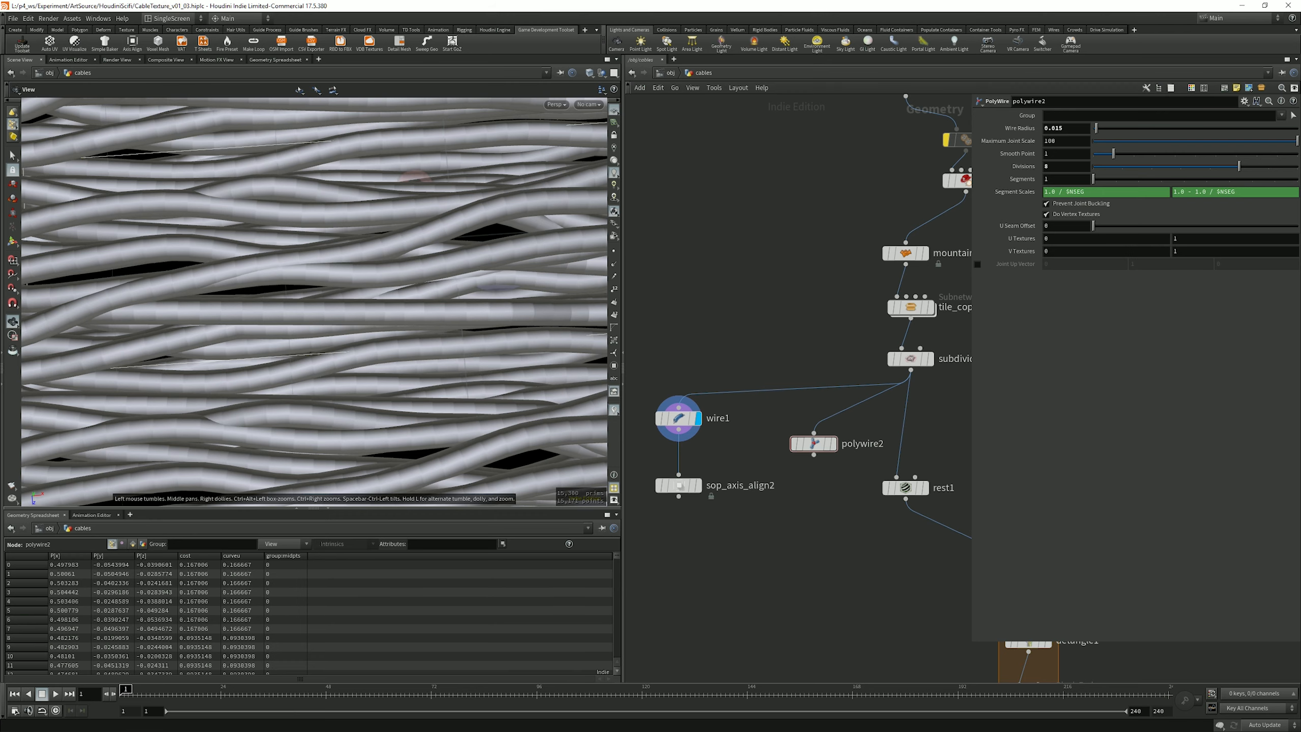
left_click(834, 443)
left_click_drag(815, 444, 715, 416)
key("Delete")
left_click_drag(679, 485, 709, 481)
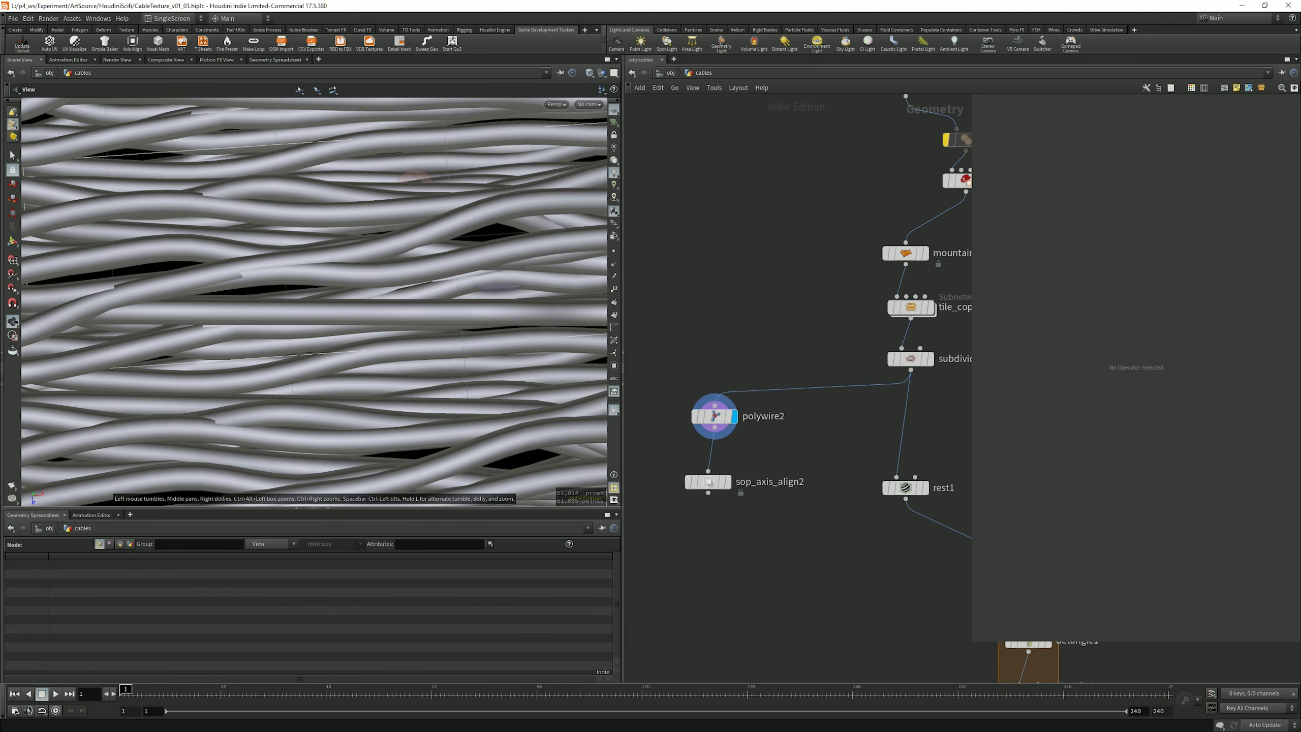
Step: Display the detangle loop's output at repeat_end1 instead of the polywire2 cables
right_click_drag(359, 302, 314, 301)
left_click_drag(314, 302, 389, 287)
left_click_drag(419, 211, 520, 292)
right_click_drag(520, 292, 461, 307)
middle_click_drag(460, 308, 286, 256)
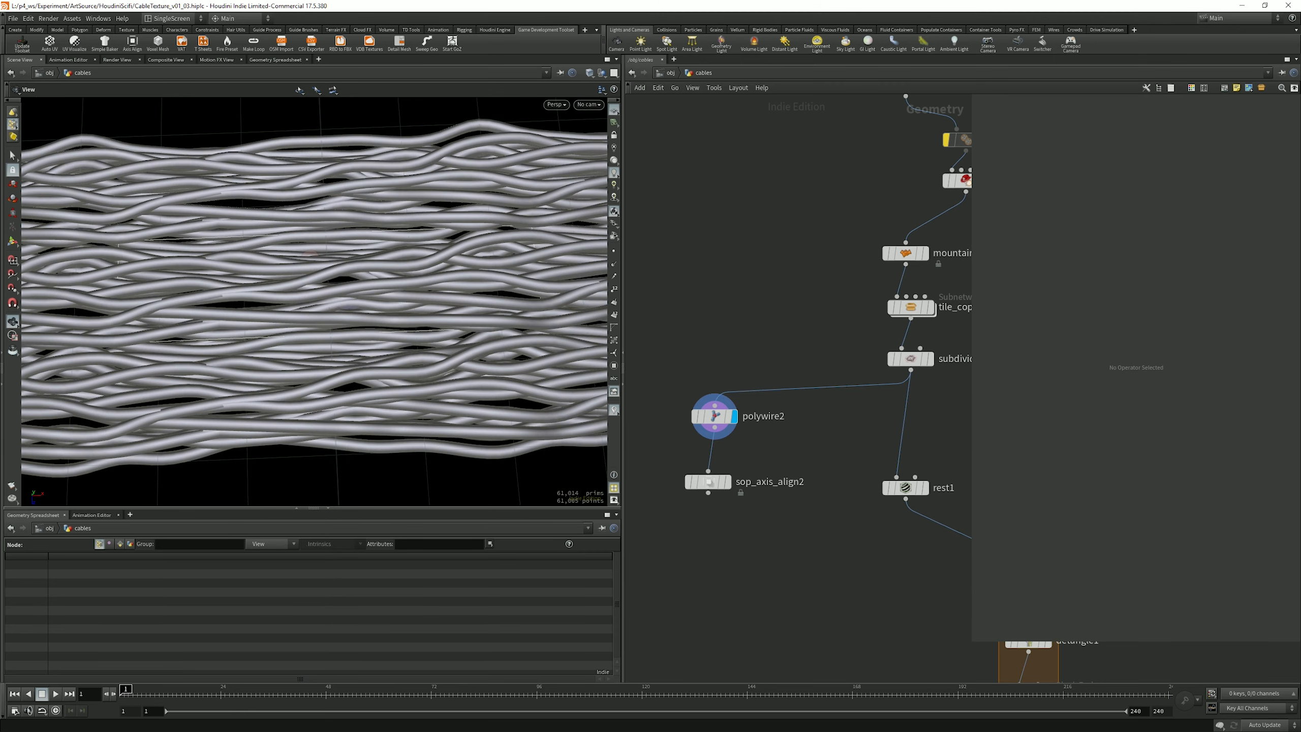
scroll(687, 363, "down", 3)
middle_click_drag(803, 425, 698, 351)
scroll(740, 362, "up", 2)
scroll(741, 362, "up", 2)
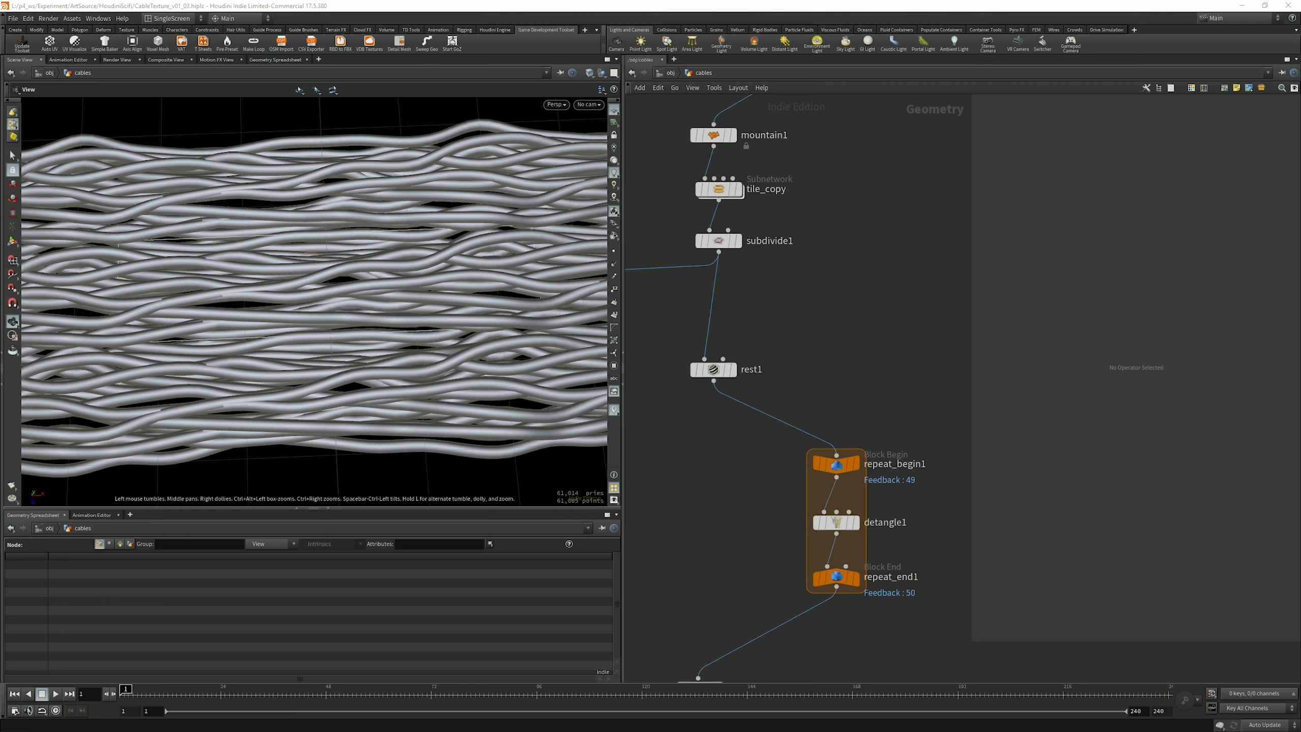
middle_click_drag(799, 578, 883, 577)
left_click_drag(929, 574, 929, 568)
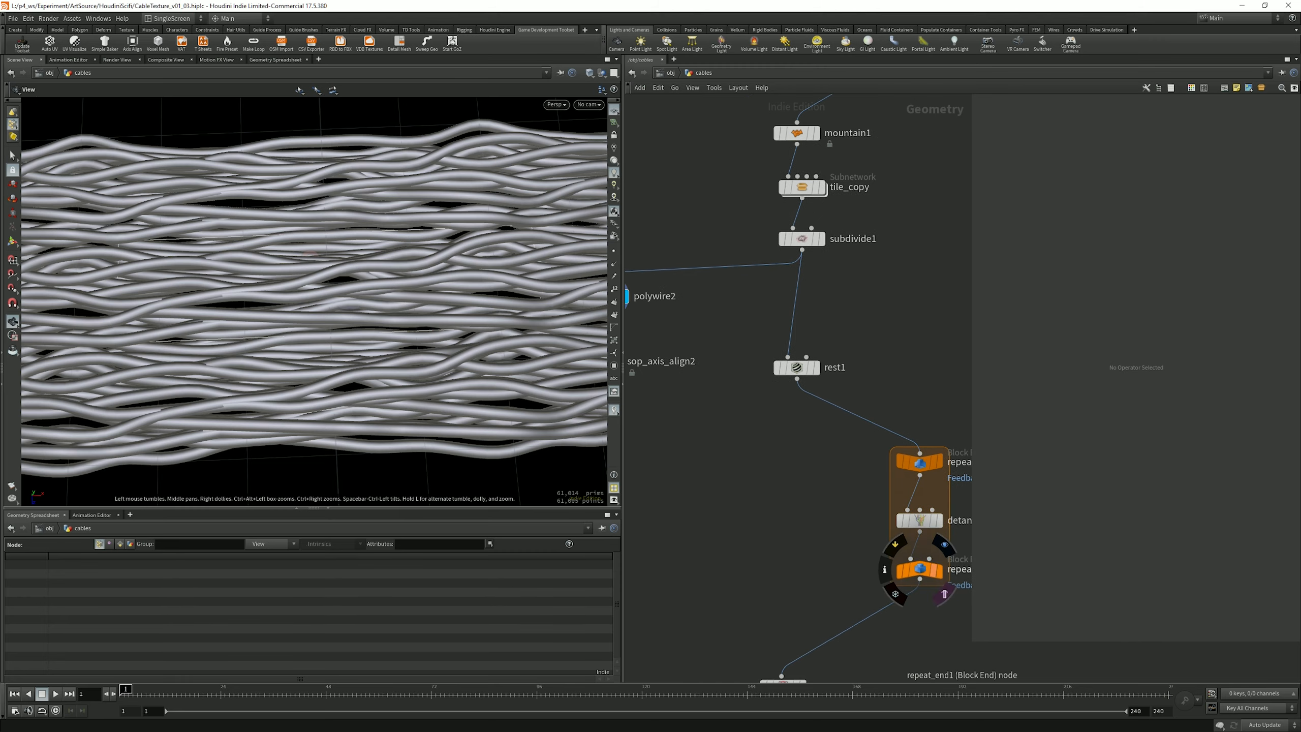
left_click(938, 569)
Step: Examine the settings of detangle1 and the repeat_begin1 block that encloses it
middle_click_drag(870, 512, 736, 534)
scroll(921, 653, "down", 2)
left_click(845, 527)
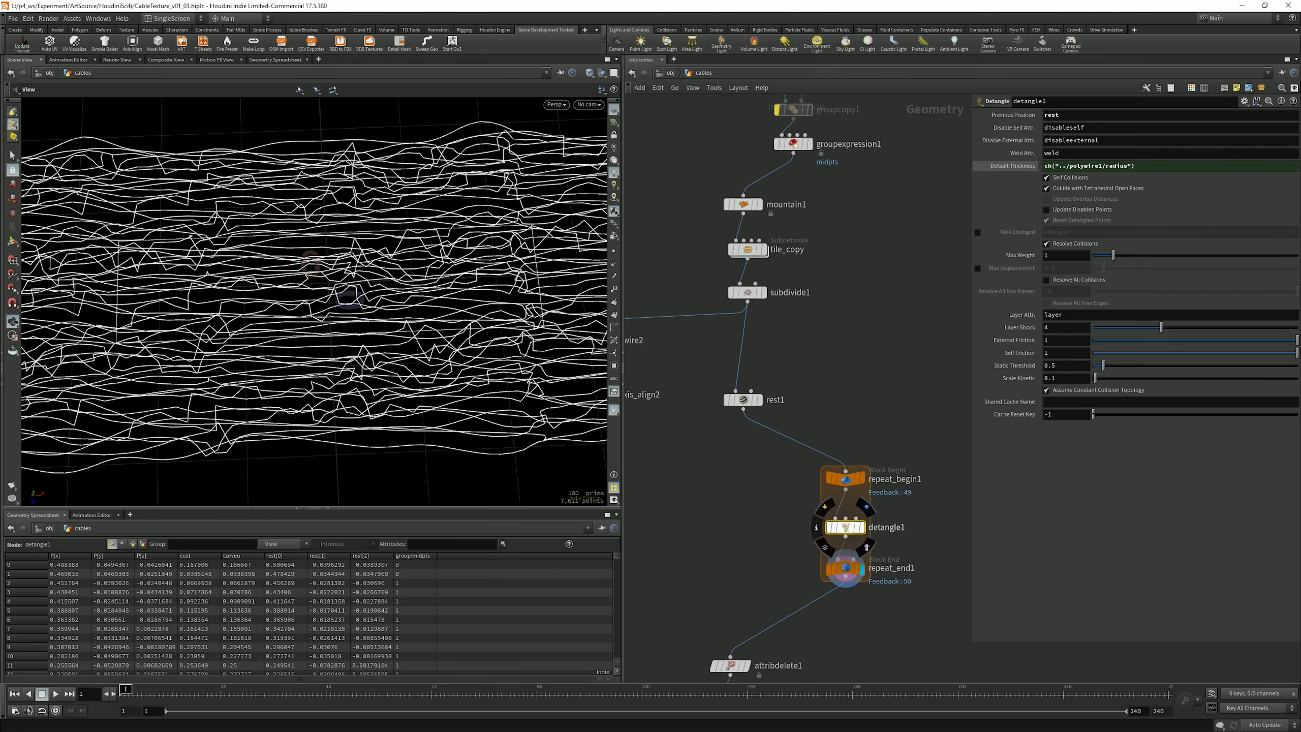
left_click_drag(775, 472, 854, 534)
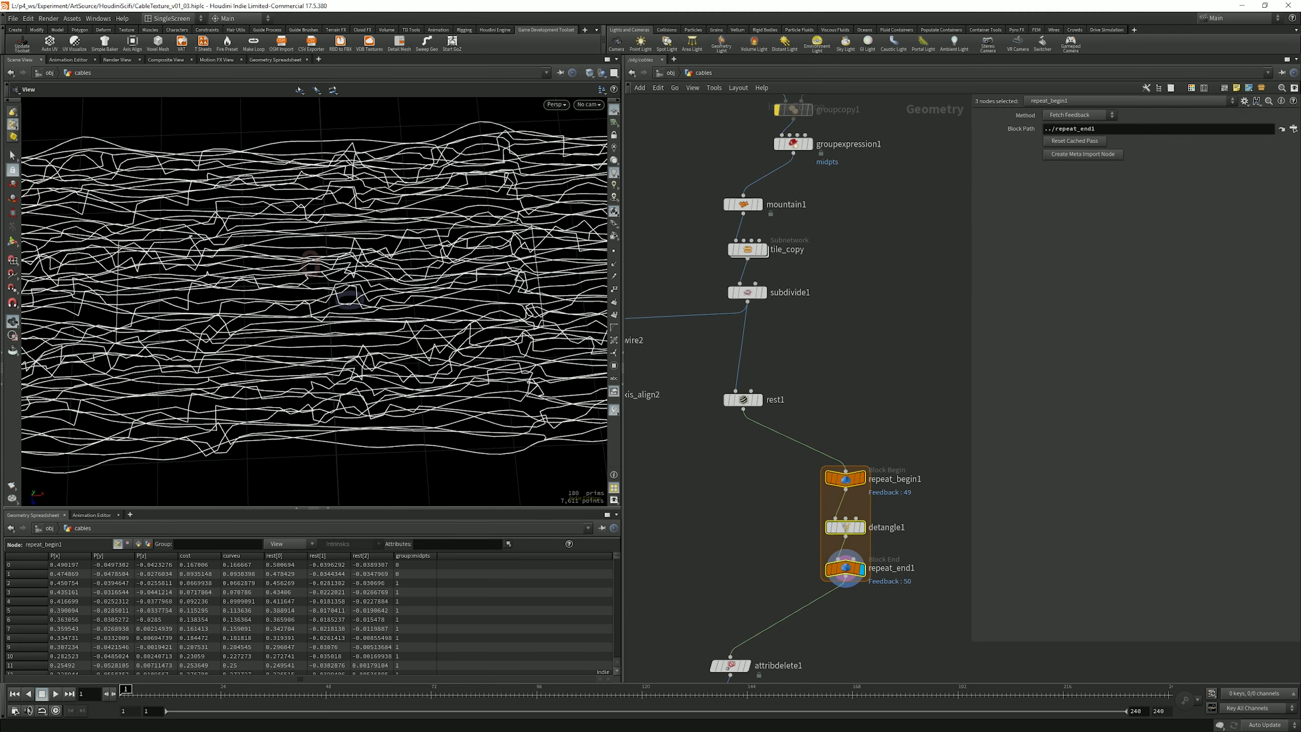
scroll(866, 560, "up", 2)
left_click(836, 442)
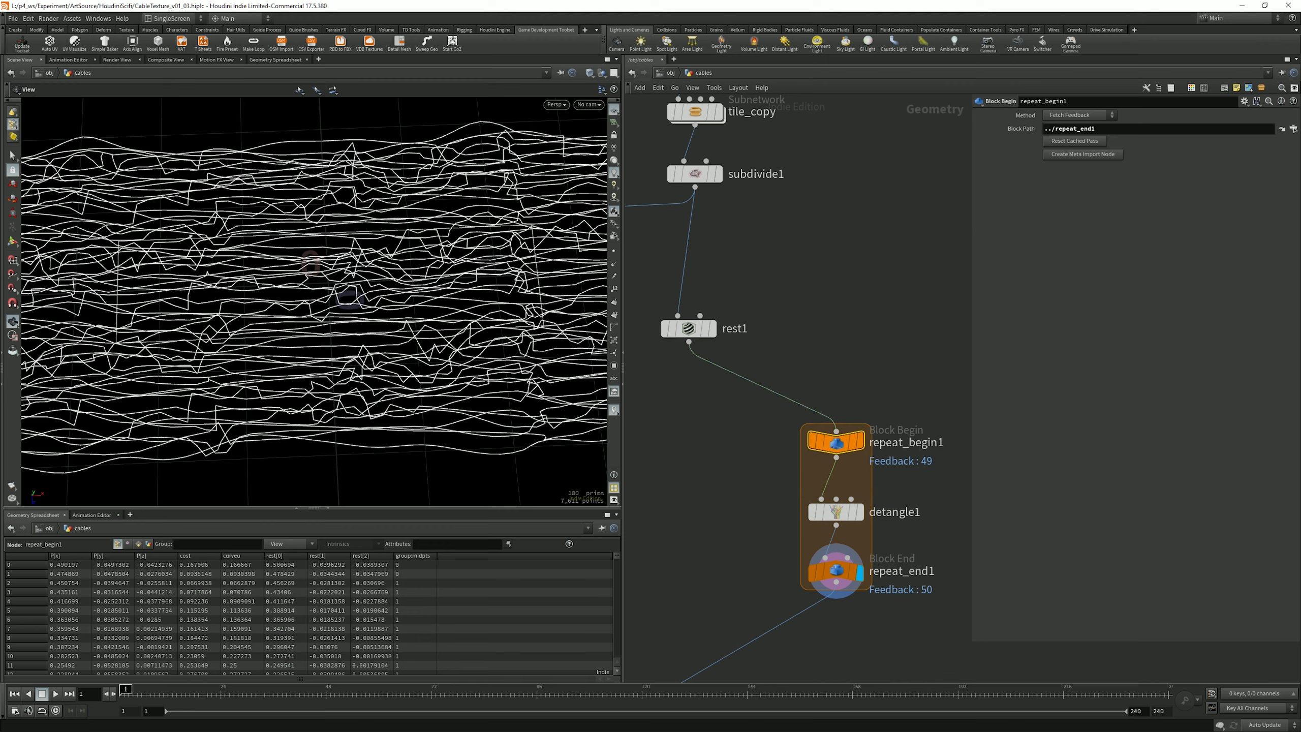
Step: Add a For-Loop with Feedback block and place it beside the existing detangle loop
key("Tab")
type("for")
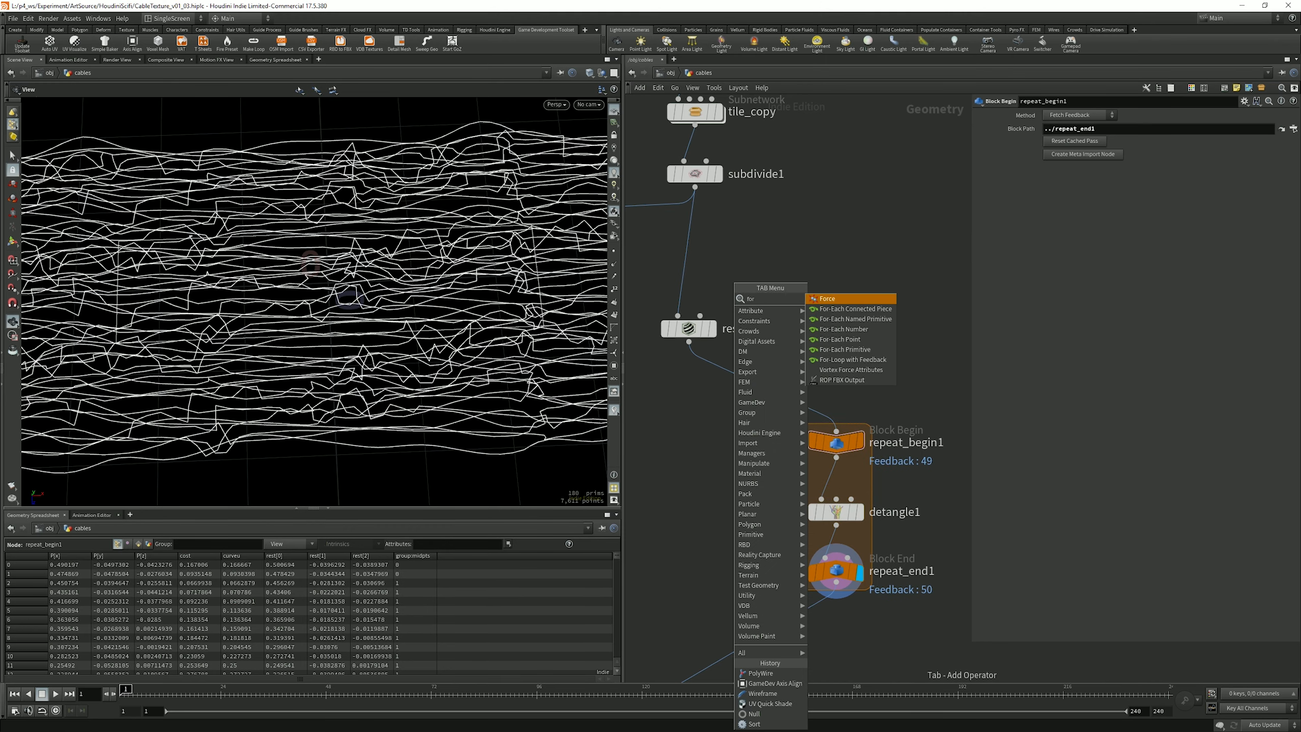
key("Down")
key("Down")
key("Down")
key("Down")
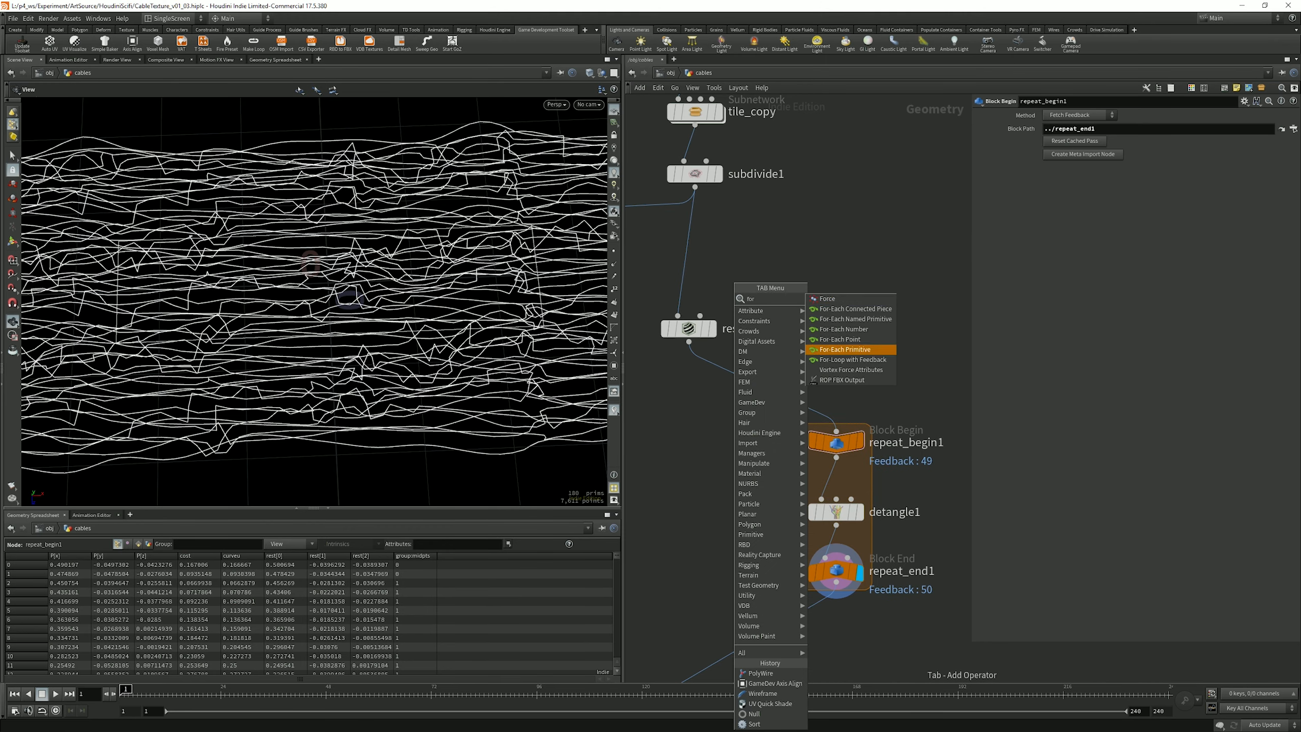
key("Return")
left_click(734, 463)
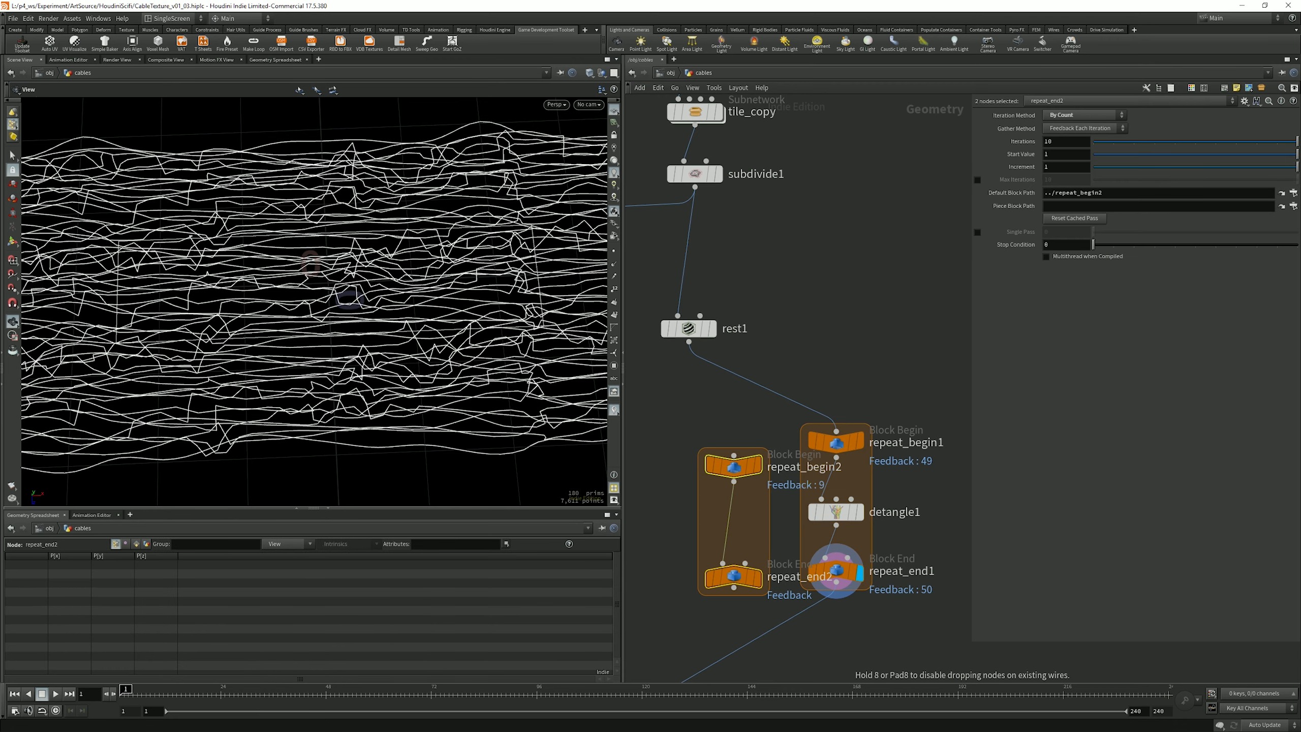
left_click_drag(733, 576, 695, 548)
left_click(695, 549)
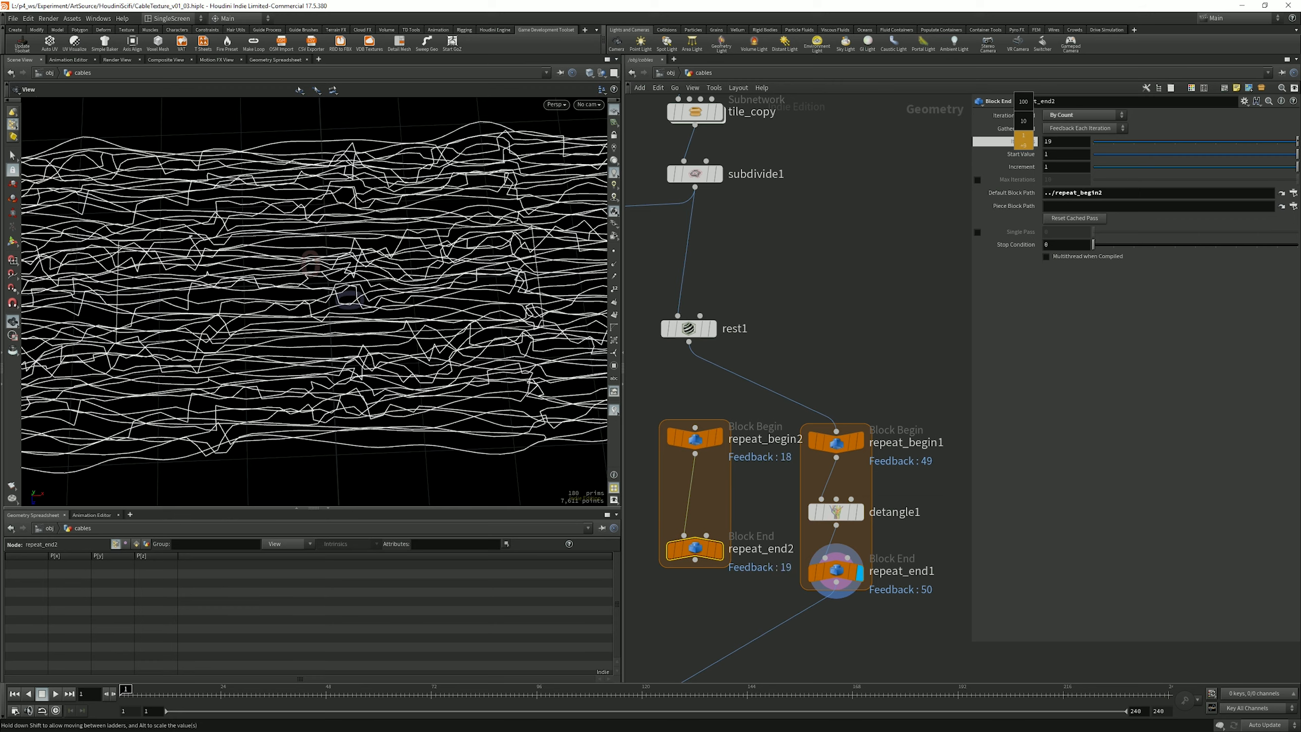
Step: Raise the new feedback loop's iterations to 27, then delete that empty loop
middle_click_drag(1023, 141, 1023, 142)
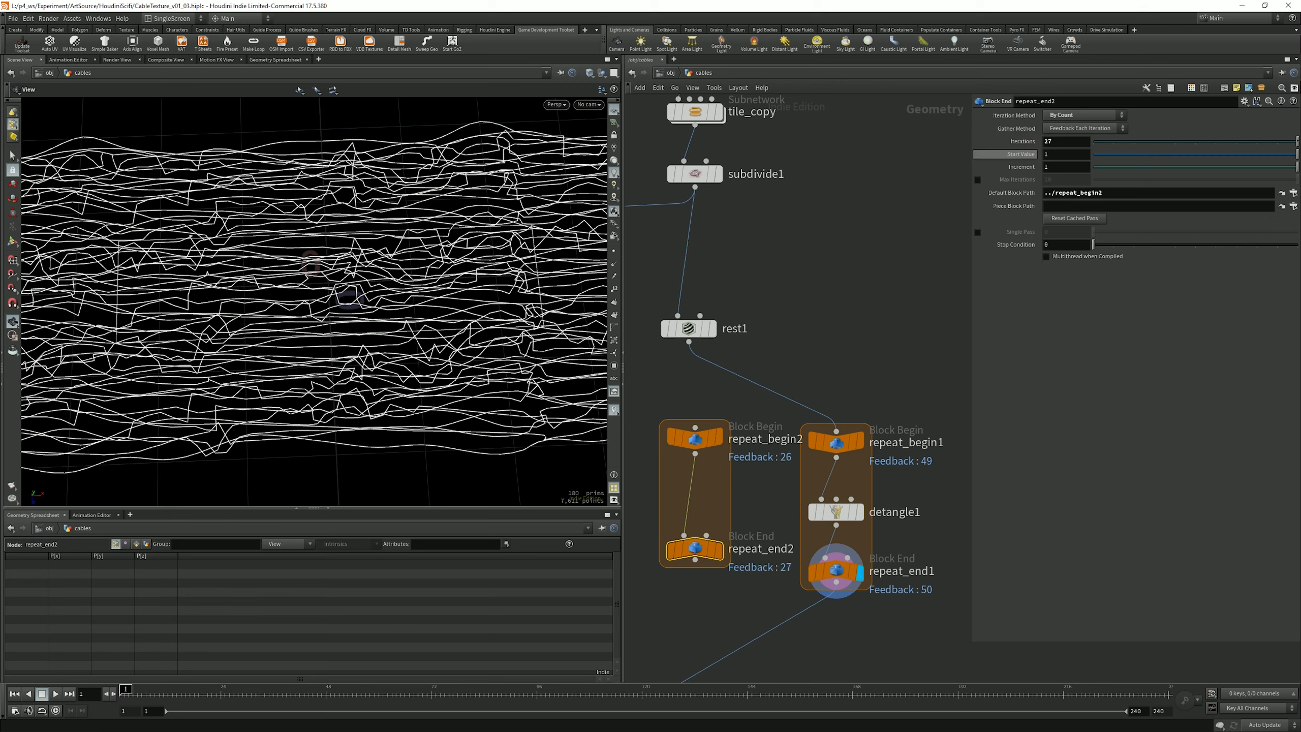
left_click_drag(724, 392, 667, 600)
key("Delete")
Step: Show detangle1's Default Thickness as a value and move the Controls node down beside mountain1
left_click(836, 511)
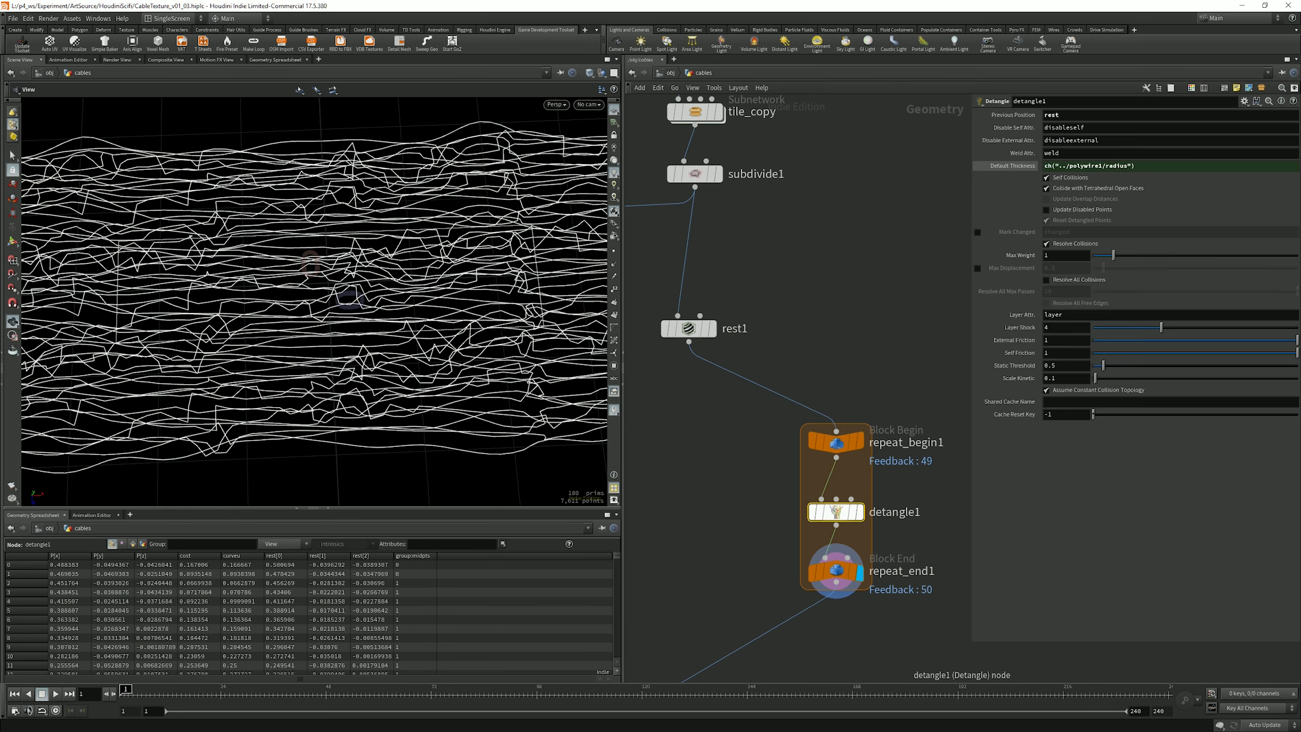
left_click(1004, 166)
middle_click_drag(819, 291, 840, 418)
scroll(957, 378, "down", 2)
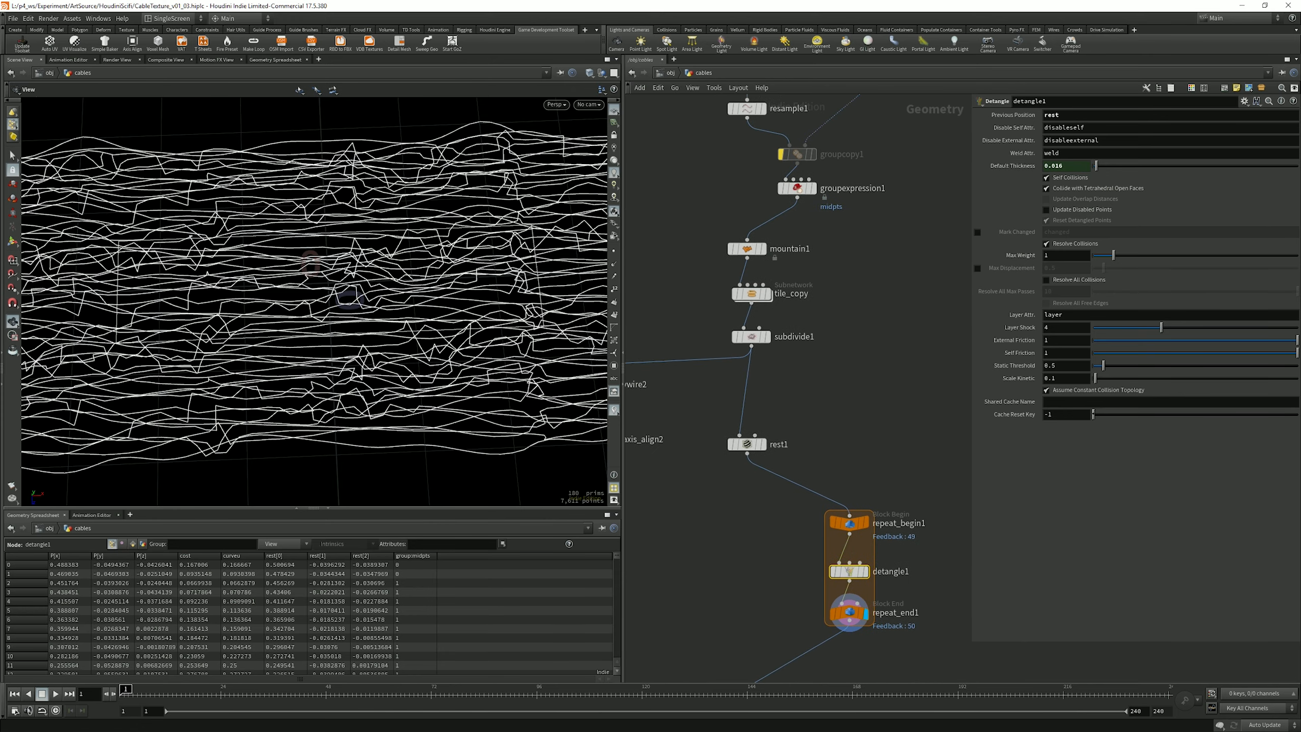
middle_click_drag(641, 266, 776, 443)
scroll(759, 443, "down", 3)
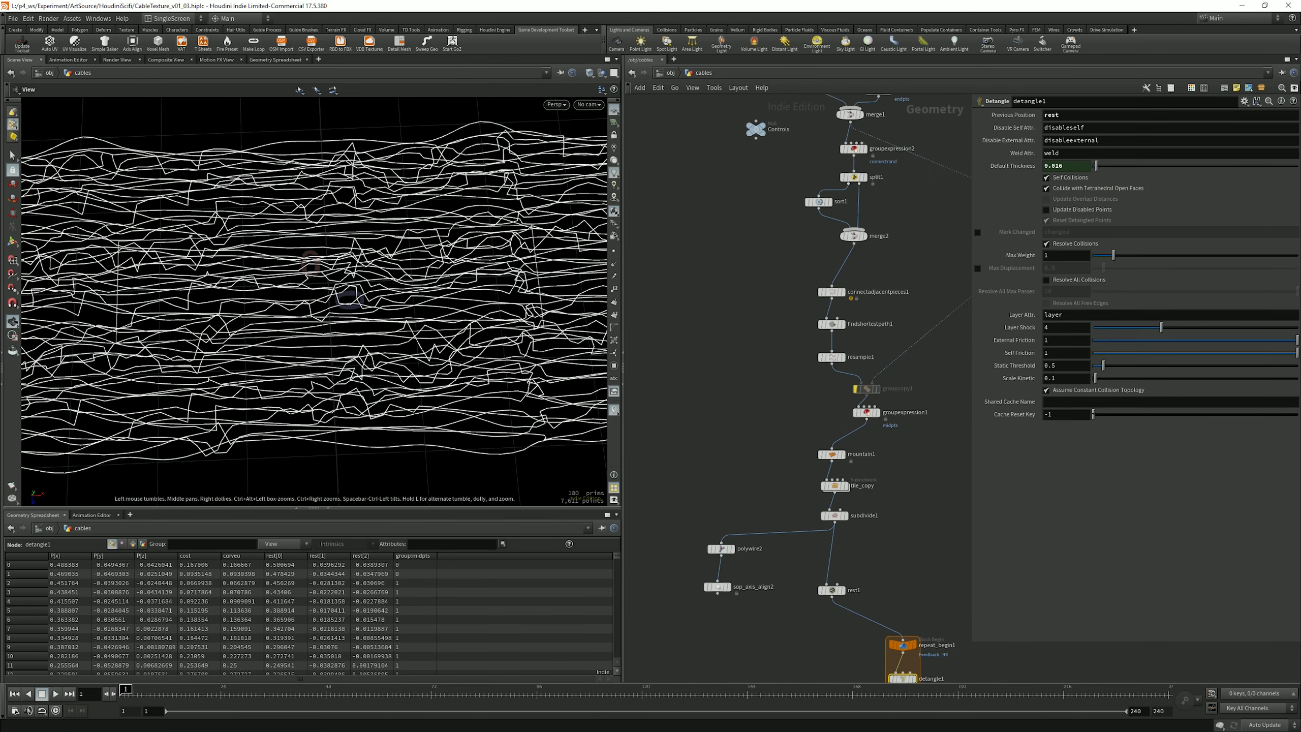
left_click_drag(756, 181, 712, 455)
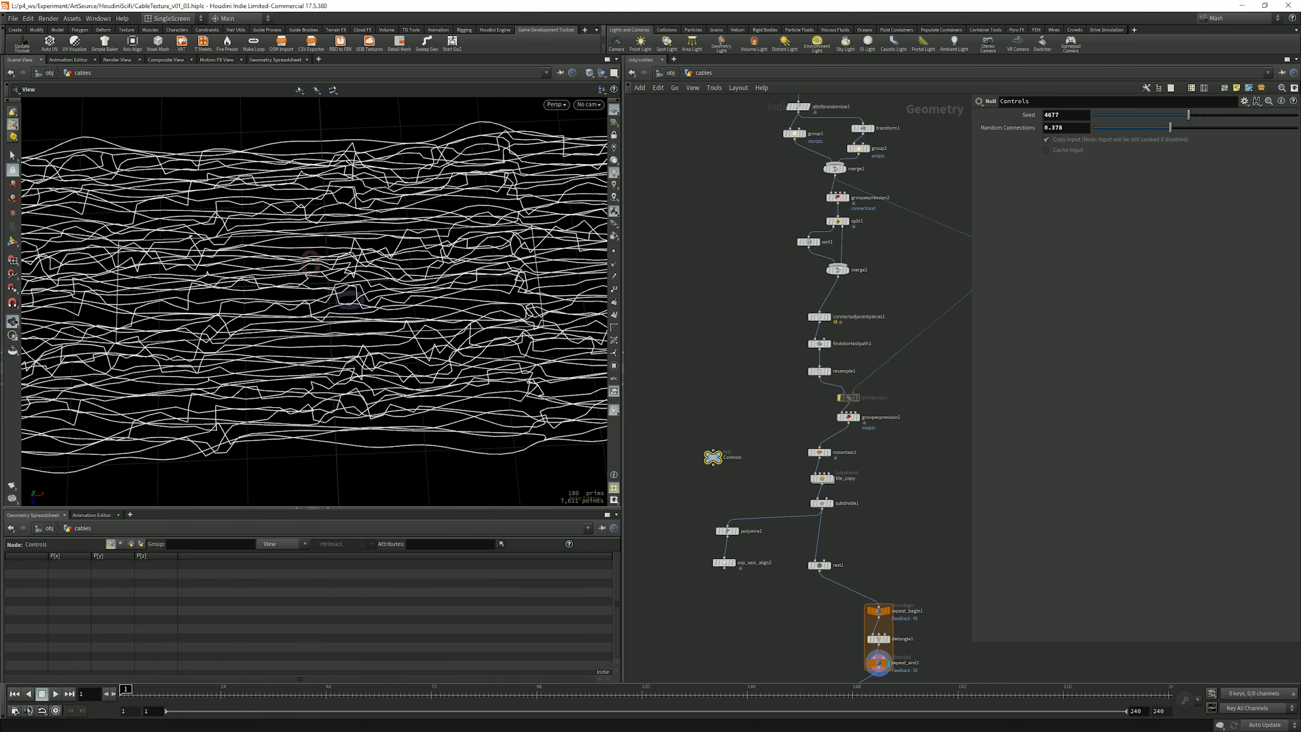
scroll(875, 559, "up", 3)
scroll(874, 559, "down", 3)
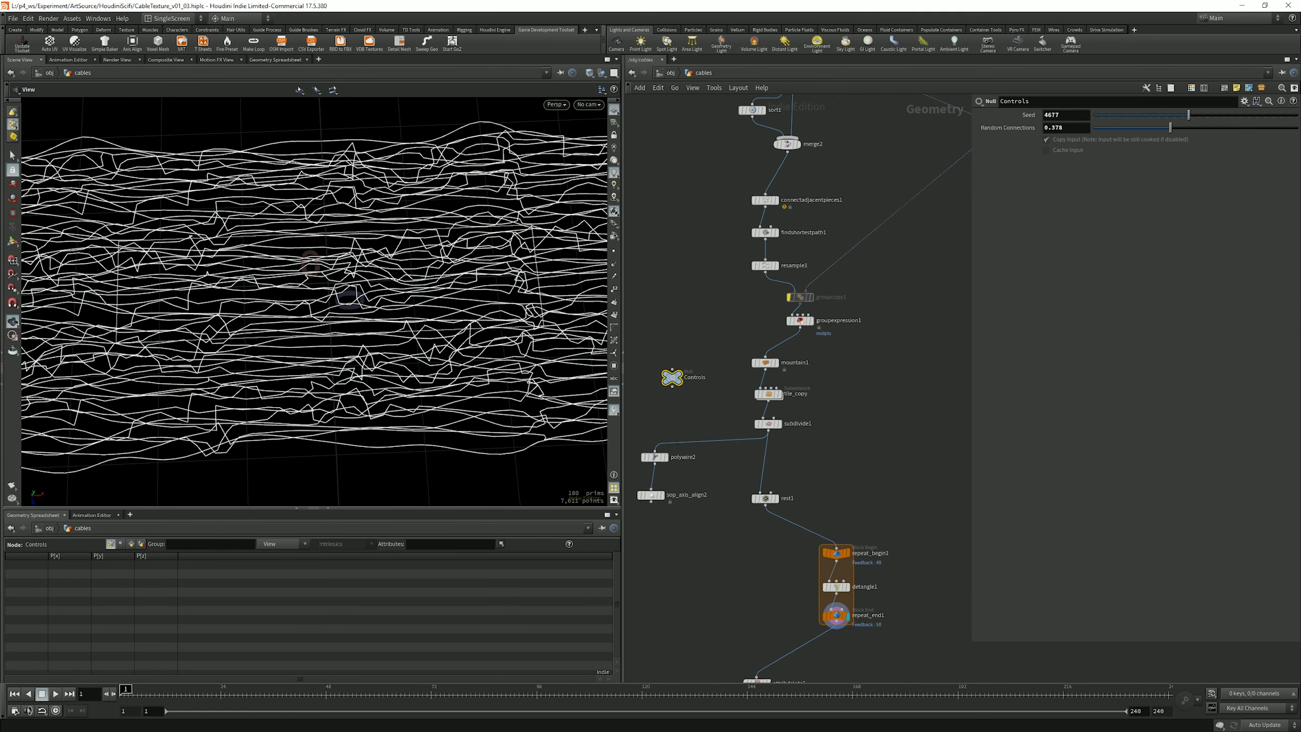
scroll(876, 553, "up", 4)
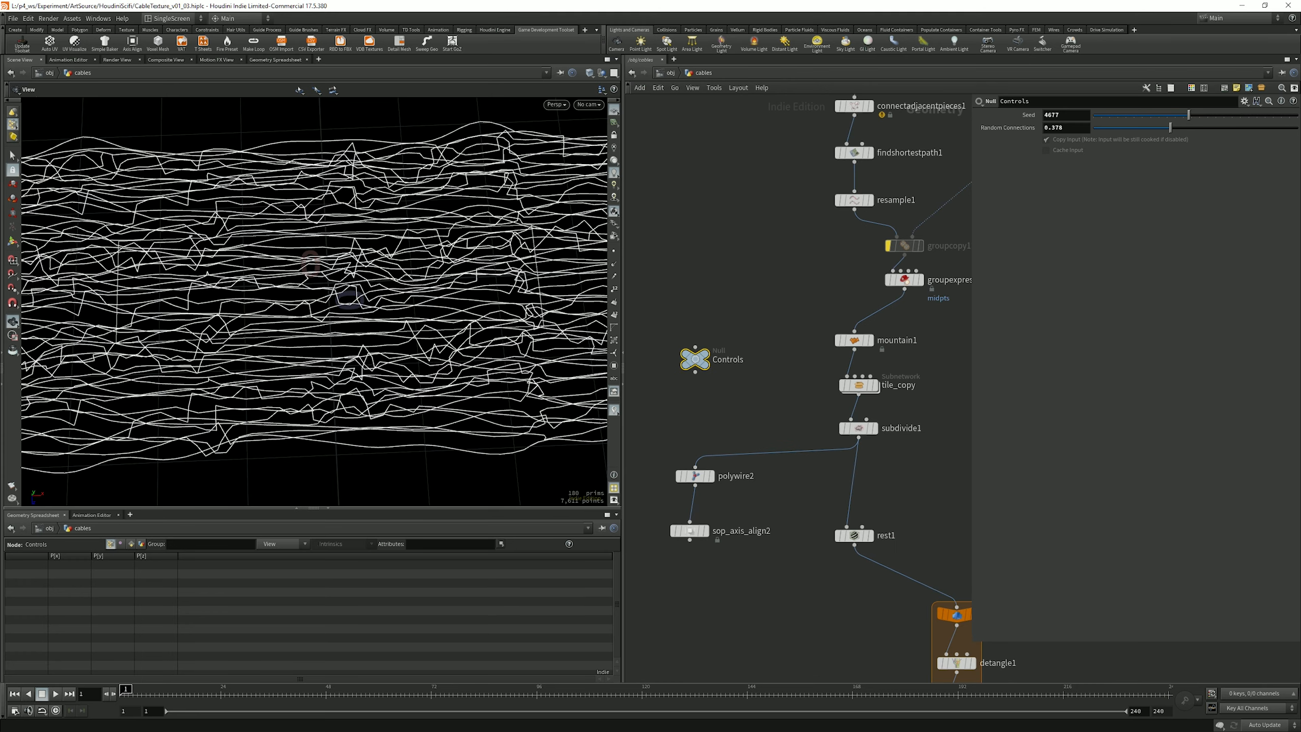
left_click(876, 544)
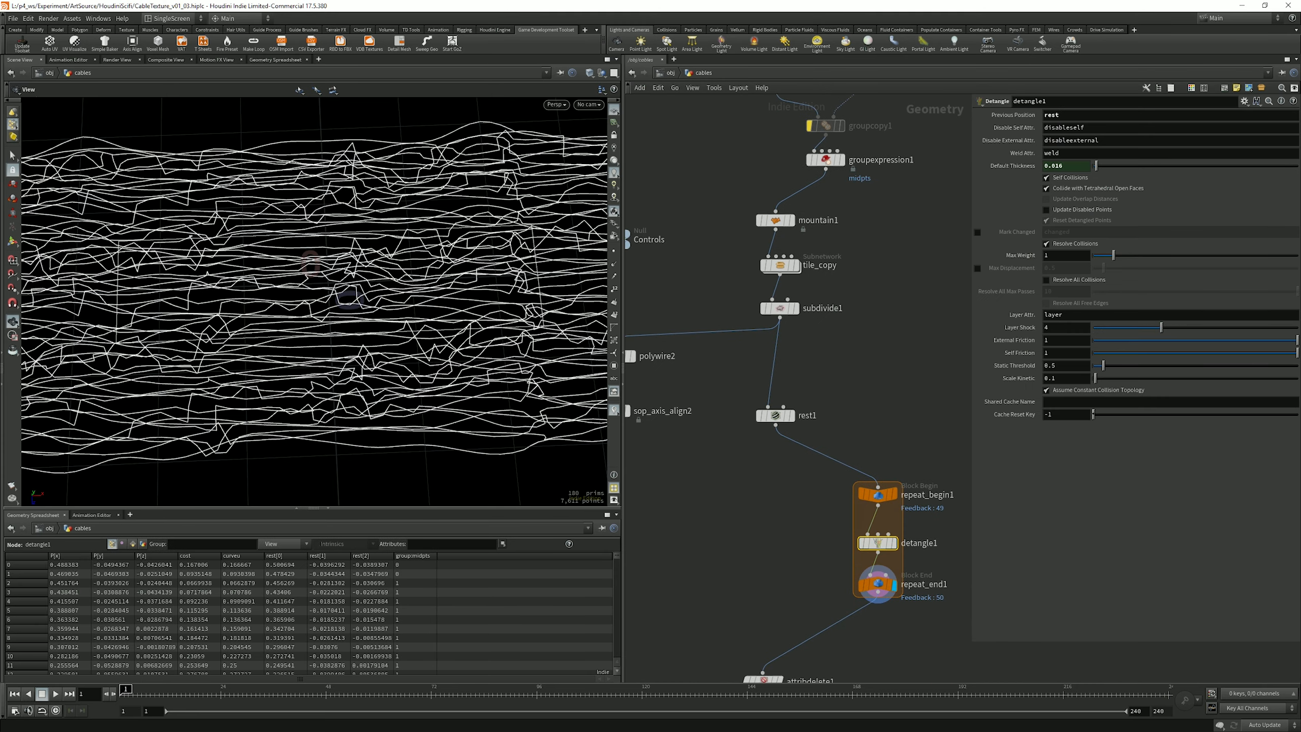
middle_click_drag(761, 400, 841, 444)
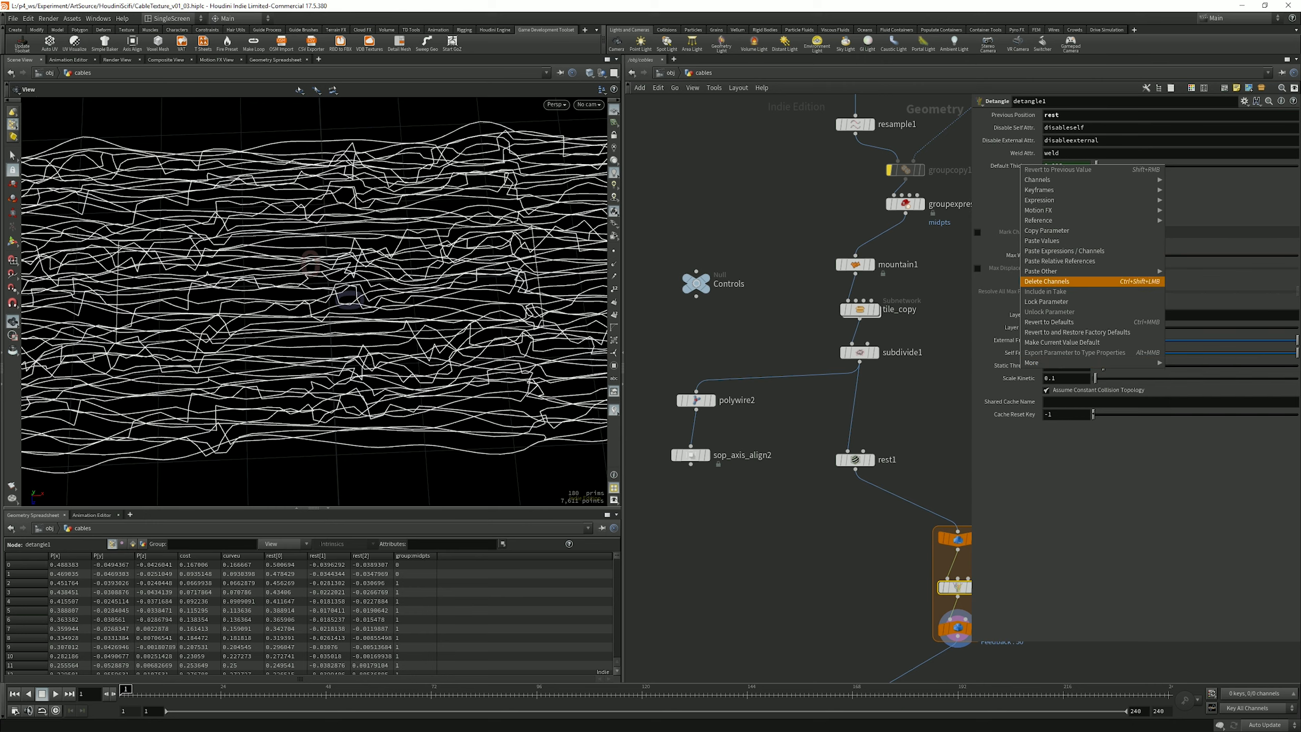
key("Escape")
right_click(1006, 168)
key("Escape")
right_click(1012, 166)
key("Escape")
Step: Set polywire2's wire radius to 0.016 to match detangle1's Default Thickness
left_click(695, 400)
middle_click_drag(758, 543, 769, 328)
scroll(769, 328, "down", 2)
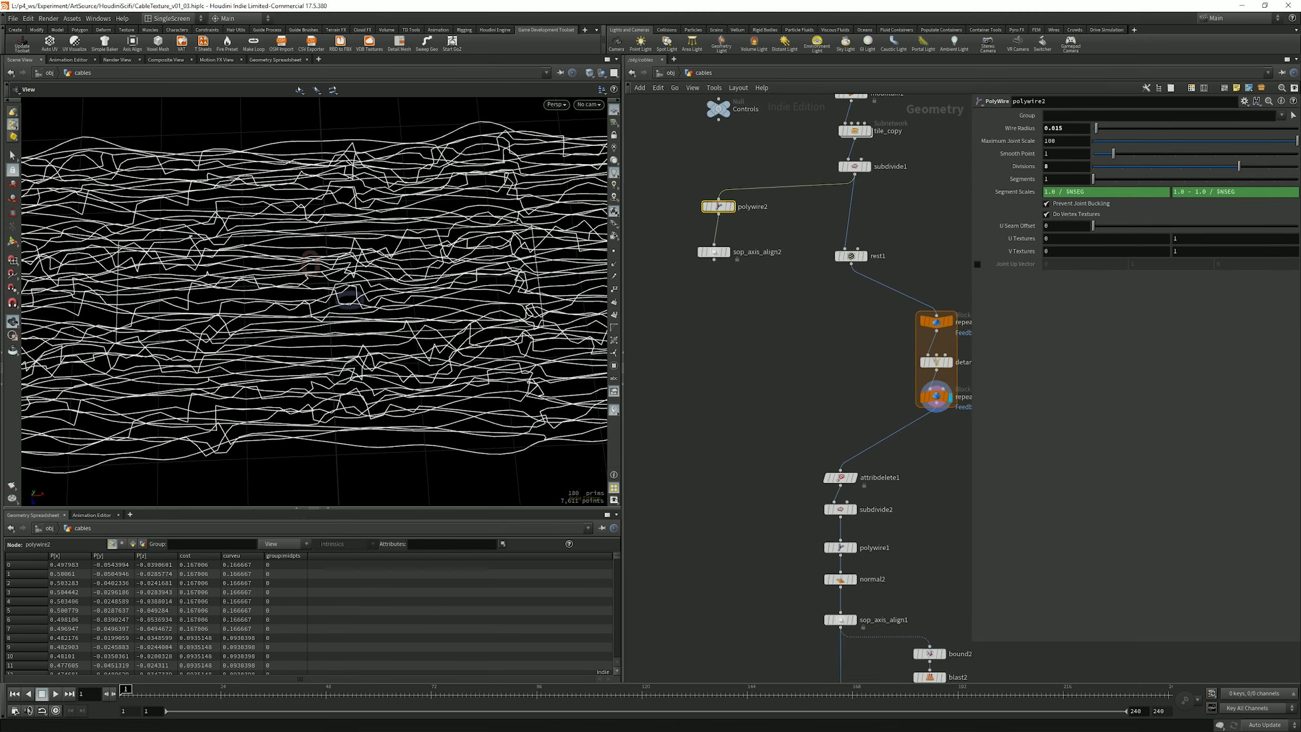
scroll(845, 239, "up", 2)
middle_click_drag(845, 236, 842, 406)
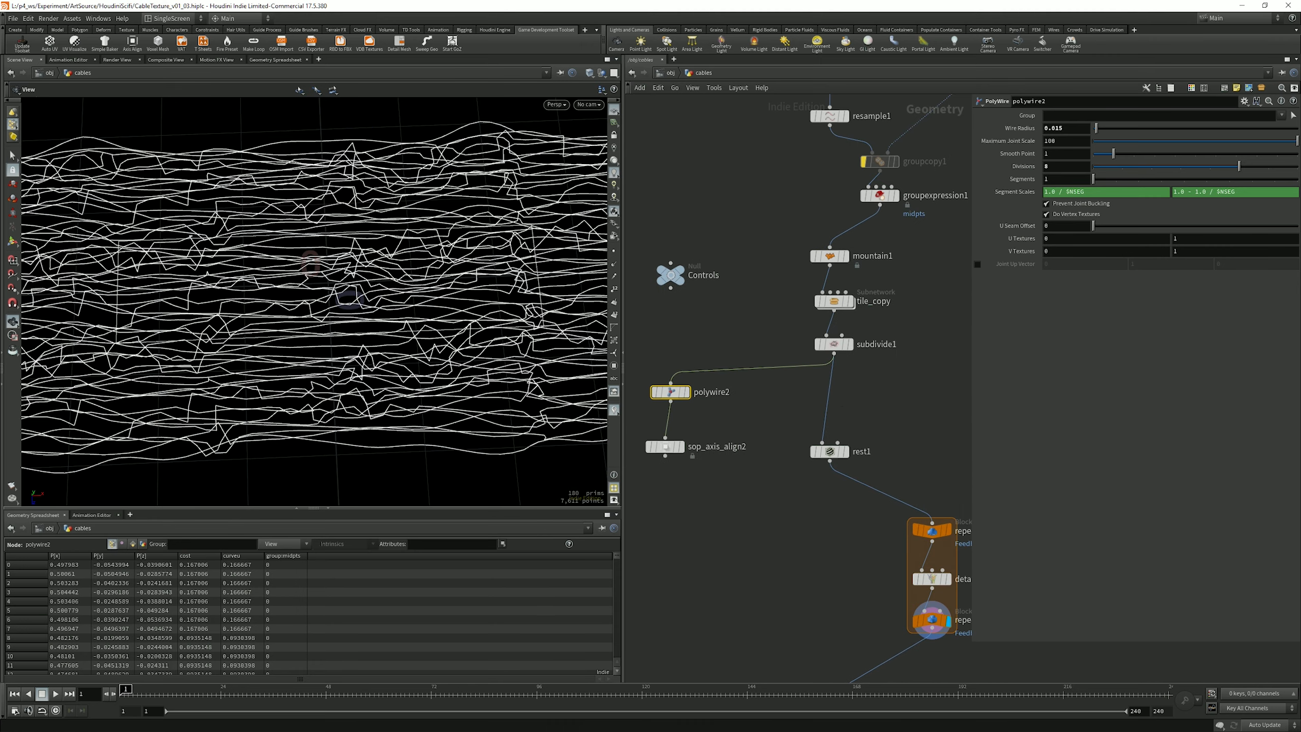
left_click(931, 578)
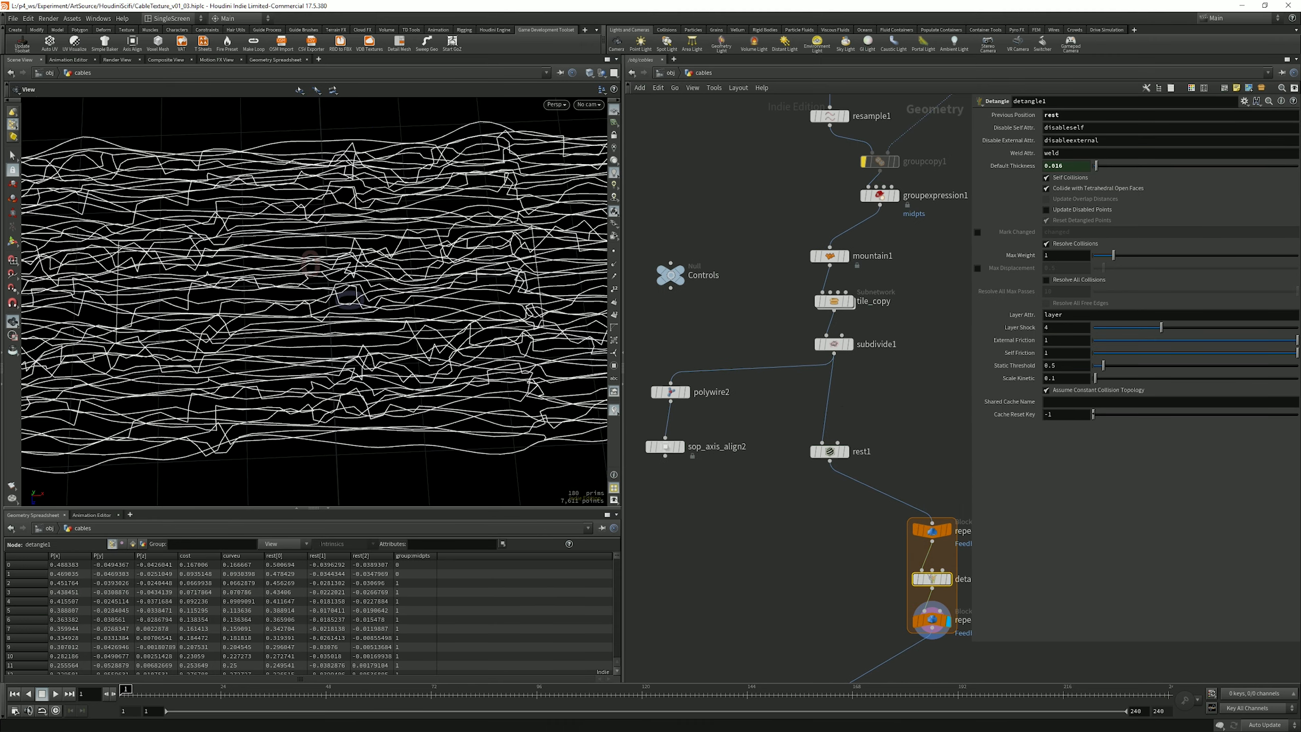
left_click(665, 391)
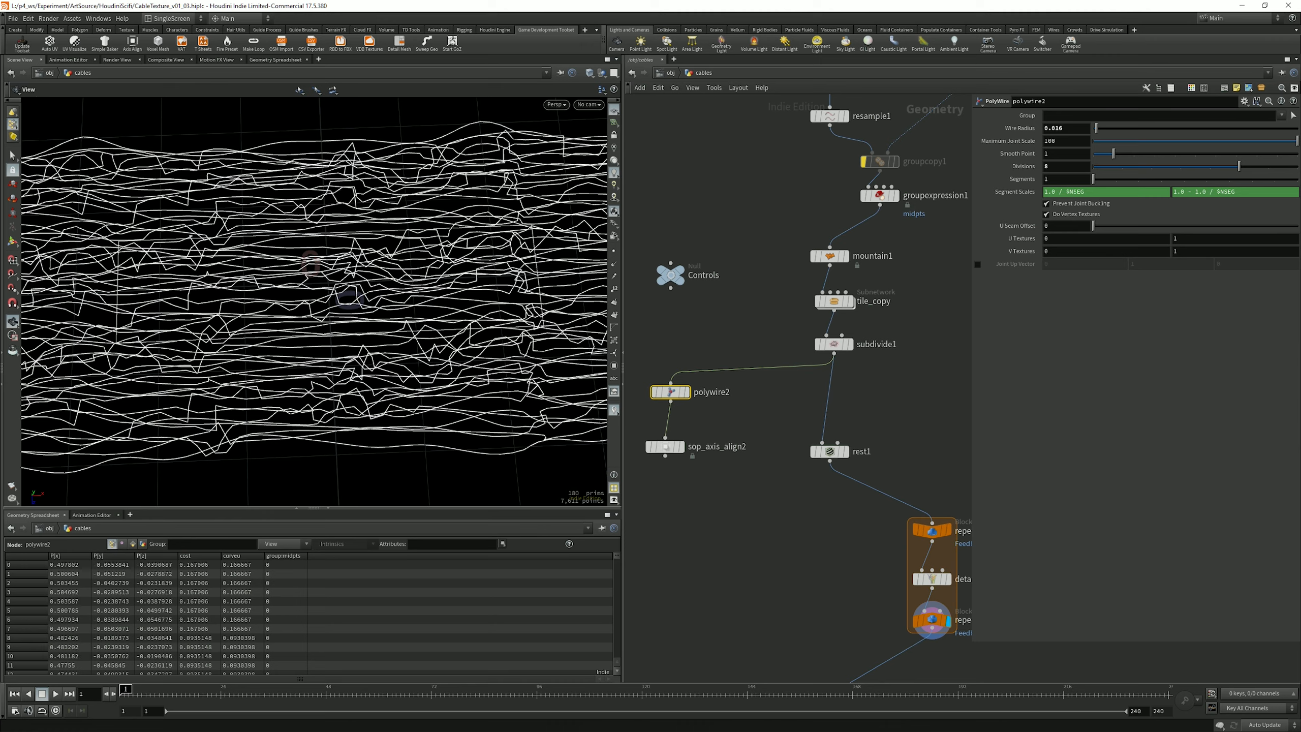
Step: Move polywire2 and sop_axis_align2 down beside the detangle loop
scroll(843, 435, "down", 3)
left_click_drag(716, 391, 754, 499)
left_click_drag(739, 441, 734, 521)
Step: Feed polywire2 from repeat_end1 and display sop_axis_align2 to inspect the detangled cables up close
left_click_drag(894, 547, 737, 484)
left_click(742, 521)
left_click(692, 517)
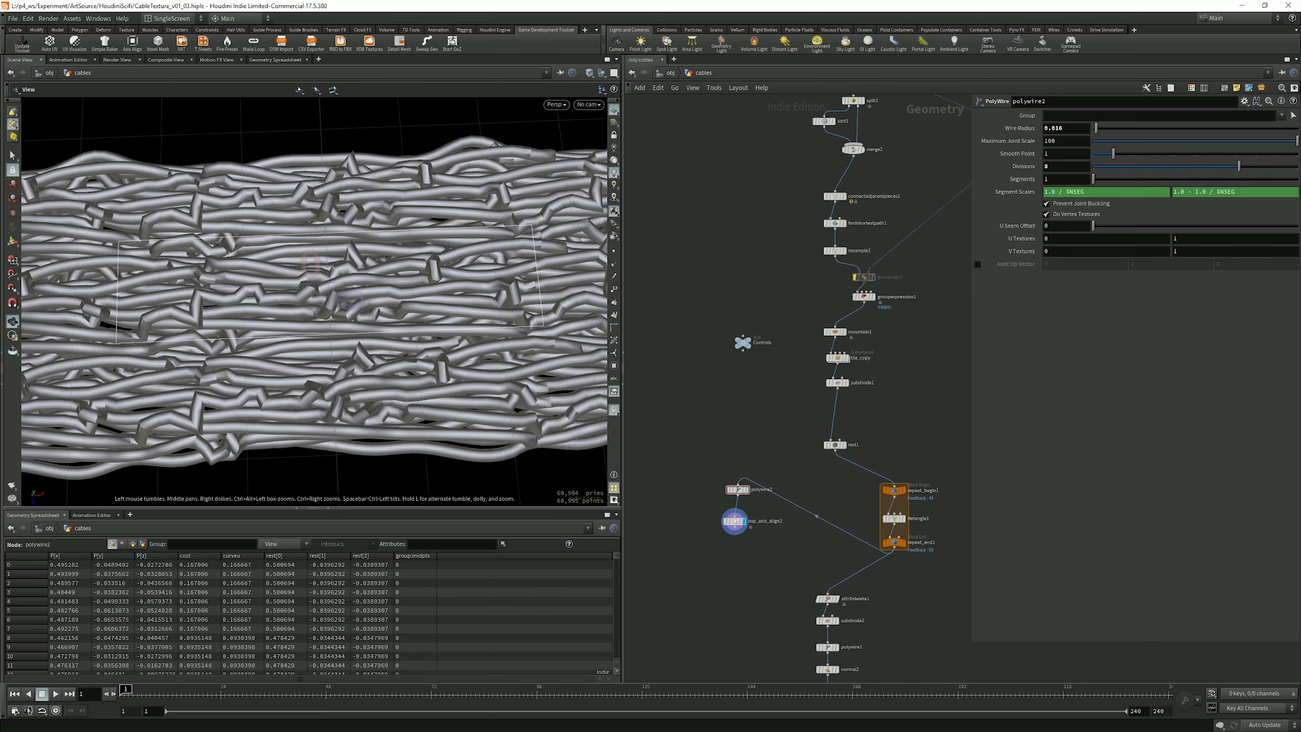
scroll(359, 307, "up", 3)
left_click_drag(358, 308, 318, 300)
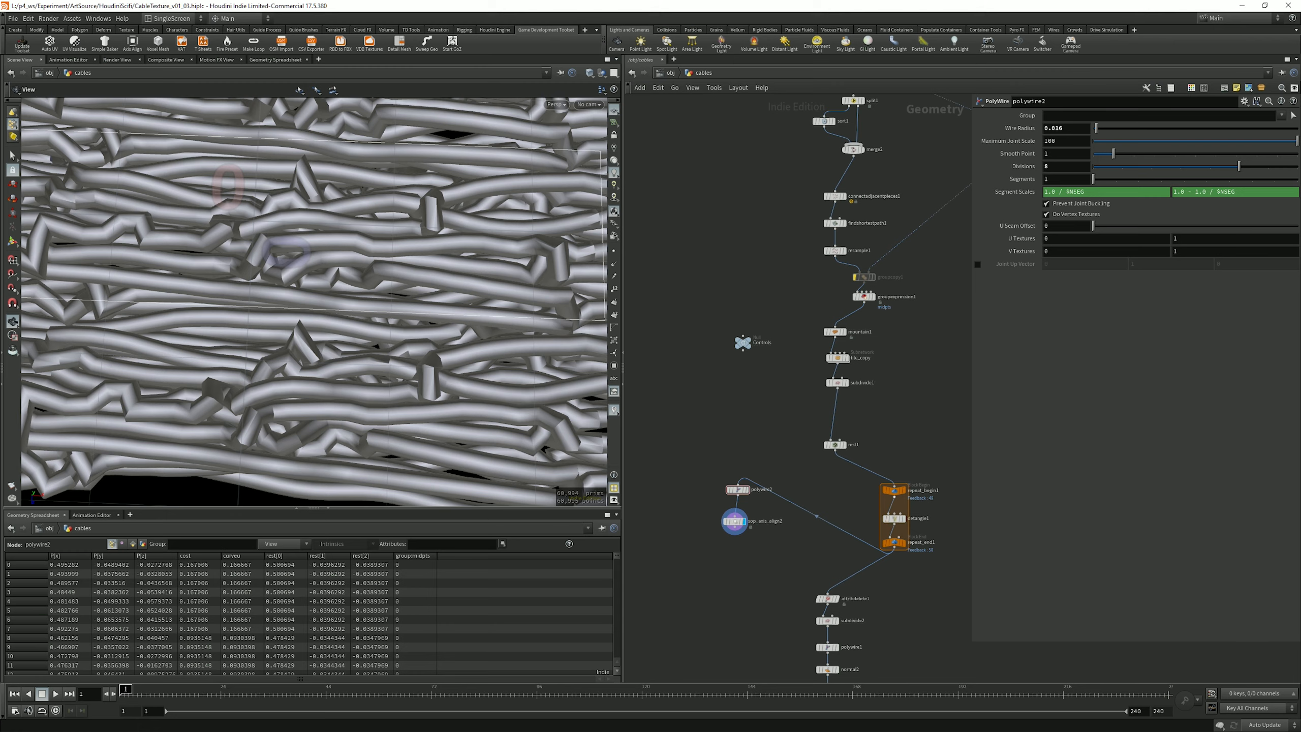
Step: Move the rest1 node up directly beneath subdivide1 in the network
scroll(893, 485, "up", 3)
left_click_drag(860, 462, 899, 523)
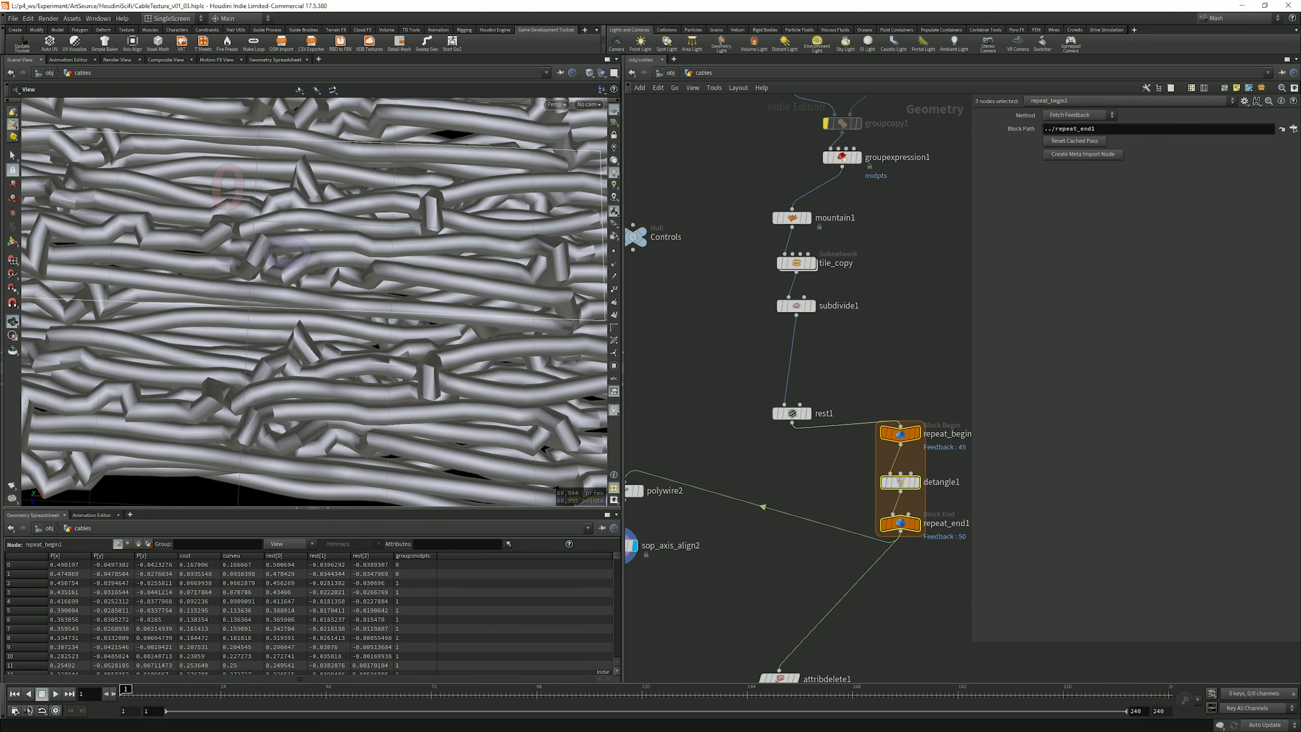
left_click_drag(791, 413, 796, 348)
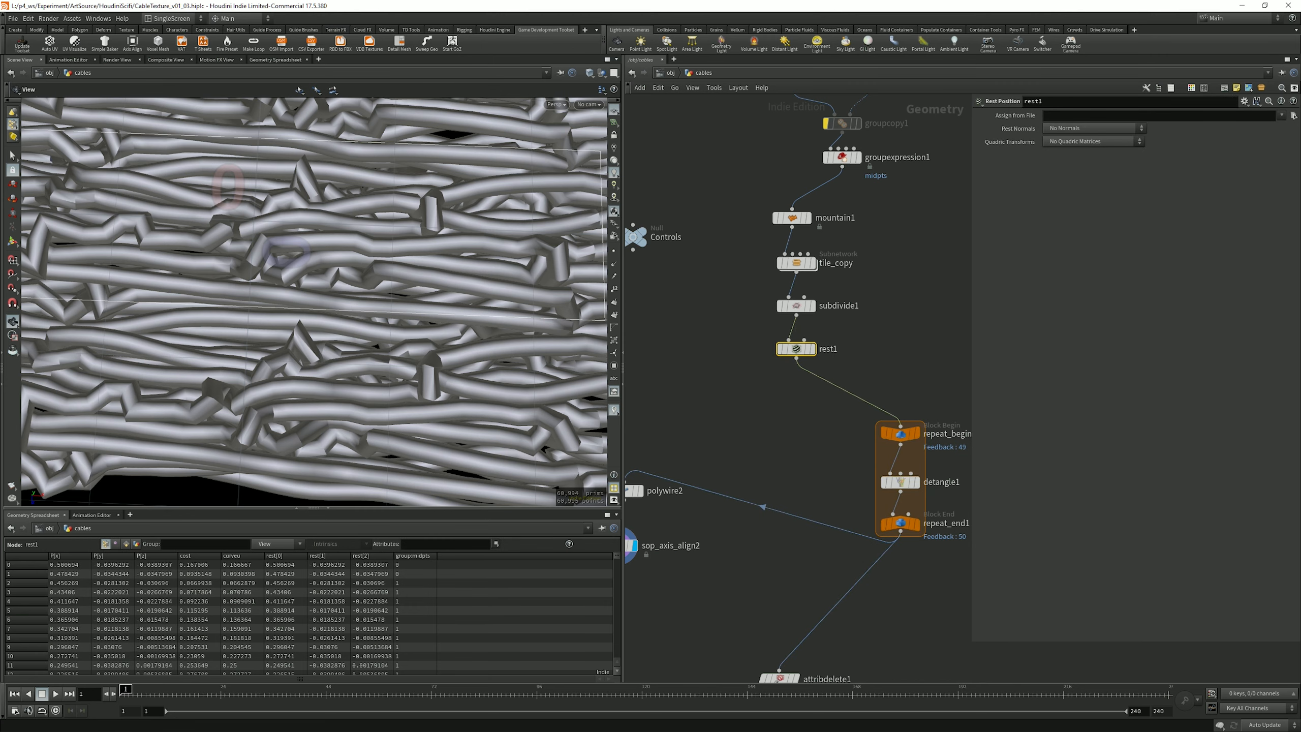
Step: Set subdivide1's subdivision depth to 1
left_click(796, 305)
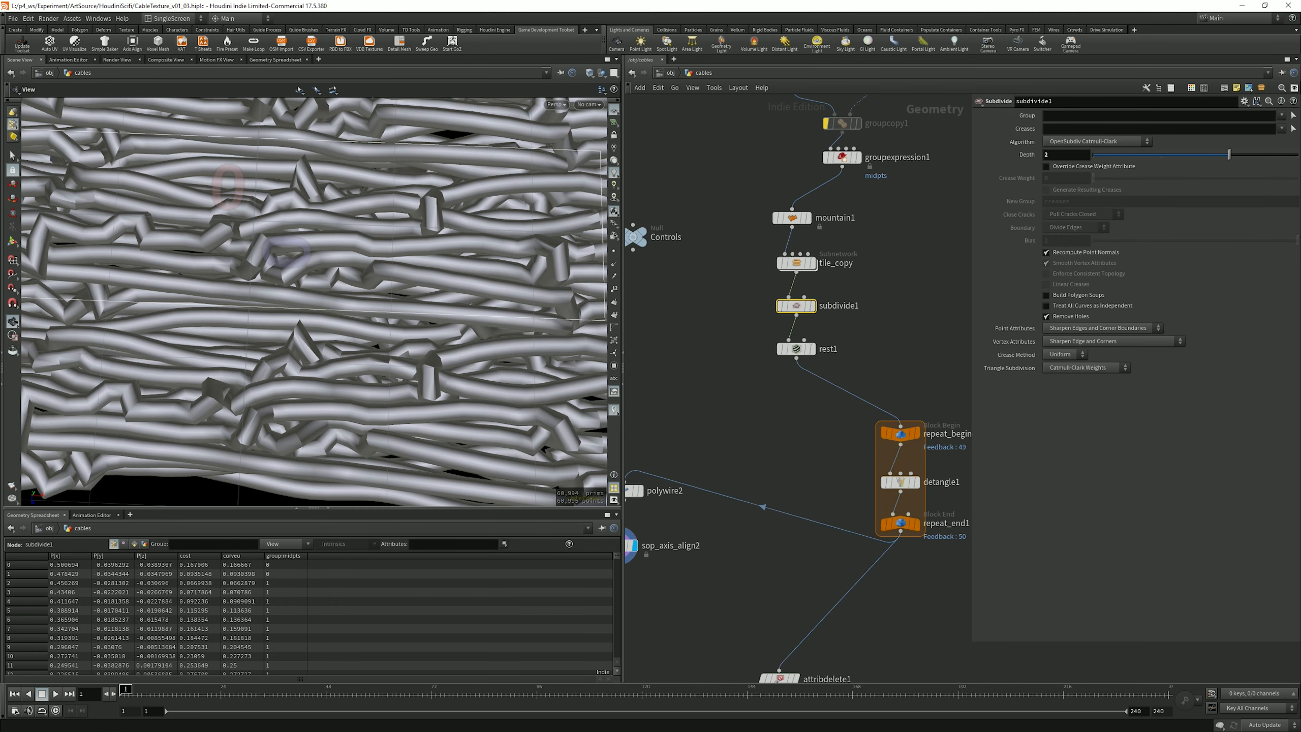
left_click_drag(1228, 155, 1160, 154)
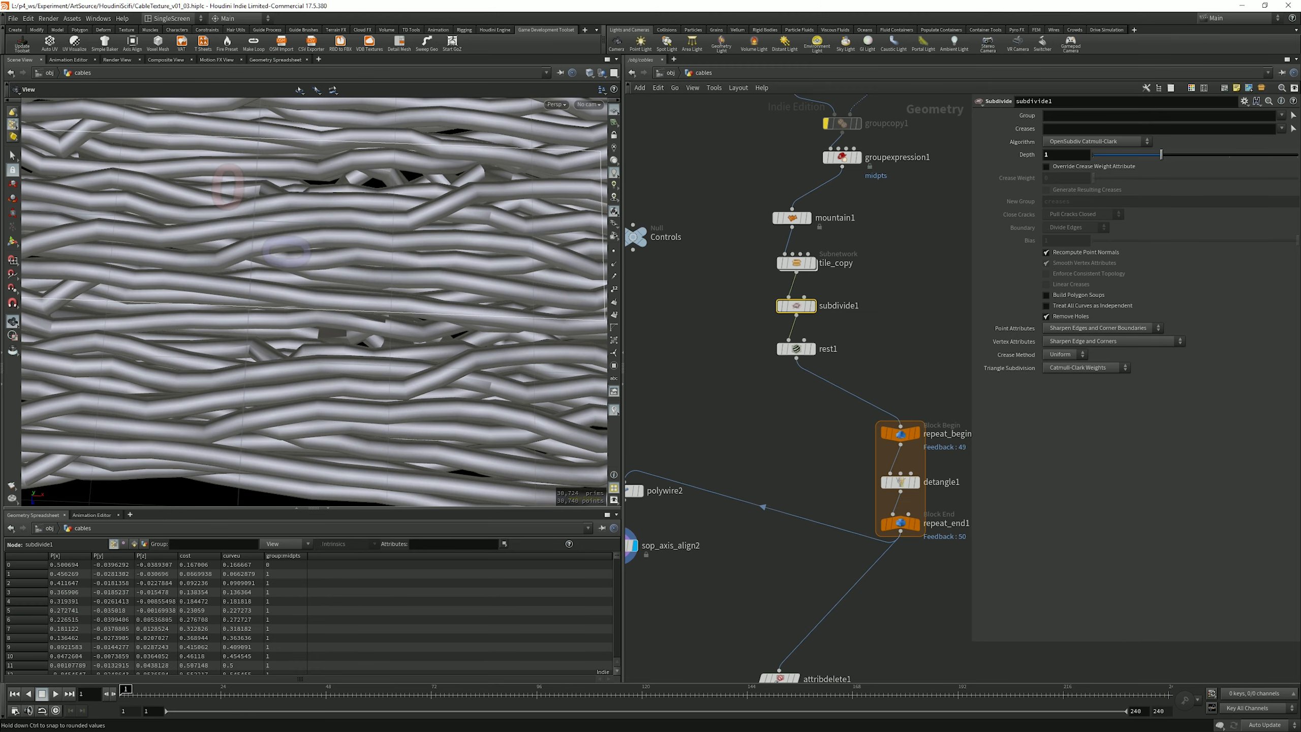
left_click_drag(1160, 155, 1093, 155)
left_click_drag(1092, 155, 1160, 155)
Step: Select the three nodes of the detangle loop and move them up closer to rest1
middle_click_drag(849, 415, 791, 352)
left_click_drag(791, 352, 905, 494)
left_click_drag(842, 460, 845, 427)
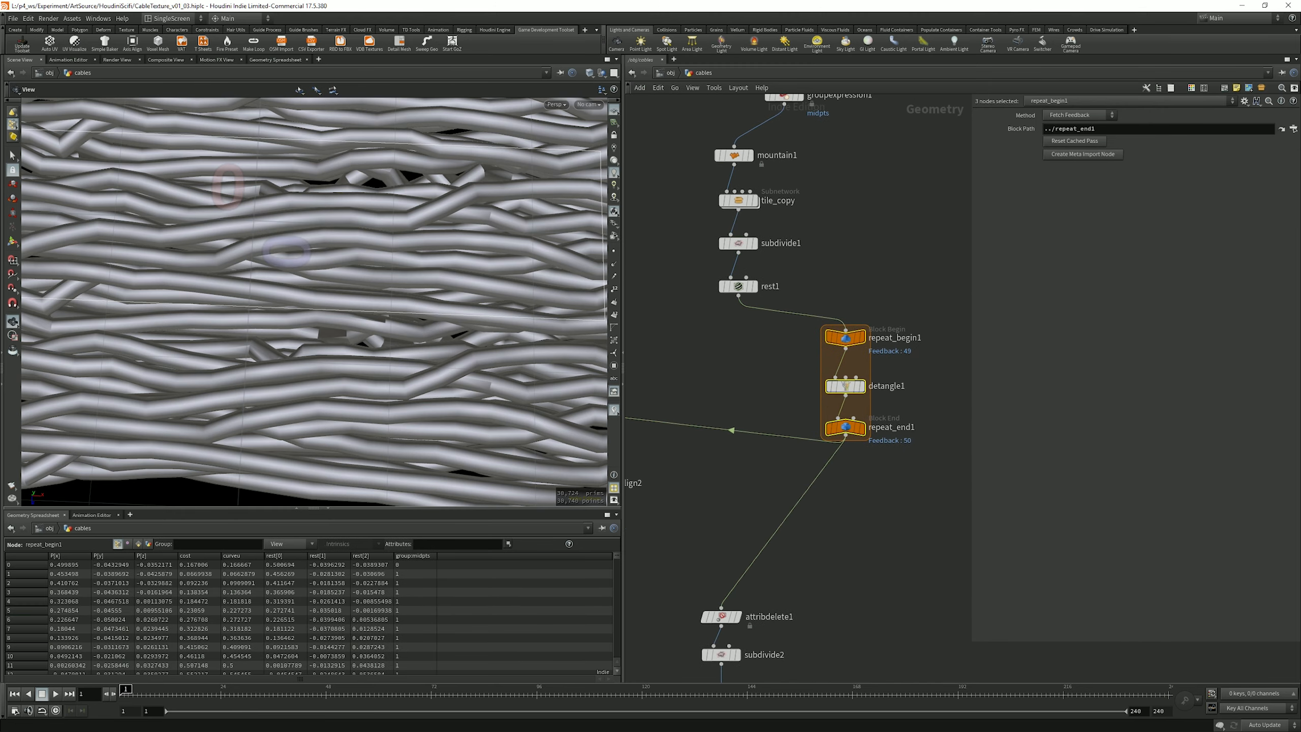
left_click(901, 400)
Step: Display repeat_end1 and compare the detangled curves with subdivide1's depth at 3 and back at 1
left_click(861, 426)
middle_click_drag(784, 327, 806, 382)
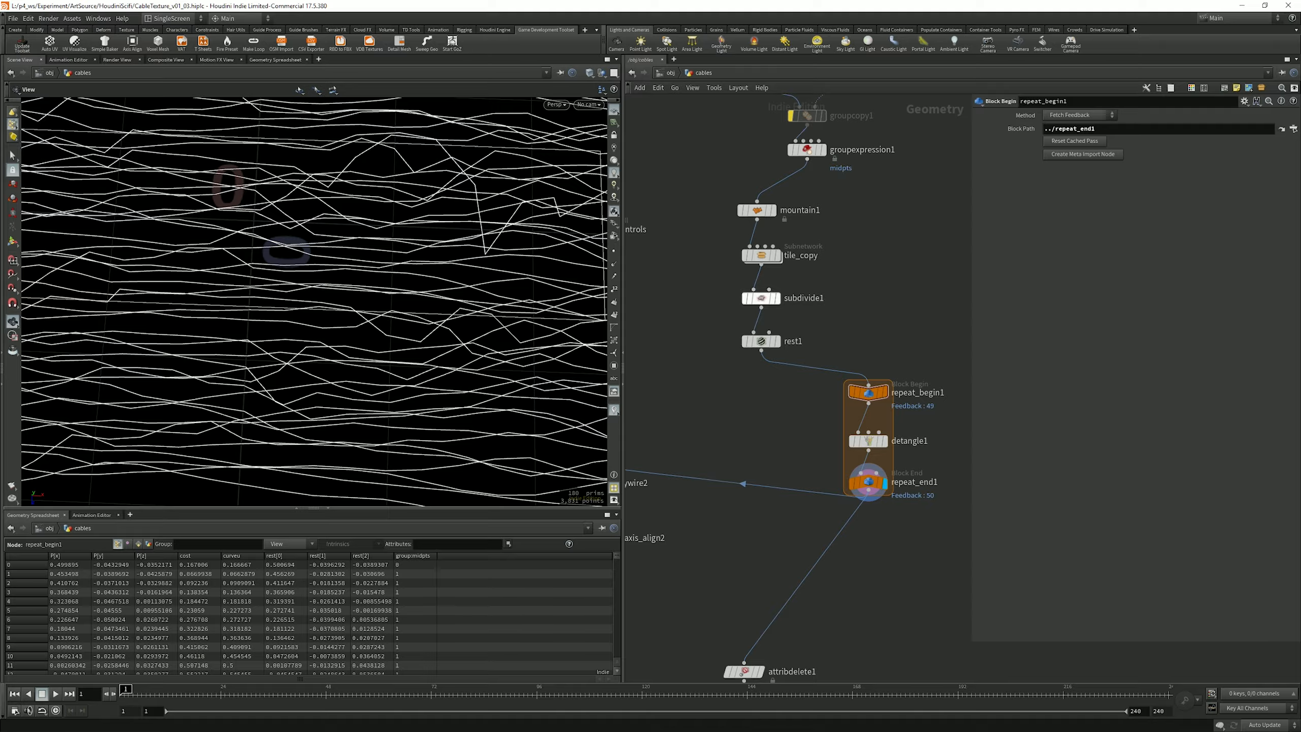
left_click(761, 298)
left_click_drag(1229, 155, 1296, 154)
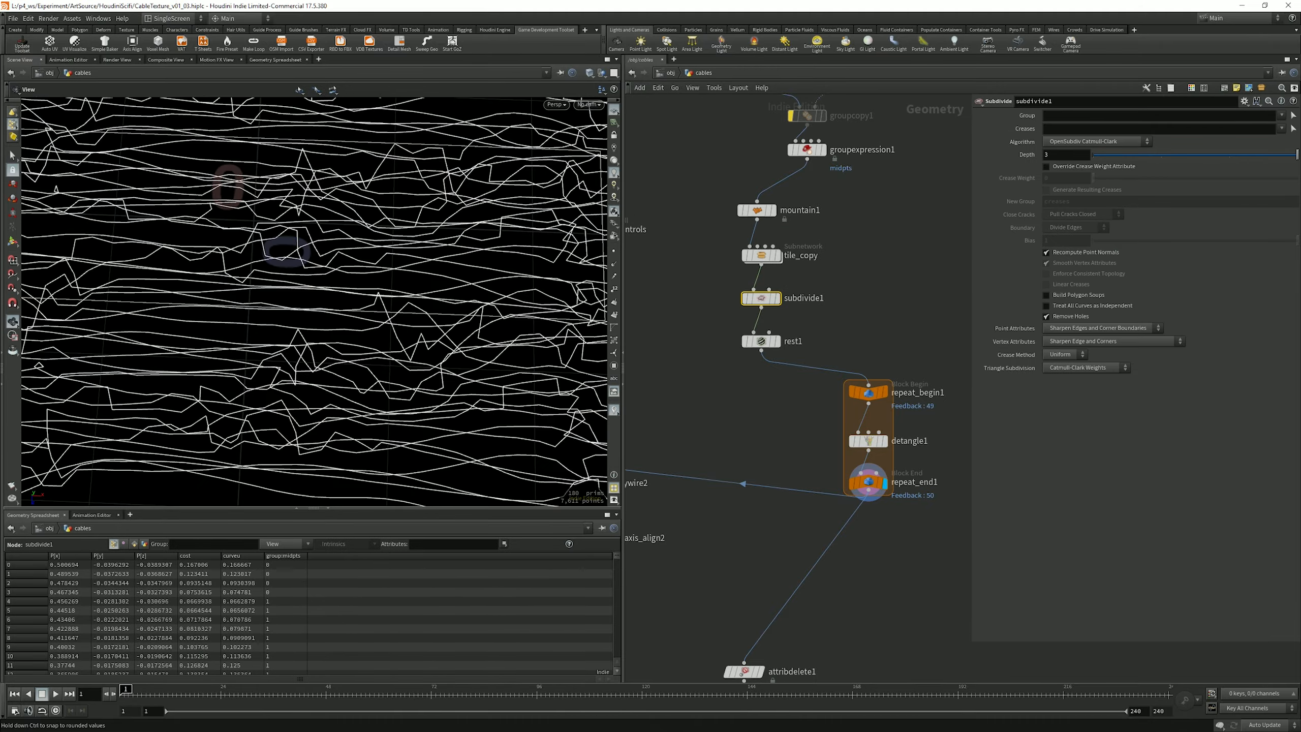
left_click_drag(318, 389, 266, 307, "alt")
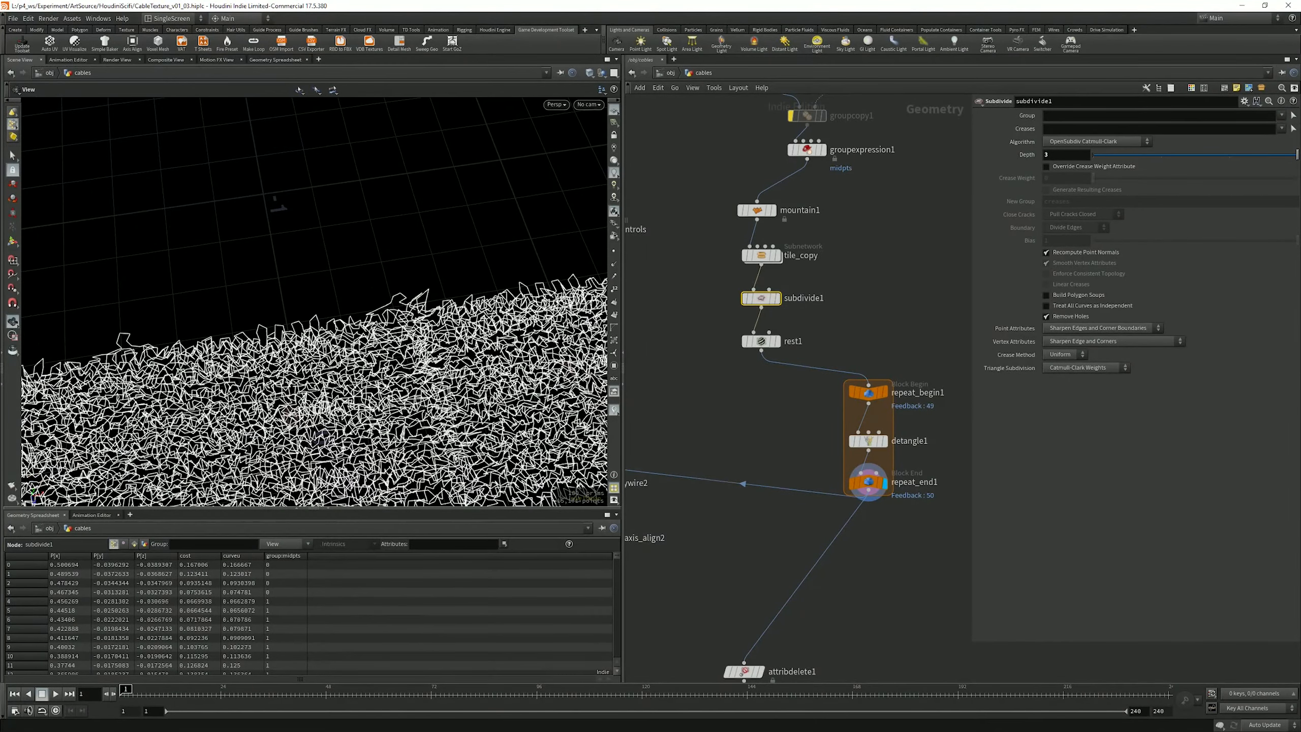
left_click_drag(1229, 154, 1161, 155)
middle_click_drag(784, 388, 795, 351)
left_click_drag(328, 358, 312, 348)
middle_click_drag(312, 348, 260, 257)
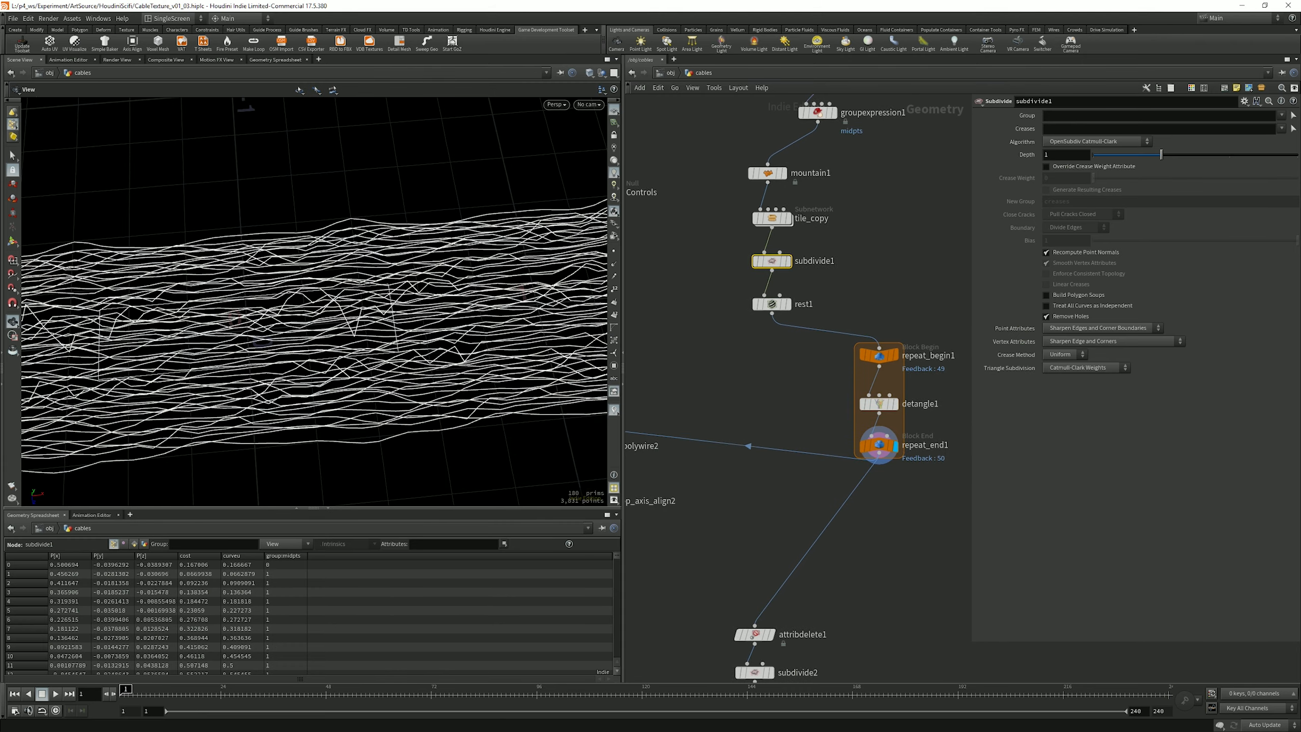
mouse_move(1160, 154)
left_mouse_down()
mouse_move(1093, 155)
mouse_move(1161, 154)
left_mouse_up()
Step: Display polywire1 and delete the side-branch nodes polywire2 and sop_axis_align2
middle_click_drag(727, 359, 818, 227)
key("Tab")
key("Escape")
scroll(774, 287, "down", 1)
left_click_drag(680, 262, 733, 424)
middle_click_drag(834, 477, 841, 437)
scroll(863, 448, "up", 2)
mouse_move(854, 451)
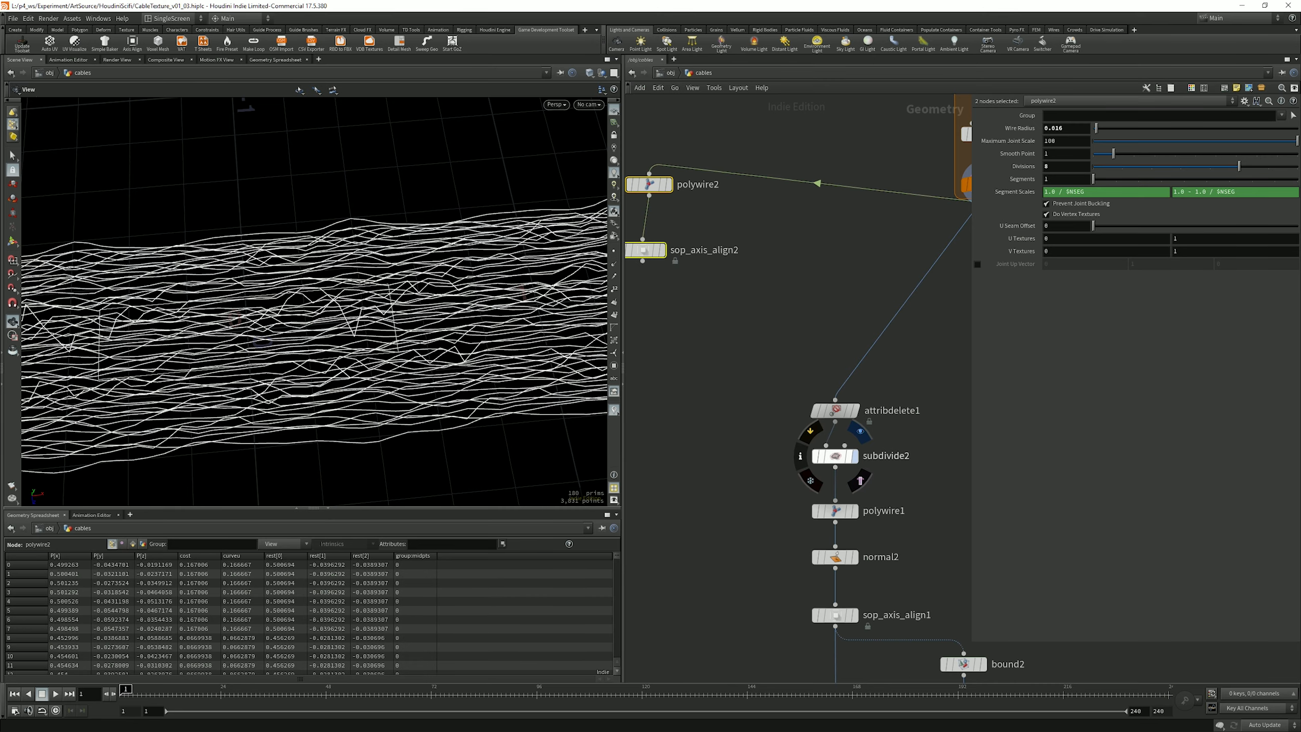
left_click(854, 510)
scroll(840, 575, "down", 2)
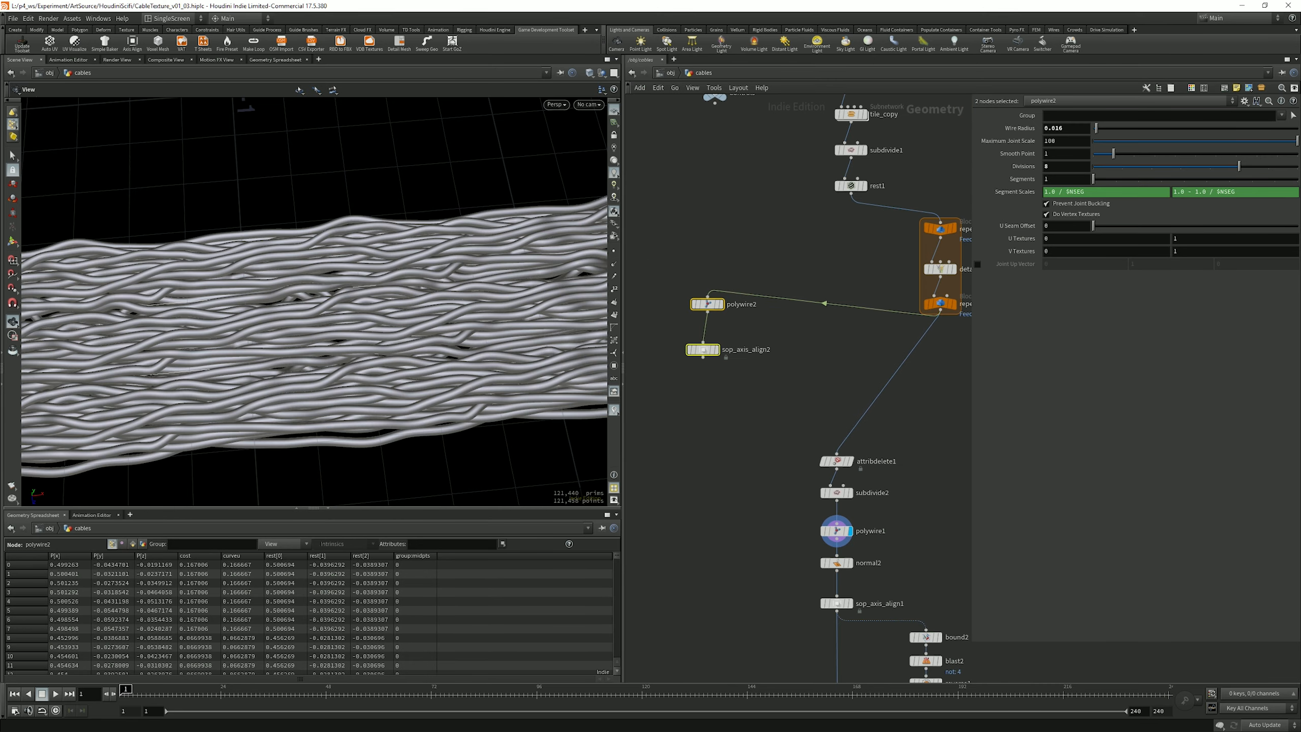
key("Delete")
Step: Examine the list of point attributes that attribdelete1 removes after the detangle loop
left_click(836, 461)
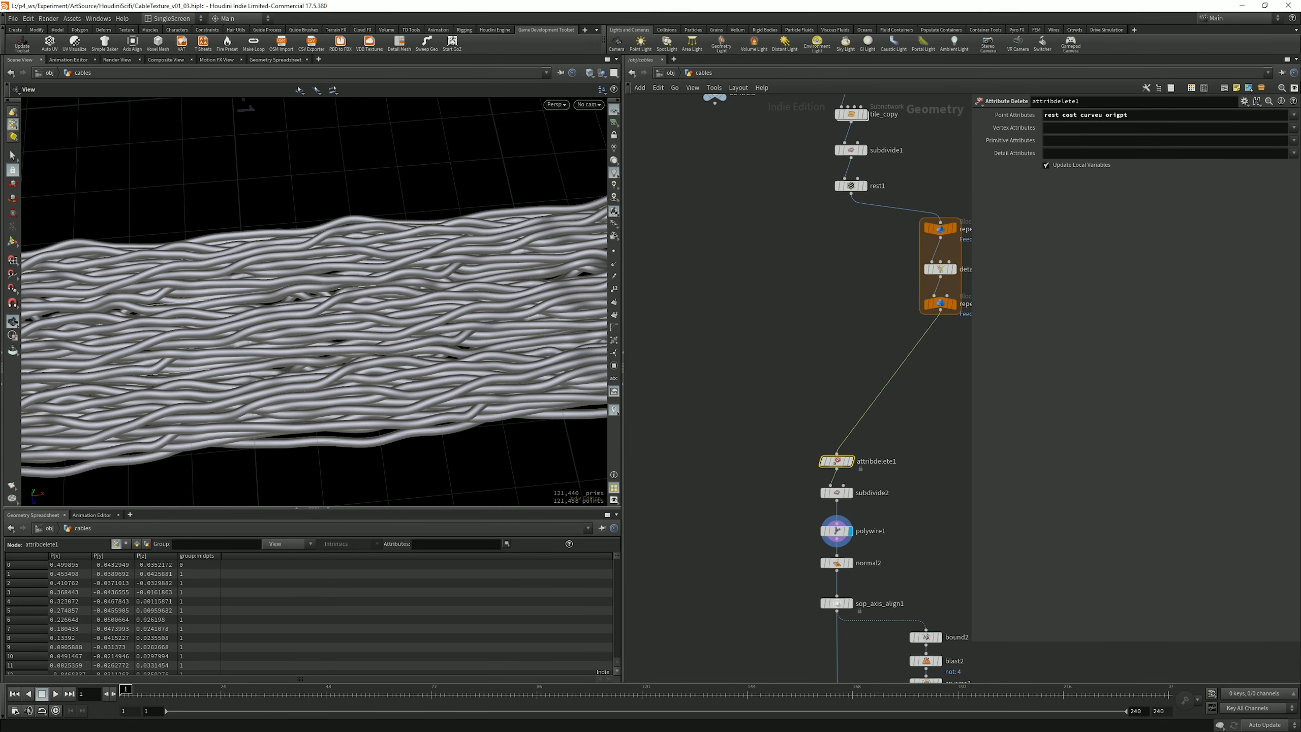
left_click_drag(1128, 115, 1042, 114)
left_click(881, 476)
middle_click_drag(880, 476, 825, 406)
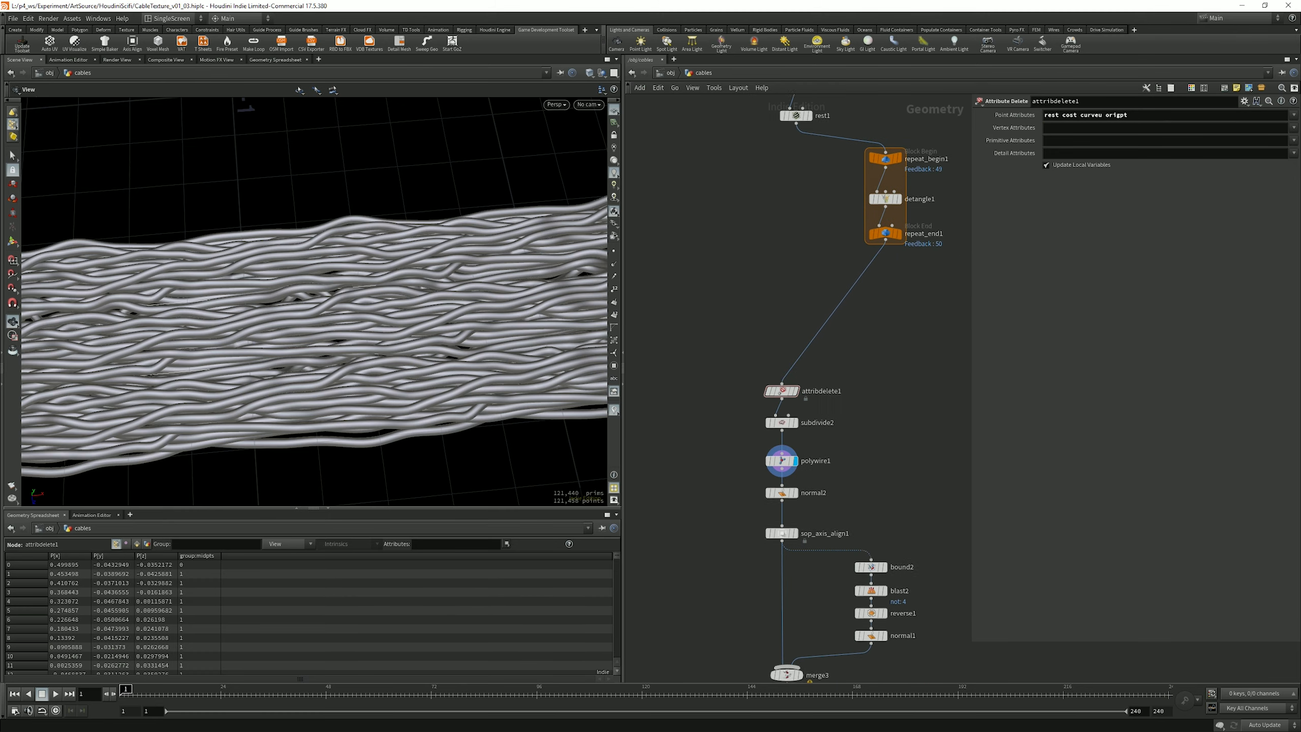
Step: Display subdivide2's curves and polywire1's cables in turn, and inspect both nodes' settings and the cable geometry
scroll(744, 410, "up", 3)
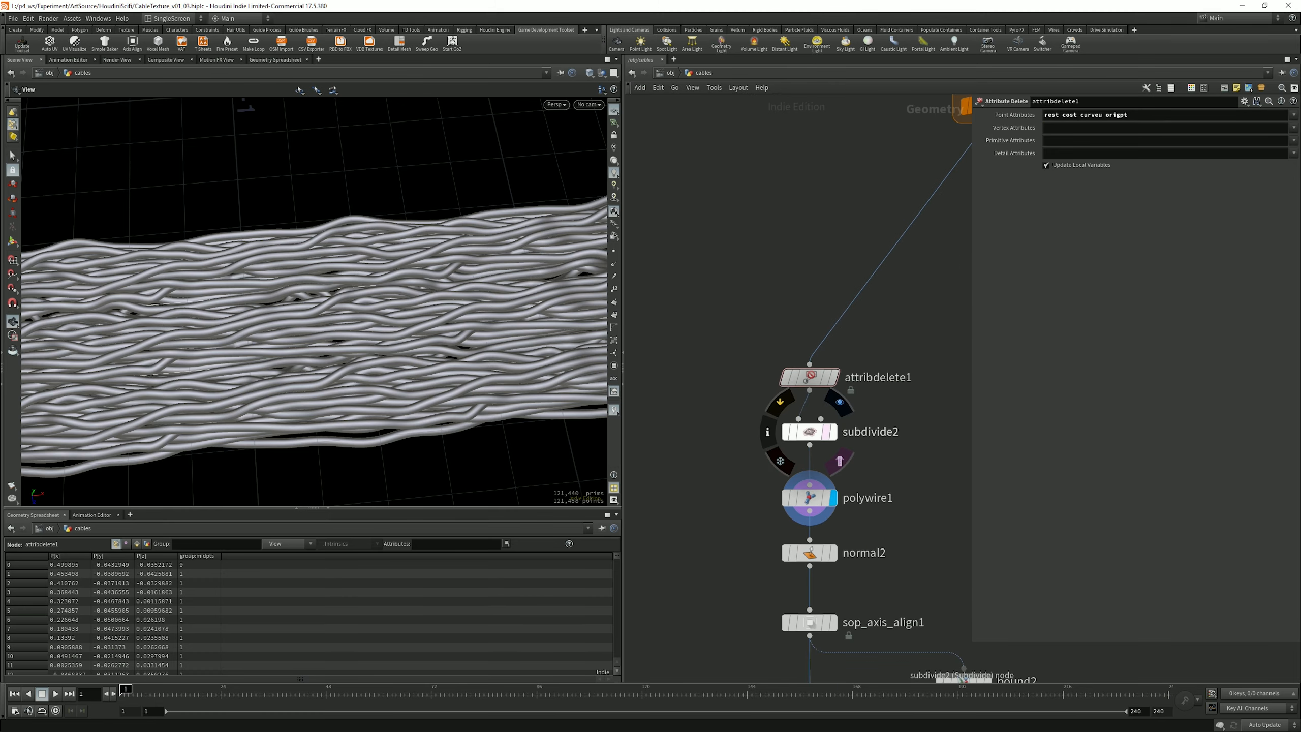
left_click(840, 402)
left_click(811, 431)
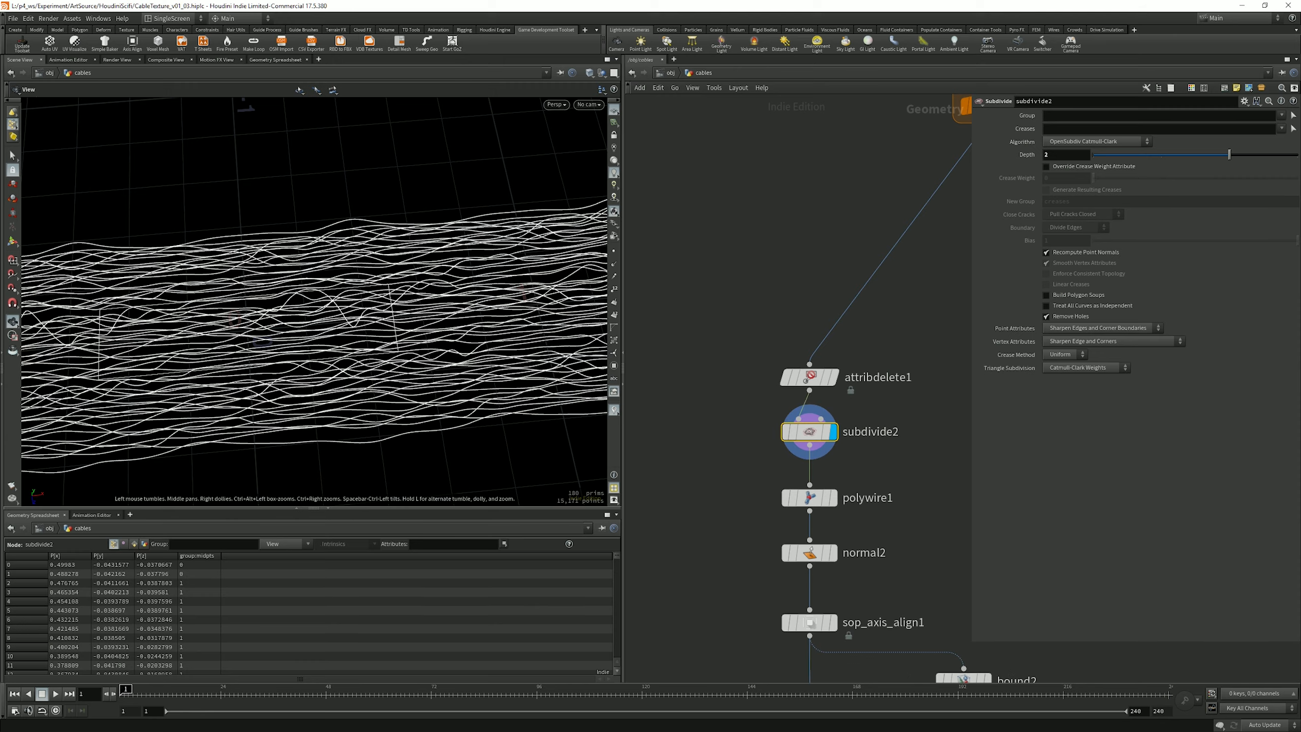
left_click(838, 468)
left_click(808, 497)
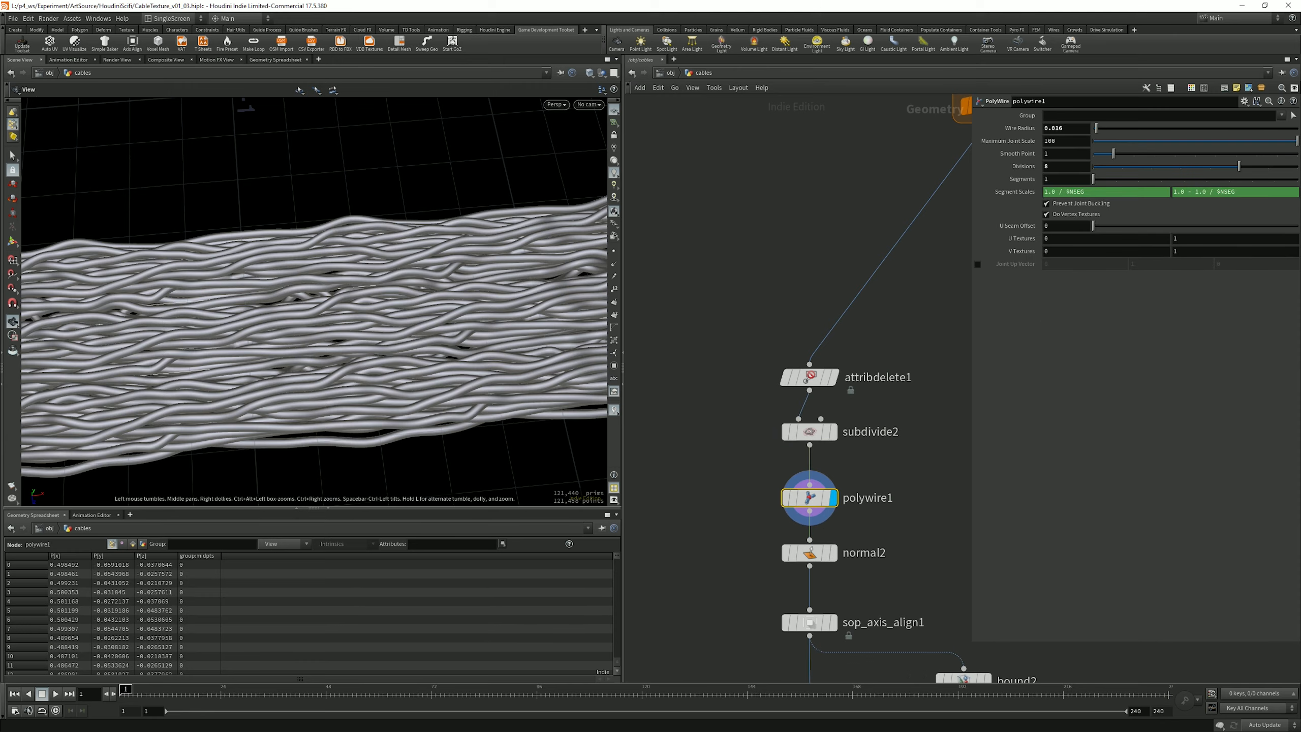
left_click_drag(358, 307, 323, 302, "alt")
right_click_drag(323, 303, 369, 302, "alt")
left_click_drag(359, 307, 210, 323)
middle_click_drag(307, 256, 298, 328)
left_click_drag(297, 327, 353, 323)
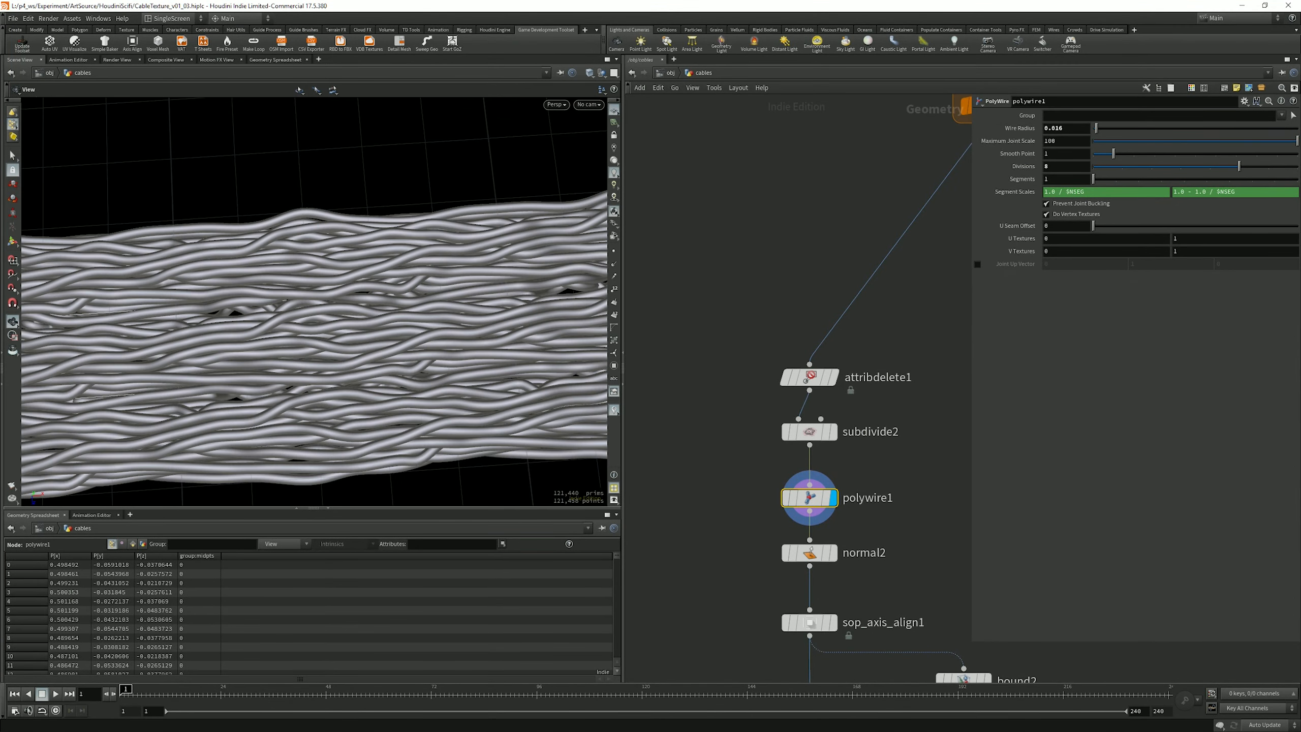
Step: Bypass and re-enable detangle1 inside the repeat loop to compare the cables with and without detangling
middle_click_drag(871, 205, 735, 523)
left_click_drag(773, 269, 870, 383)
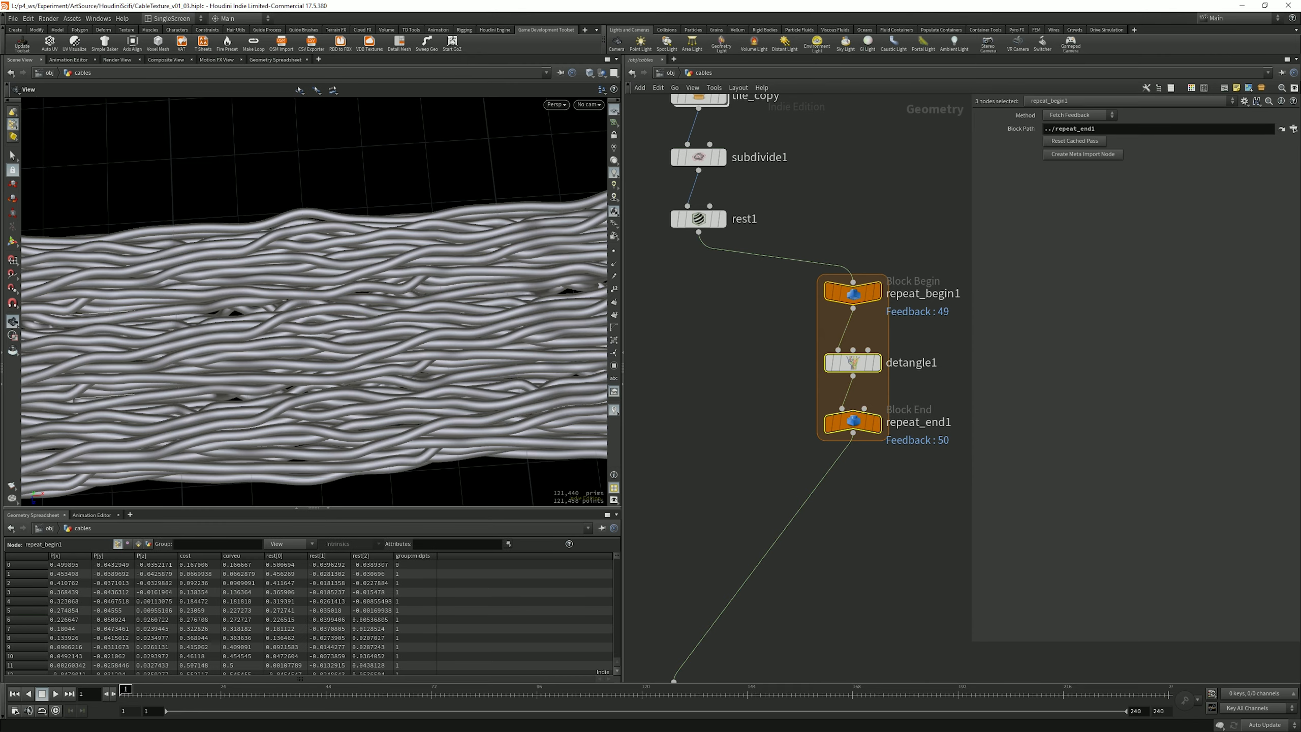
left_click(852, 292)
mouse_move(852, 362)
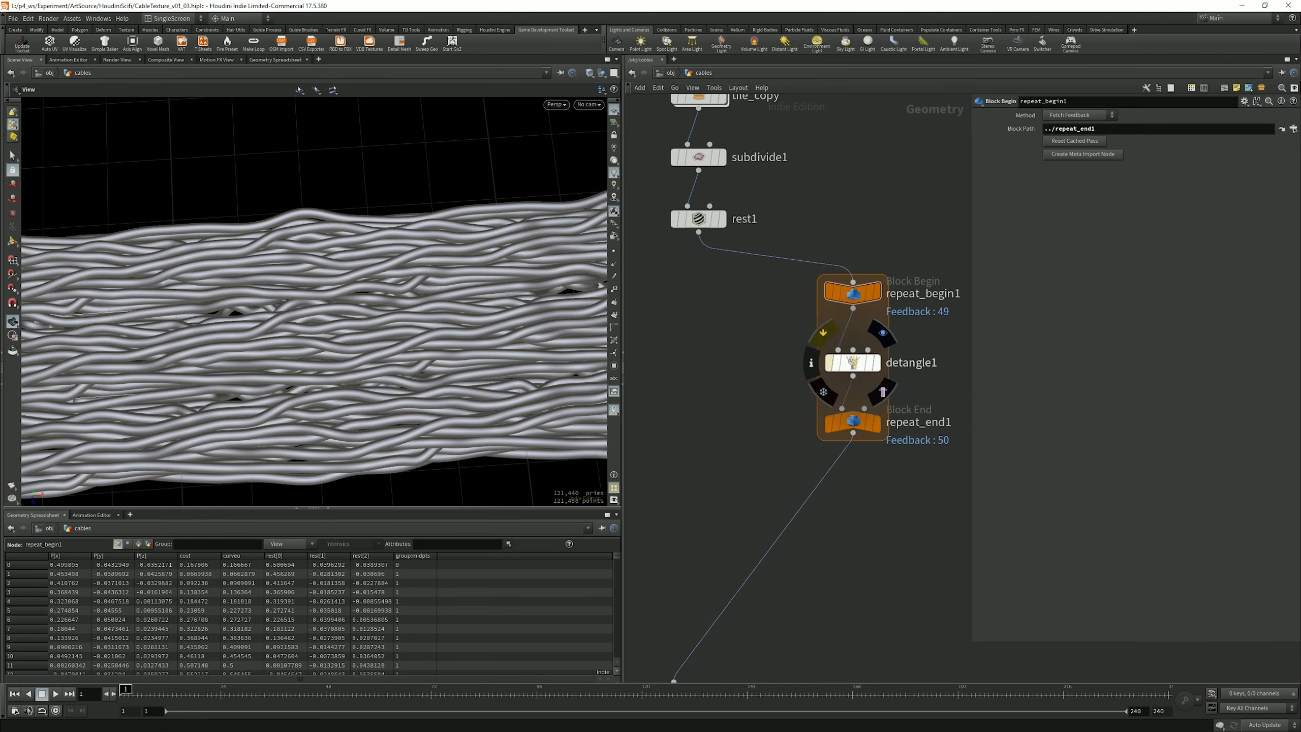
left_click(823, 332)
left_click(823, 332)
left_click(823, 332)
left_click_drag(271, 256, 312, 285)
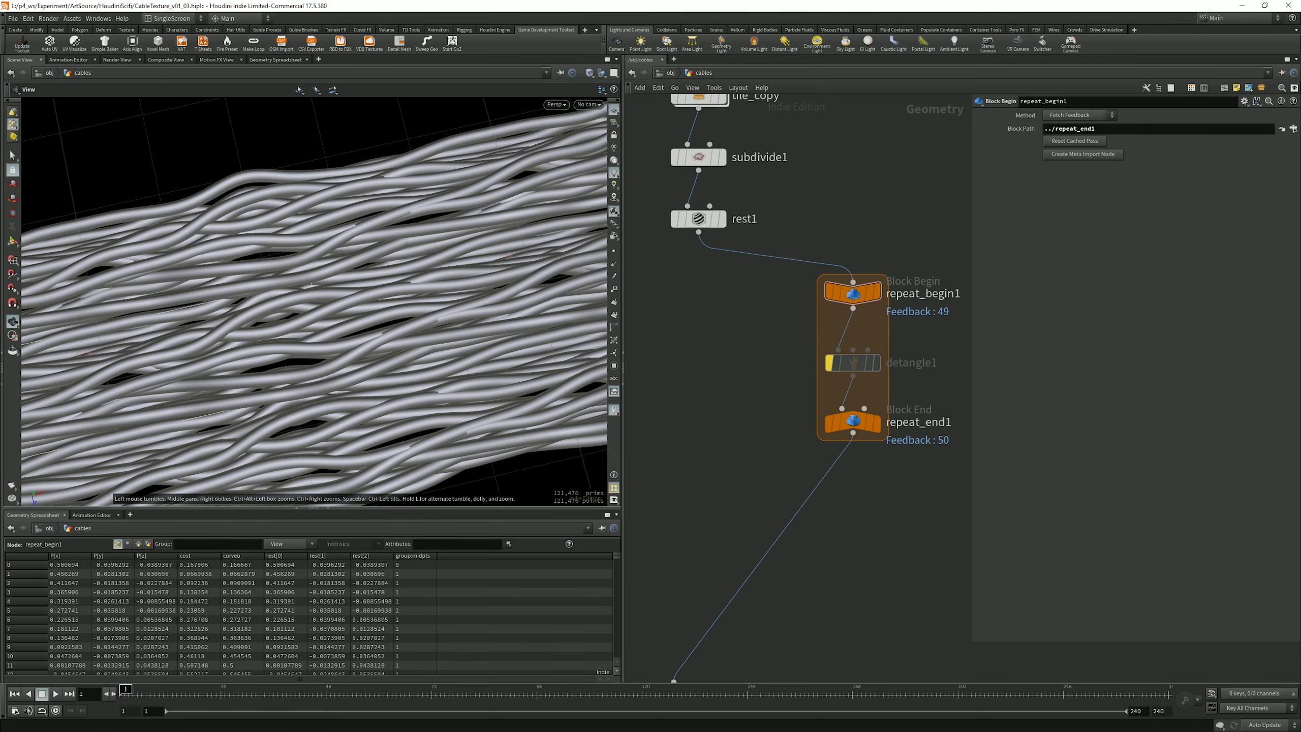
left_click(823, 332)
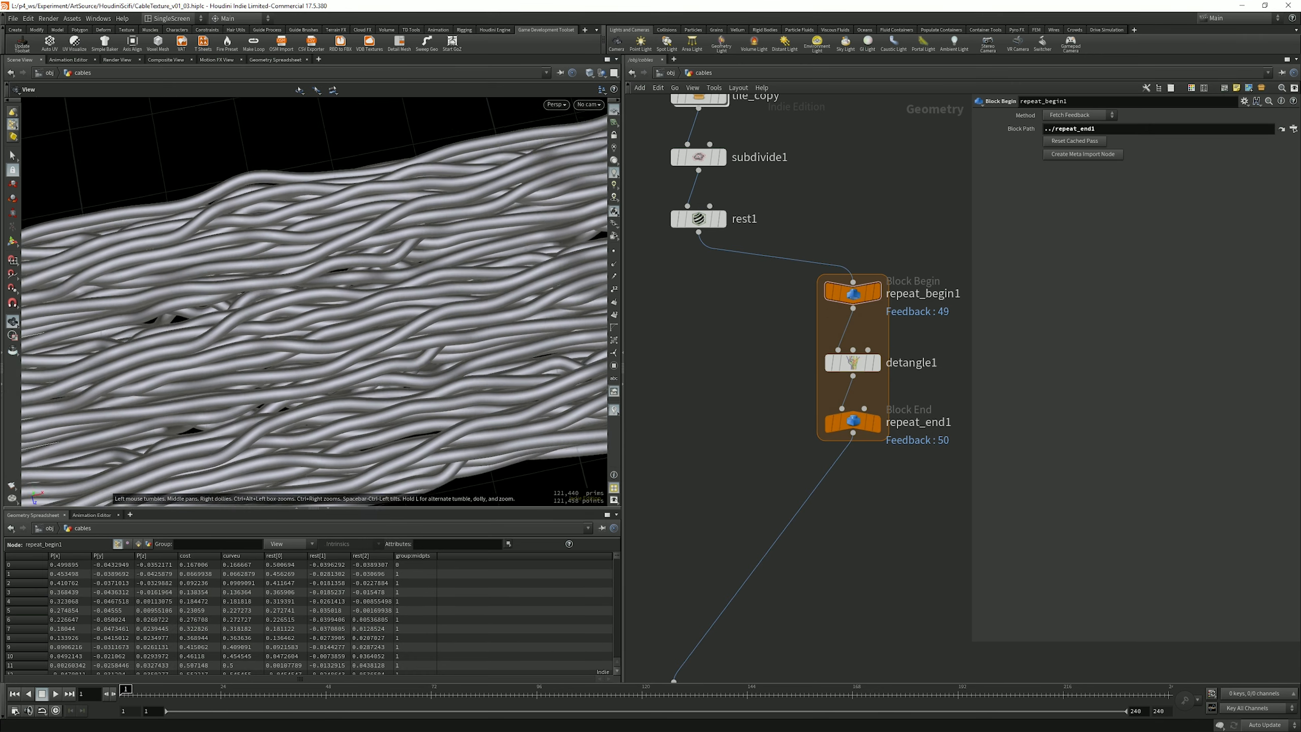
right_click_drag(314, 301, 256, 302)
left_click_drag(315, 301, 328, 287)
middle_click_drag(314, 308, 389, 292)
Step: Select all nodes from attribdelete1 down to null1 and move them up closer to the repeat loop
middle_click_drag(768, 369, 825, 245)
scroll(762, 348, "down", 3)
middle_click_drag(764, 368, 766, 272)
scroll(766, 272, "down", 3)
left_click_drag(671, 311, 941, 683)
middle_click_drag(845, 384, 867, 513)
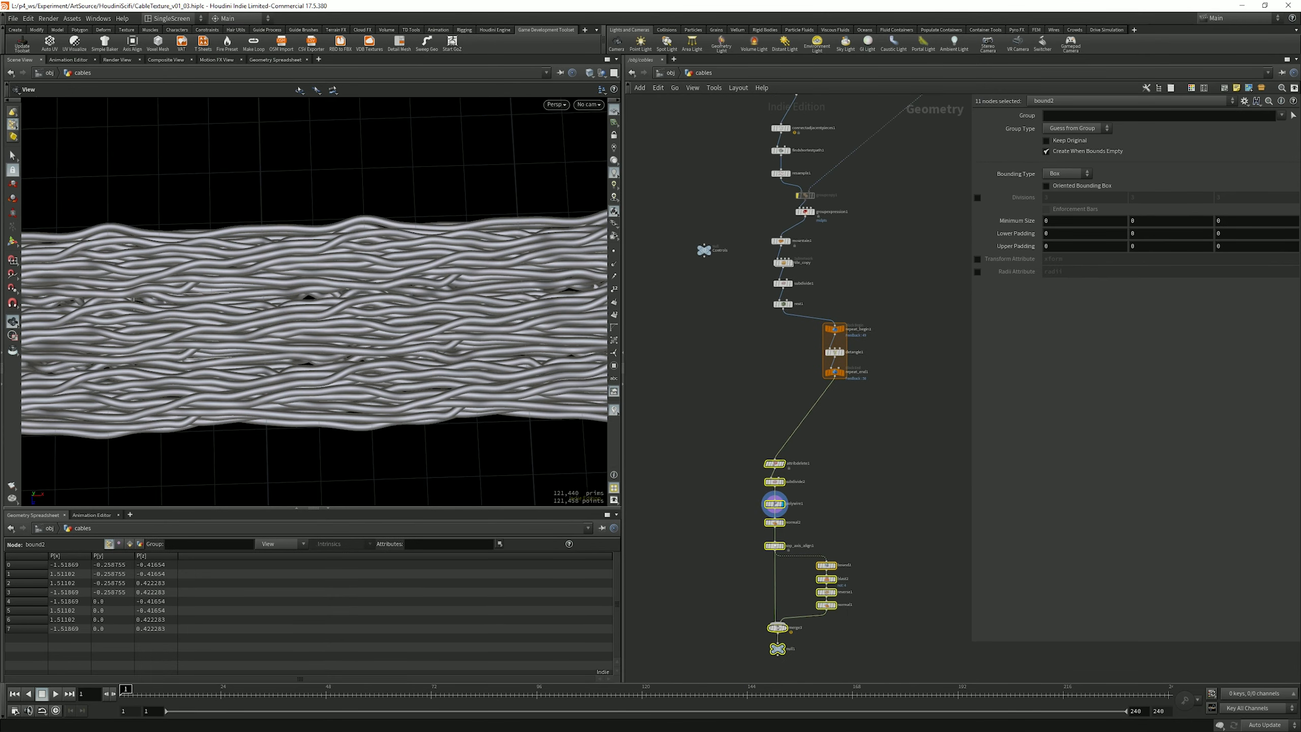
scroll(799, 425, "up", 4)
left_click_drag(749, 502, 782, 409)
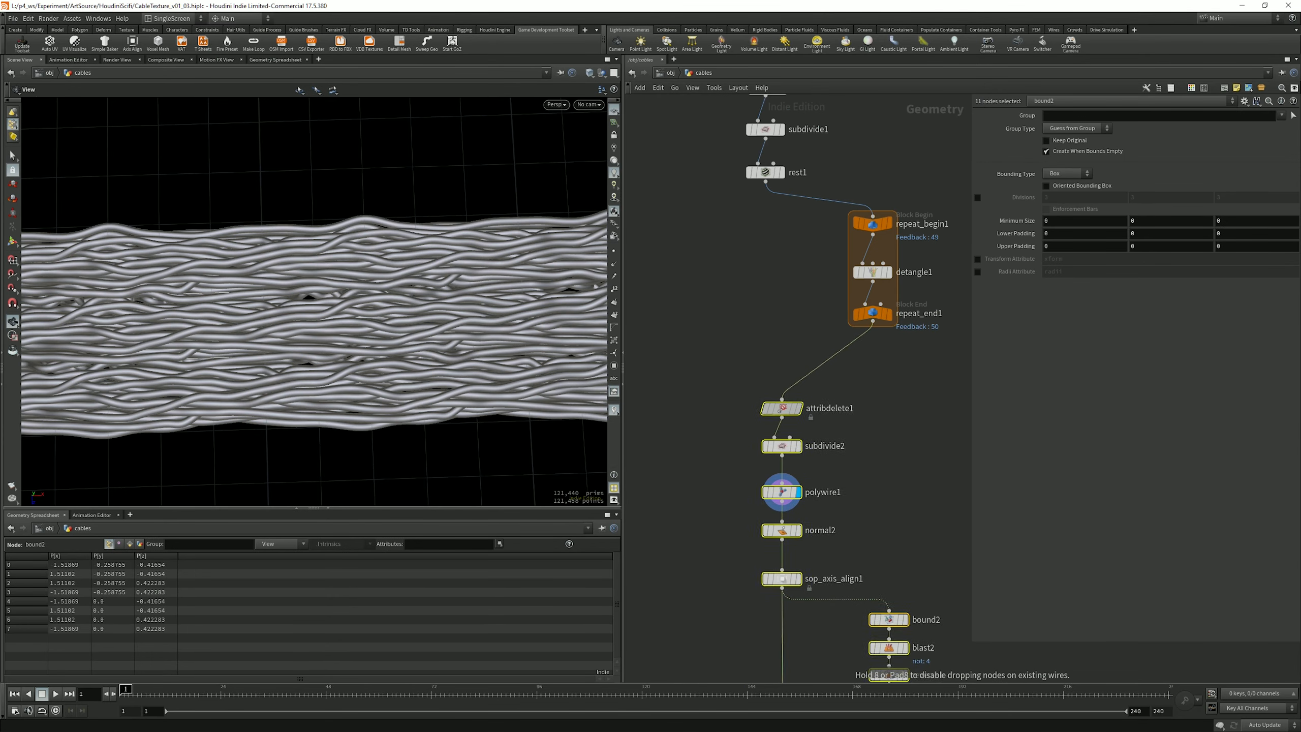
left_click(820, 327)
Step: Examine detangle1's parameters, the nodes of the repeat loop and the cables they produce
left_click(872, 272)
middle_click_drag(840, 287, 782, 348)
left_click_drag(314, 302, 333, 315)
scroll(314, 302, "up", 3)
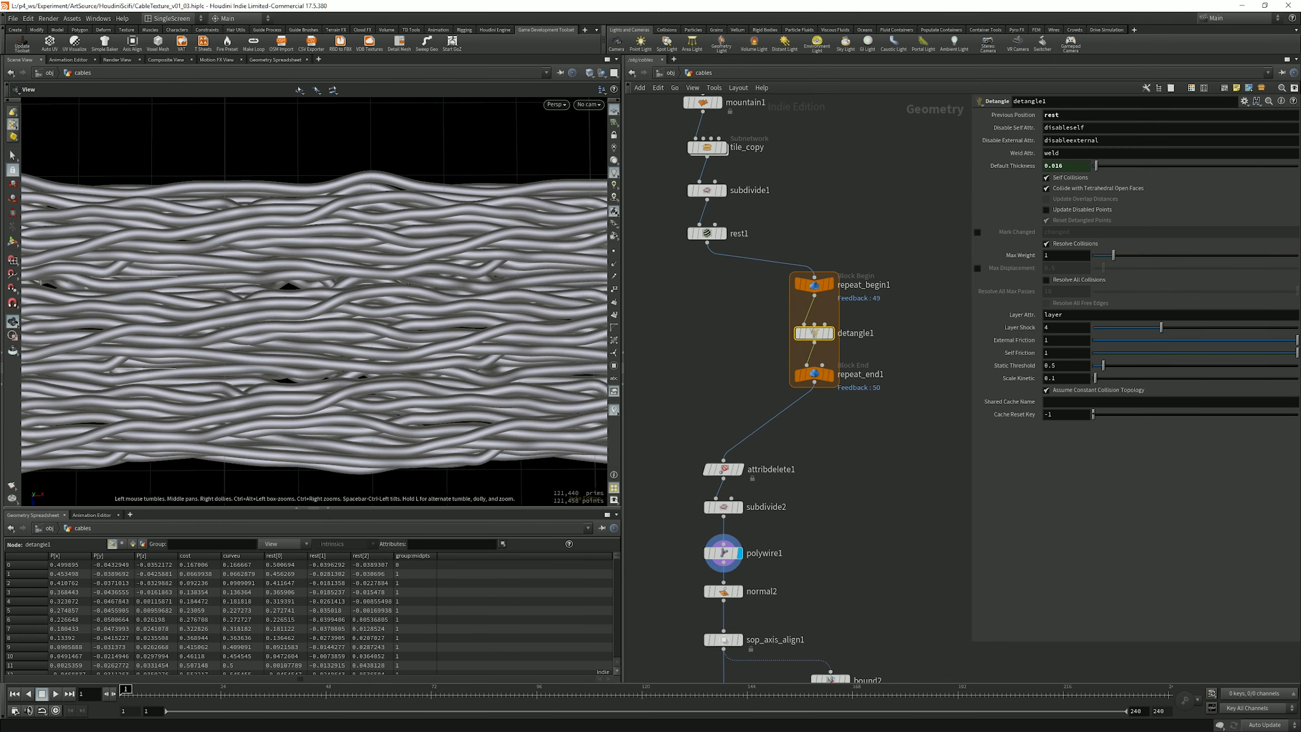
middle_click_drag(332, 315, 325, 326)
scroll(772, 298, "up", 3)
left_click_drag(777, 281, 870, 506)
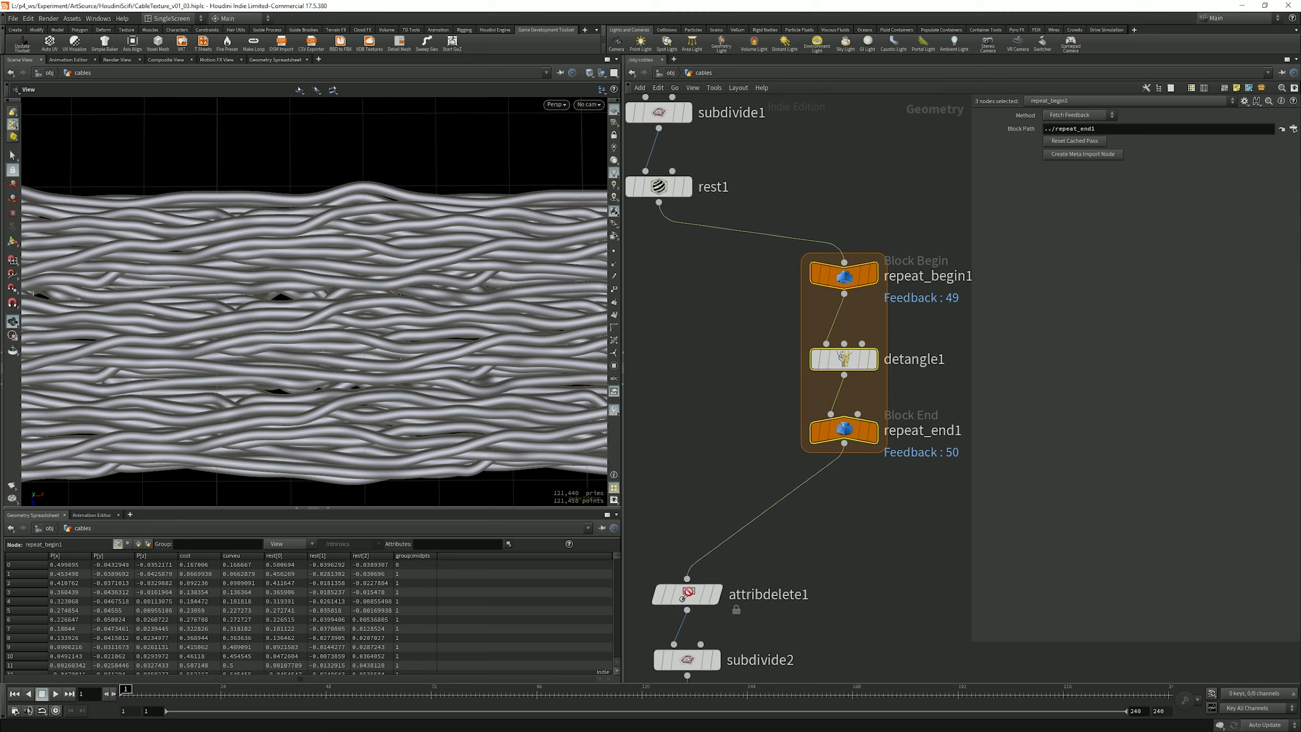
scroll(915, 294, "down", 2)
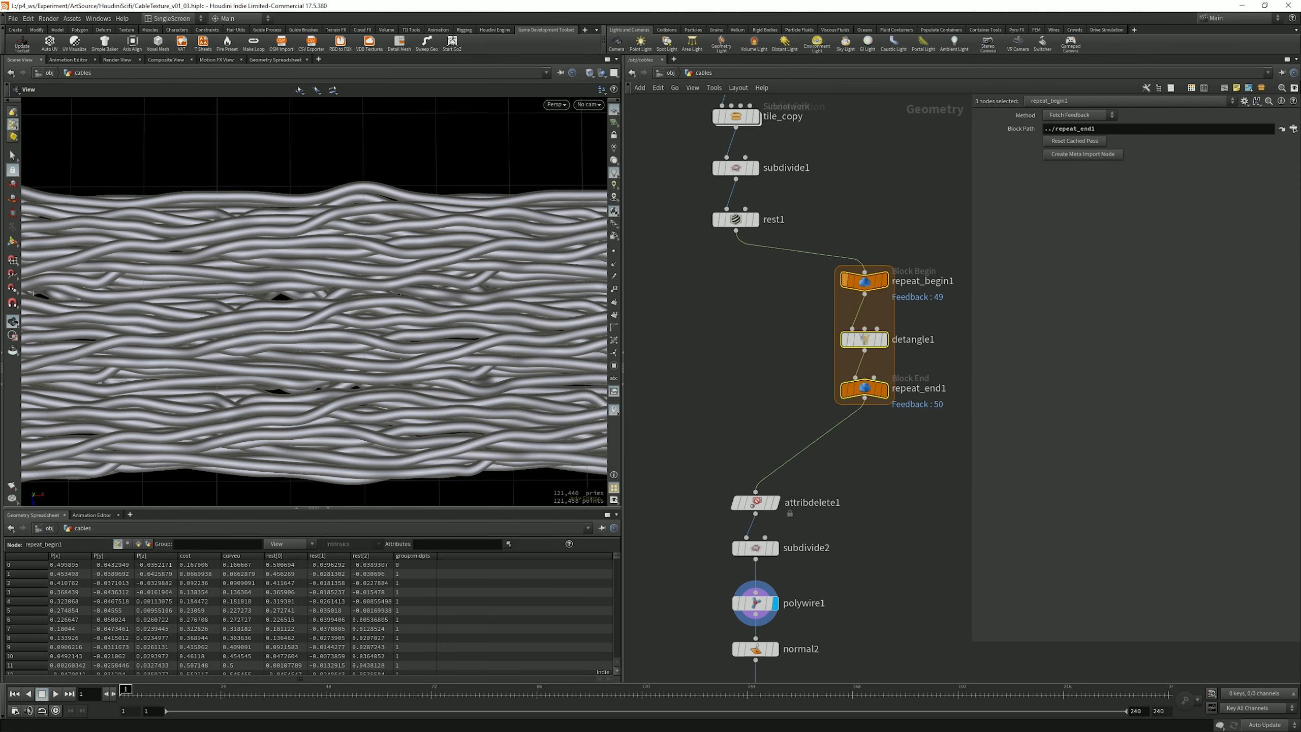
Step: Review polywire1's settings, and display normal2 to examine its normal settings and output
left_click(777, 405)
middle_click_drag(777, 405, 783, 196)
scroll(797, 359, "down", 1)
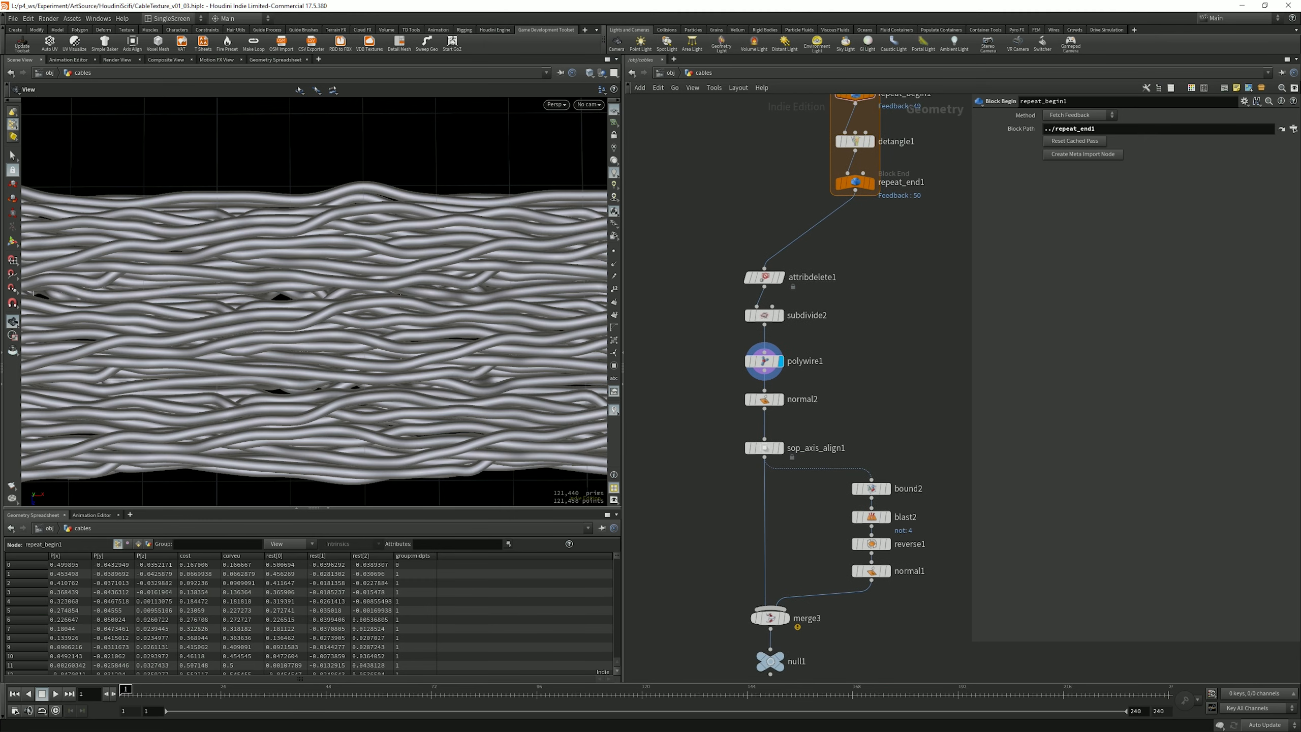
left_click(764, 361)
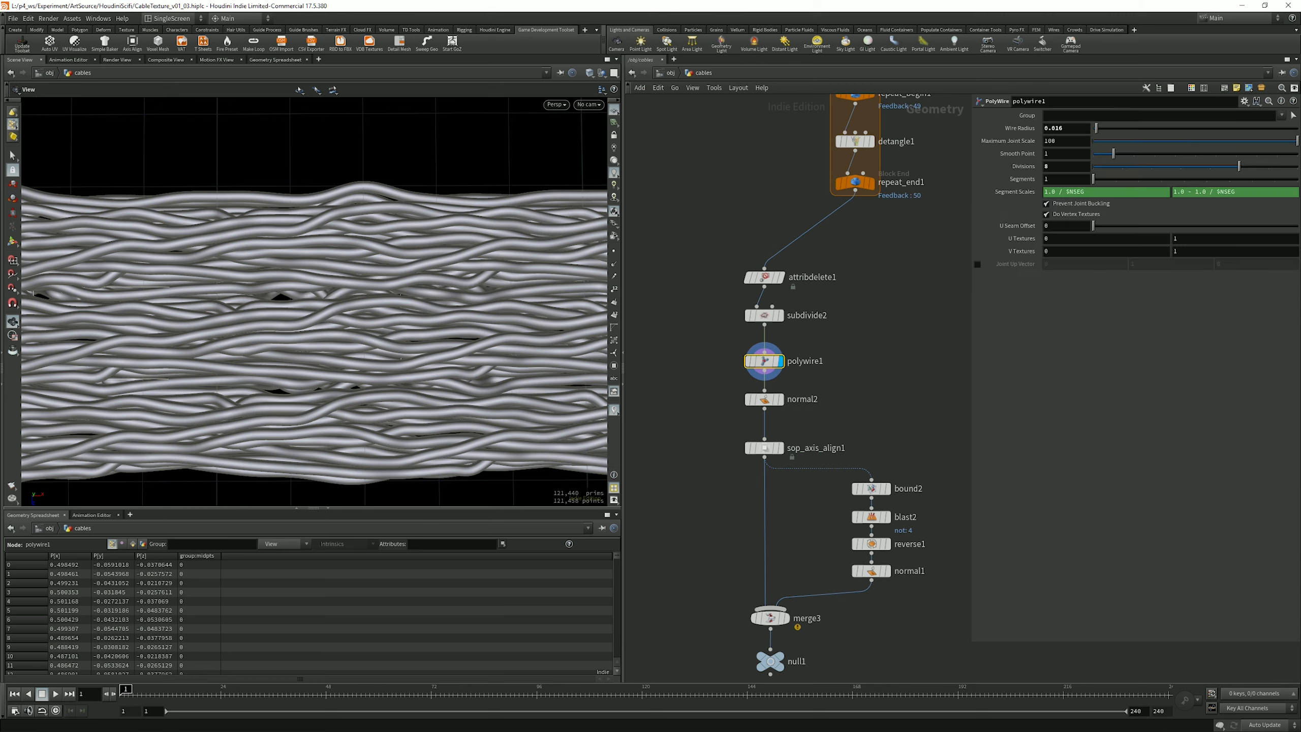
left_click(764, 400)
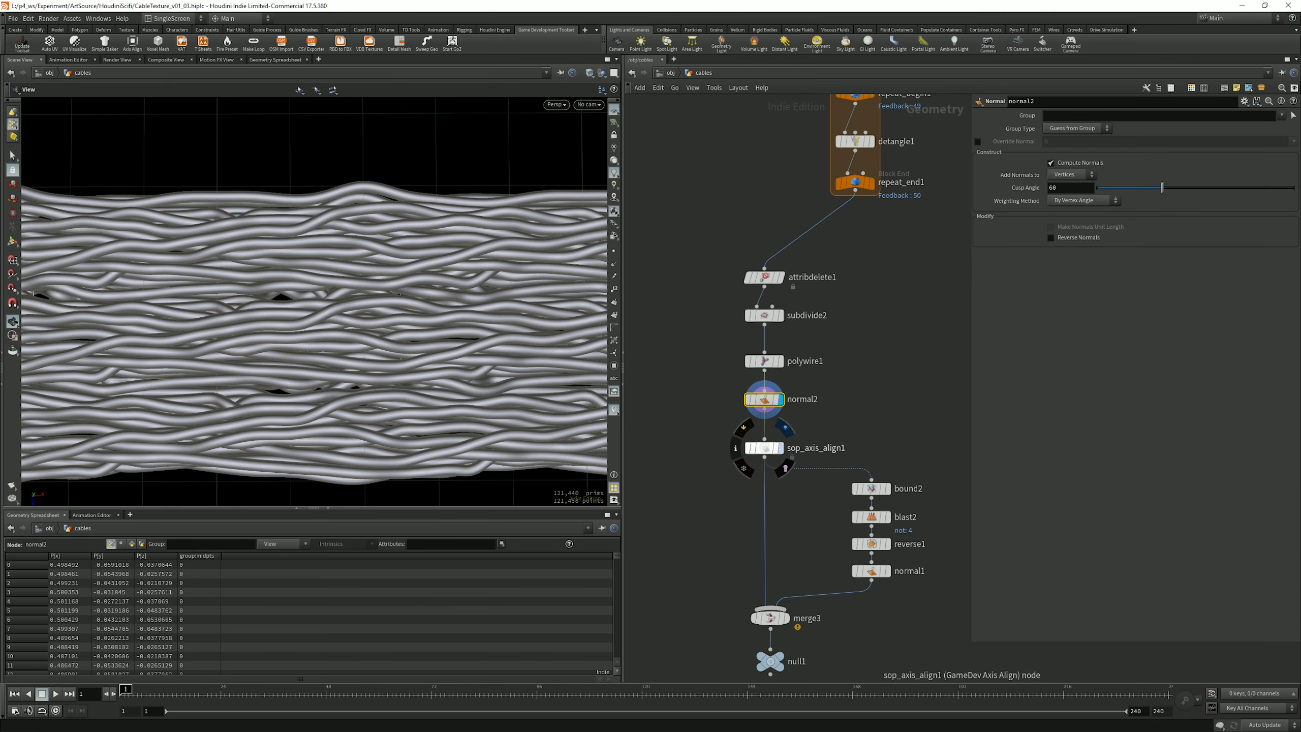
Step: Display sop_axis_align1 and examine its axis settings and the aligned cables from a low angle and from above
middle_click_drag(764, 449, 777, 350)
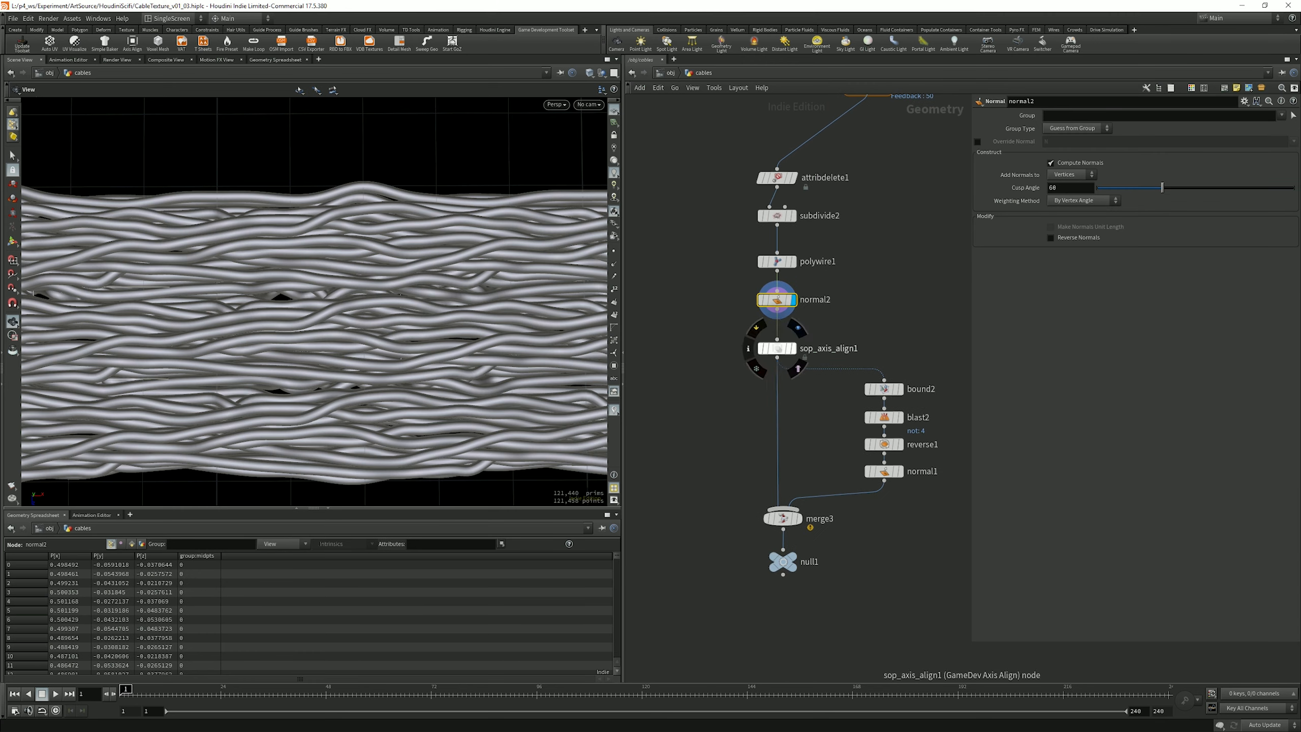
left_click(793, 348)
left_click(777, 348)
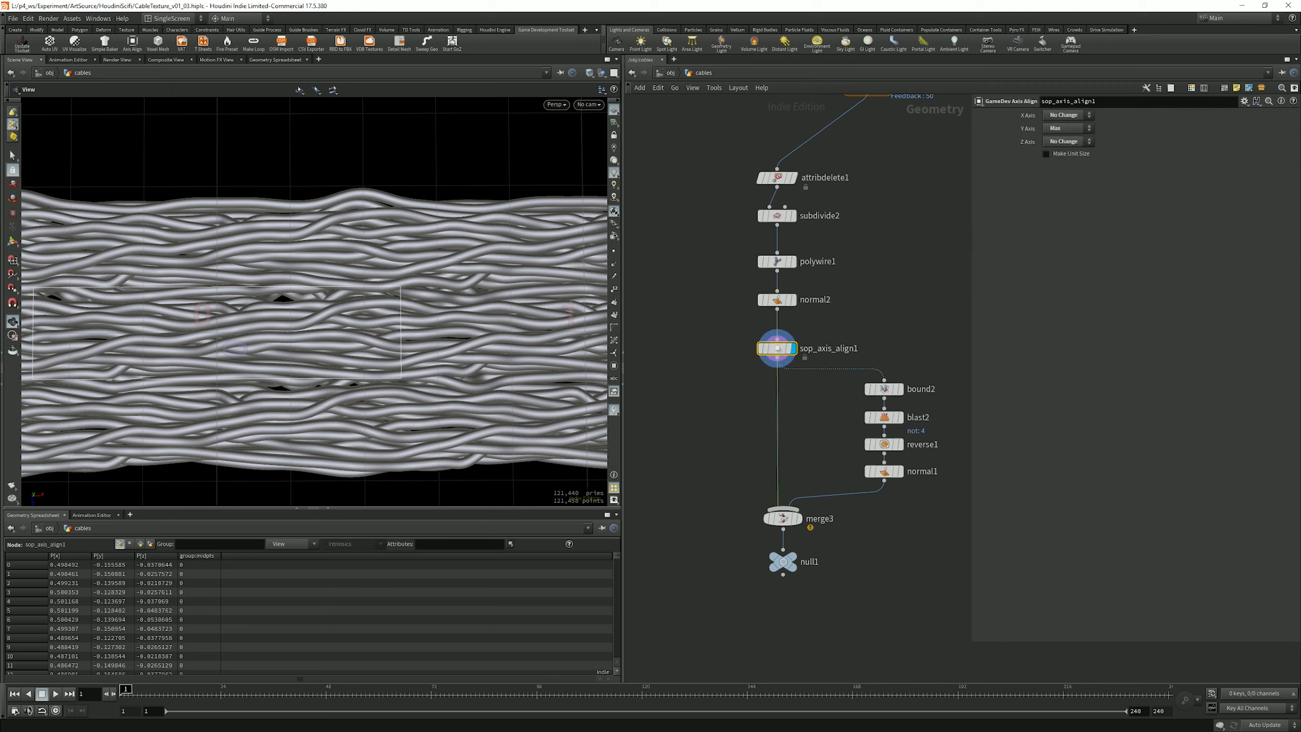
left_click_drag(215, 451, 146, 339)
middle_click_drag(150, 339, 276, 312)
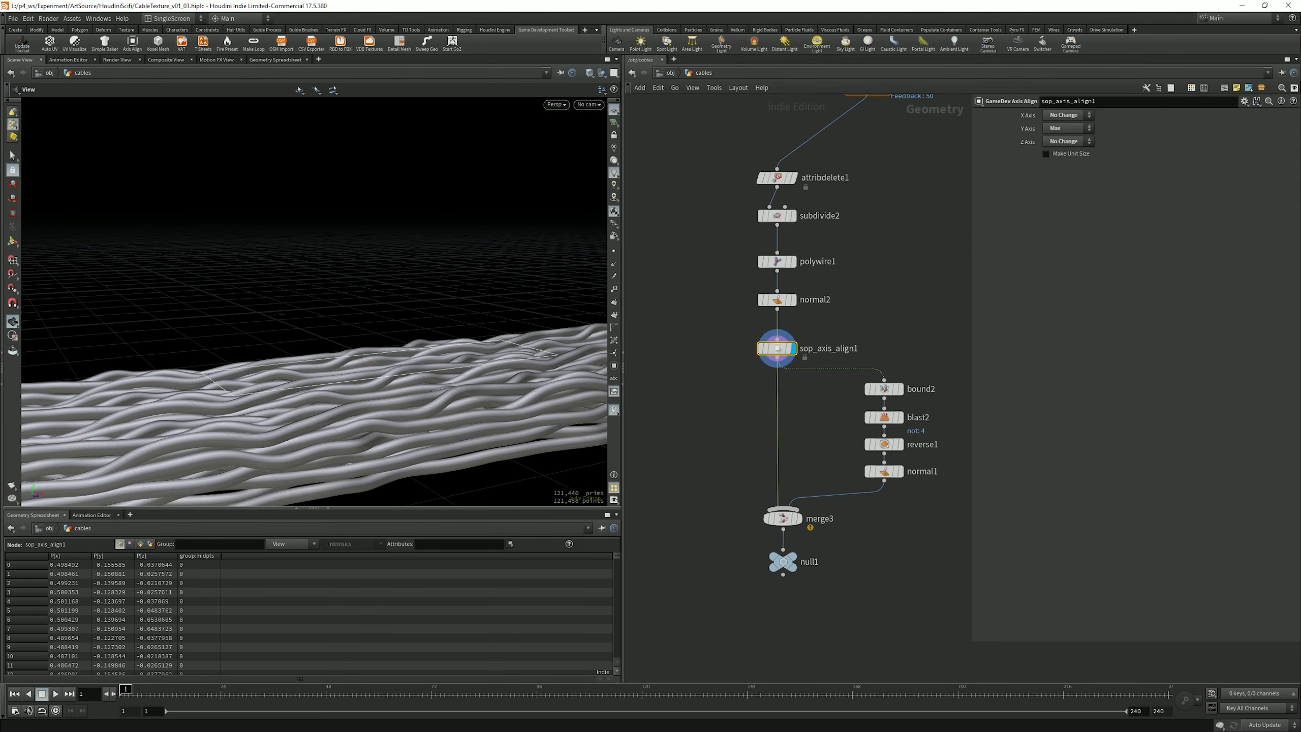
scroll(804, 416, "up", 2)
left_click_drag(308, 287, 259, 425)
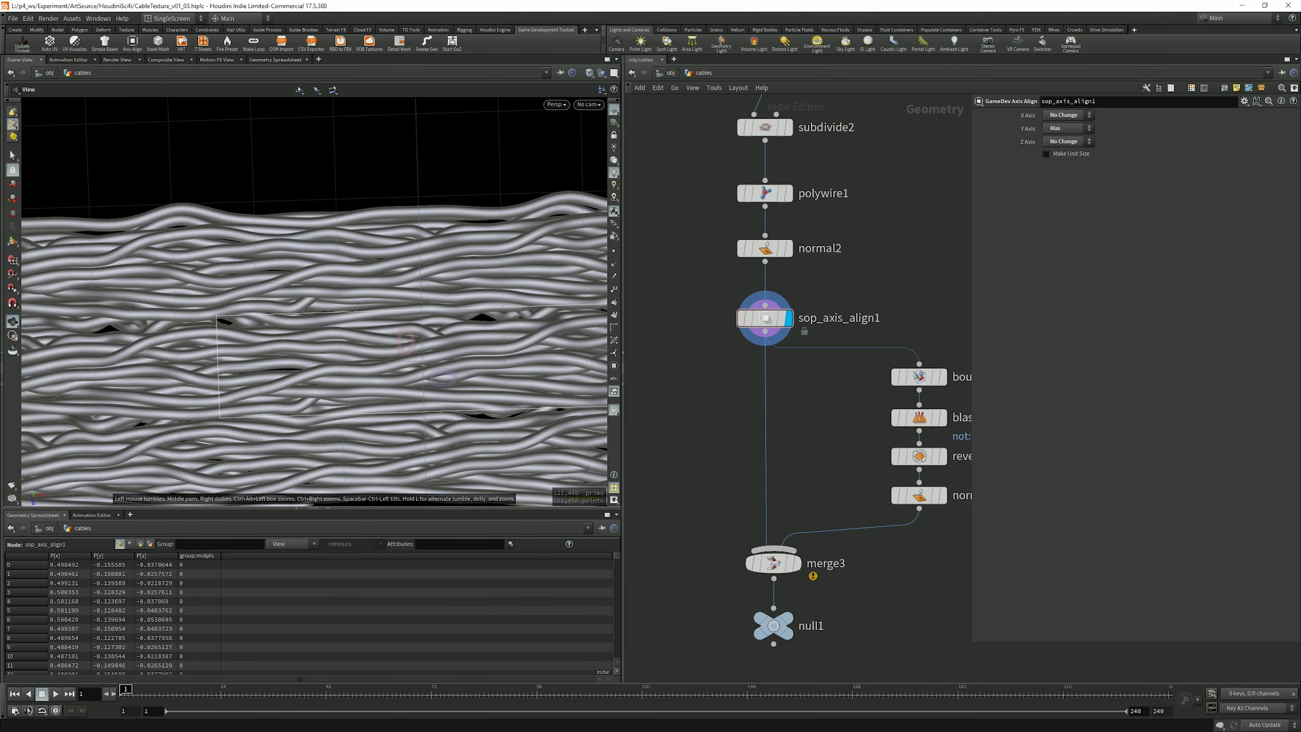
Step: Switch to XnView and view the baked occlusion texture CableDemo_Oc.png enlarged in a maximized window
left_click_drag(1298, 236, 372, 213)
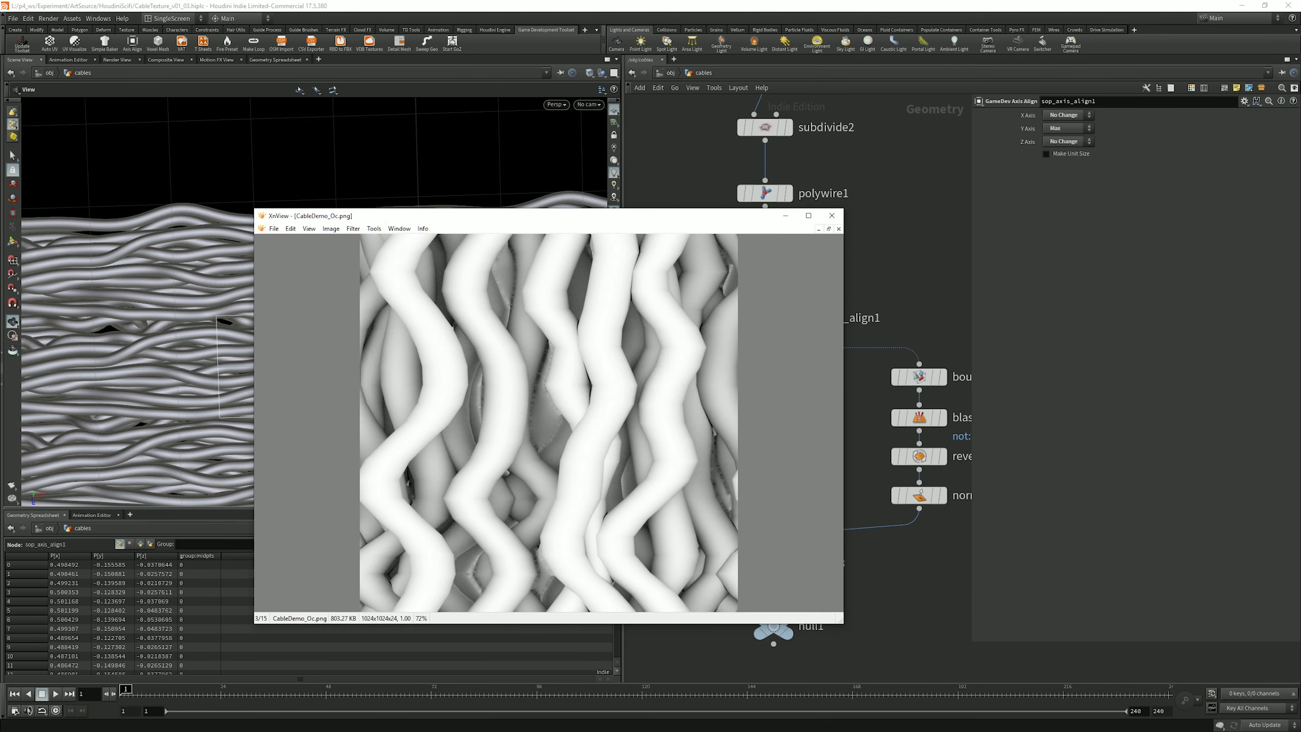
double_click(372, 213)
scroll(646, 401, "up", 1)
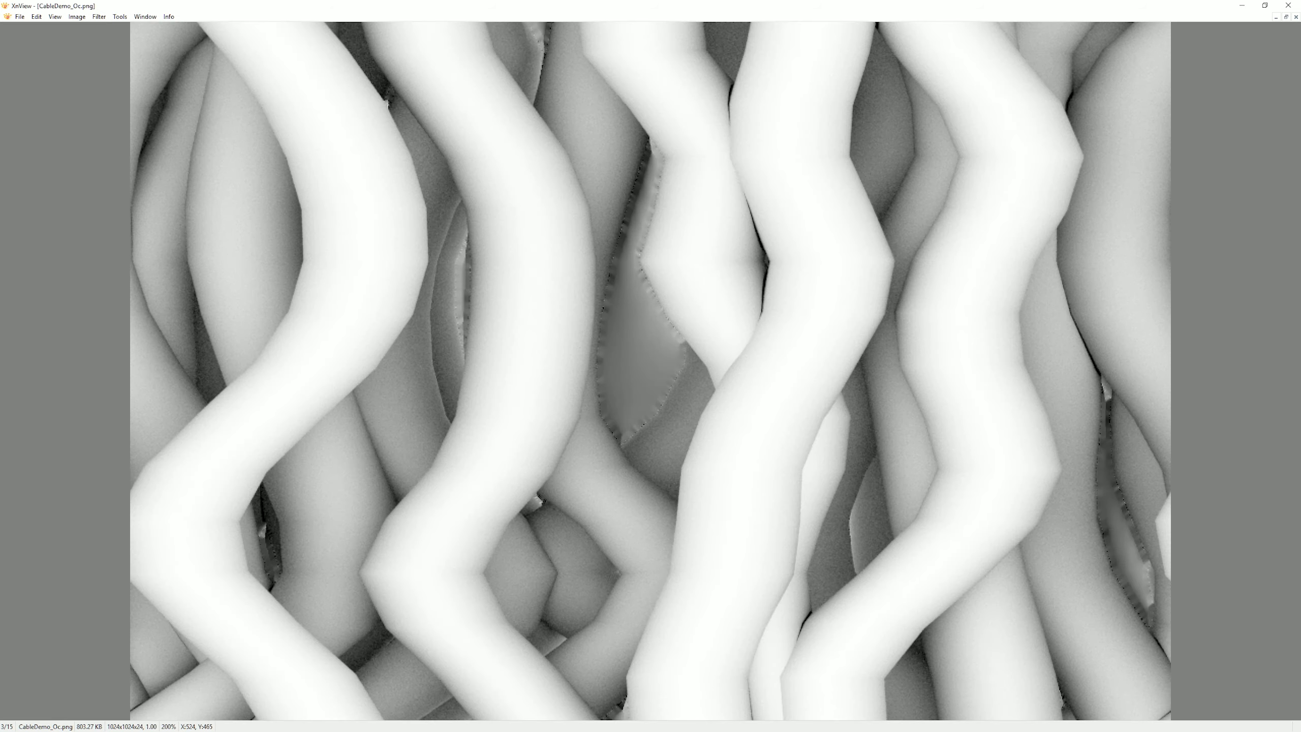
Step: View CableDemo_Oc.png at 100% size, comparing it with the cable geometry in Houdini, and return to Houdini
scroll(628, 428, "down", 1)
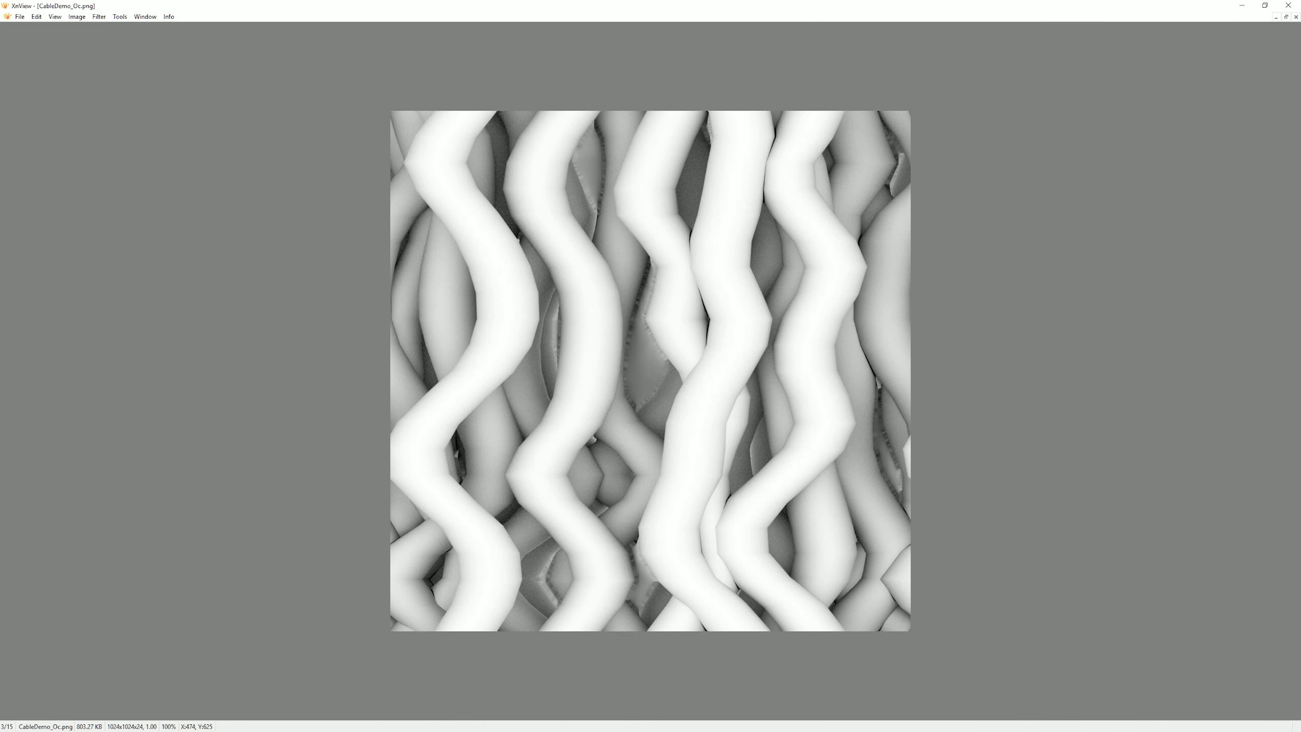
left_click_drag(657, 5, 1298, 237)
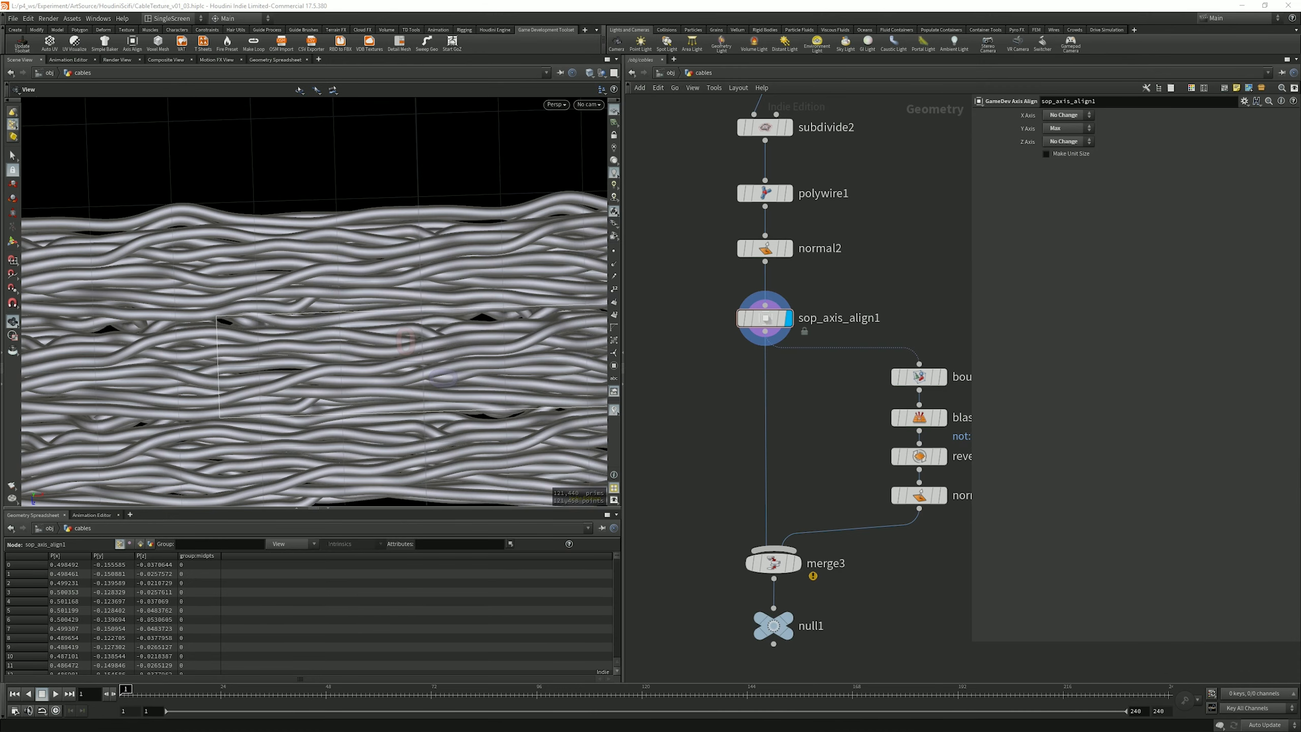
left_click_drag(1298, 237, 510, 236)
double_click(510, 235)
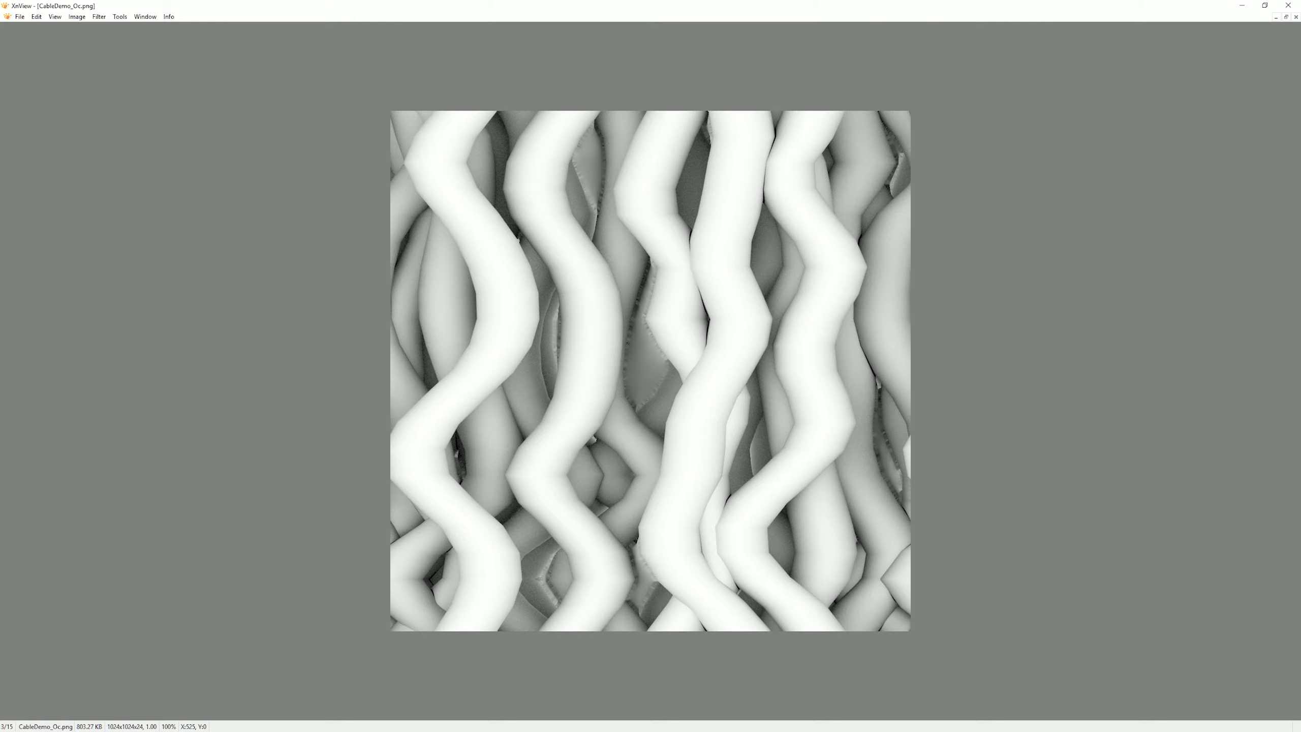
key("alt+Tab")
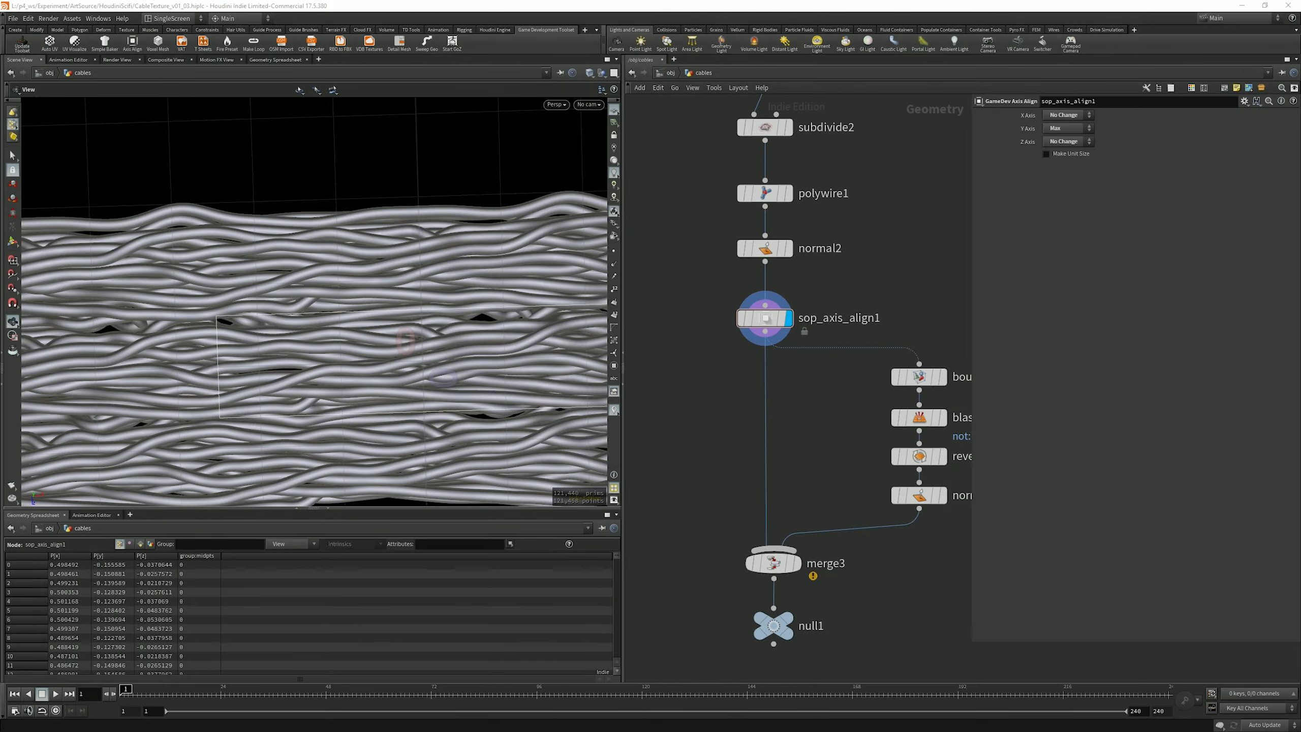
Step: Review bound2's settings, and display bound2, blast2, reverse1 and normal1 in turn to examine how the backing plane is made
middle_click_drag(845, 287, 765, 355)
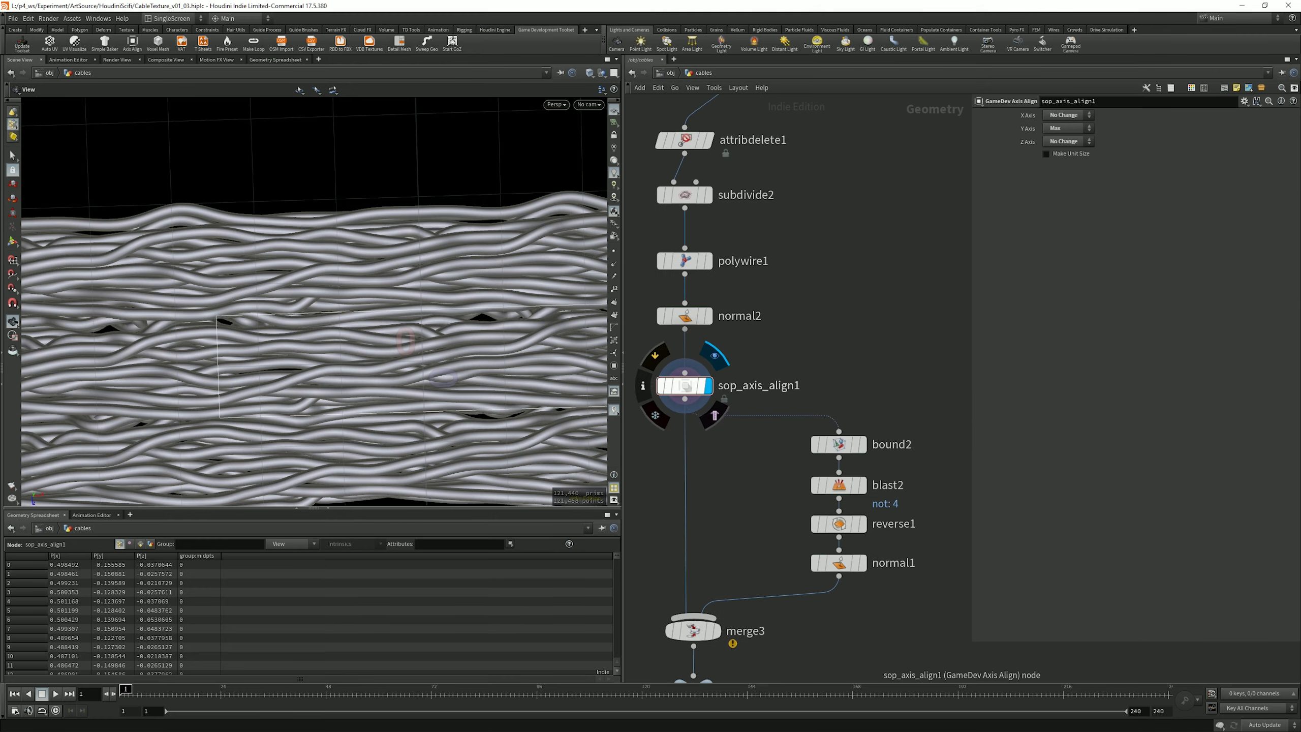
left_click(838, 444)
left_click(862, 444)
left_click_drag(314, 328, 338, 307)
right_click_drag(337, 308, 286, 287)
left_click_drag(286, 287, 307, 256)
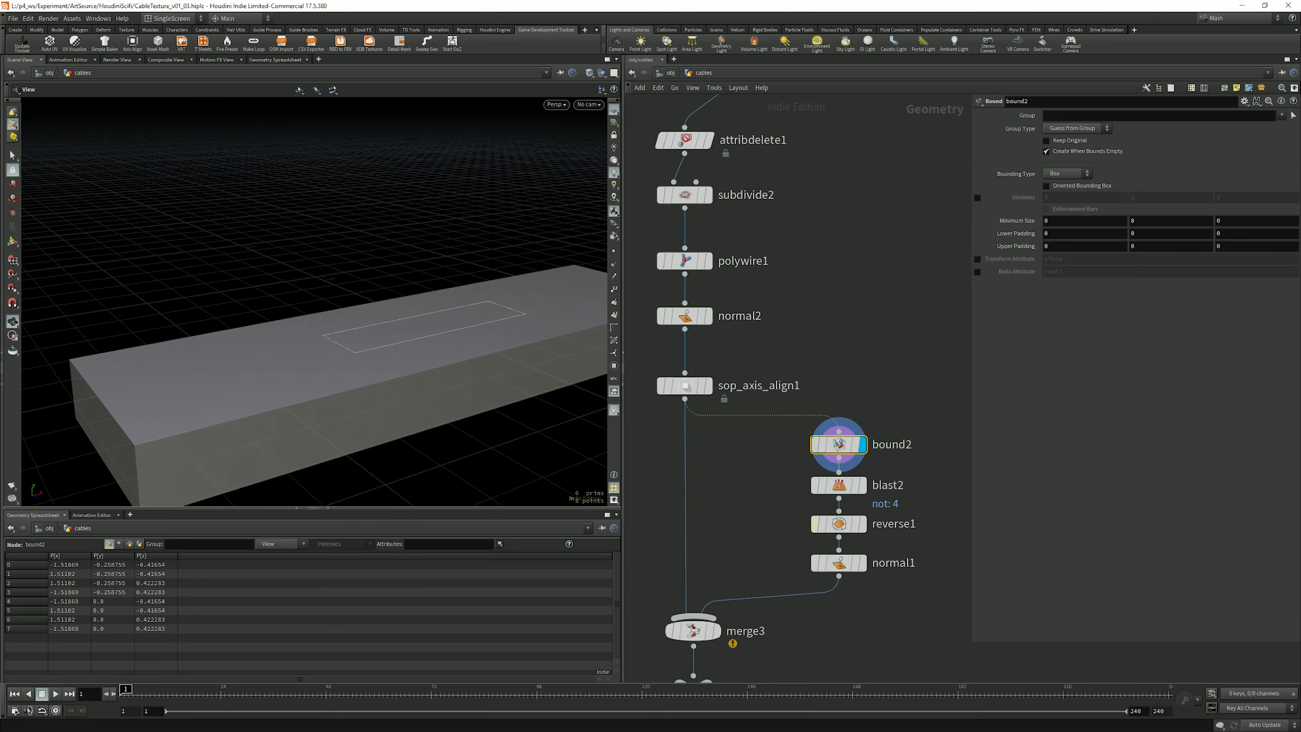
left_click(862, 485)
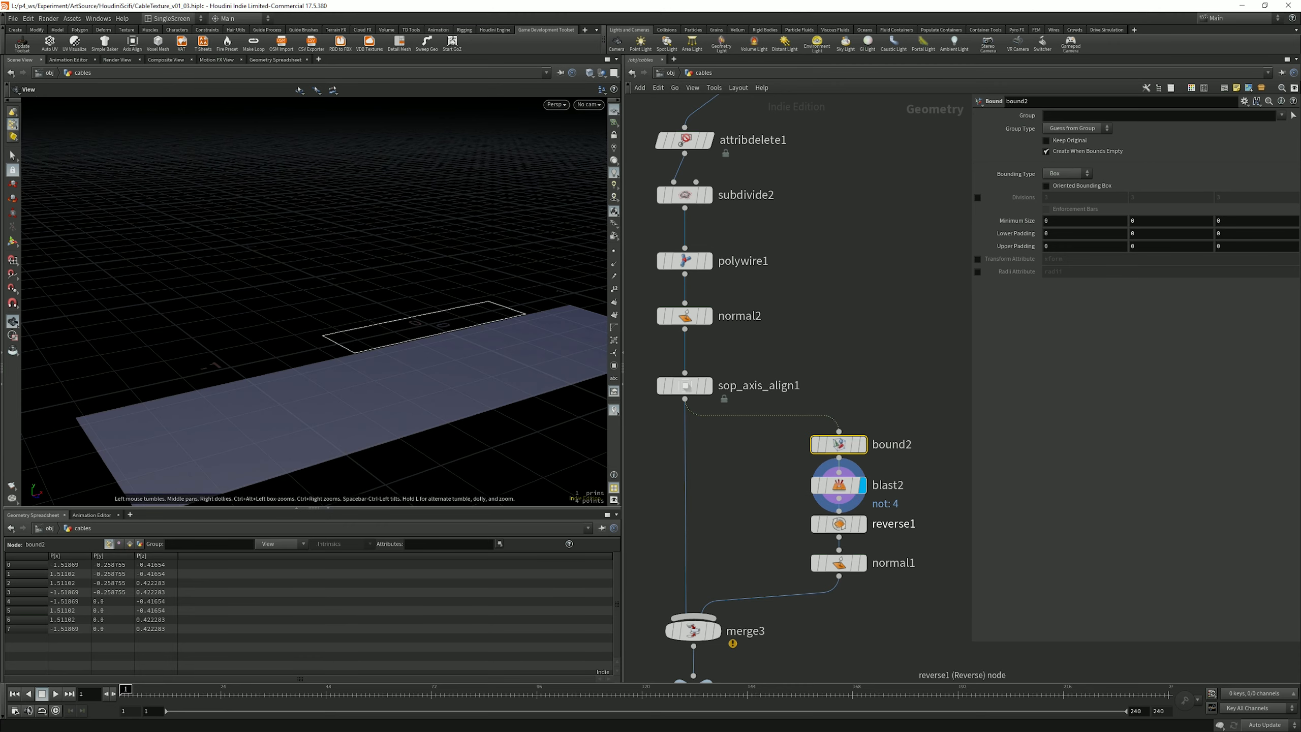
left_click(862, 524)
left_click(862, 562)
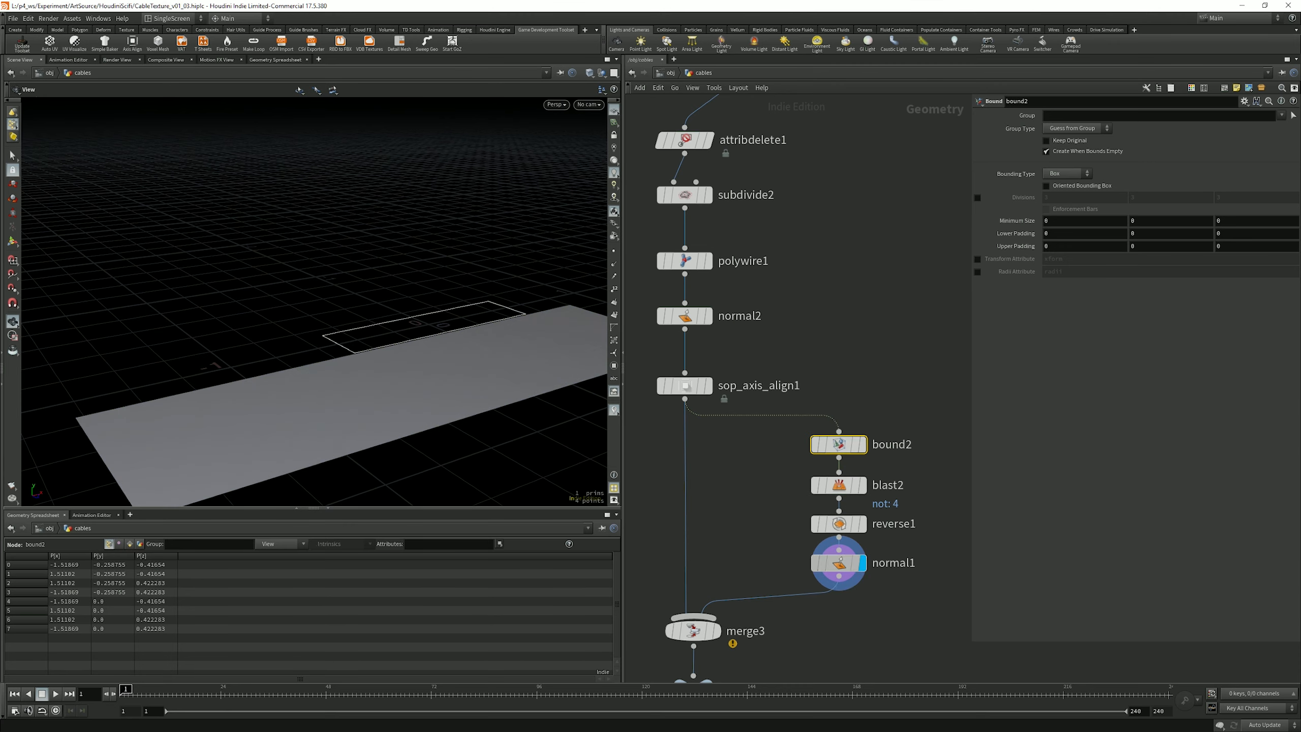
Step: Select normal1, and display merge3 to examine the cables combined with the backing plane from several angles
left_click(838, 562)
middle_click_drag(769, 553, 871, 424)
left_click(819, 502)
left_click(795, 502)
left_click_drag(307, 307, 410, 354)
middle_click_drag(410, 318, 185, 302)
left_click_drag(307, 307, 318, 221)
middle_click_drag(420, 318, 195, 286)
left_click_drag(215, 287, 276, 358)
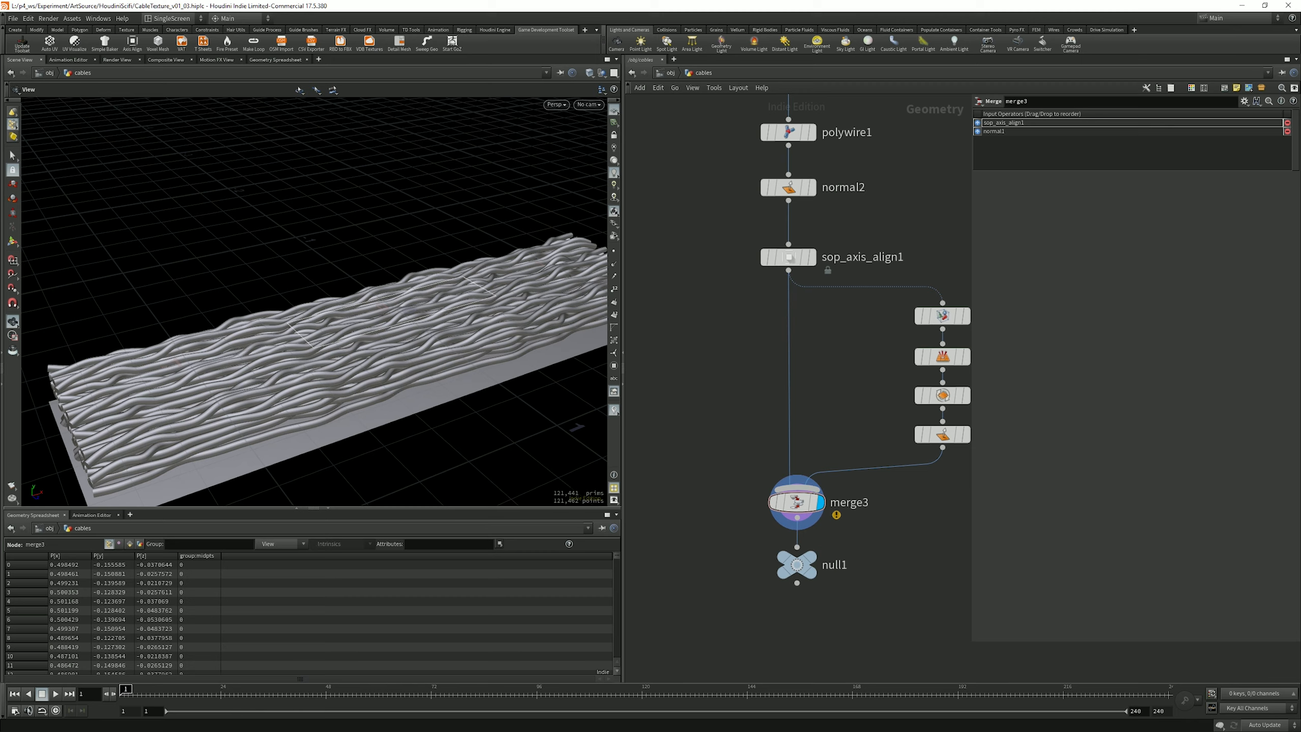
left_click(823, 540)
left_click_drag(312, 287, 315, 359)
Step: Browse the baked textures around CableTest_Oc.png in XnView, and return to Houdini's output network with the CableTest bake node
key("3")
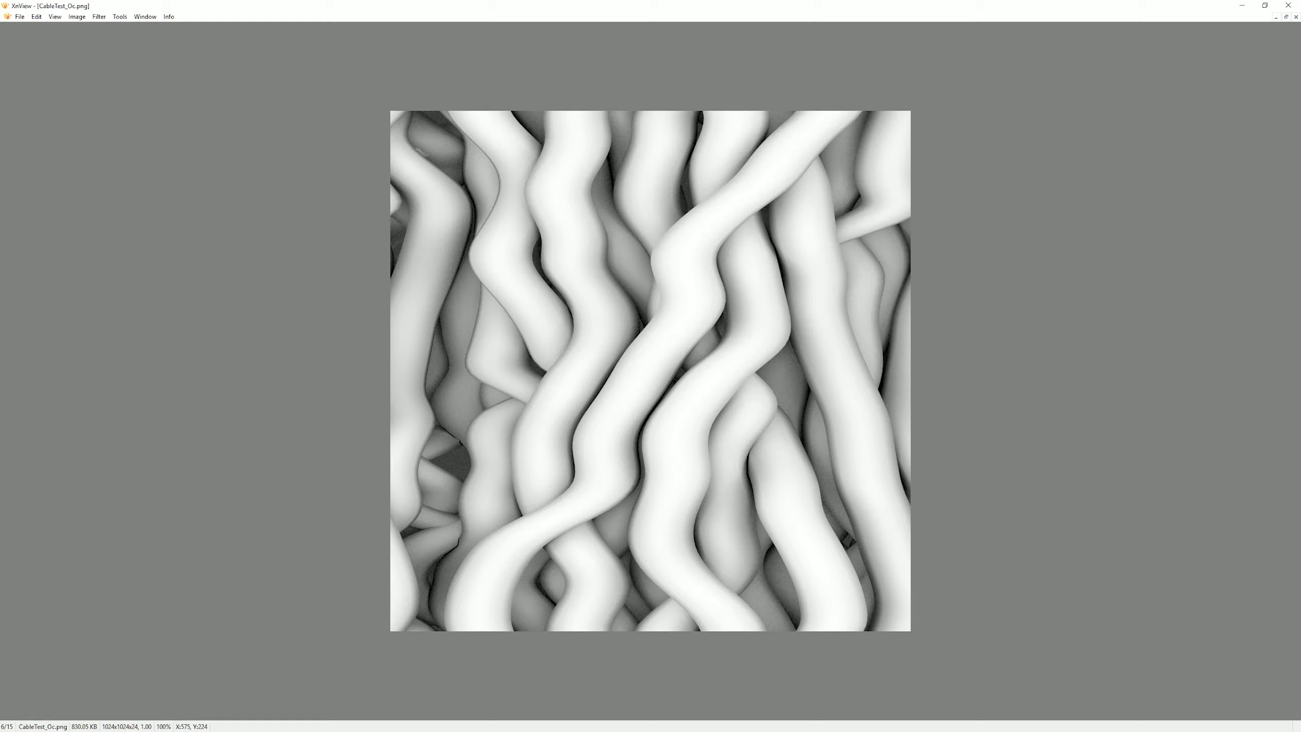
key("Page_Up")
key("Page_Up")
key("Page_Down")
key("Page_Down")
left_click_drag(681, 6, 1300, 176)
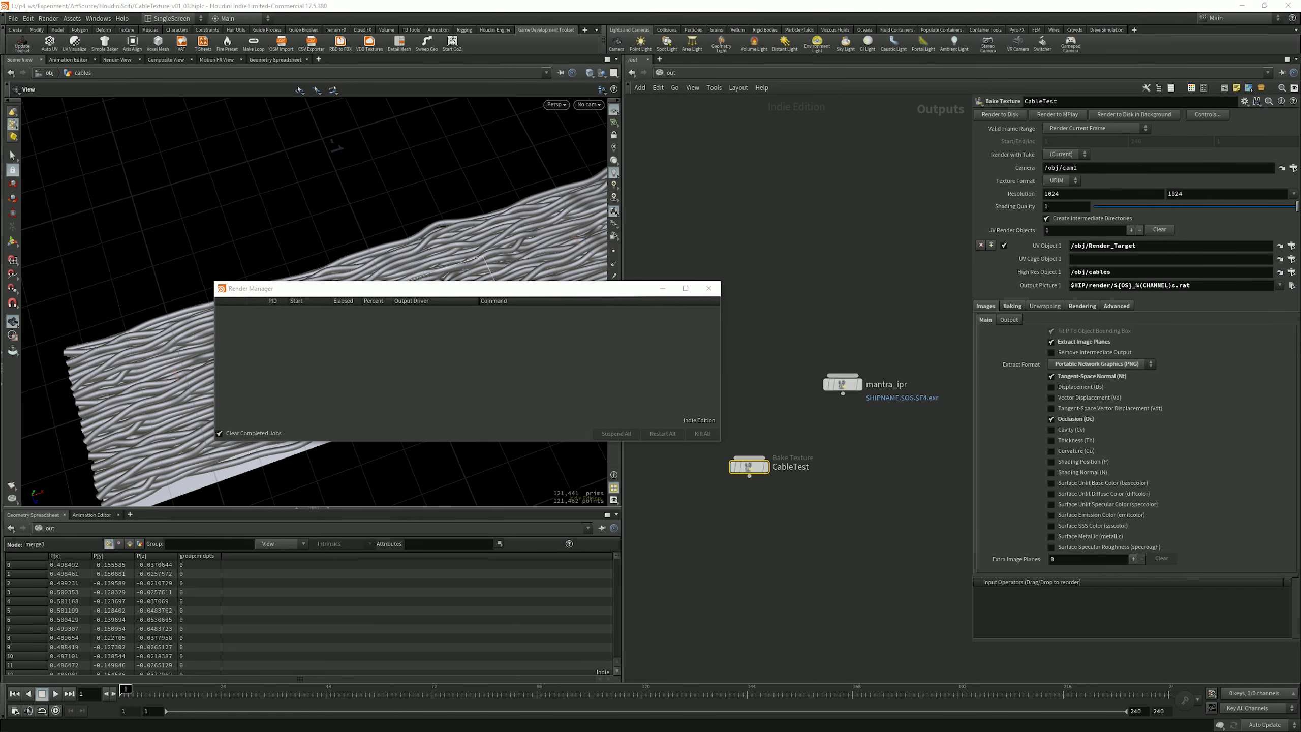
left_click_drag(537, 290, 340, 328)
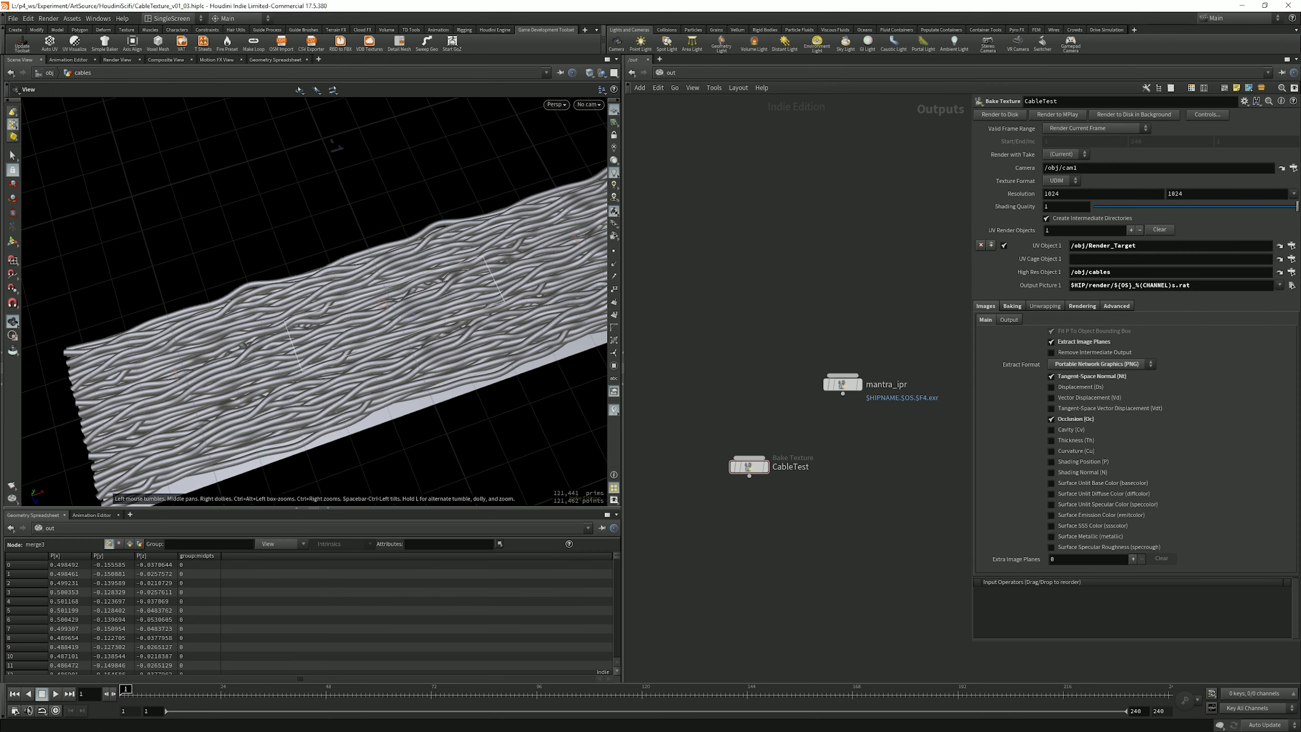
Step: Return to the object level and open the ShaderViewer geometry network
key("1")
left_click_drag(719, 359, 742, 388)
scroll(758, 399, "up", 3)
left_click(758, 351)
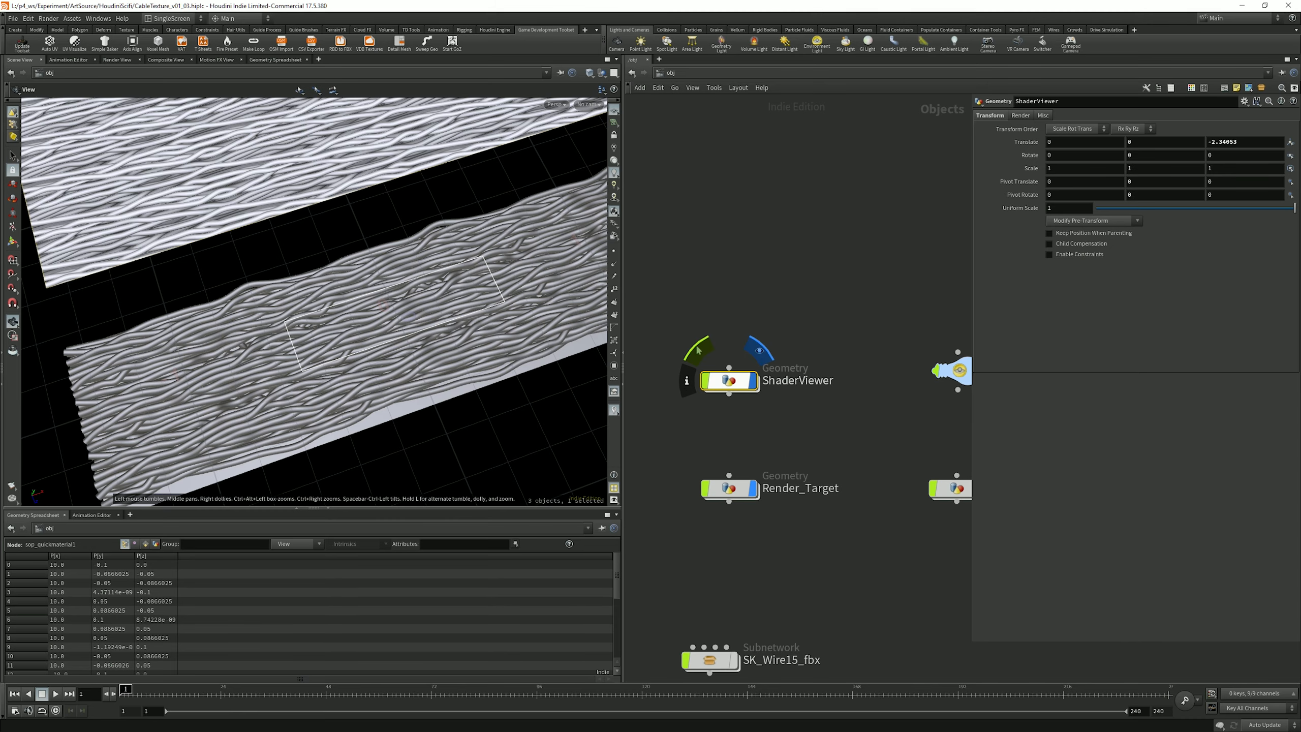
double_click(728, 380)
Step: Display tube1 in the ShaderViewer network and examine the plain tube from several angles
middle_click_drag(942, 408, 861, 503)
left_click(802, 348)
left_click_drag(359, 328, 307, 277)
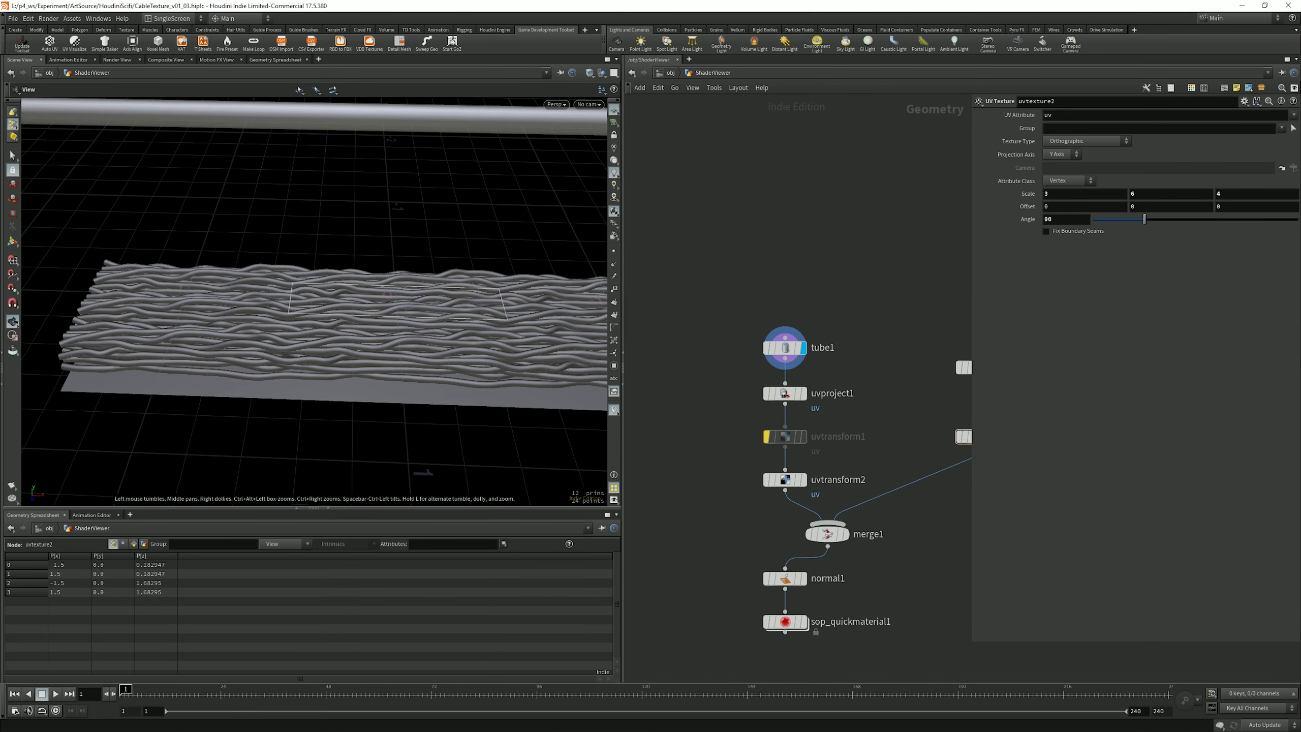
right_click_drag(307, 343, 215, 343)
left_click_drag(307, 308, 348, 349)
mouse_move(318, 266)
right_mouse_down()
mouse_move(410, 266)
mouse_move(308, 288)
right_mouse_up()
left_click_drag(266, 328, 231, 266)
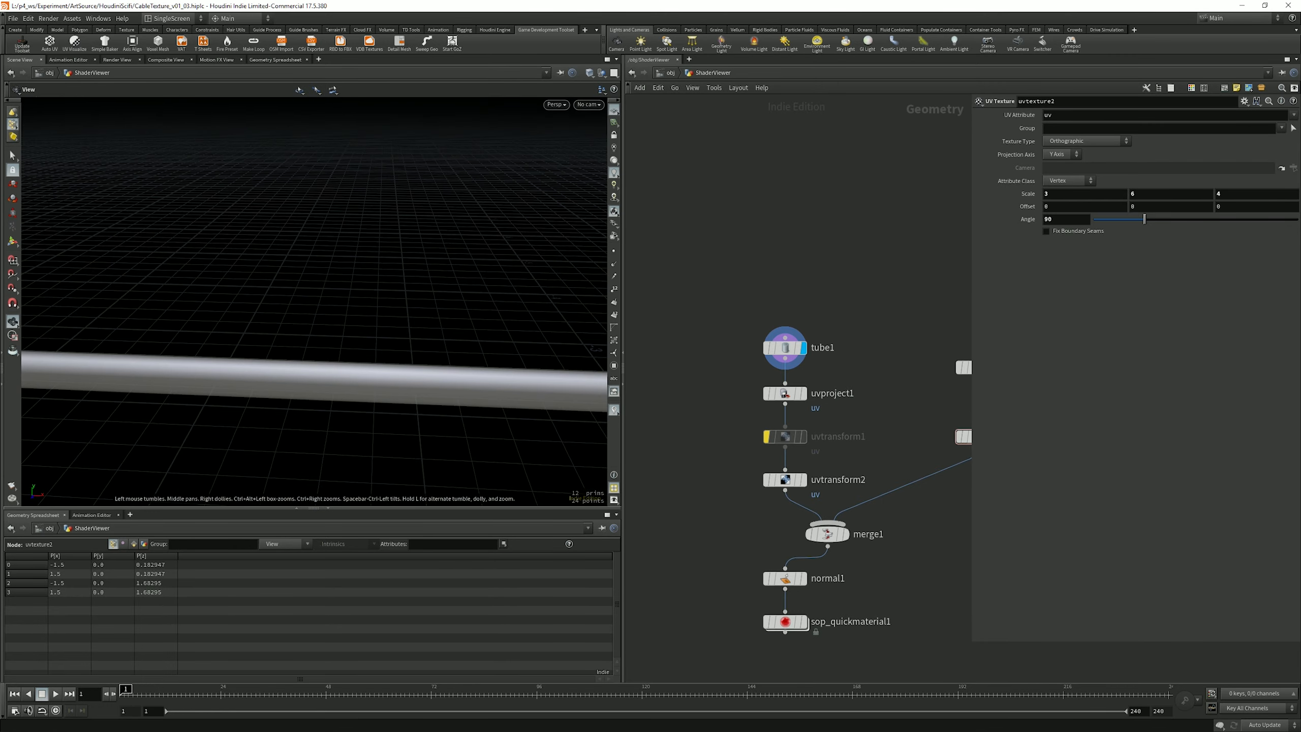
middle_click_drag(307, 369, 308, 315)
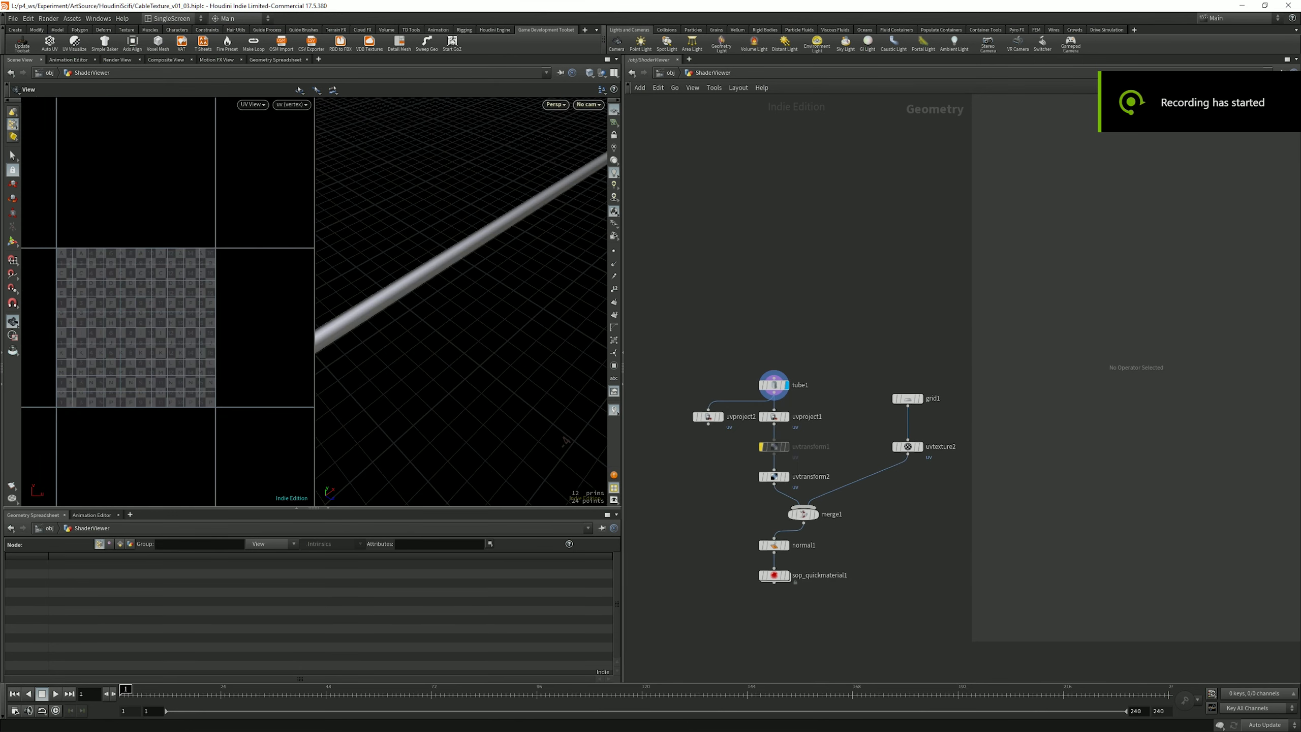
Step: Review uvproject1's cylindrical projection settings, and display uvproject1 and uvtransform2 to examine the tube's UV layout
scroll(684, 448, "up", 3)
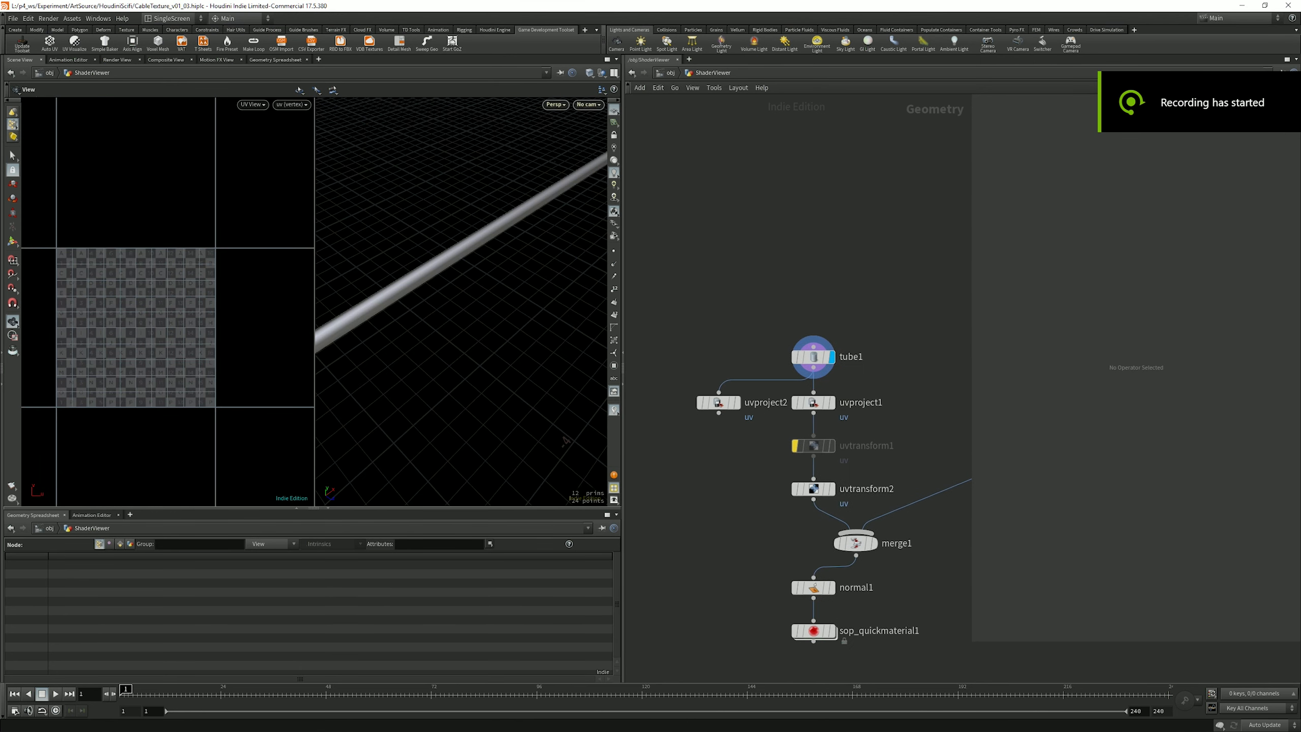
left_click(812, 402)
left_click(832, 403)
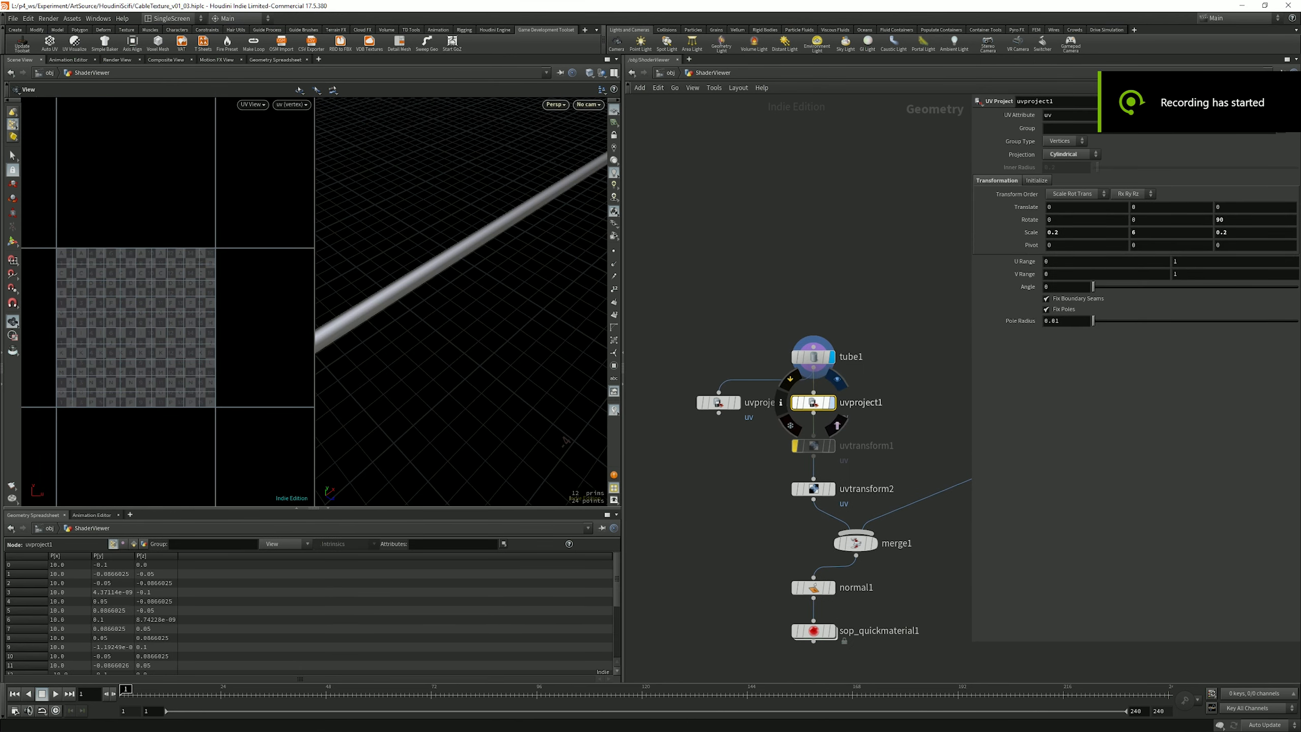
left_click(832, 489)
middle_click_drag(915, 603, 855, 621)
scroll(854, 621, "down", 2)
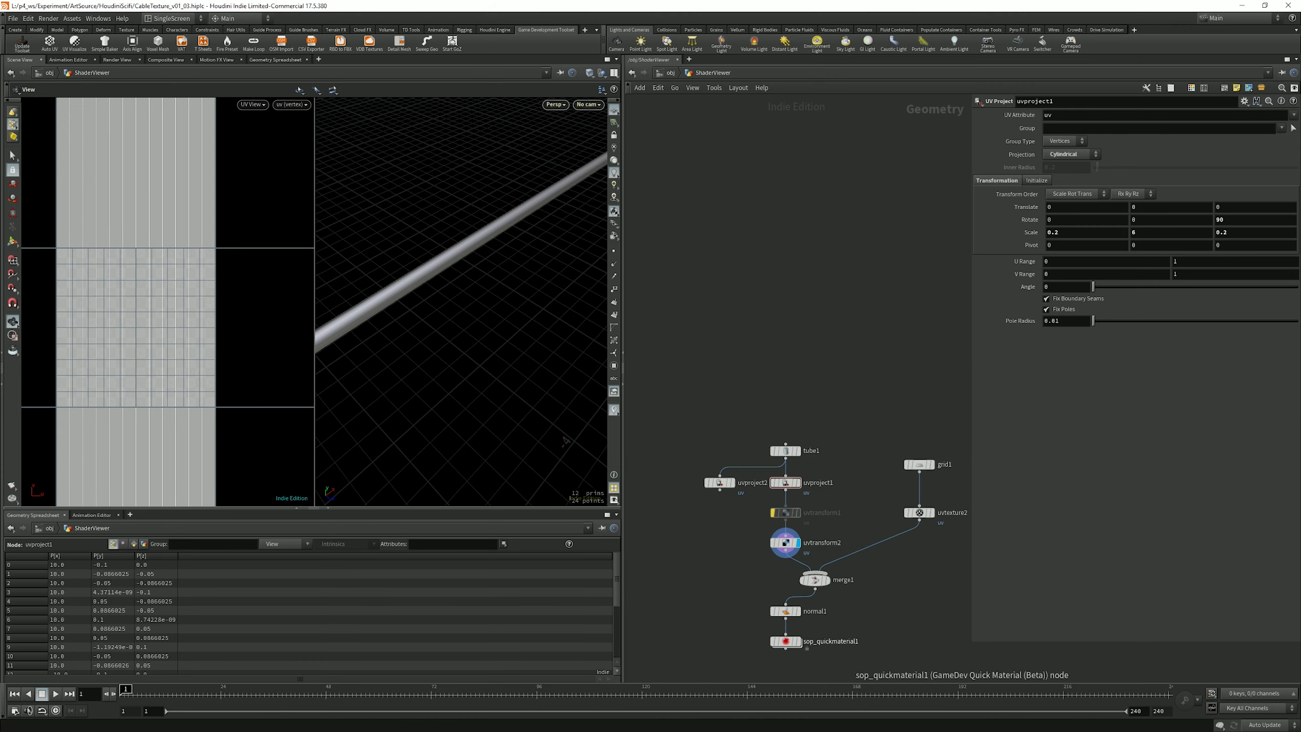
Step: Connect uvtransform2 directly to normal1, bypassing merge1, and display sop_quickmaterial1 on the tube
scroll(842, 628, "up", 1)
scroll(845, 628, "up", 2)
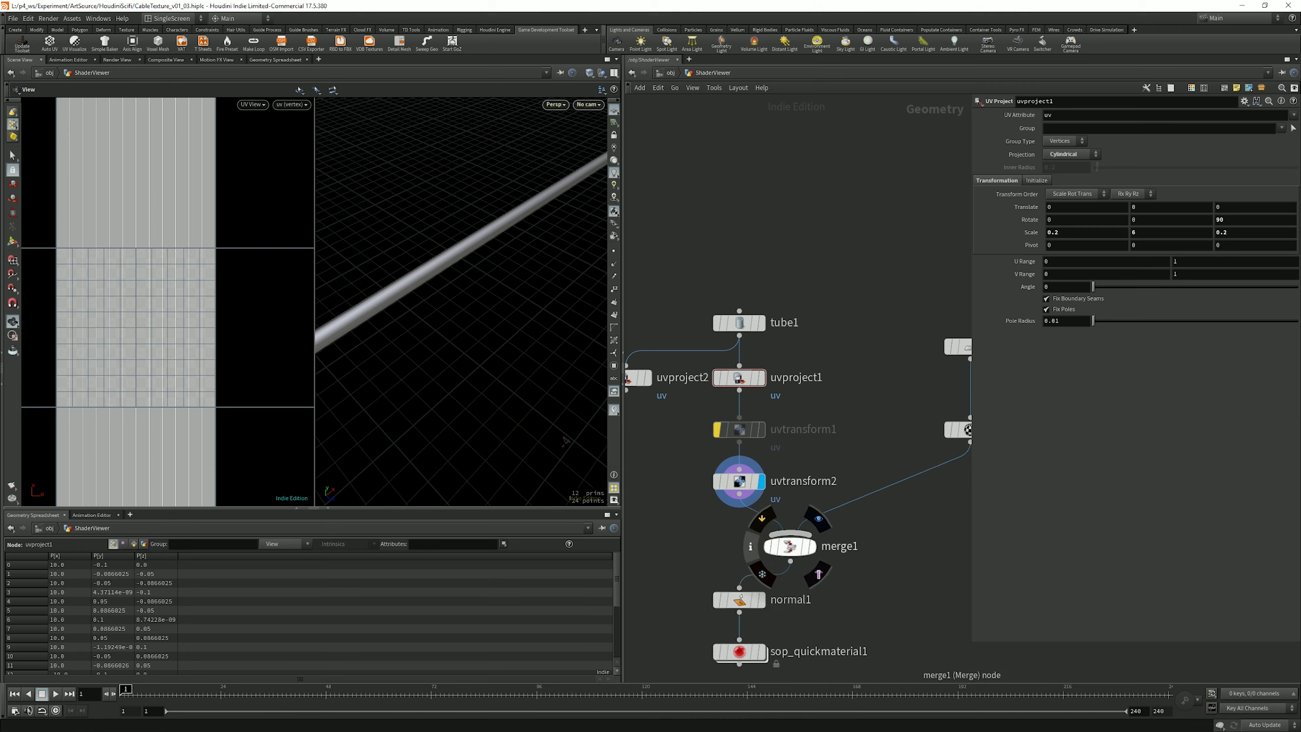
left_click_drag(739, 493, 738, 587)
middle_click_drag(739, 587, 824, 541)
left_click(852, 526)
left_click(823, 605)
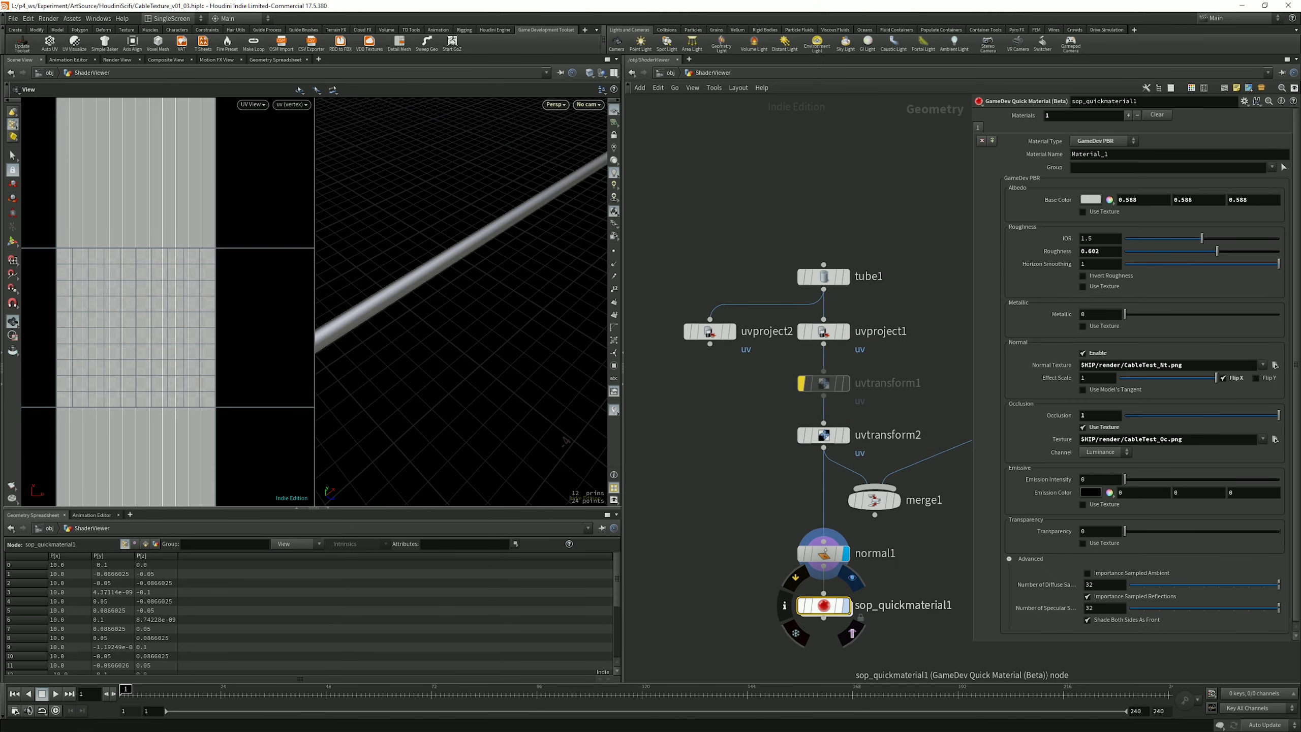
middle_click_drag(824, 554, 780, 490)
left_click(802, 542)
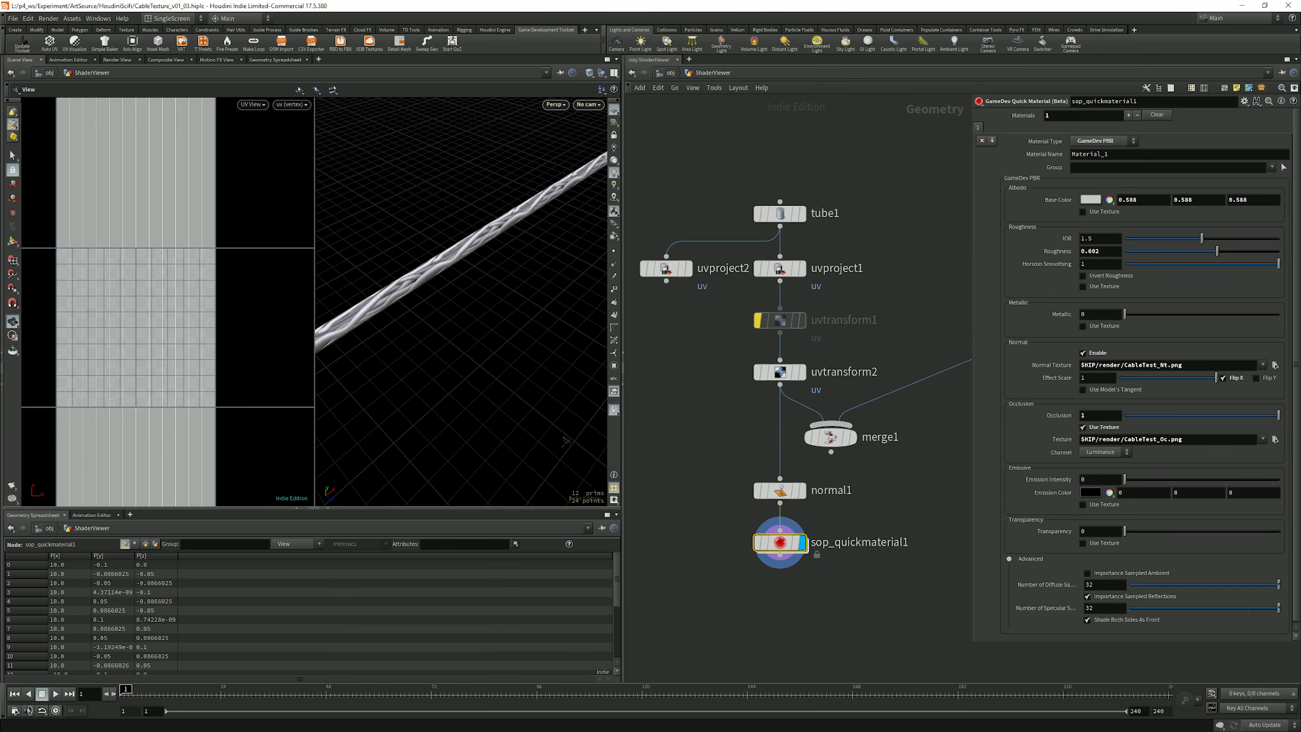
Step: Check sop_quickmaterial1's normal texture path, and examine the textured tube in a single perspective view
triple_click(1130, 364)
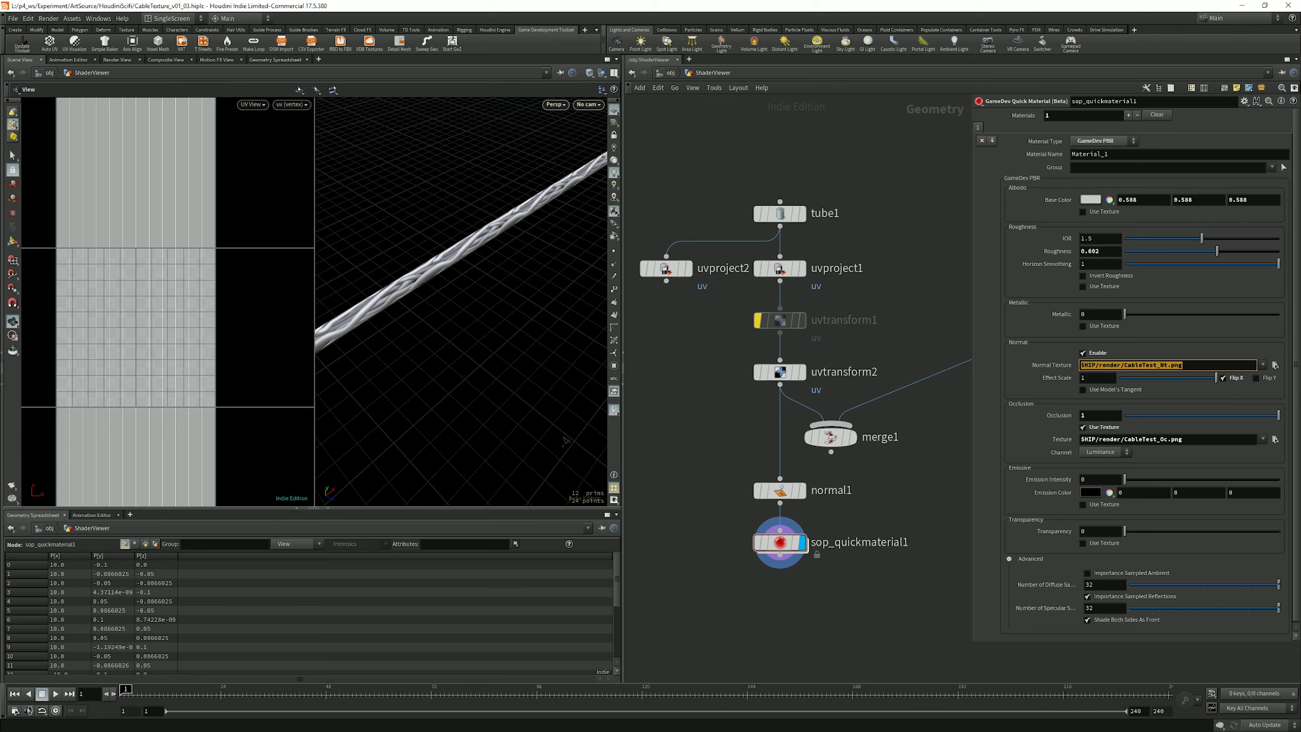
left_click_drag(566, 441, 604, 322)
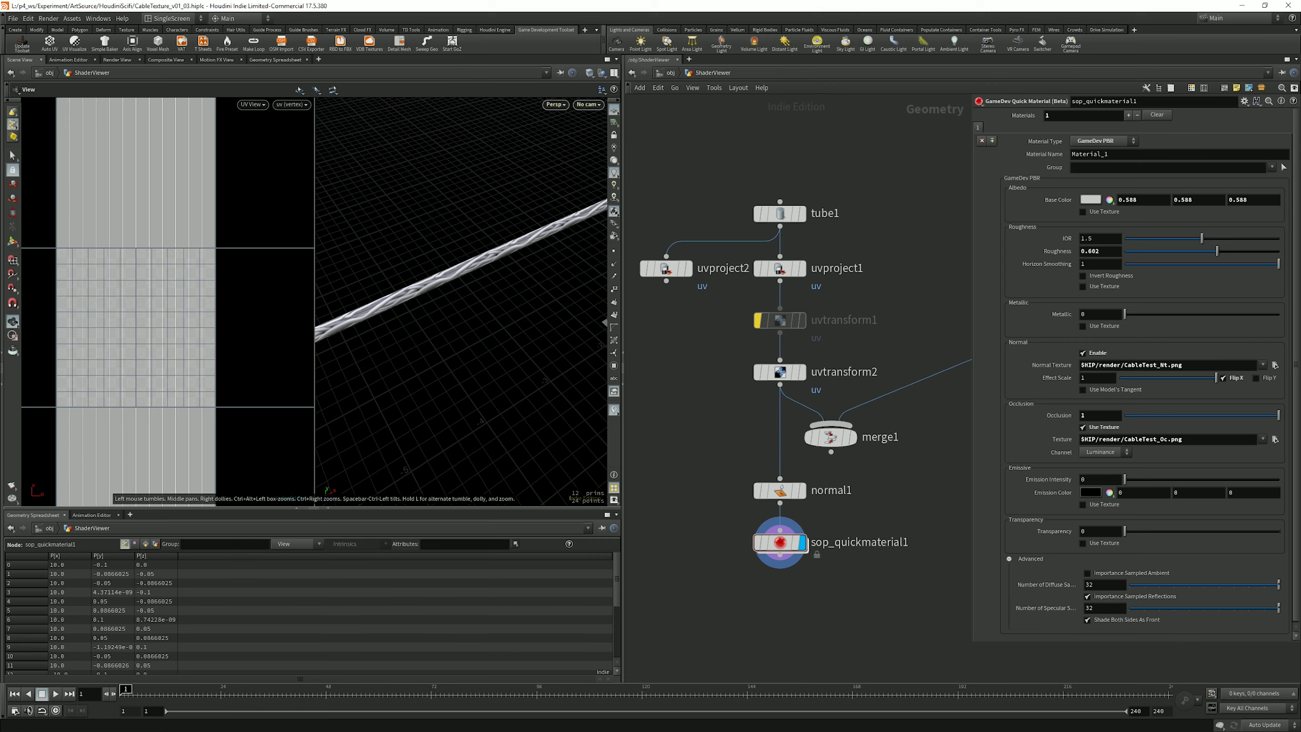
left_click_drag(461, 287, 430, 318)
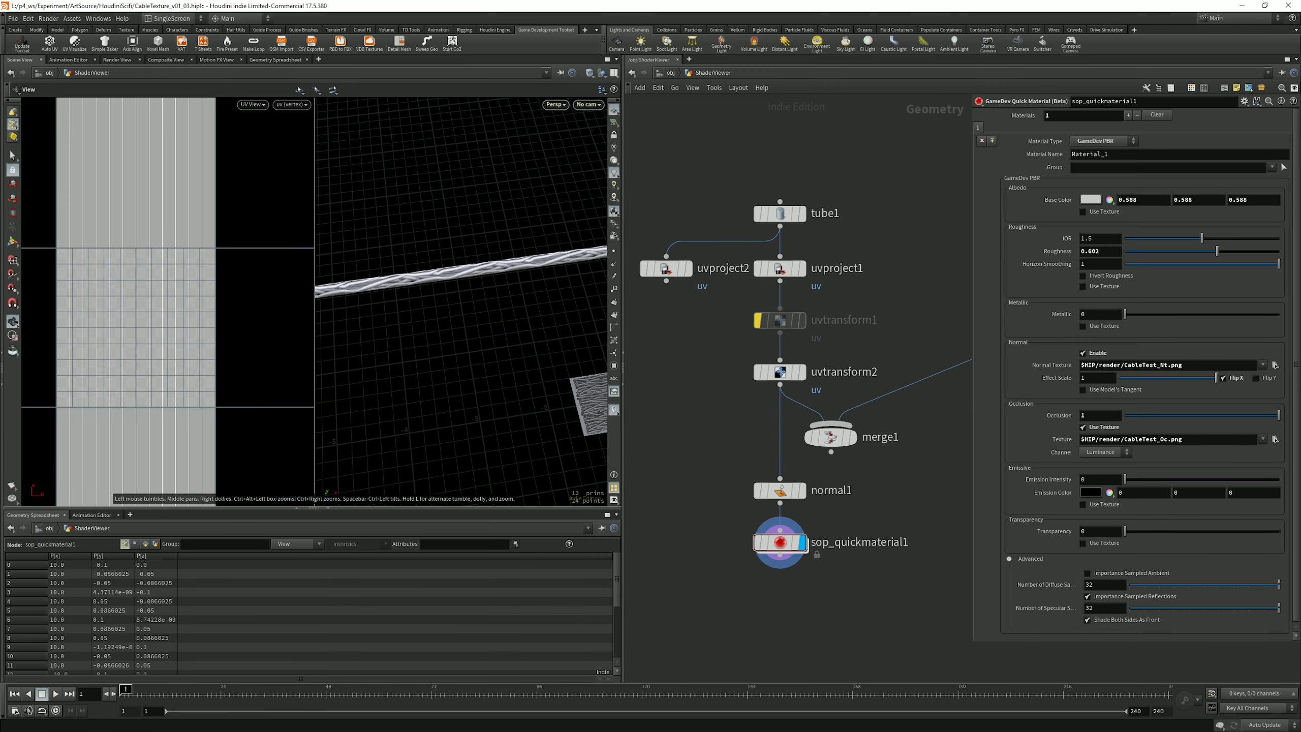
key("space+b")
left_click_drag(308, 307, 369, 317)
Step: Show uvtransform2's scale settings and examine how the cable texture tiles along the tube
left_click(779, 371)
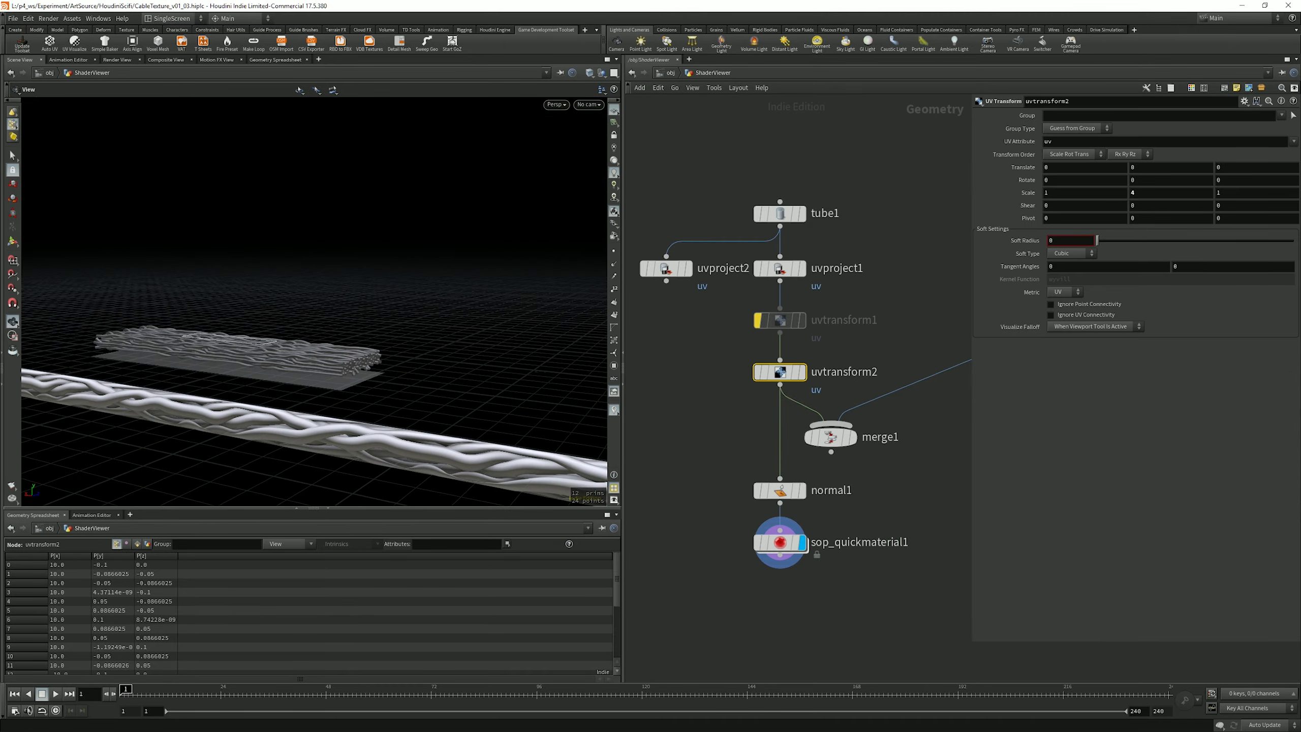
left_click_drag(307, 317, 420, 348)
left_click_drag(327, 287, 338, 359)
right_click_drag(317, 308, 389, 328)
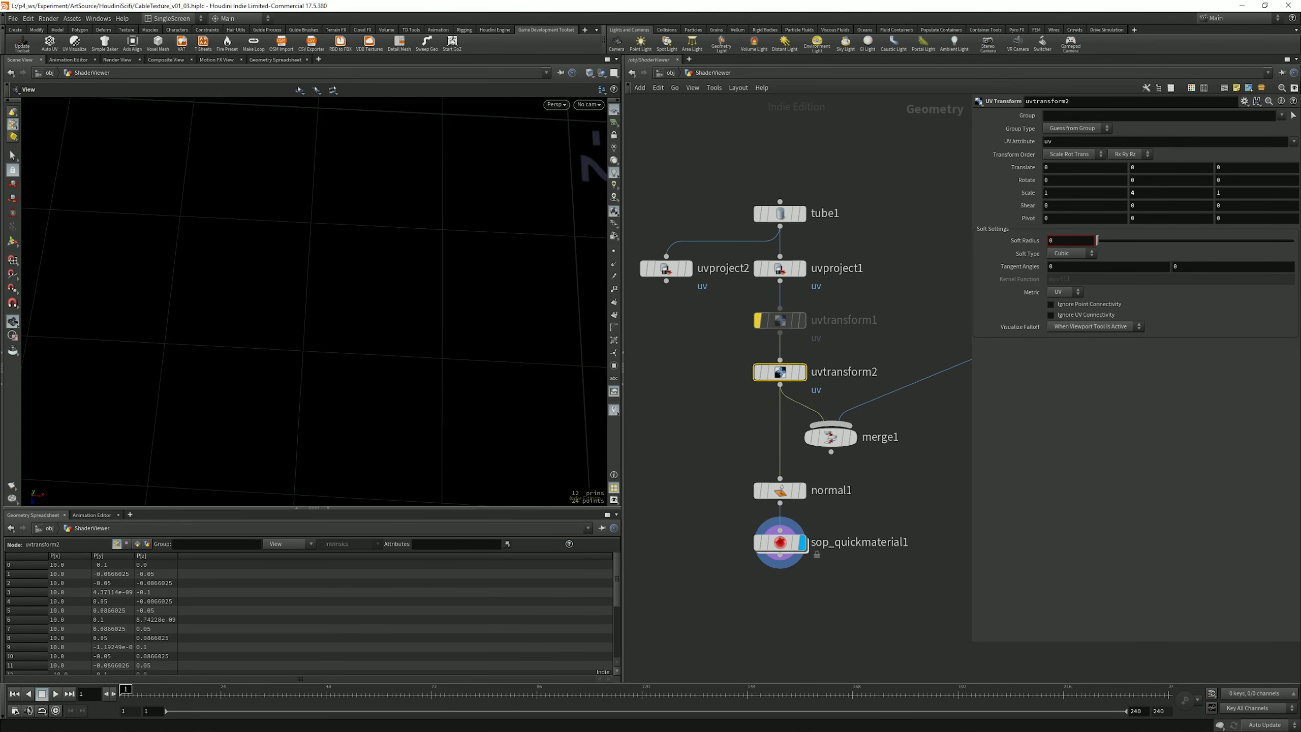
middle_click_drag(318, 420, 312, 215)
left_click_drag(312, 287, 322, 226)
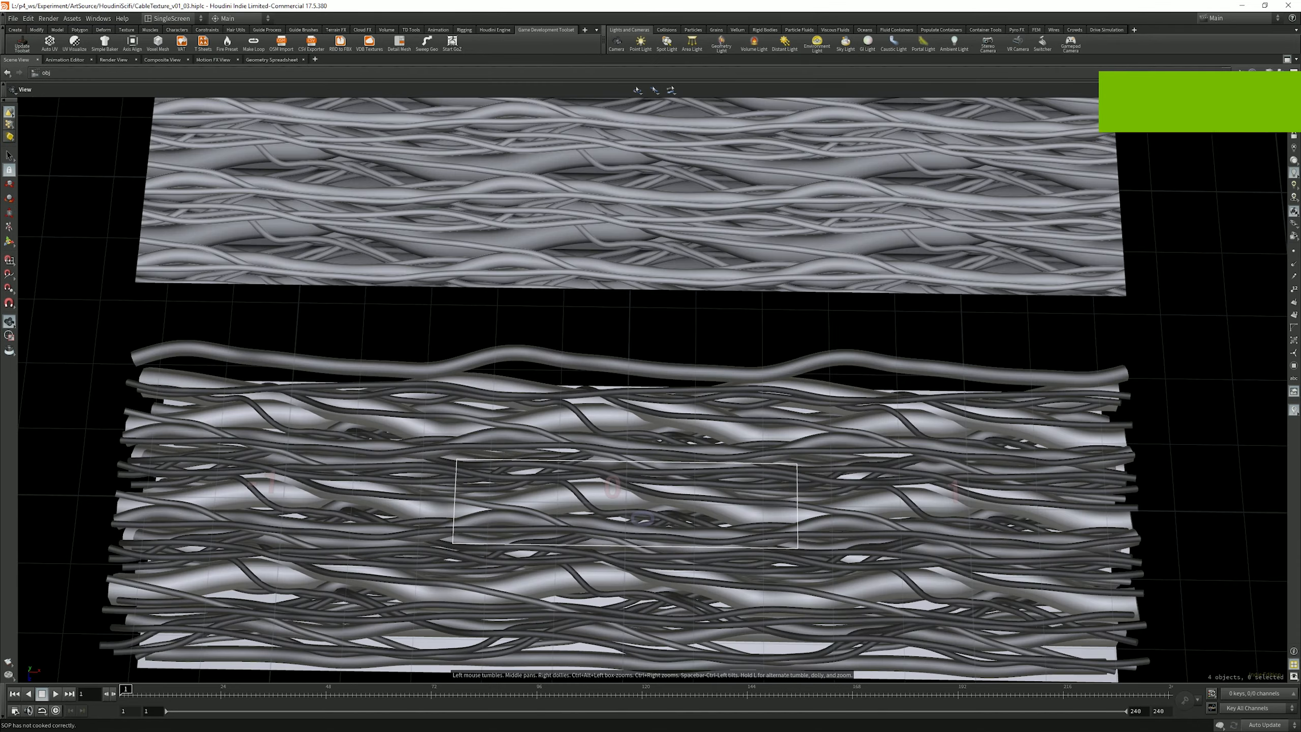
Step: Frame the tiled texture plane beside the new cable geometry, and refresh the scene's textures with Update Textures
left_click_drag(883, 284, 894, 302)
right_click_drag(893, 302, 811, 302)
middle_click_drag(811, 303, 785, 379)
left_click_drag(786, 379, 804, 370)
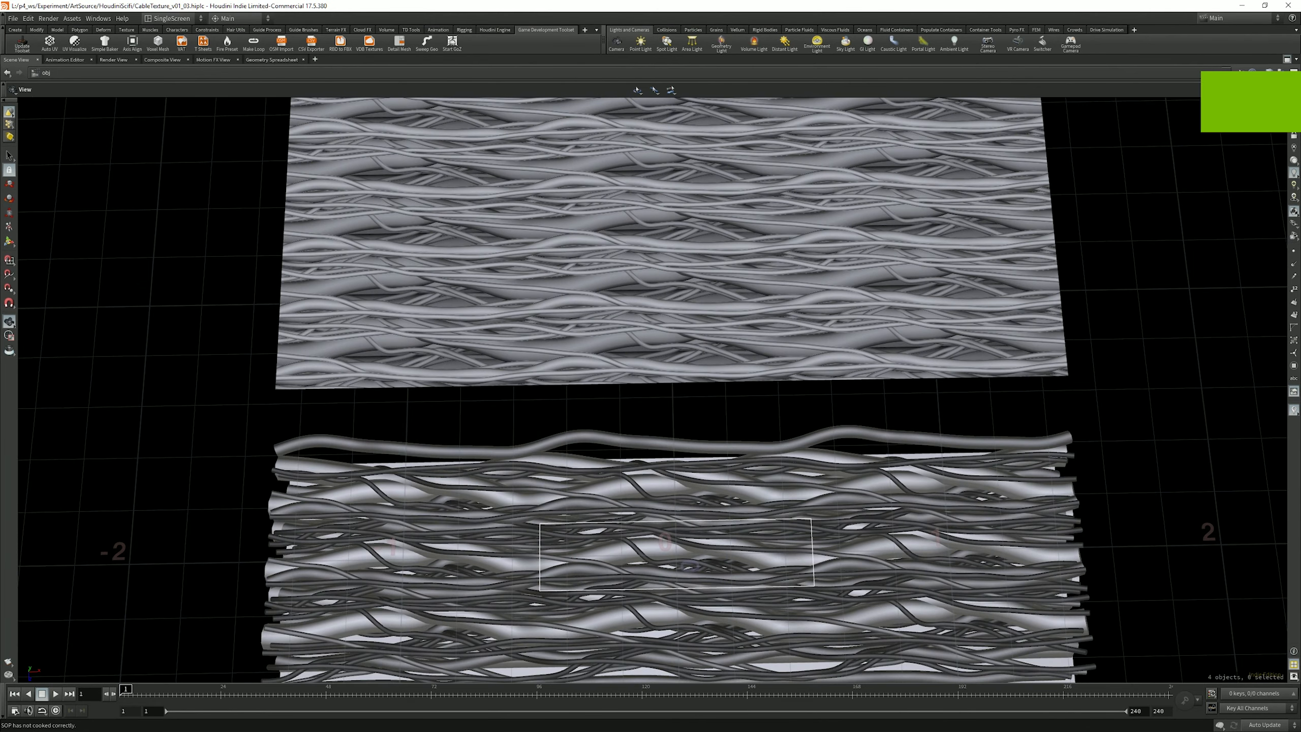
left_click(49, 17)
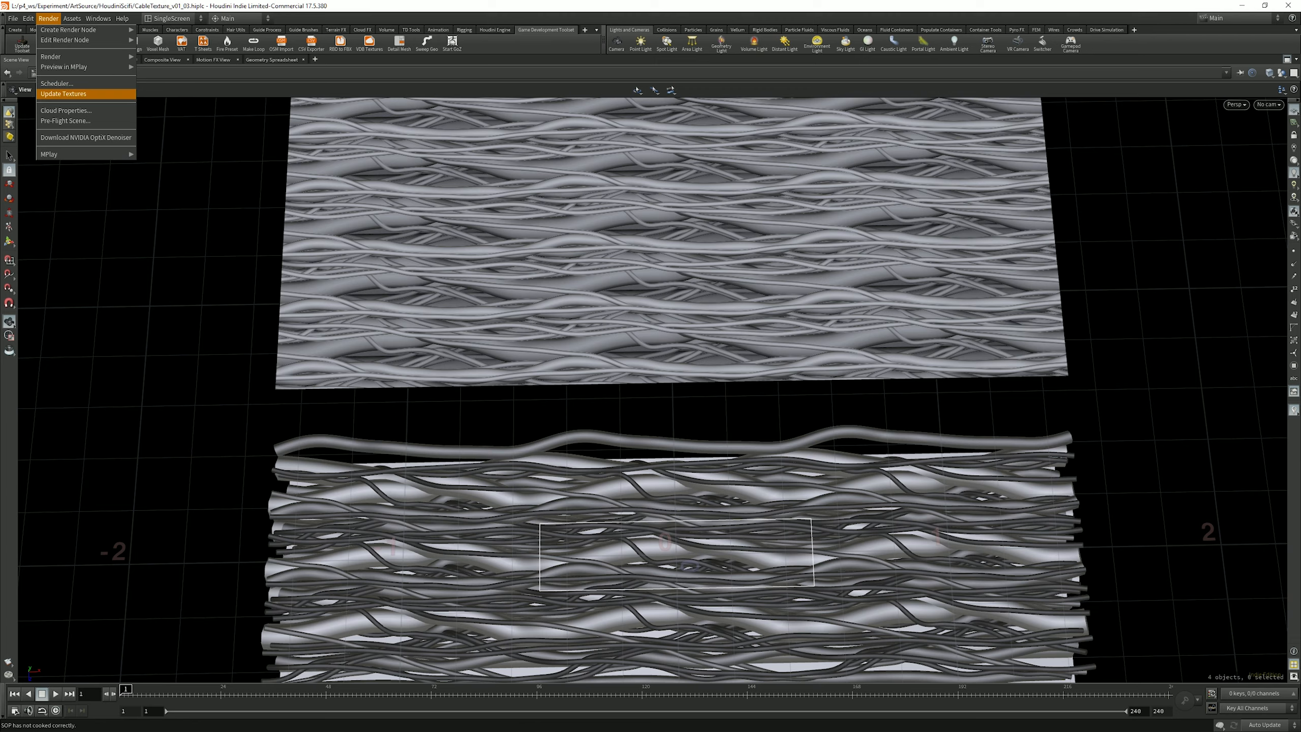
left_click(63, 94)
Step: Examine the updated cable texture on the tube and the plane, from above, at an angle and close up
middle_click_drag(601, 327, 589, 566)
scroll(544, 461, "down", 3)
left_click_drag(590, 566, 585, 571)
right_click_drag(563, 536, 625, 535)
middle_click_drag(625, 535, 601, 585)
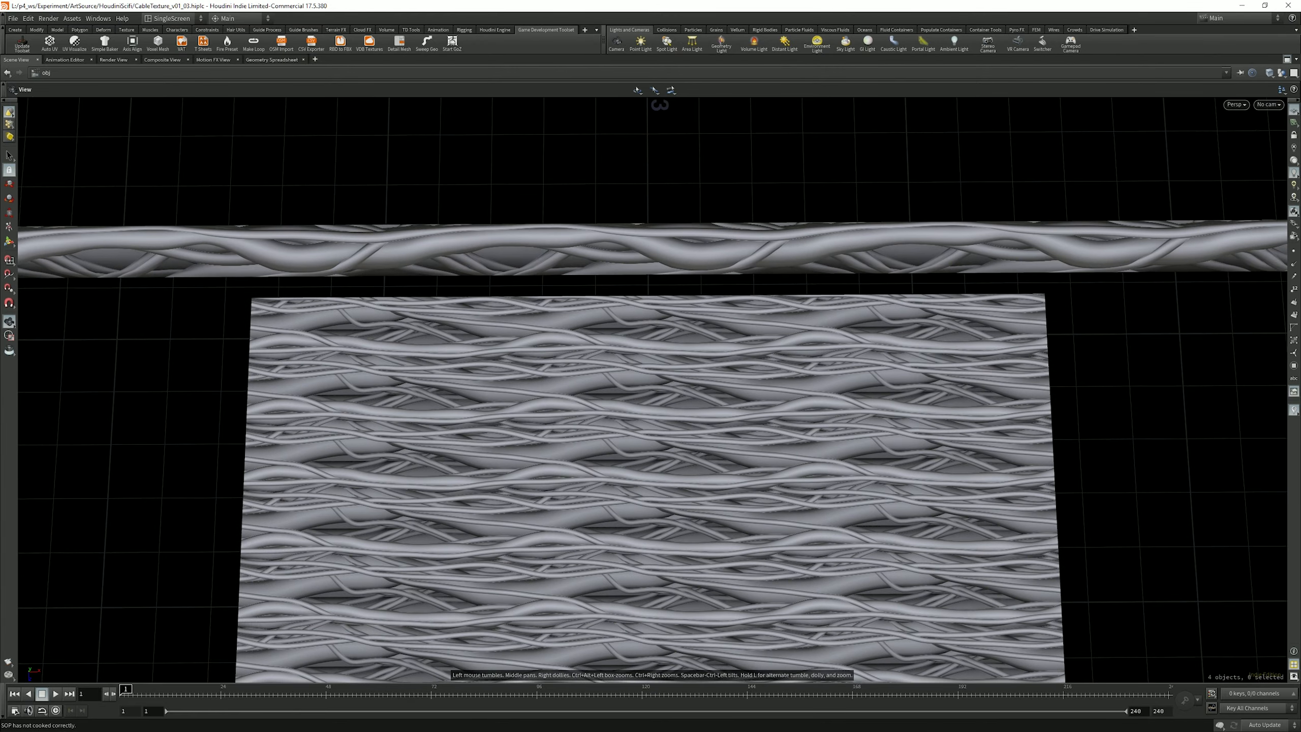
left_click_drag(601, 585, 586, 585)
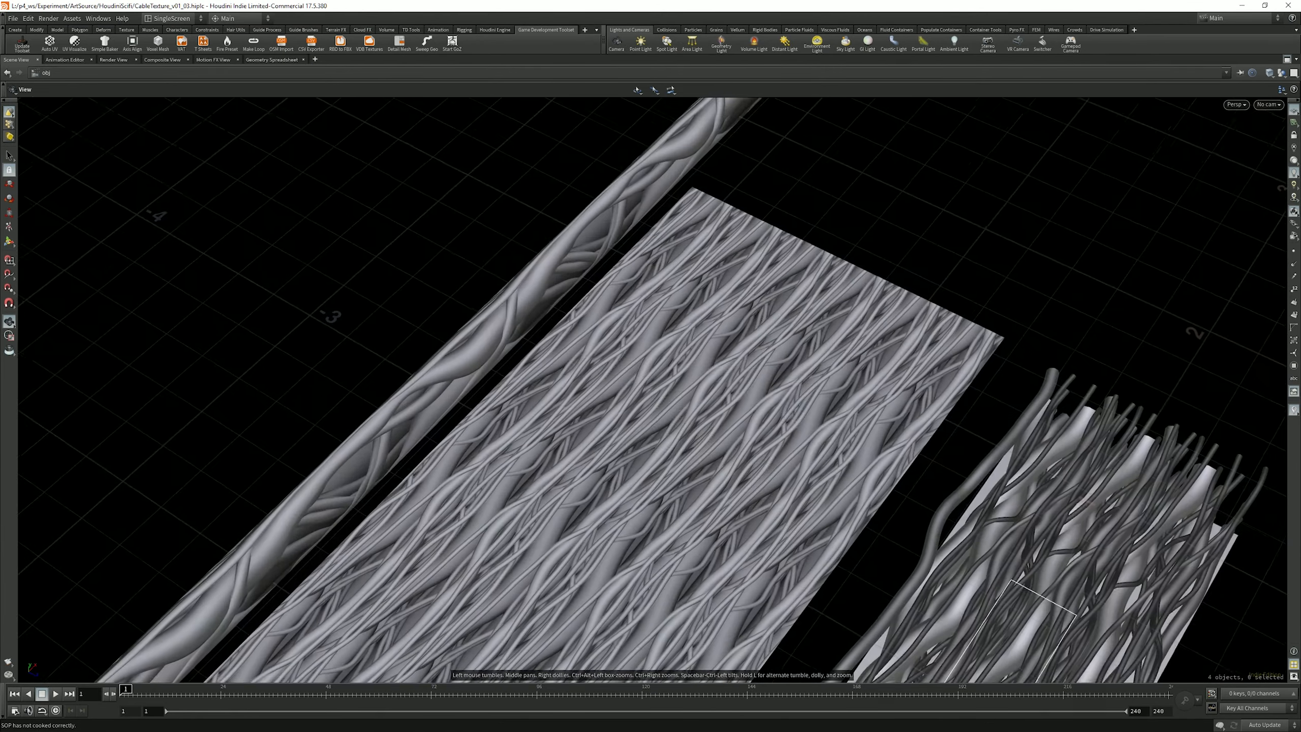
middle_click_drag(586, 585, 744, 458)
left_click_drag(744, 458, 788, 458)
right_click_drag(788, 459, 922, 458)
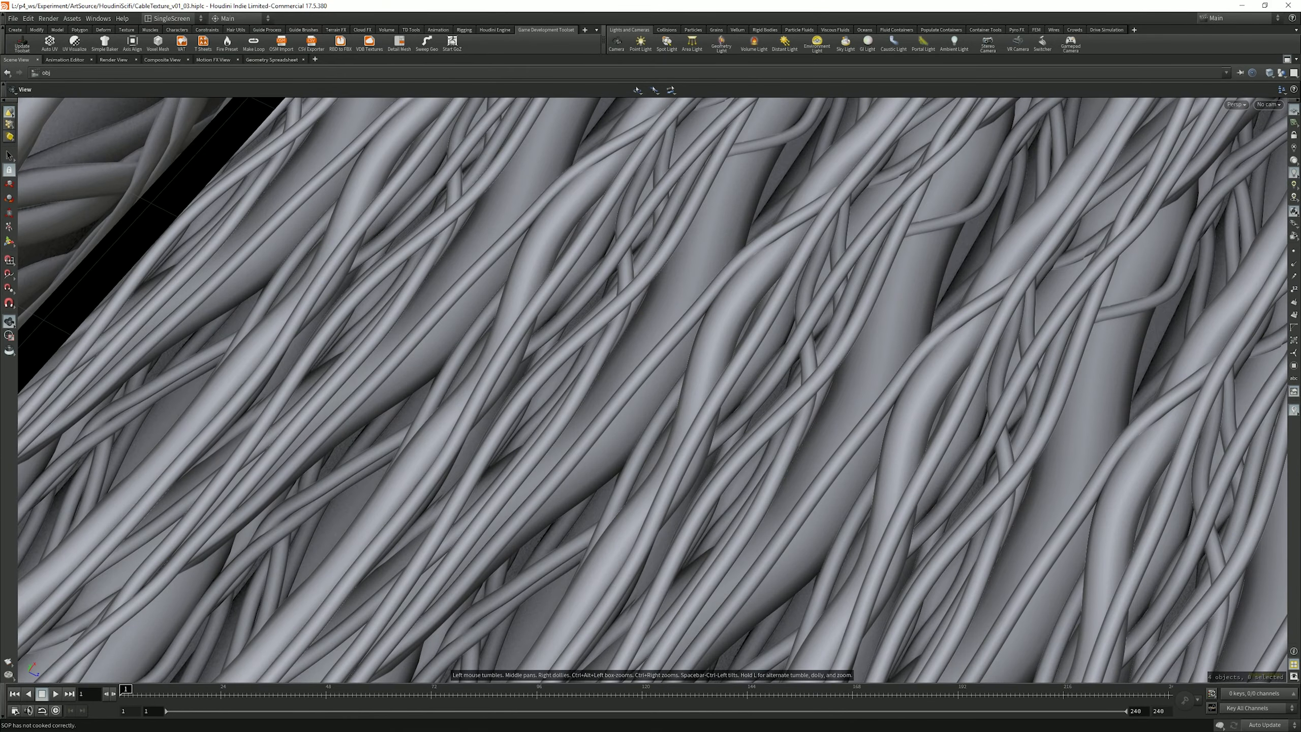